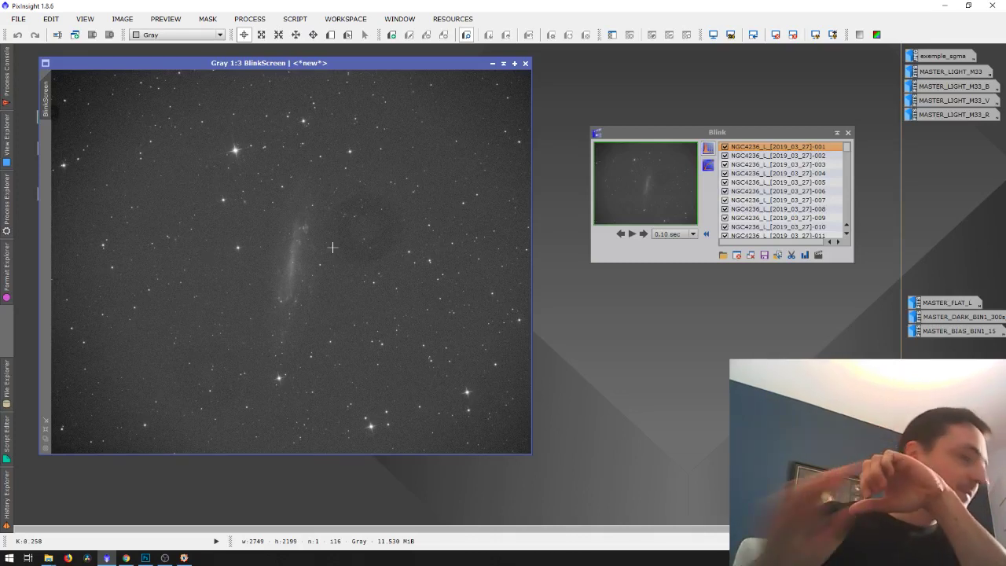
left_click(164, 558)
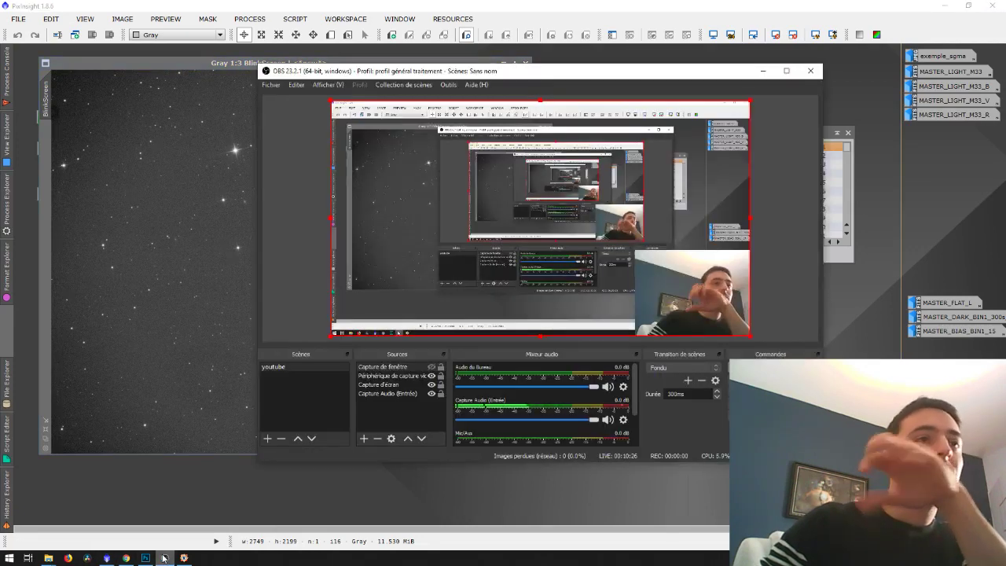
left_click(164, 558)
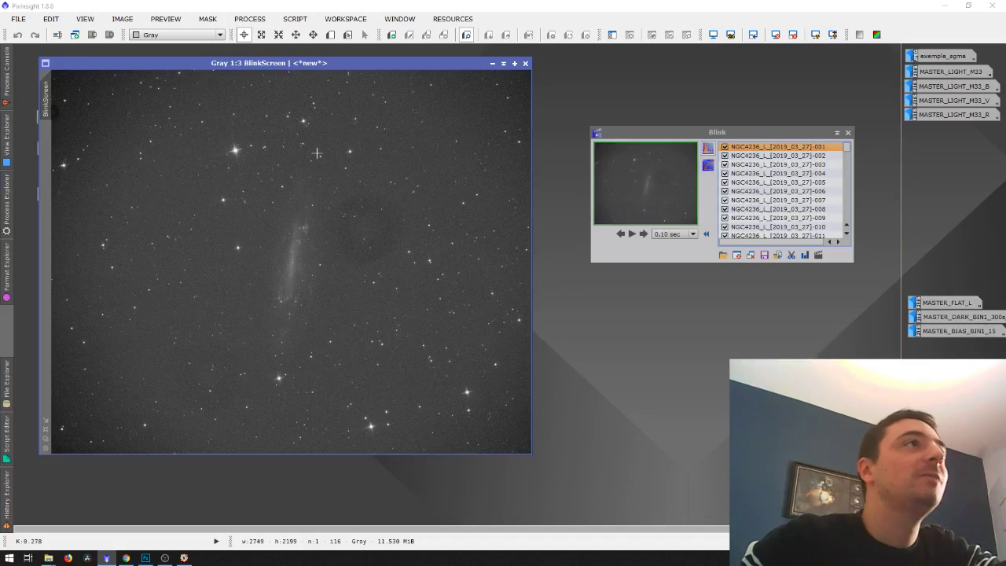
- Move the BlinkScreen image off the process icons, browse the list of all processes, and move the image back
left_click_drag(256, 66, 271, 71)
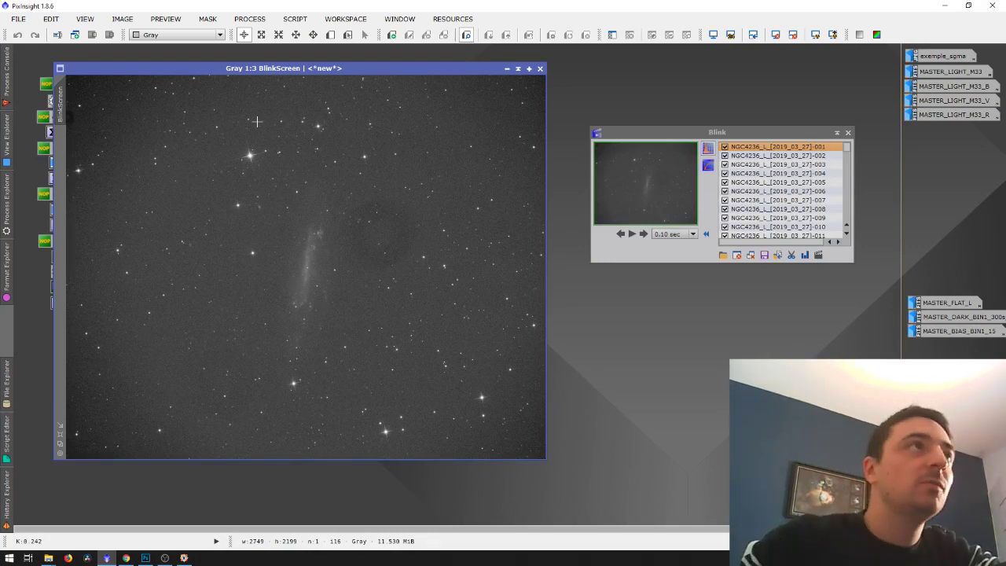
left_click_drag(269, 69, 296, 73)
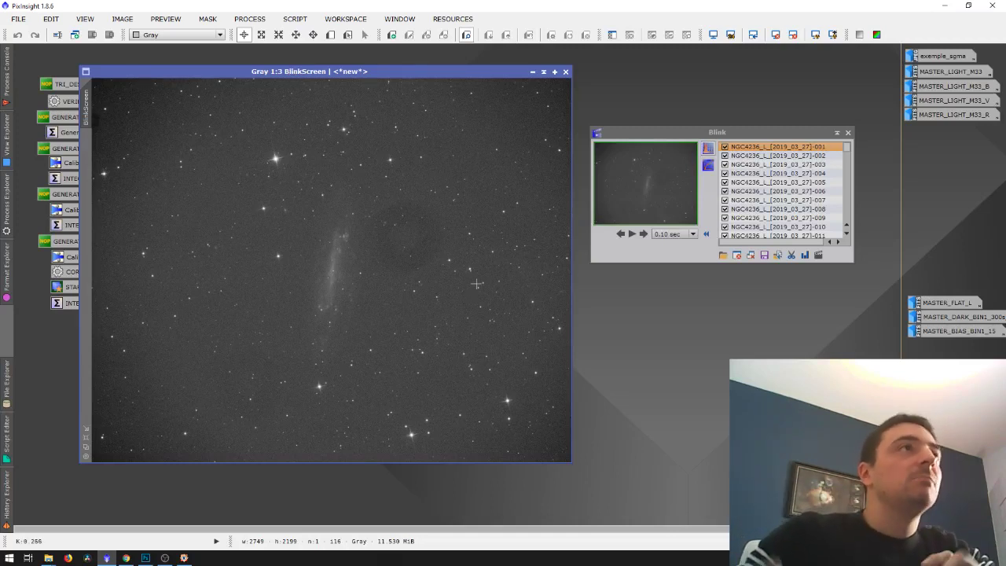
left_click_drag(228, 69, 467, 69)
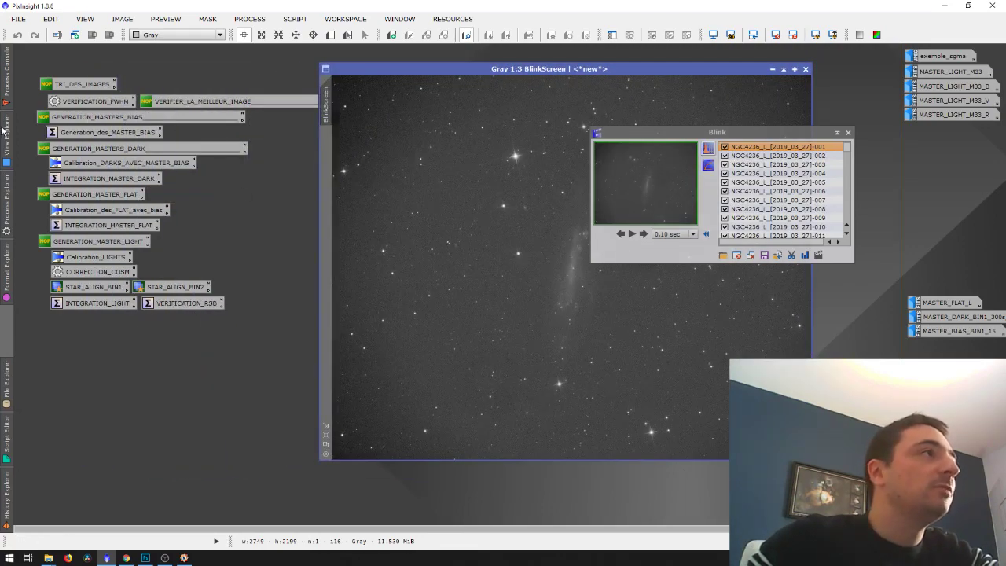
left_click(7, 196)
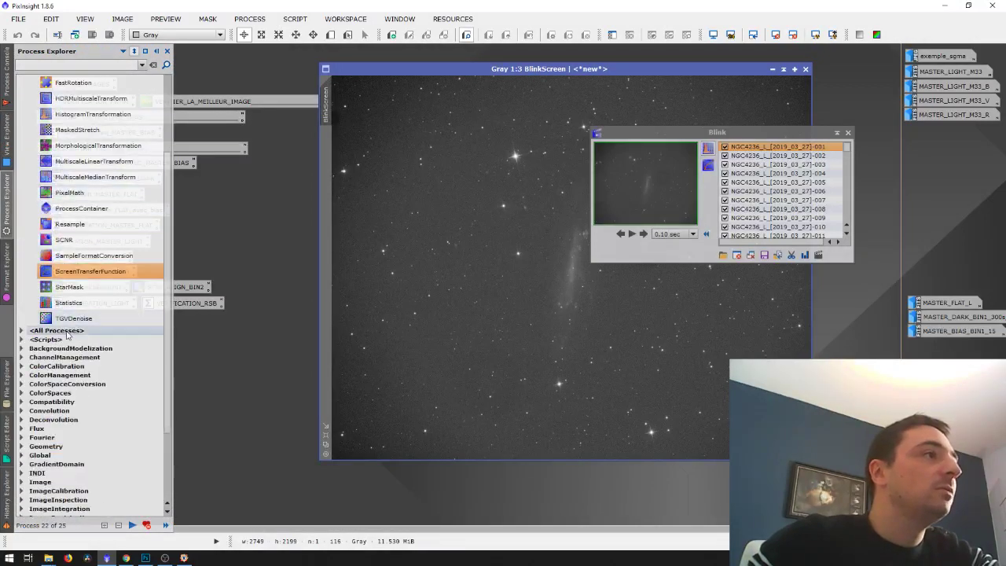
left_click(56, 330)
scroll(67, 326, "down", 2)
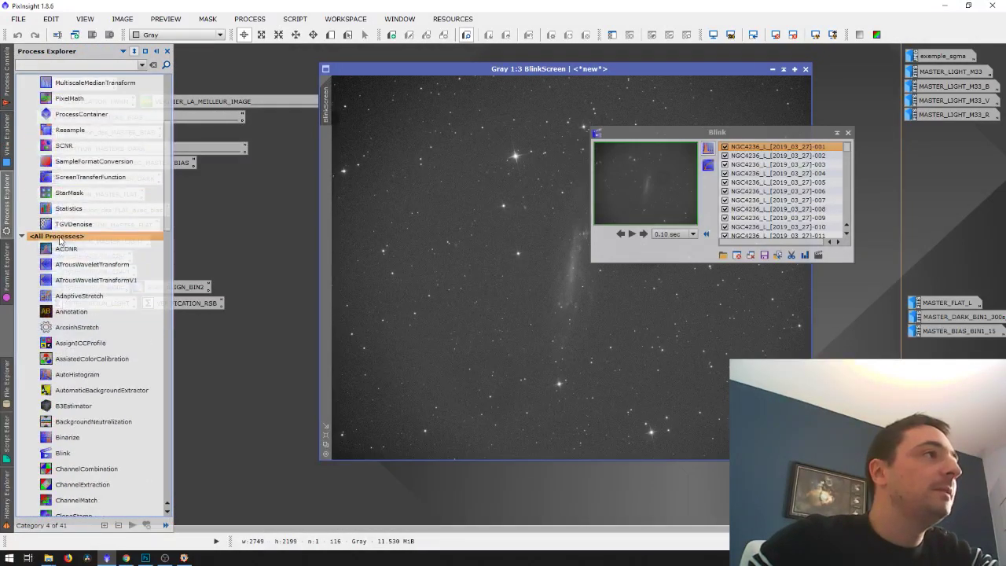
scroll(68, 320, "down", 3)
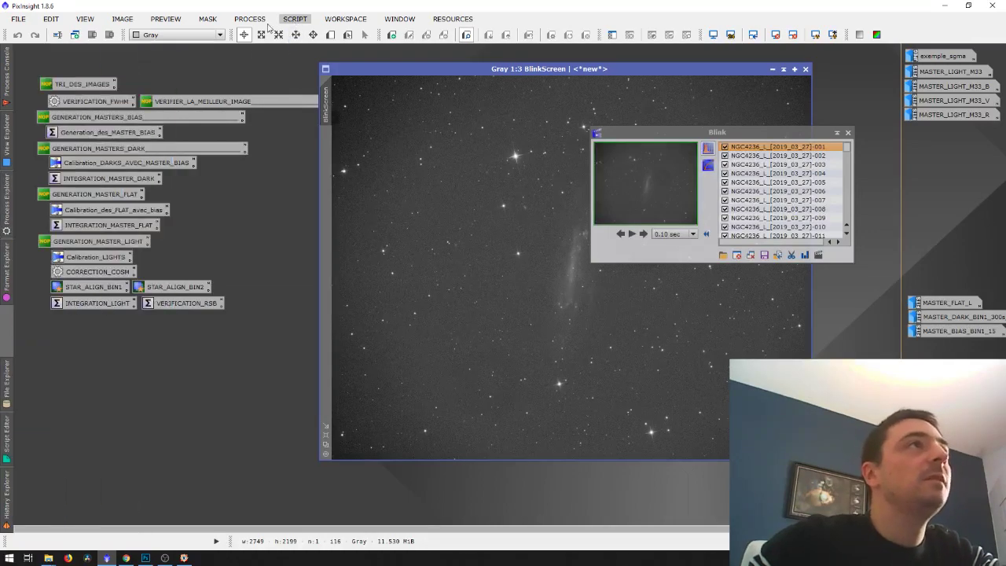
left_click(252, 20)
mouse_move(260, 35)
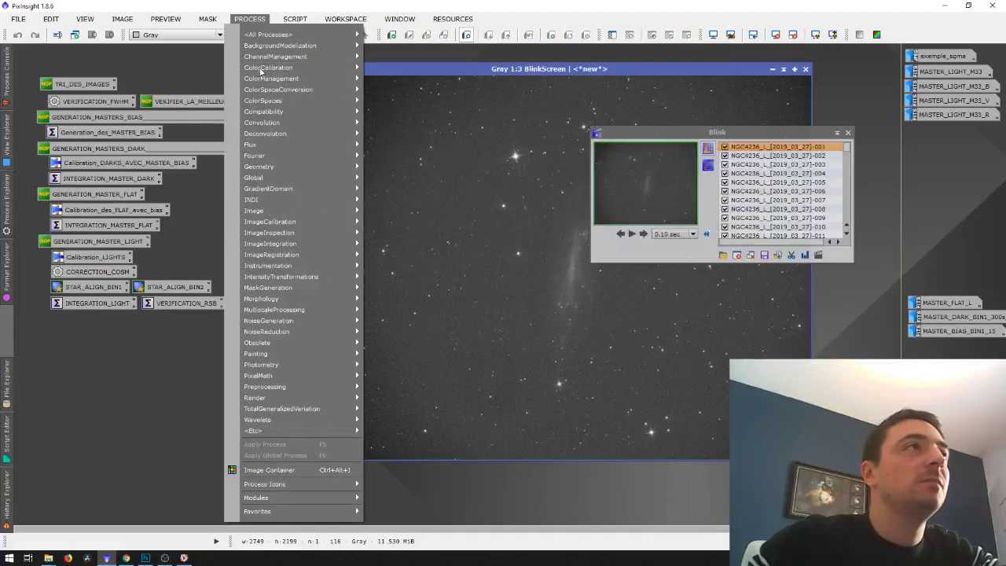
left_click_drag(503, 70, 252, 68)
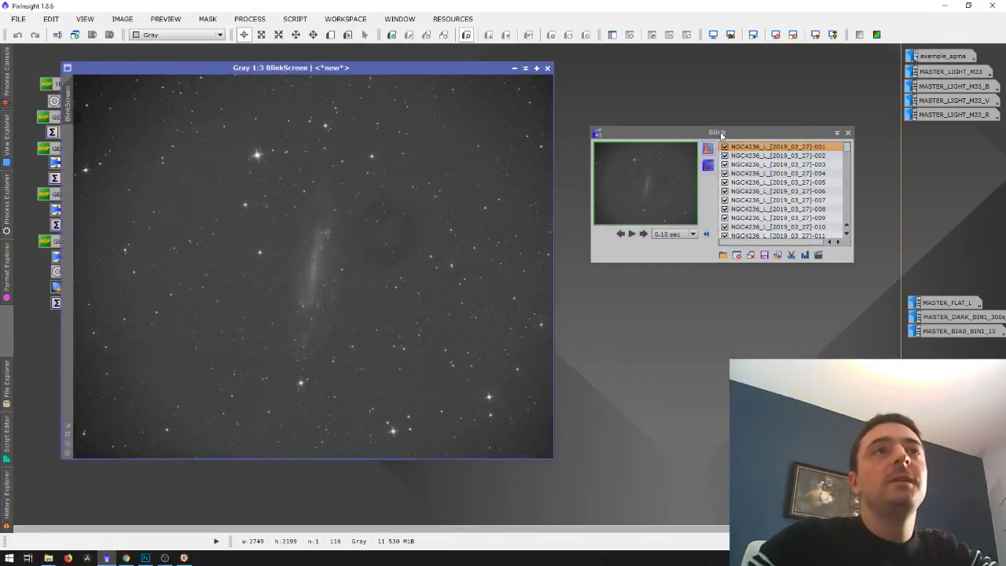
- Reposition the Blink window beside the image and look through its list of NGC4236 subframes
left_click_drag(720, 136, 714, 130)
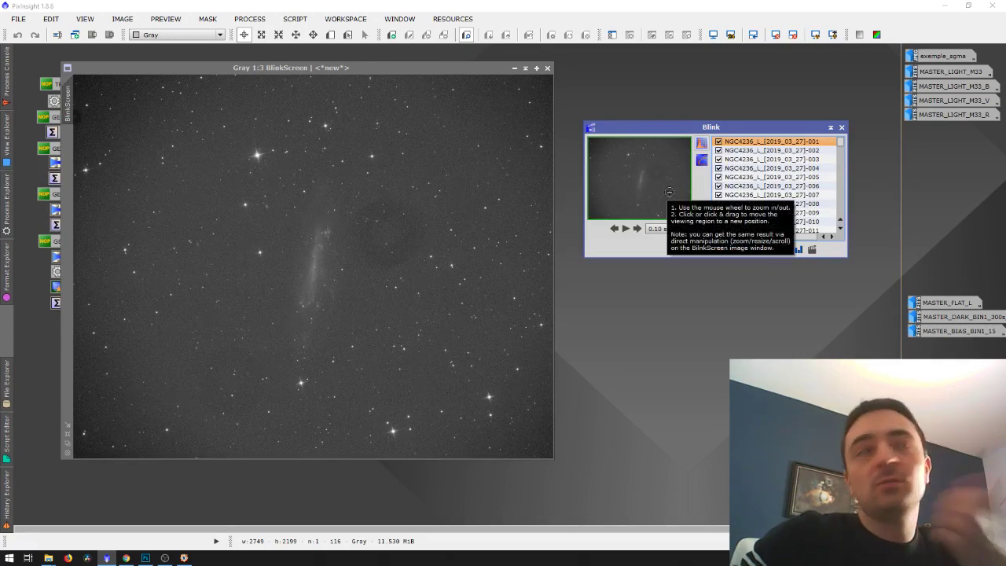
left_click_drag(725, 127, 688, 105)
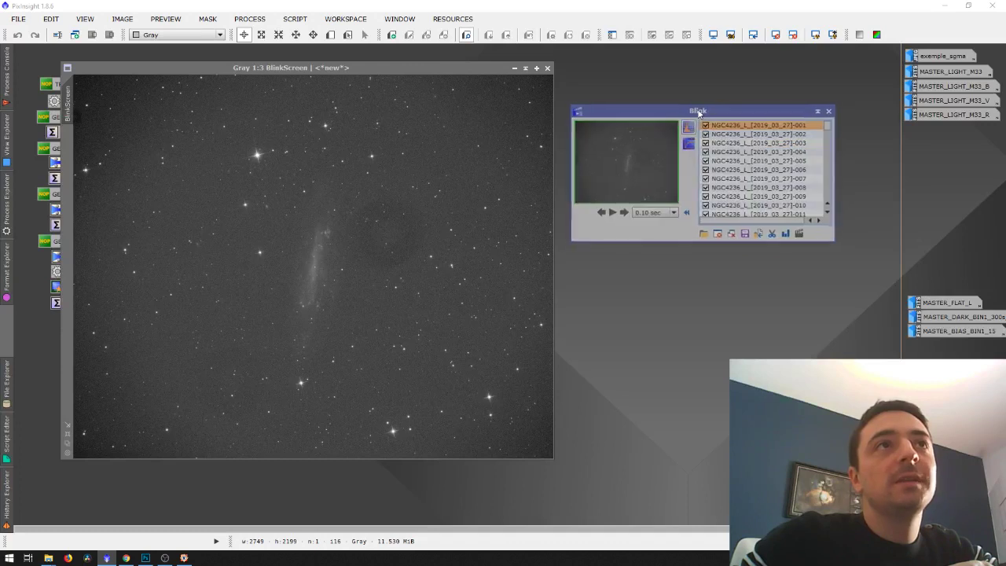
scroll(821, 149, "down", 9)
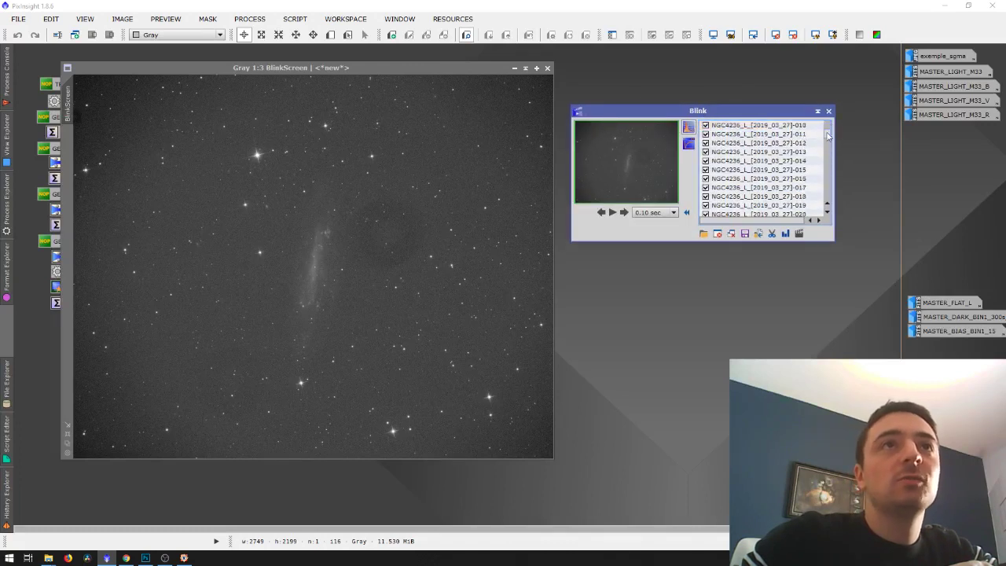
scroll(820, 141, "up", 9)
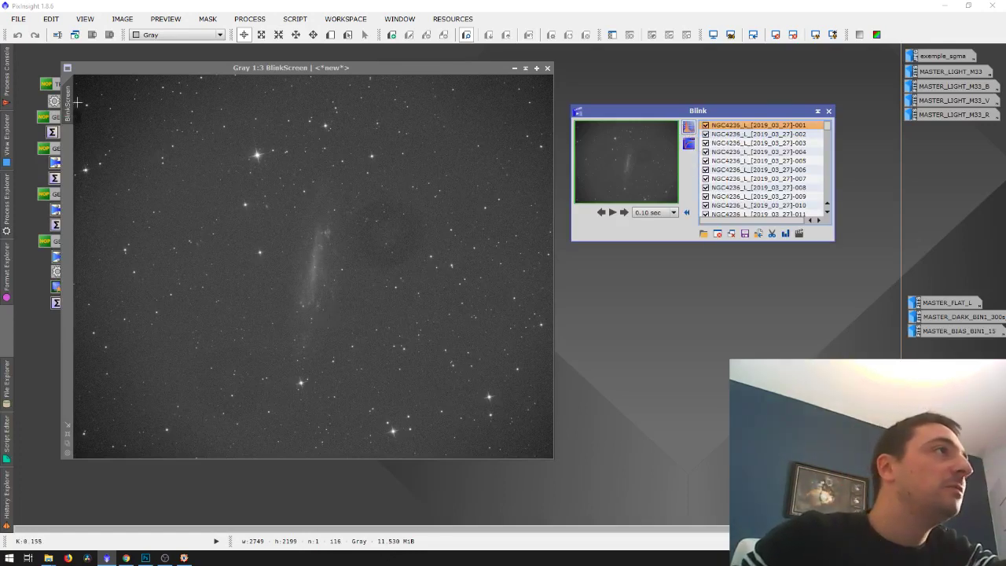
- Play the NGC4236 subframes in Blink, slow the frame interval to 0.50 sec, replay them and pause
left_click(614, 213)
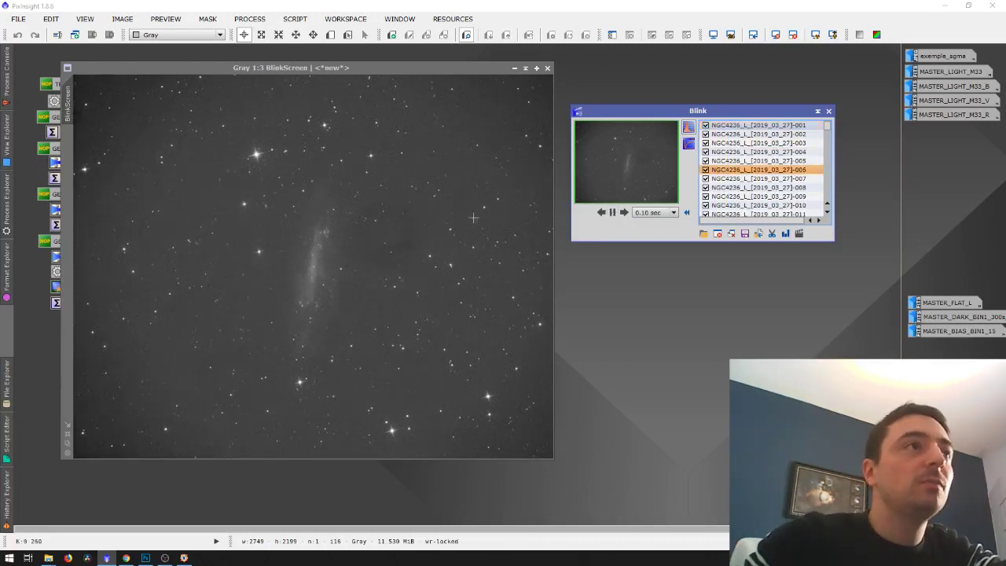
left_click(612, 212)
left_click(670, 213)
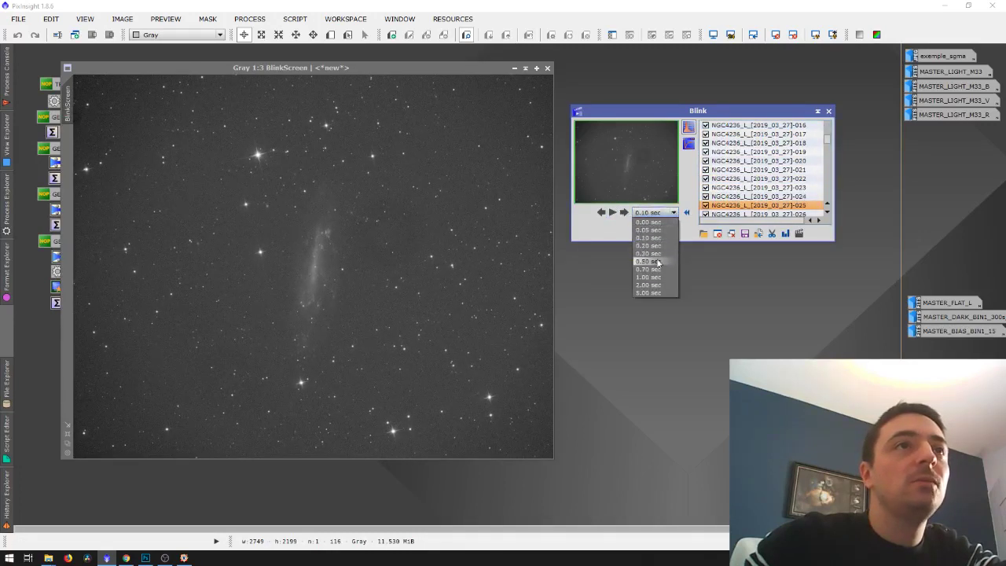
left_click(648, 261)
left_click(612, 213)
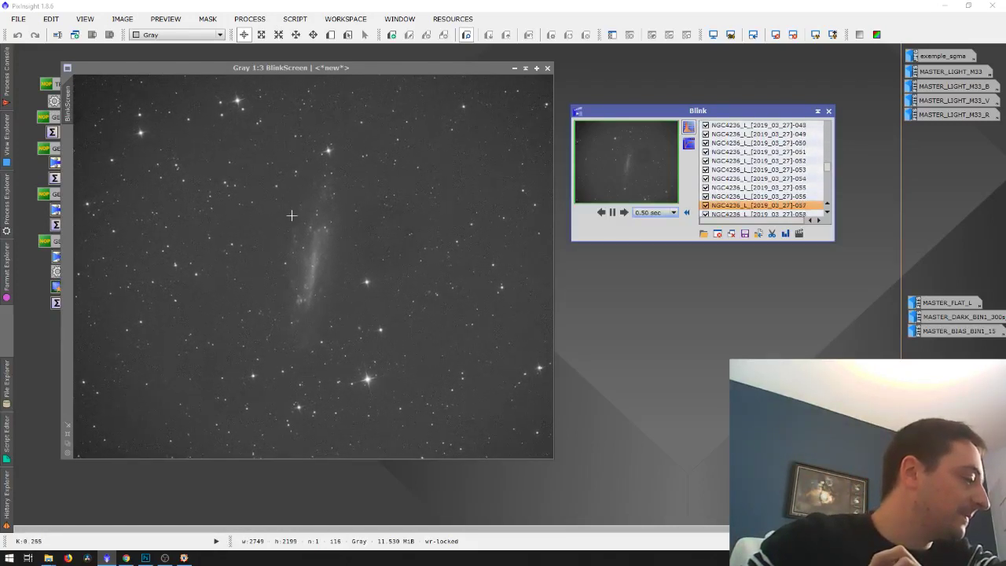
left_click(612, 212)
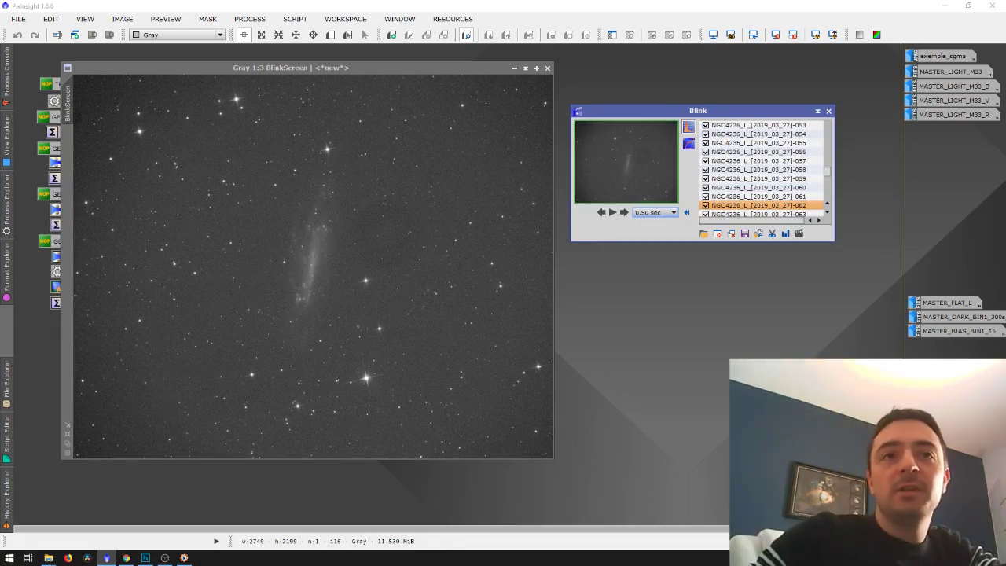
- Examine the separately opened subframe NGC4236_L_[2019_03_27]-072 up close and close it
left_click_drag(497, 219, 479, 131)
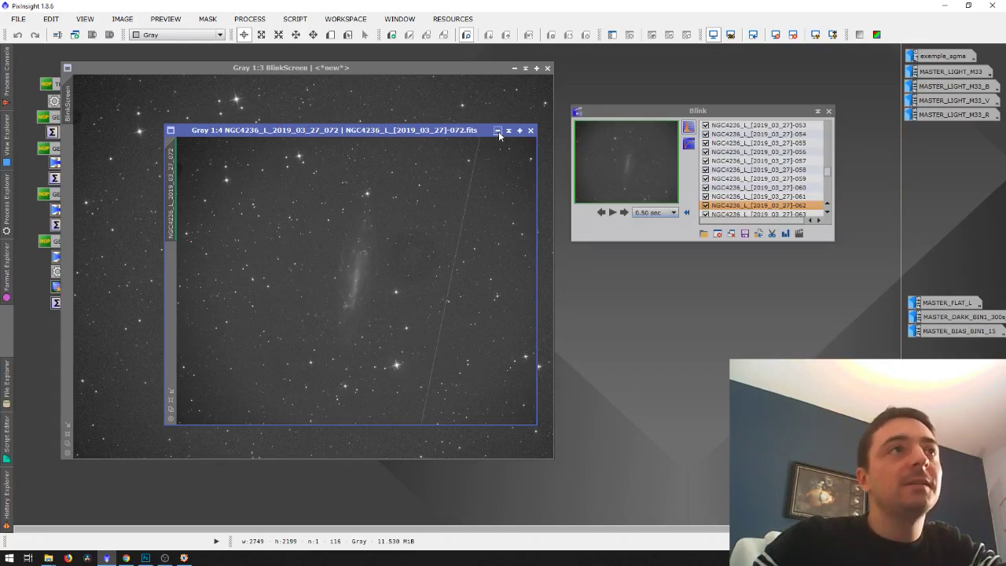
scroll(407, 222, "up", 3)
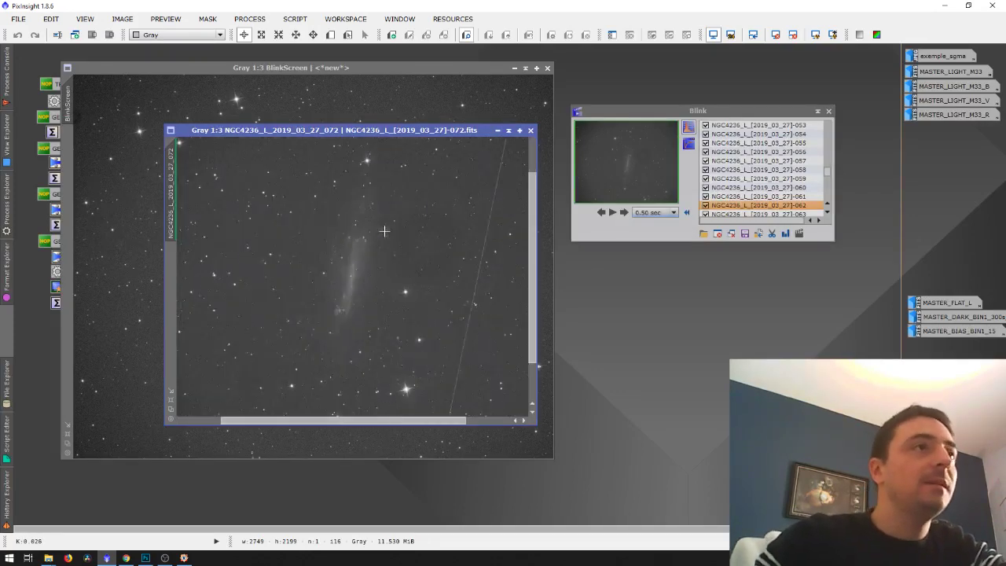
scroll(441, 215, "down", 3)
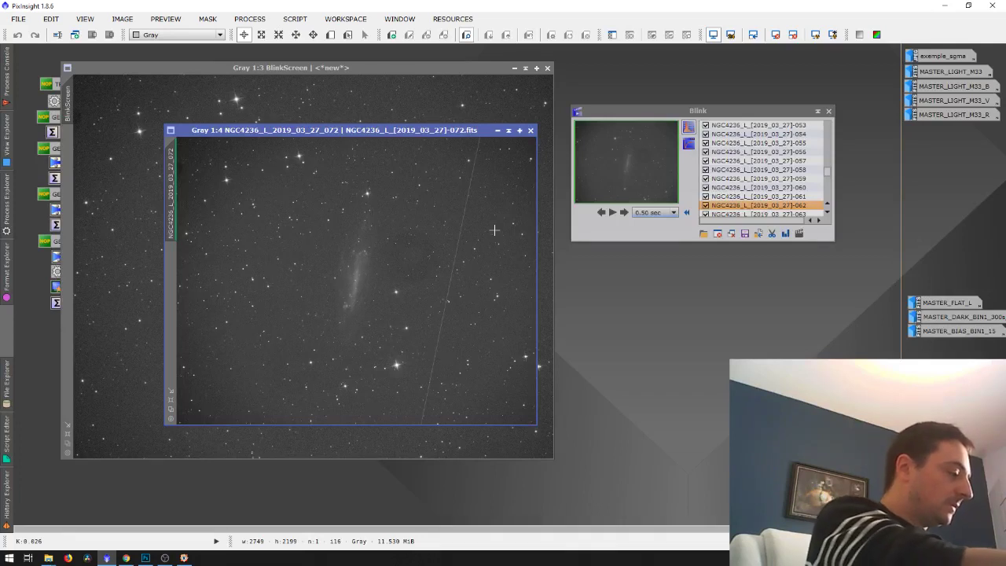
left_click(531, 131)
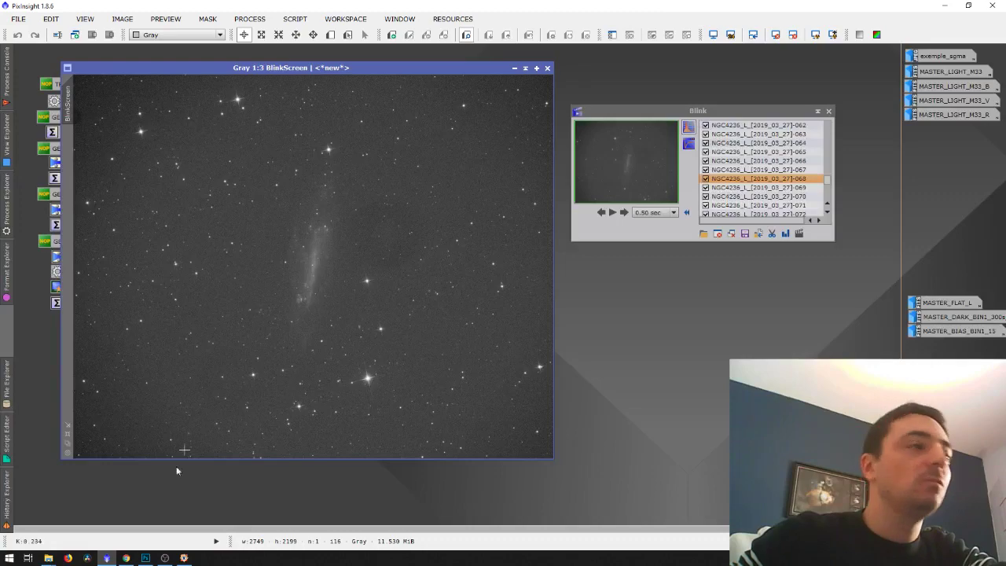
- Check the raw files in the exemple brut folder, return to PixInsight and close BlinkScreen and Blink
left_click(52, 559)
left_click(55, 515)
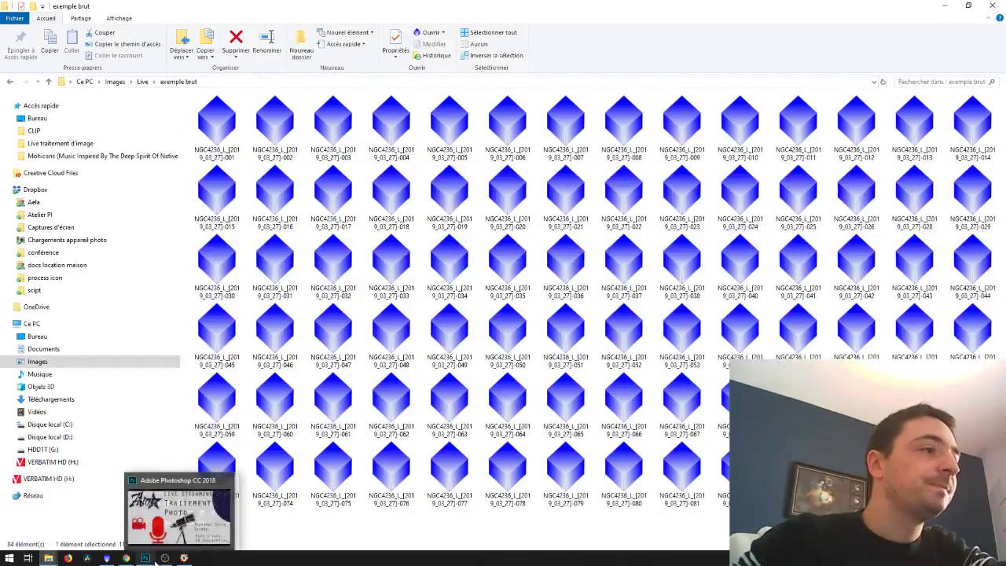
left_click(108, 559)
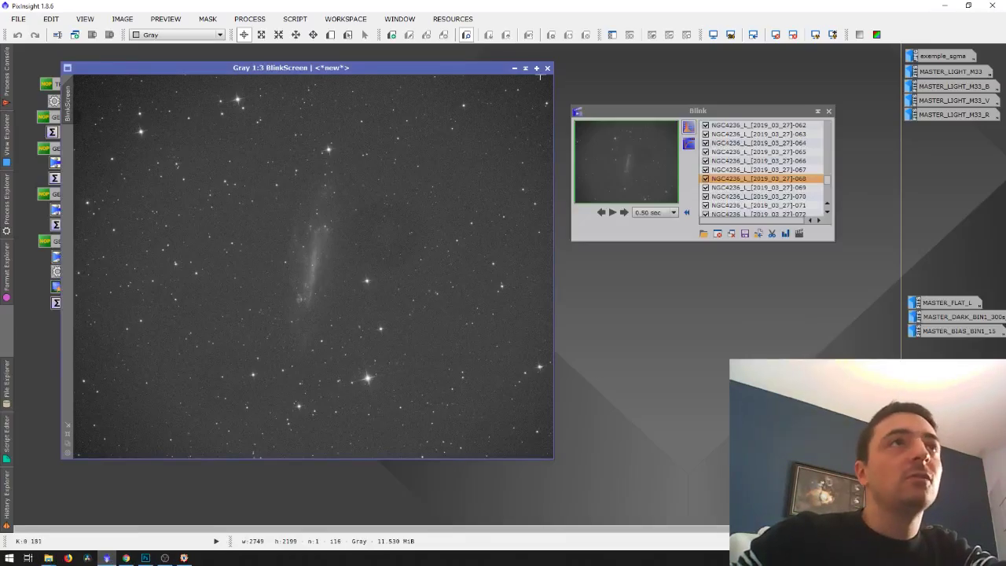
left_click(547, 68)
left_click(828, 111)
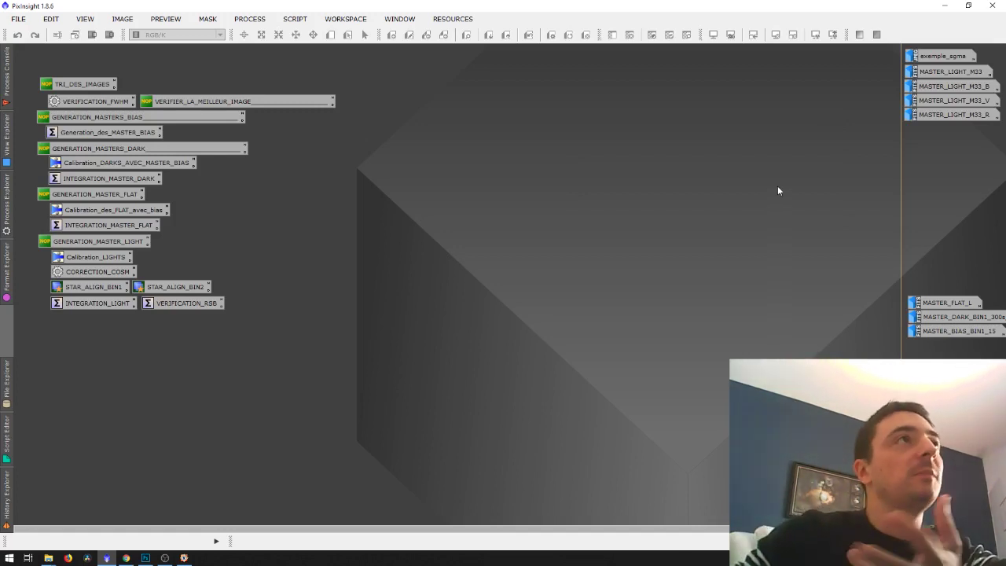
left_click(291, 22)
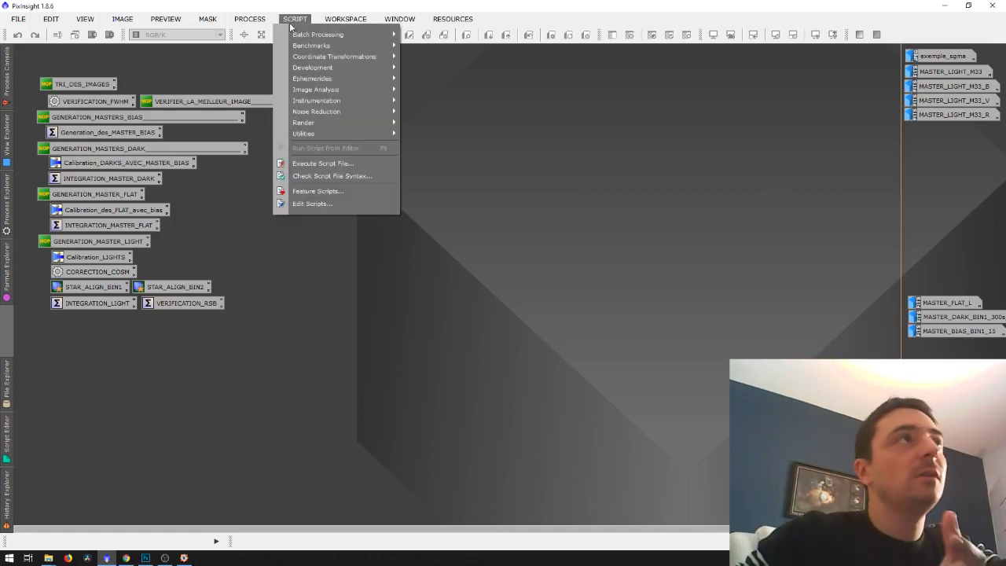
mouse_move(301, 37)
left_click(460, 126)
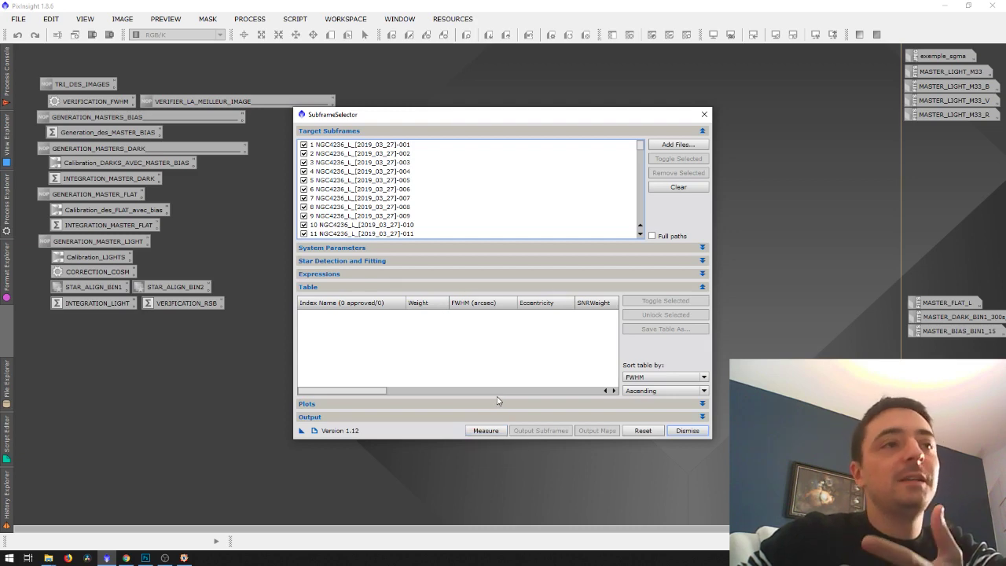
left_click(486, 431)
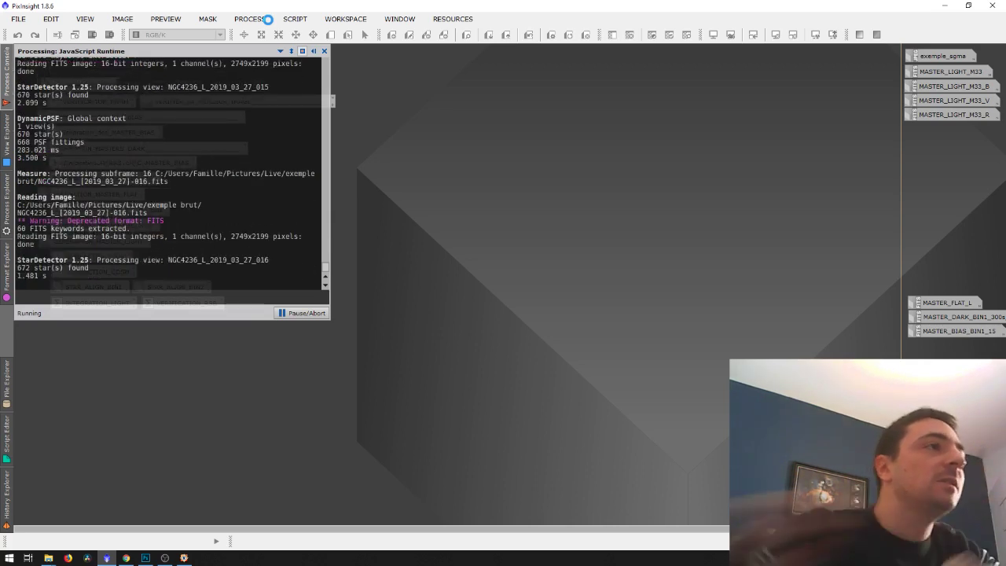
left_click(300, 313)
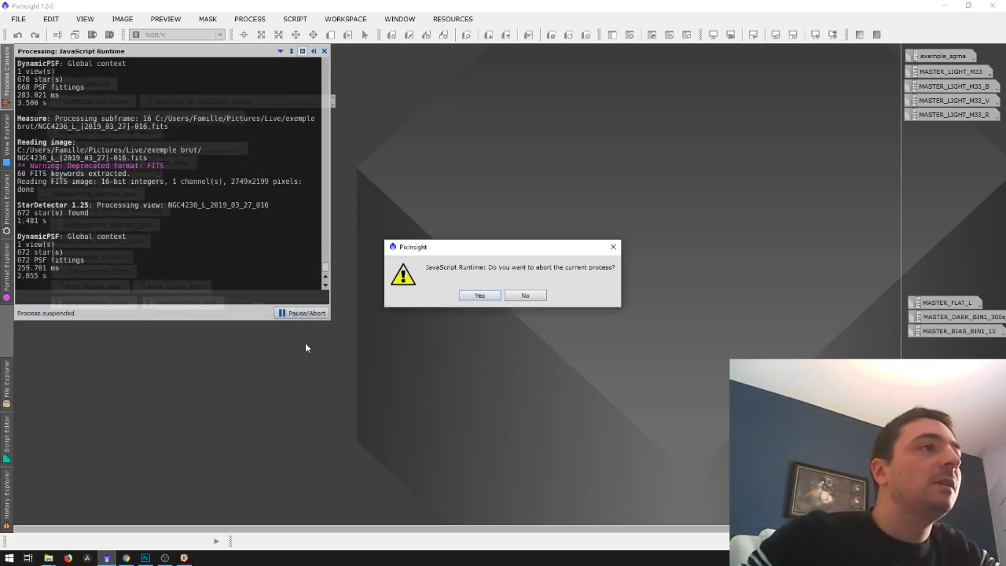
left_click(470, 304)
- Launch the SubframeSelector batch-processing script with an empty target list
left_click(307, 17)
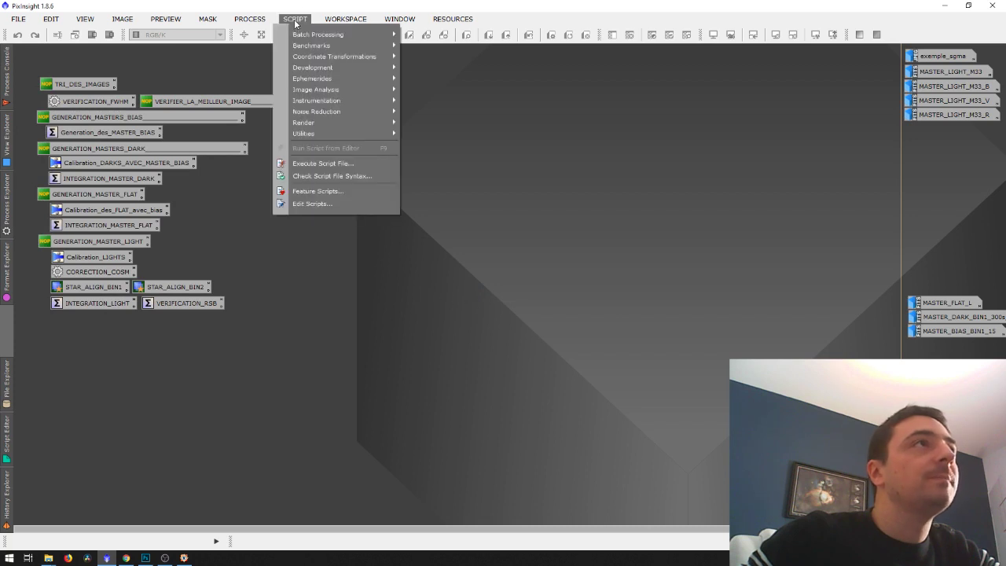
mouse_move(303, 35)
left_click(432, 123)
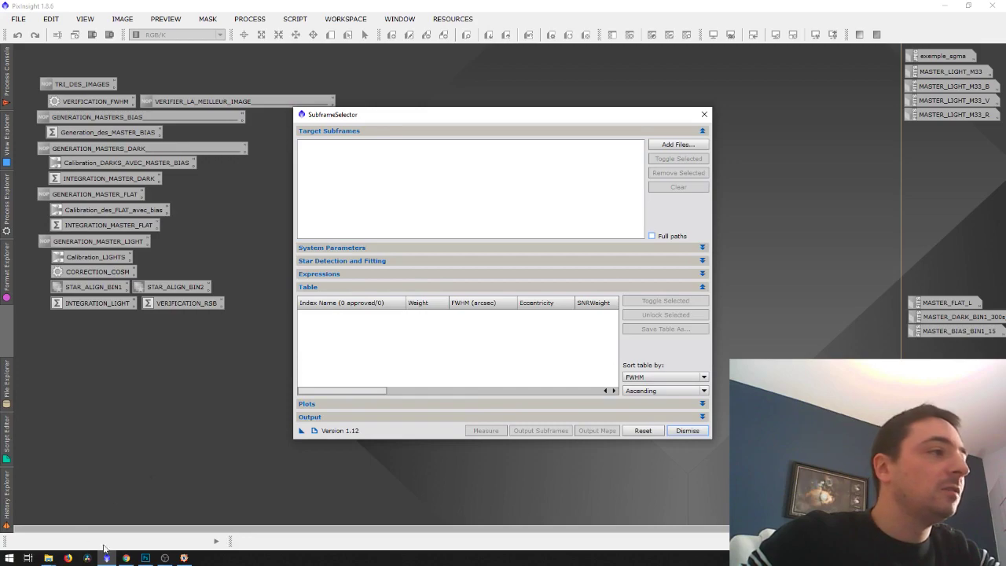
mouse_move(48, 558)
left_click(173, 515)
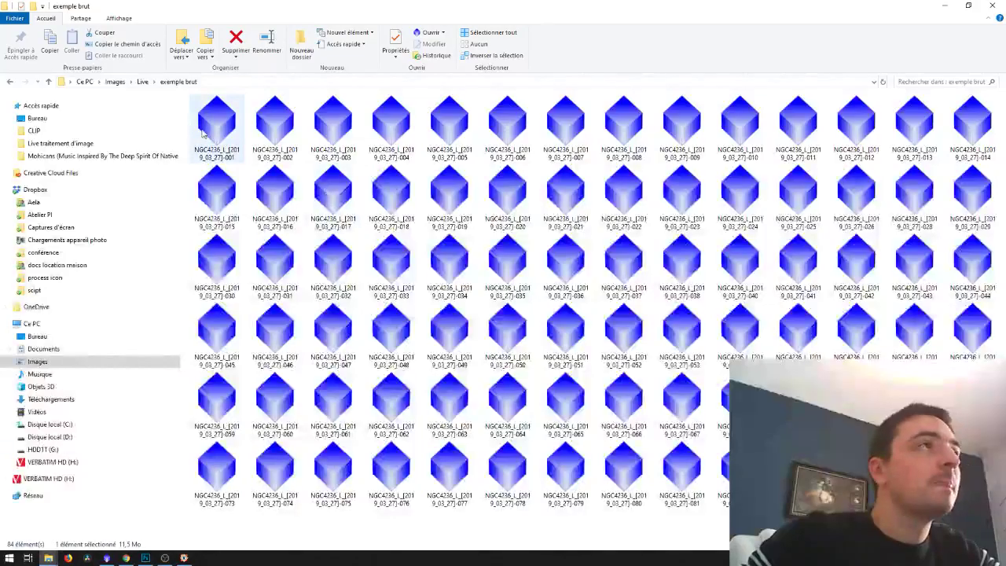
left_click(448, 197, "shift")
left_click_drag(448, 196, 412, 206)
- Add the files NGC4236_L_[2019_03_27]-001 through -011 from the exemple brut folder as target subframes
left_click(677, 145)
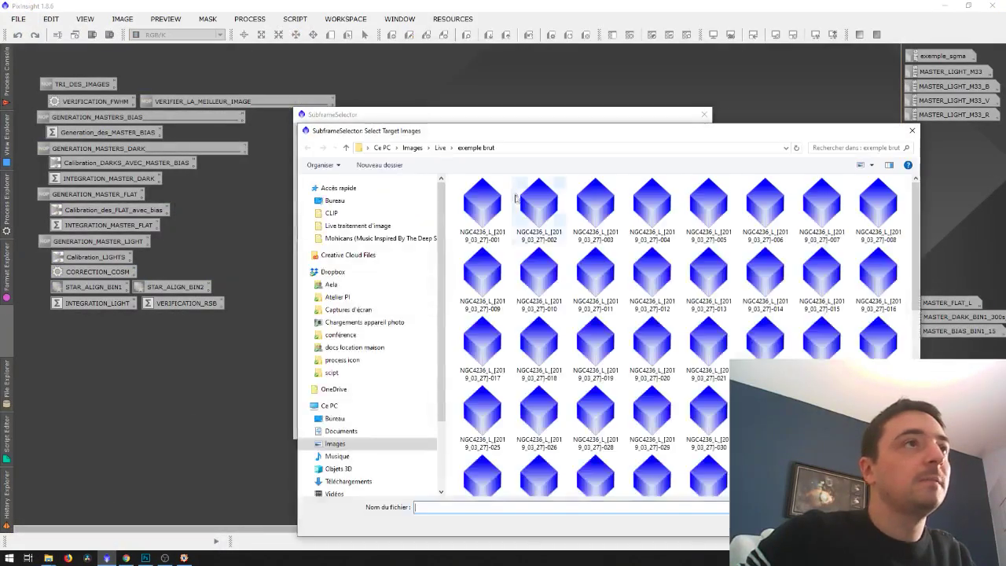
left_click(481, 203)
left_click(595, 275, "shift")
key("Return")
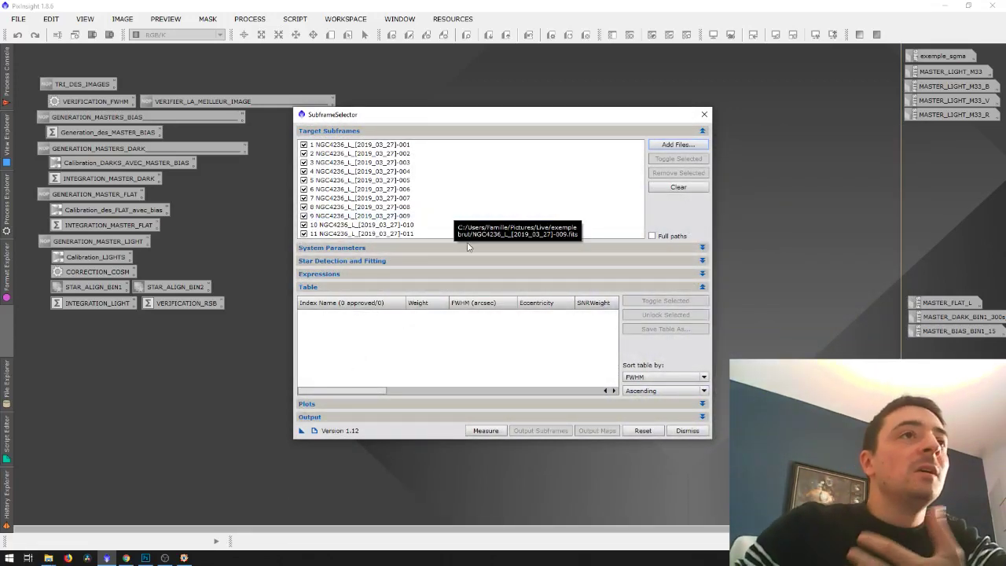
- Review the system parameters and measure the eleven NGC4236 target subframes with SubframeSelector
left_click(350, 249)
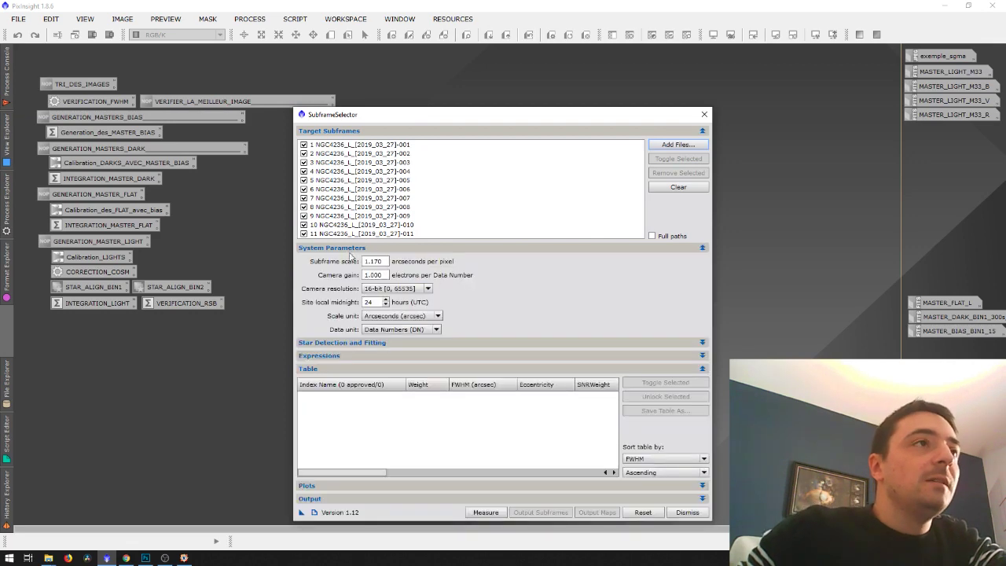
left_click(352, 248)
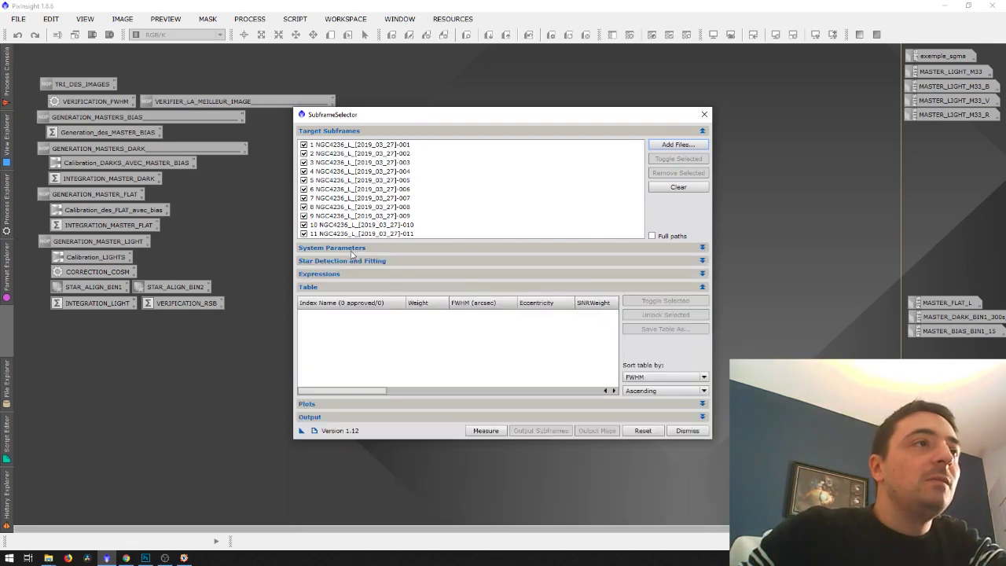
left_click(483, 431)
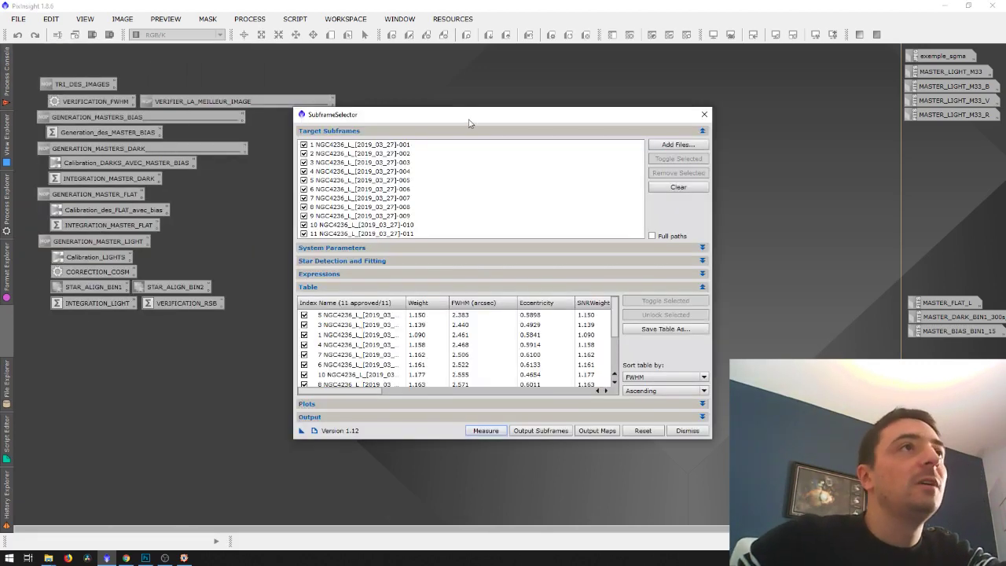
left_click_drag(468, 120, 455, 111)
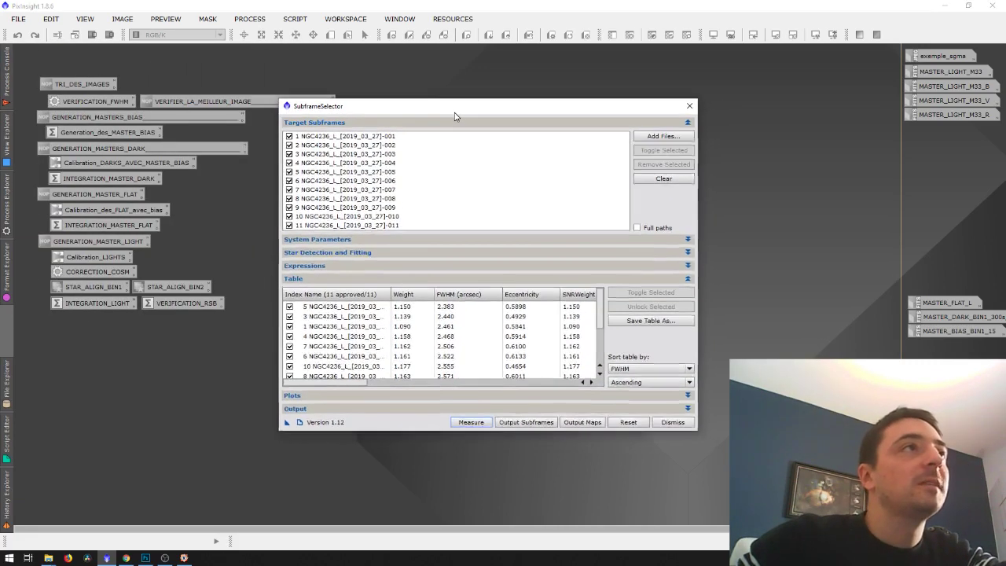
- Compare the subframes with the lowest and highest FWHM in the measurement table, and dismiss SubframeSelector
left_click(330, 238)
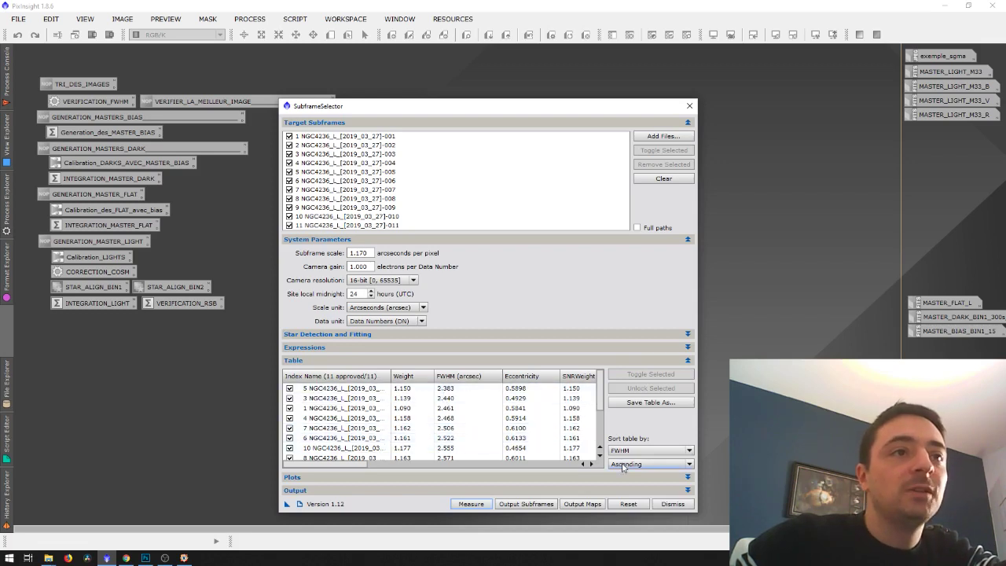
left_click(448, 390)
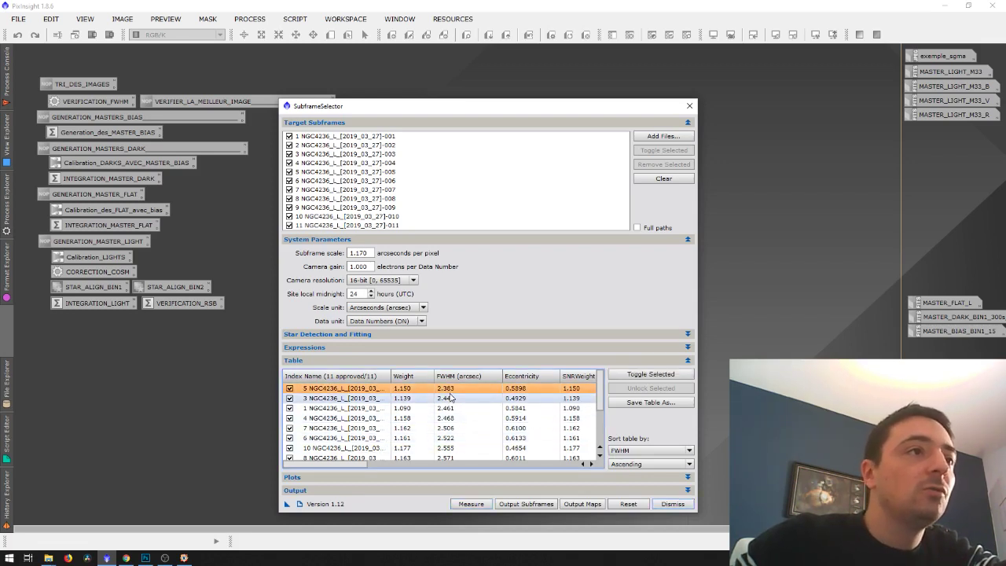
scroll(460, 417, "down", 3)
left_click(450, 429)
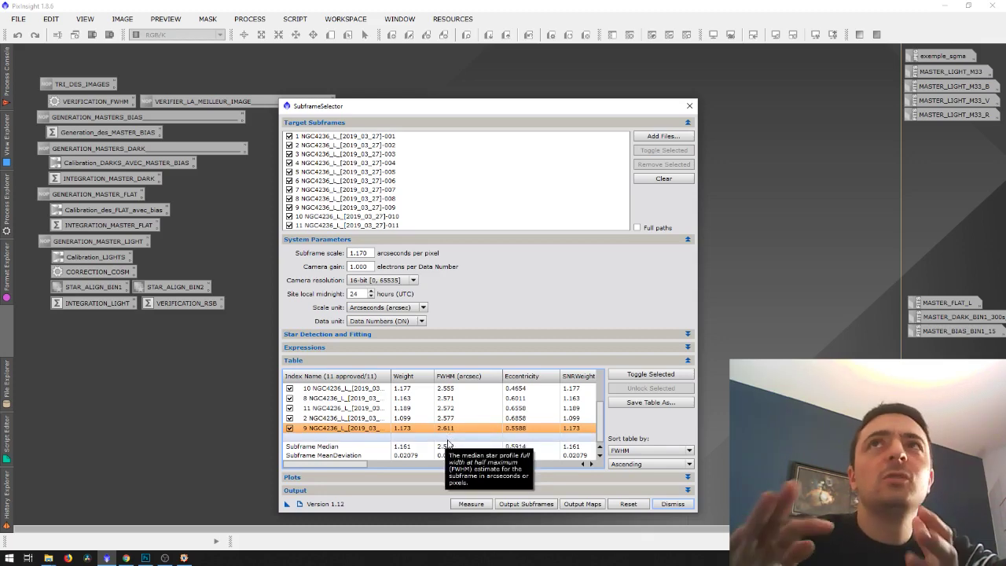
left_click(689, 106)
left_click(480, 296)
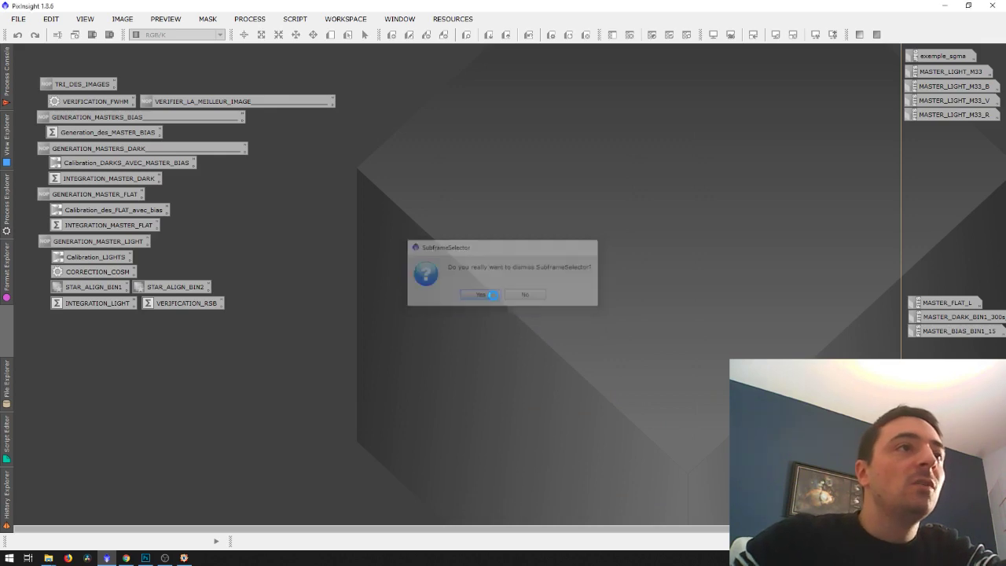
left_click(108, 558)
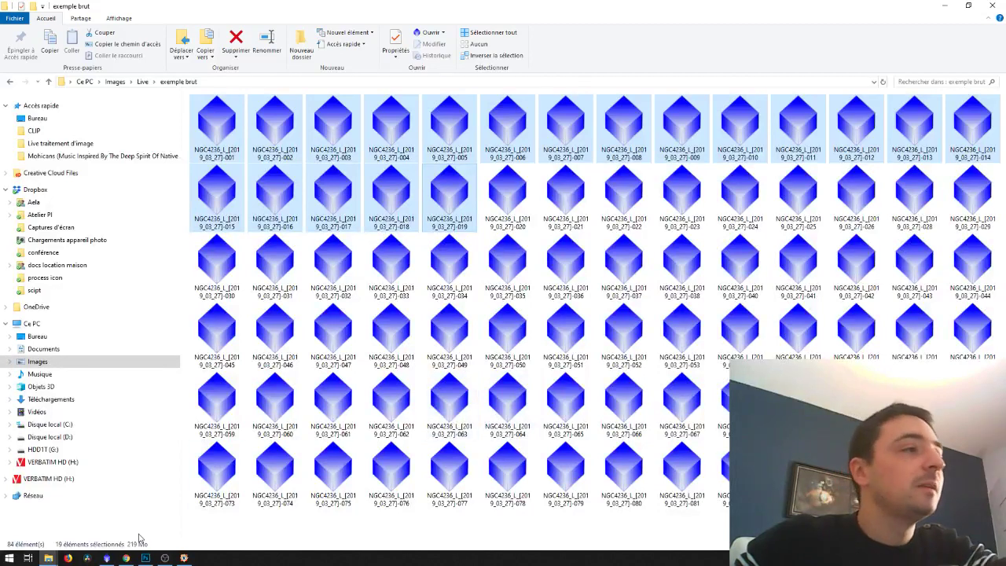
left_click(108, 558)
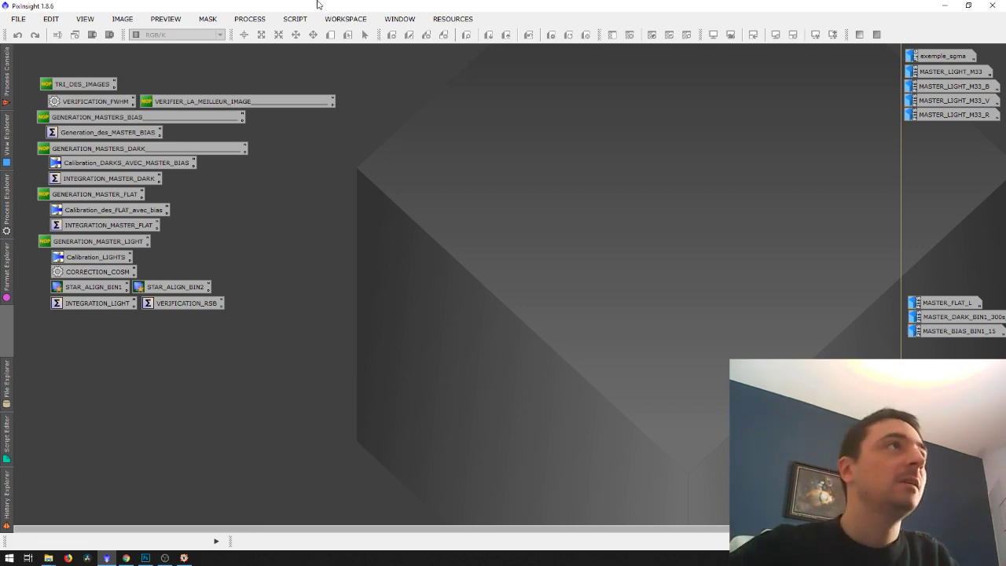
left_click(295, 19)
mouse_move(296, 35)
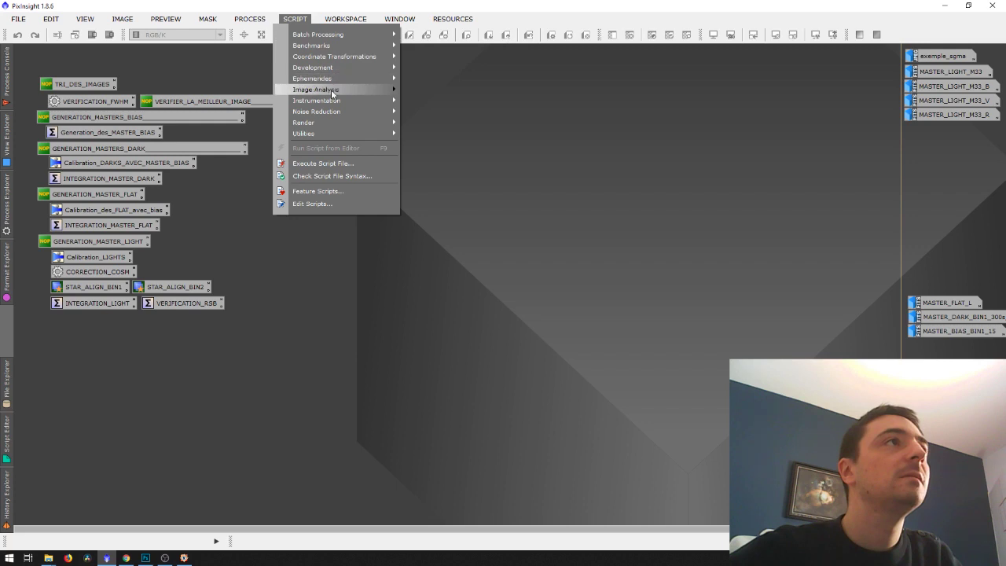
mouse_move(332, 93)
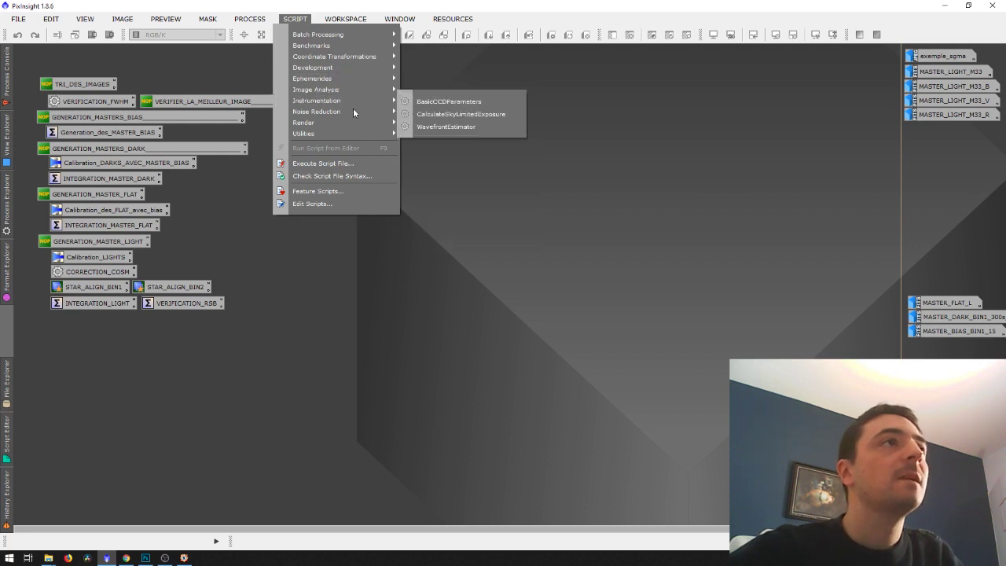
mouse_move(348, 132)
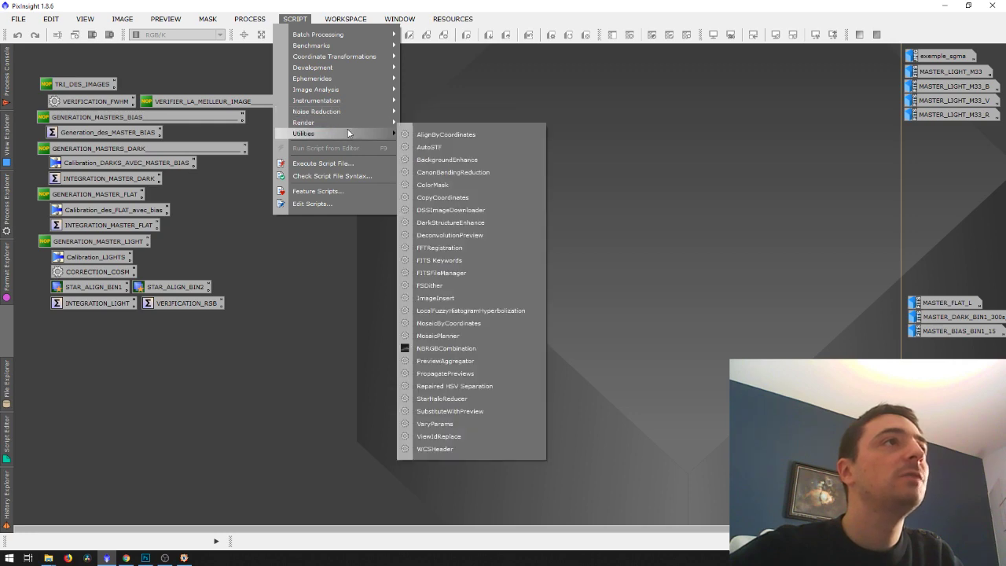
mouse_move(250, 18)
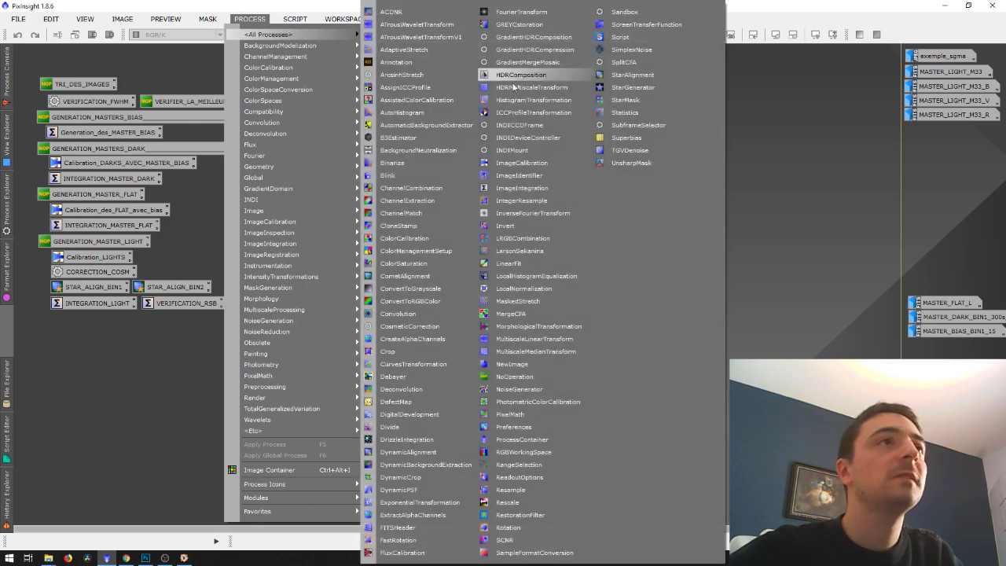
left_click(781, 201)
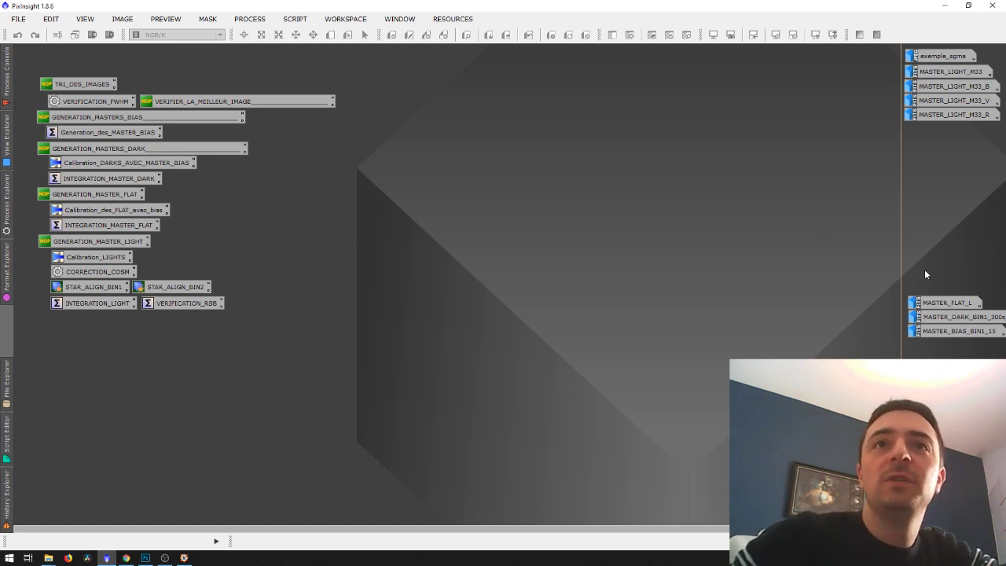
- Open the MASTER_FLAT_L, MASTER_DARK_BIN1_300s_15 and MASTER_BIAS_BIN1_15 images from their icons and spread them across the workspace
double_click(945, 302)
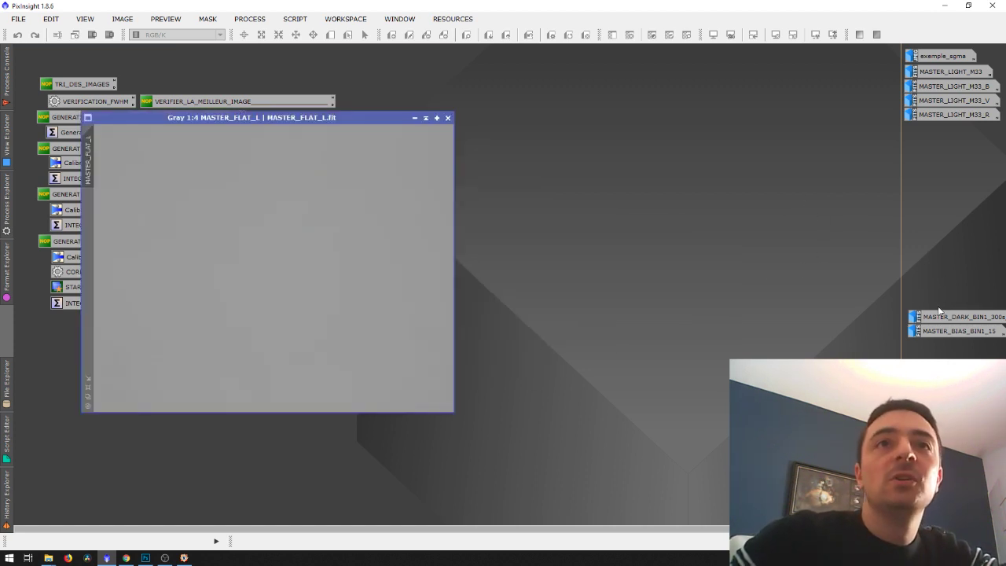
double_click(954, 317)
left_click_drag(287, 103, 677, 101)
double_click(953, 331)
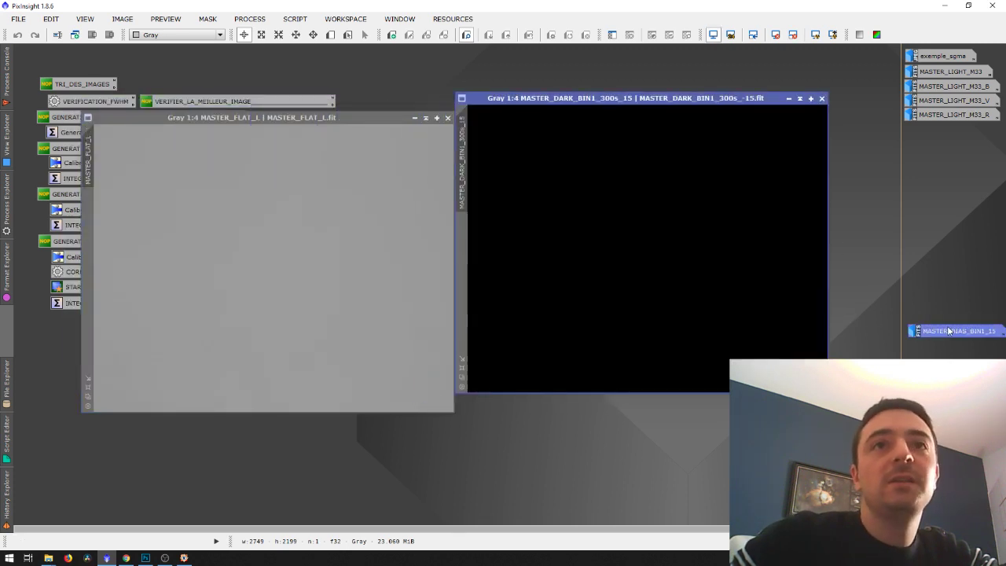
left_click_drag(208, 87, 344, 110)
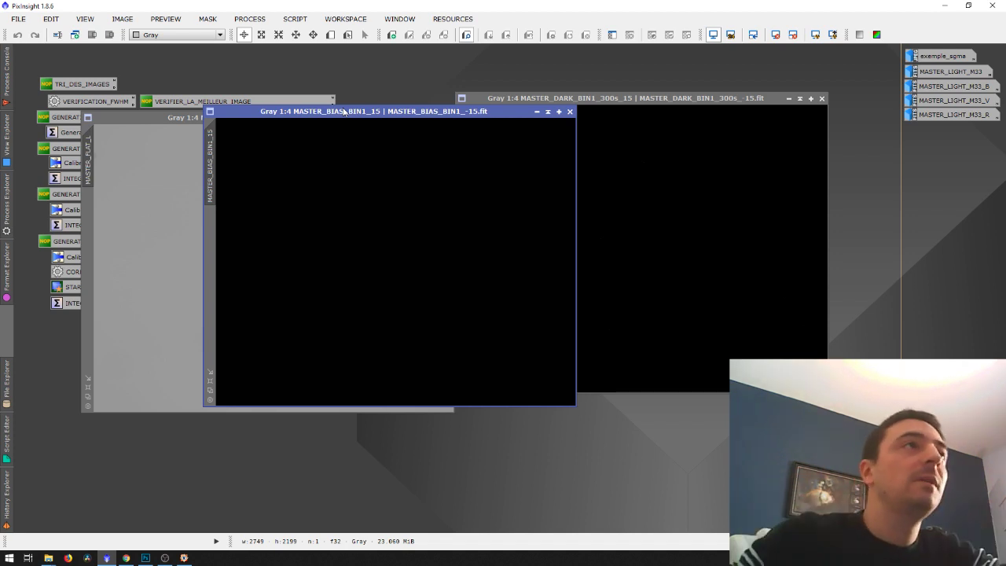
left_click_drag(344, 111, 354, 118)
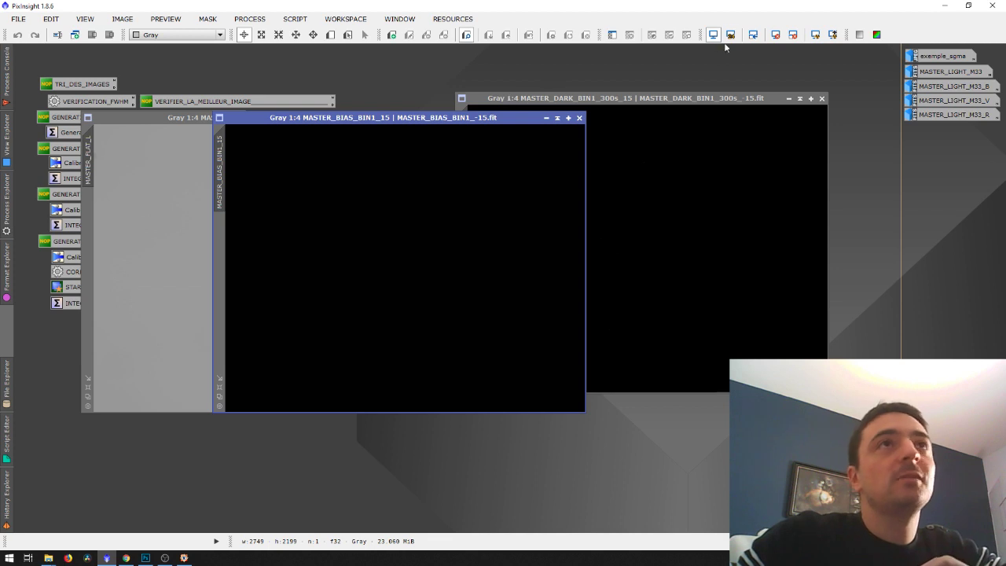
- Auto-stretch the MASTER_BIAS_BIN1_15 display, examine the image maximized, and minimize it to an icon
left_click(816, 35)
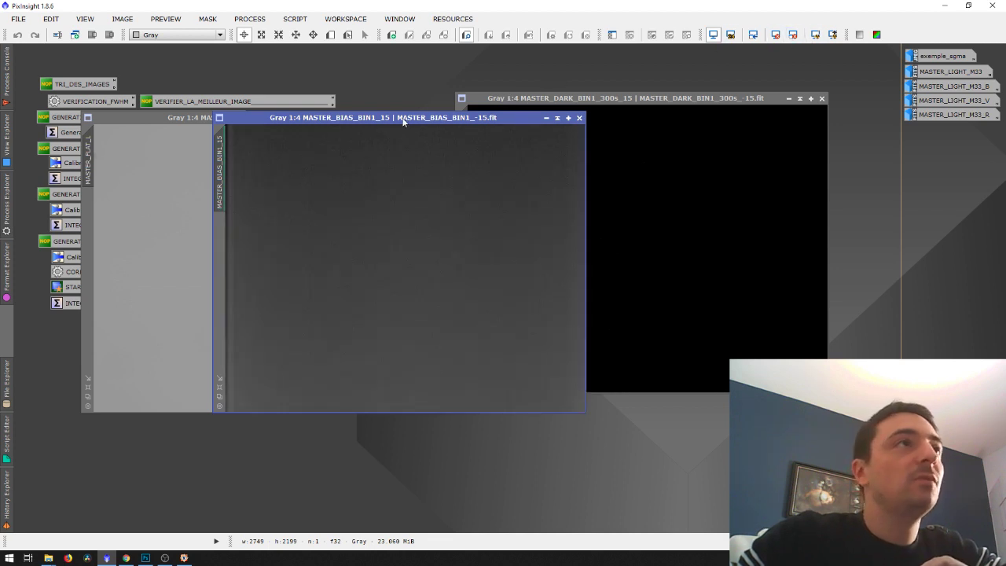
left_click_drag(402, 119, 455, 137)
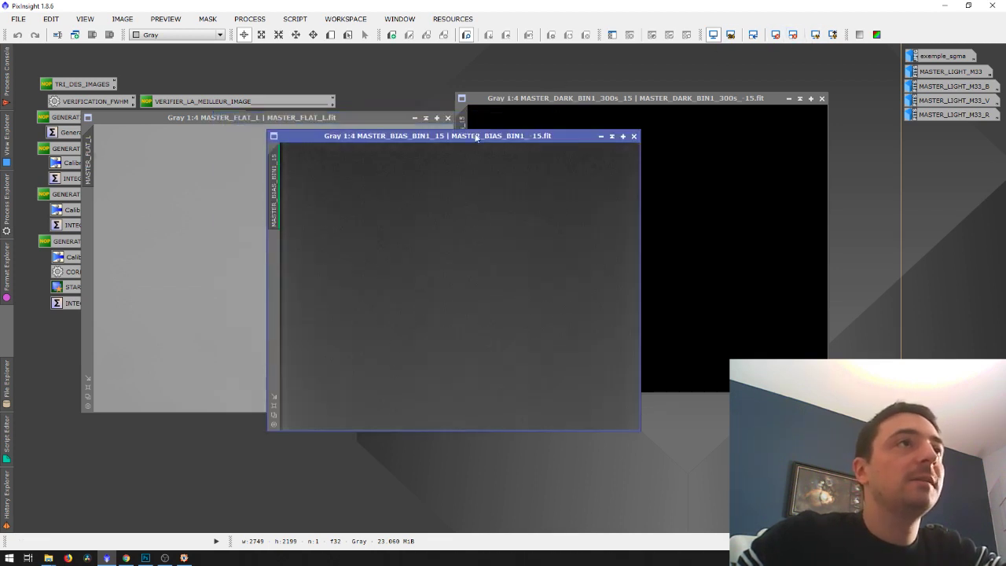
left_click(622, 136)
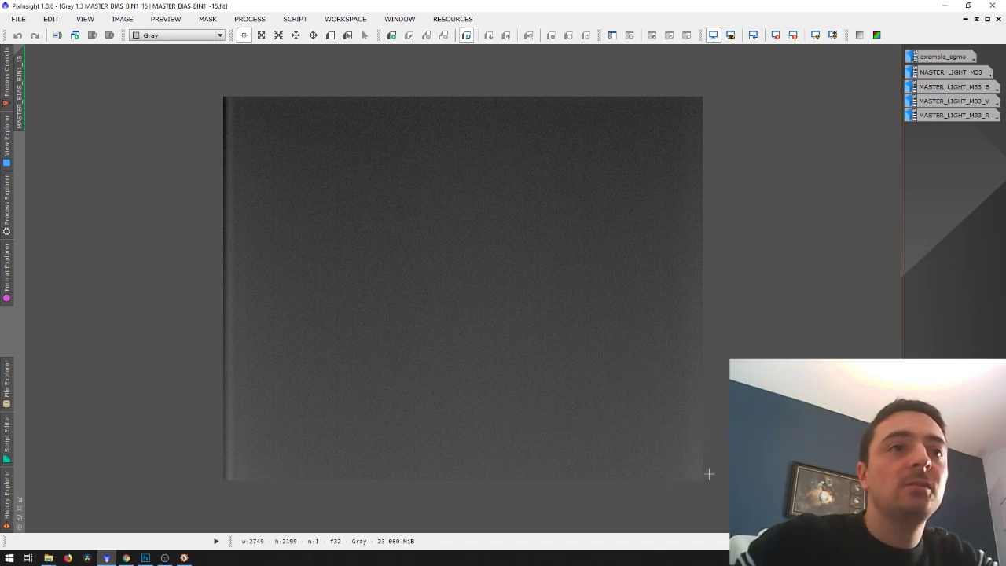
left_click(965, 20)
- Maximize MASTER_DARK_BIN1_300s_15, auto-stretch its display and examine its noise pattern up to 1:1 zoom
double_click(559, 99)
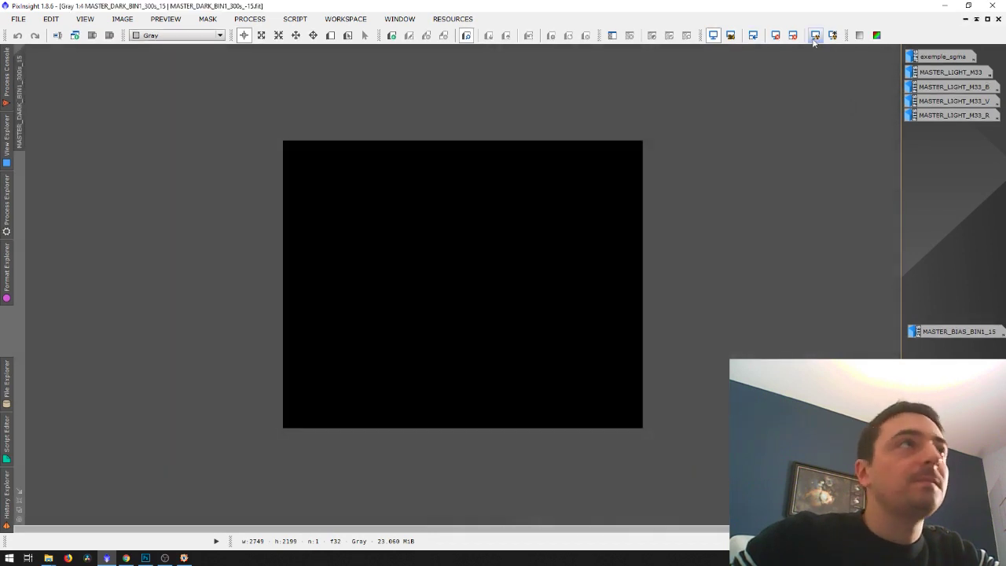
left_click(976, 19)
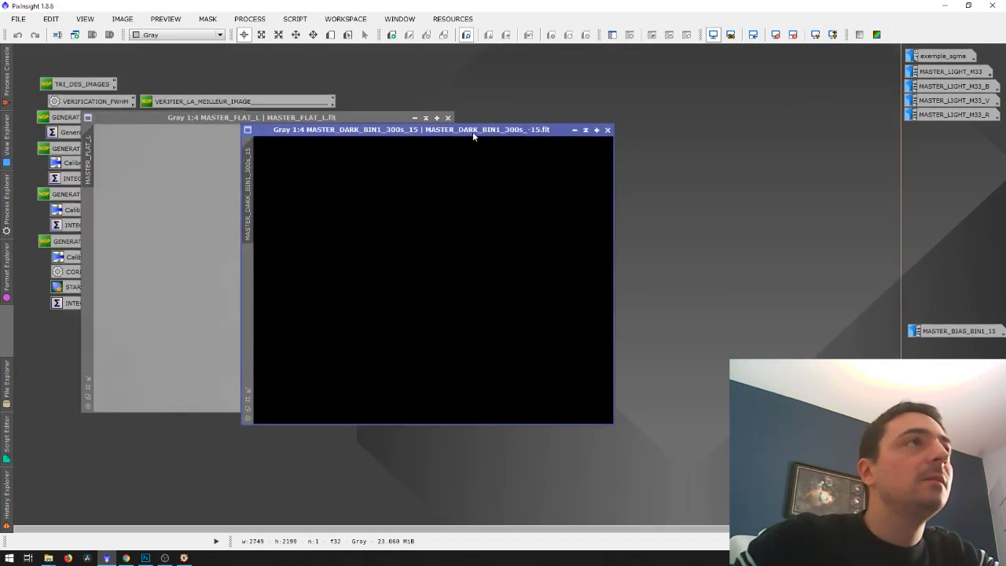
double_click(417, 131)
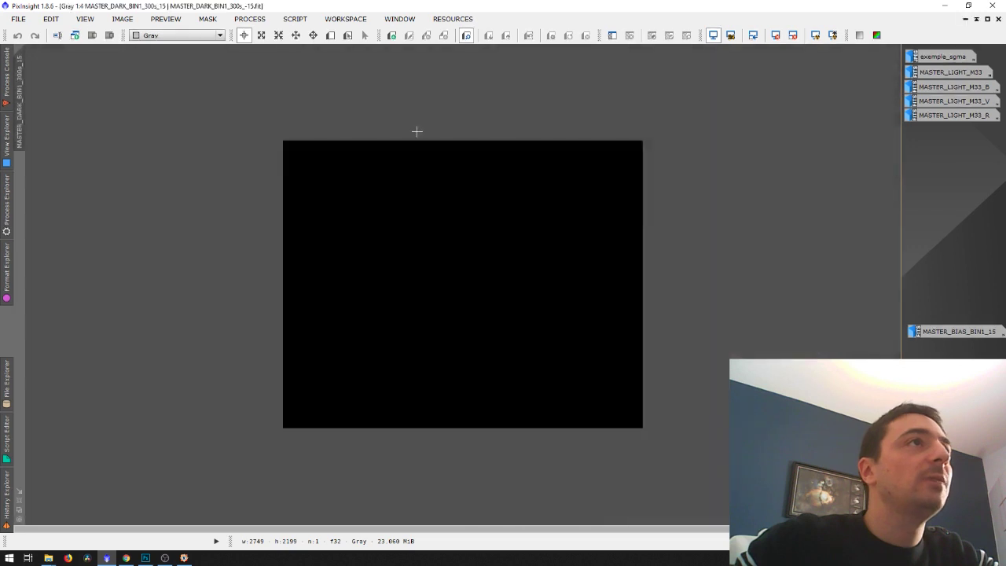
left_click(815, 35)
scroll(644, 168, "up", 1)
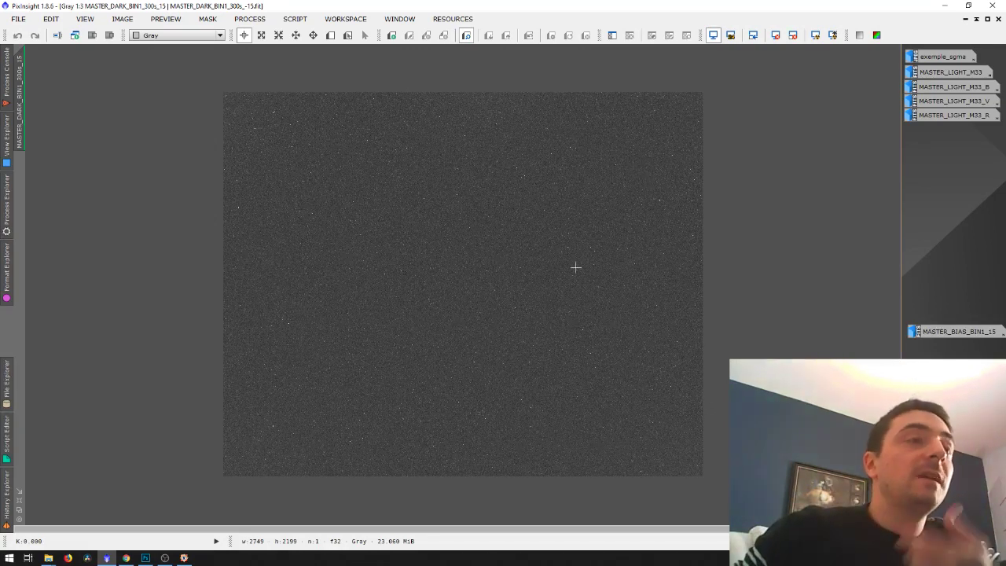
scroll(565, 269, "up", 1)
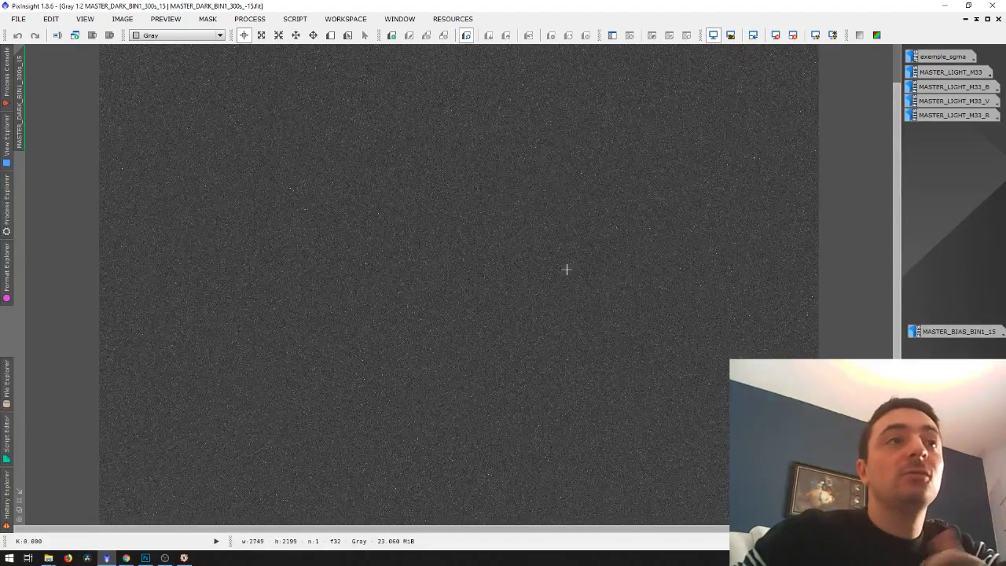
scroll(511, 283, "up", 1)
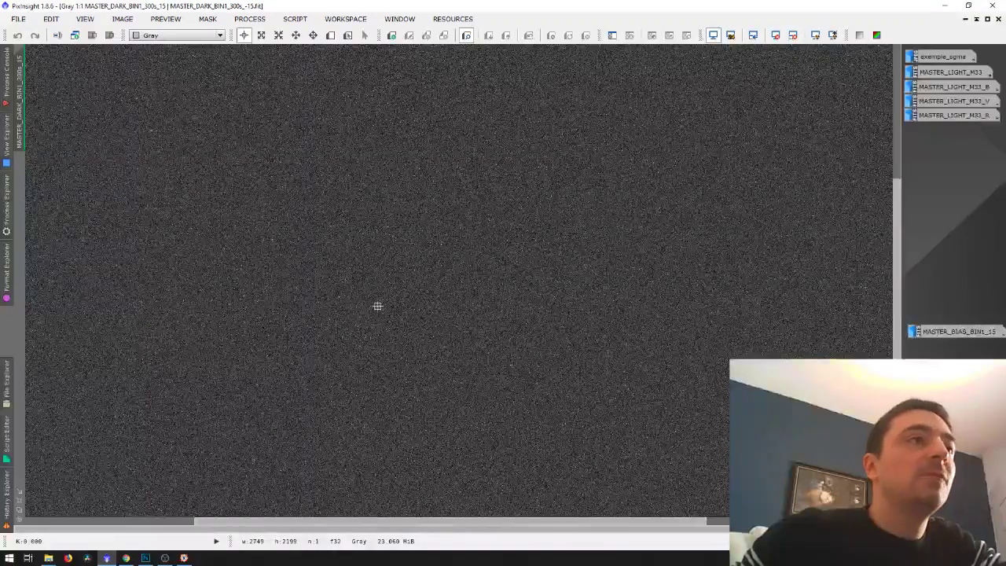
scroll(363, 324, "down", 1)
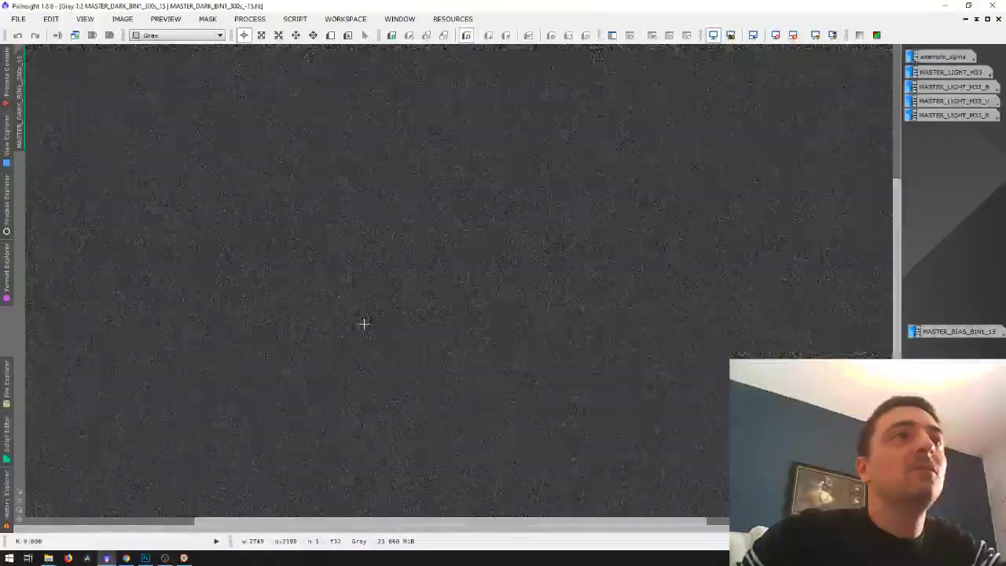
scroll(365, 324, "down", 1)
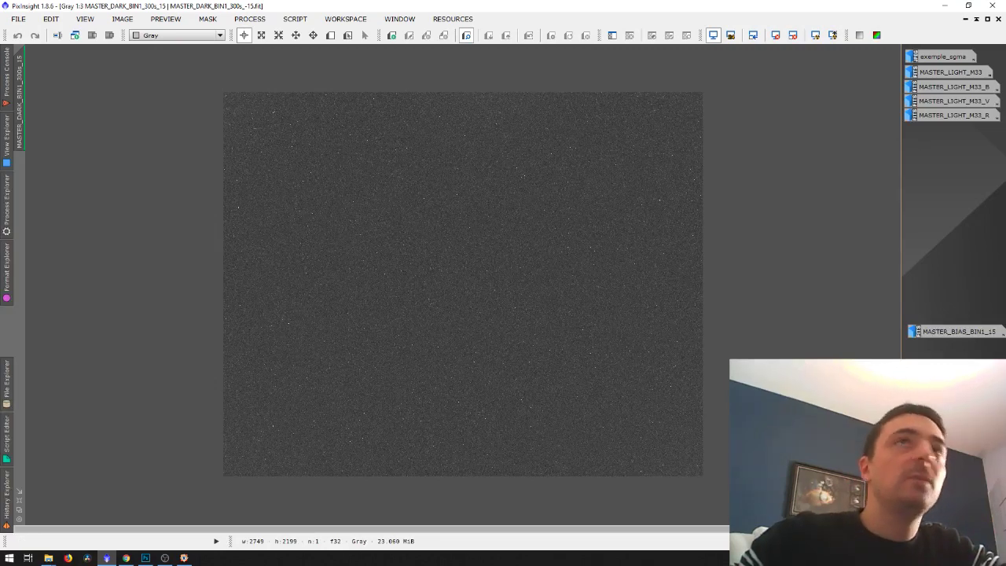
- Restore the master dark window and minimize it to an icon, leaving MASTER_FLAT_L in the middle of the workspace
left_click(988, 19)
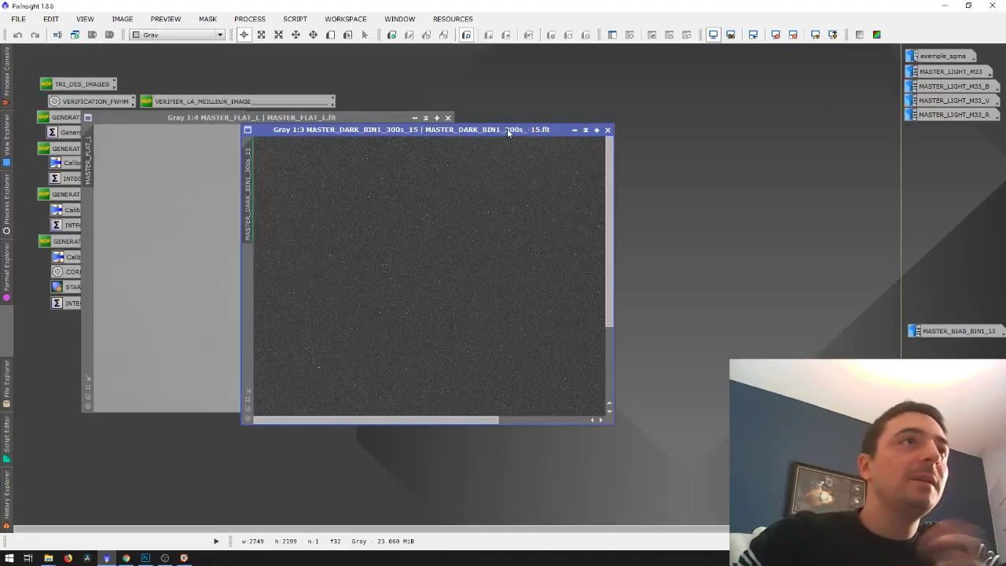
left_click_drag(507, 131, 720, 118)
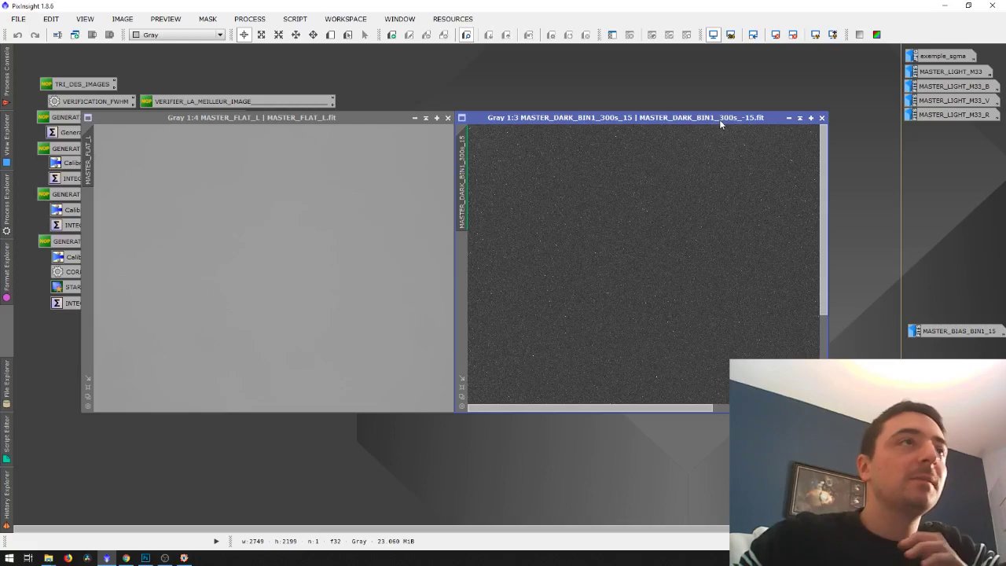
left_click(326, 115)
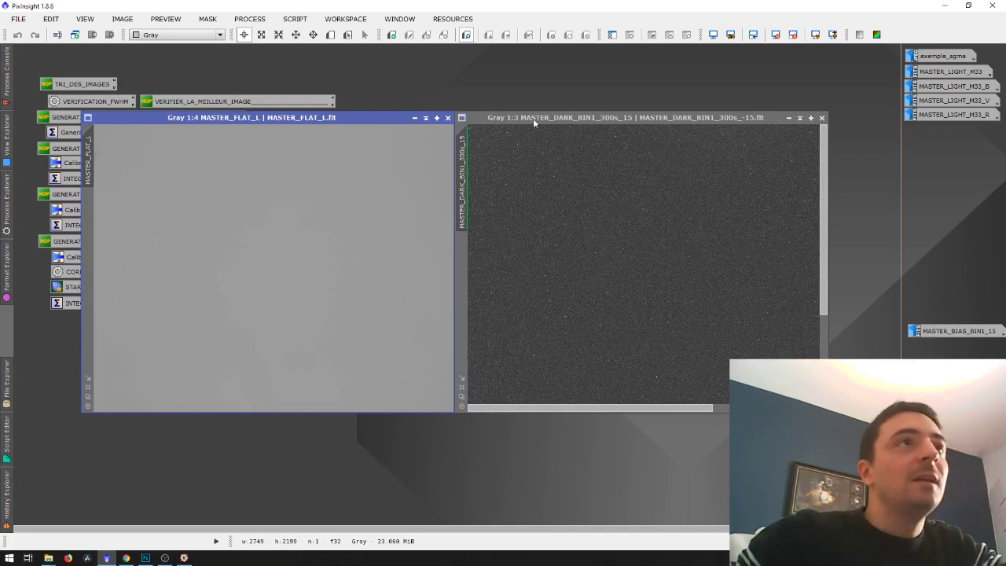
left_click(789, 117)
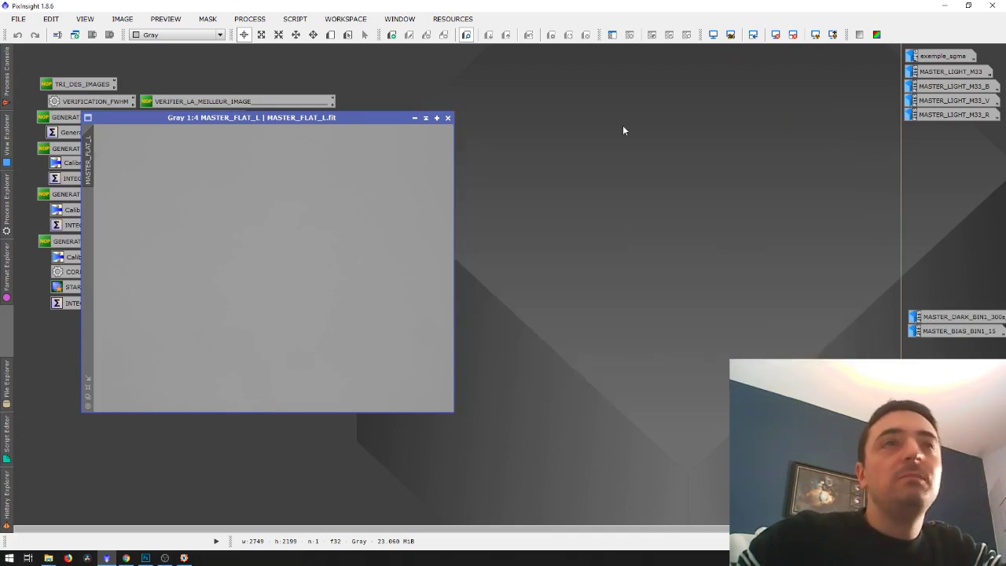
left_click_drag(350, 114, 603, 119)
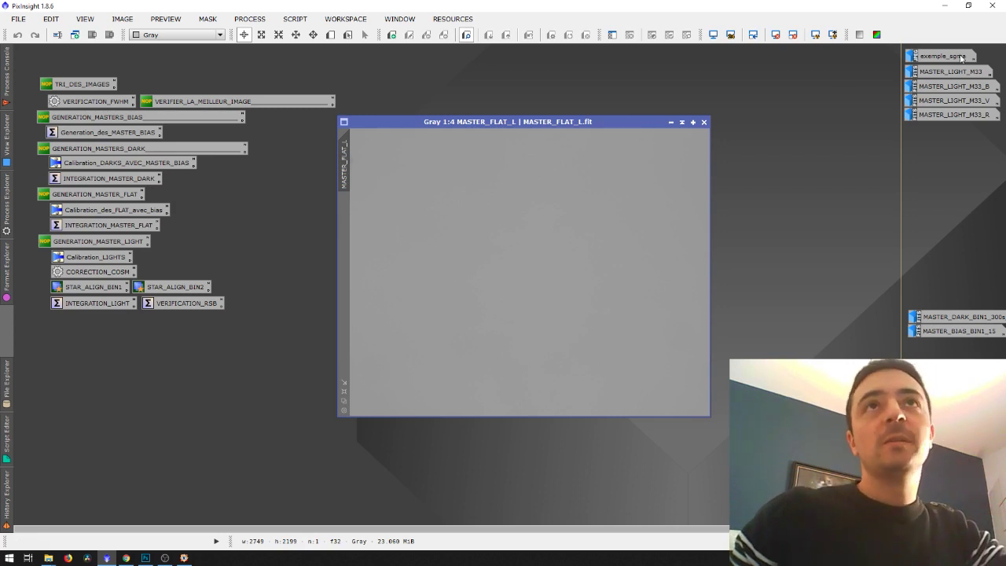
- Auto-stretch the MASTER_FLAT_L display, examine its dust shadows and vignetting in the maximized image, and minimize it to an icon
mouse_move(935, 60)
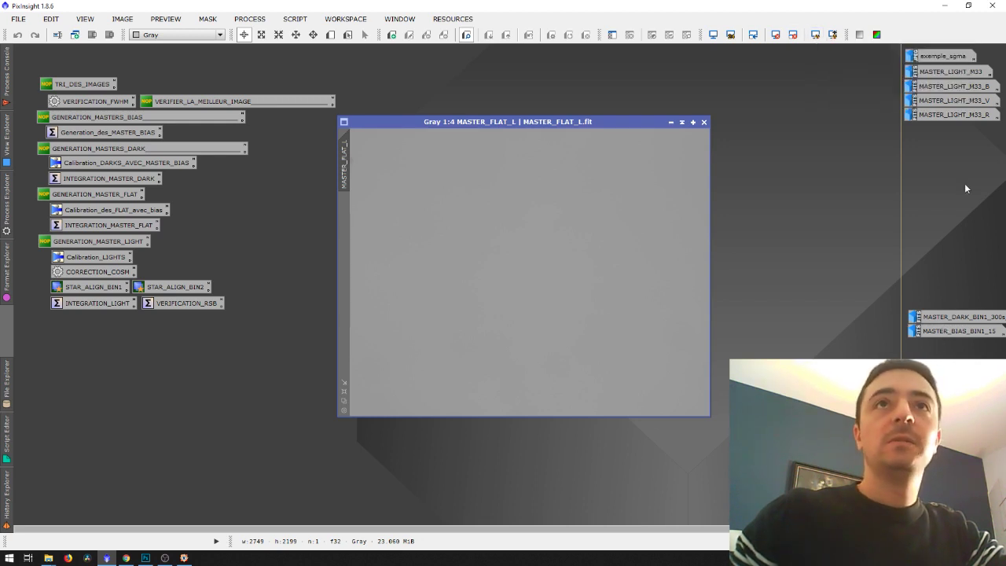
left_click(816, 36)
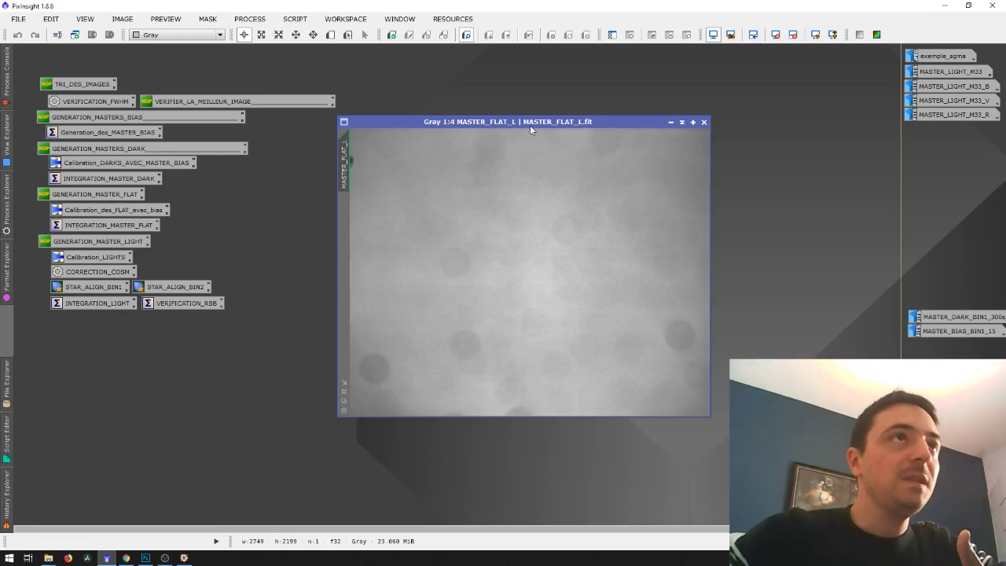
double_click(529, 125)
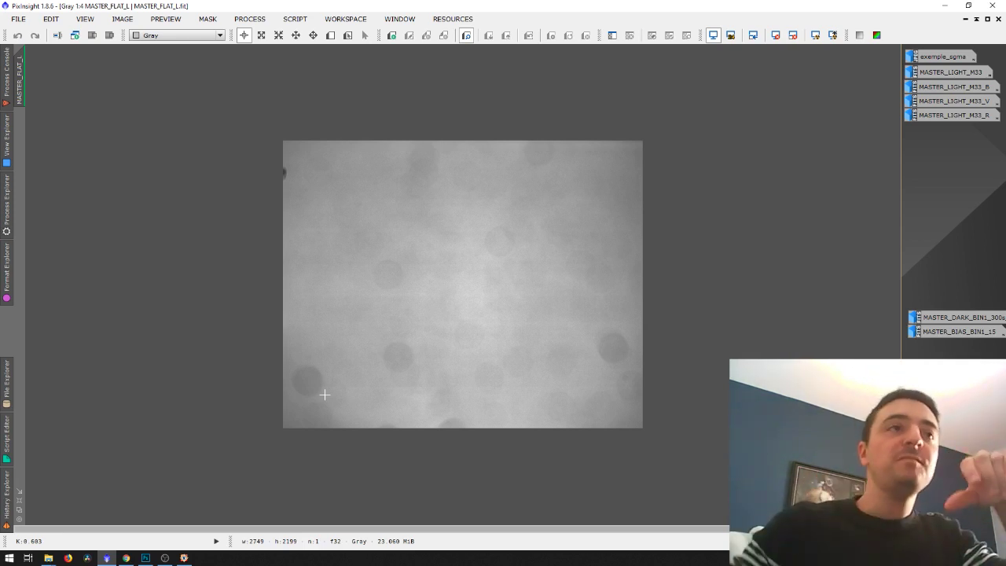
left_click(965, 18)
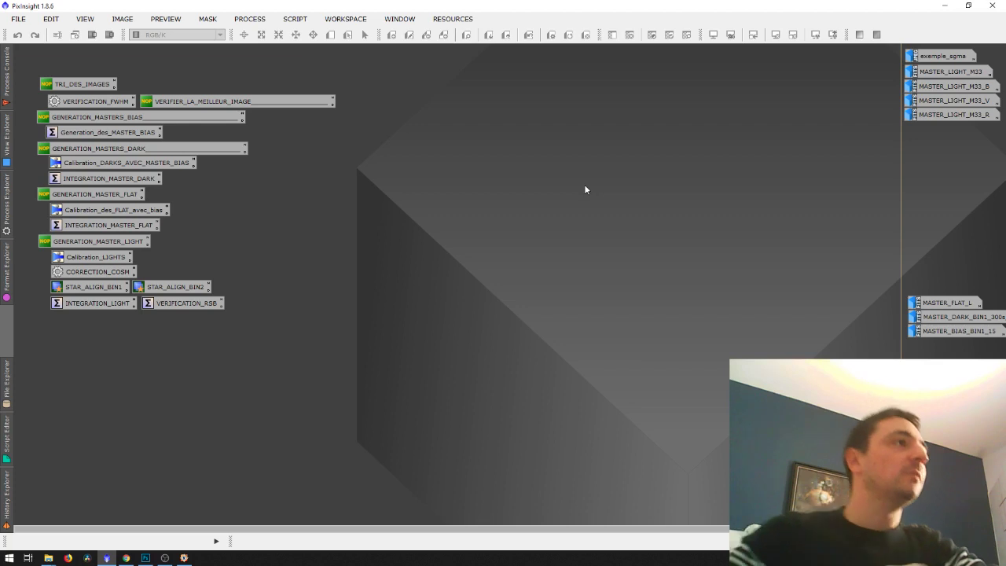
- Open the Generation_des_MASTER_BIAS integration process, look at where its input images are added, and cancel the file selection
double_click(79, 132)
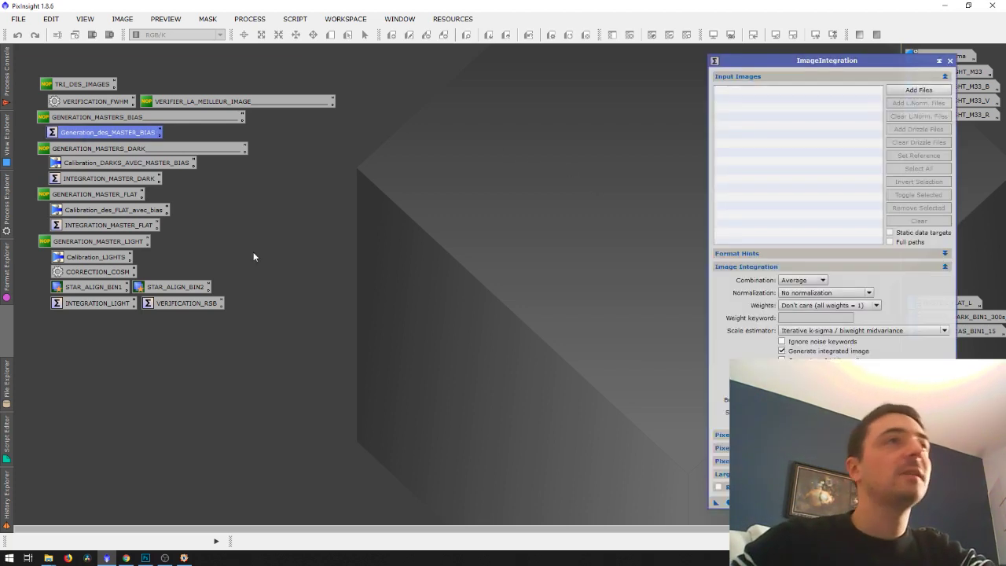
left_click_drag(812, 63, 473, 56)
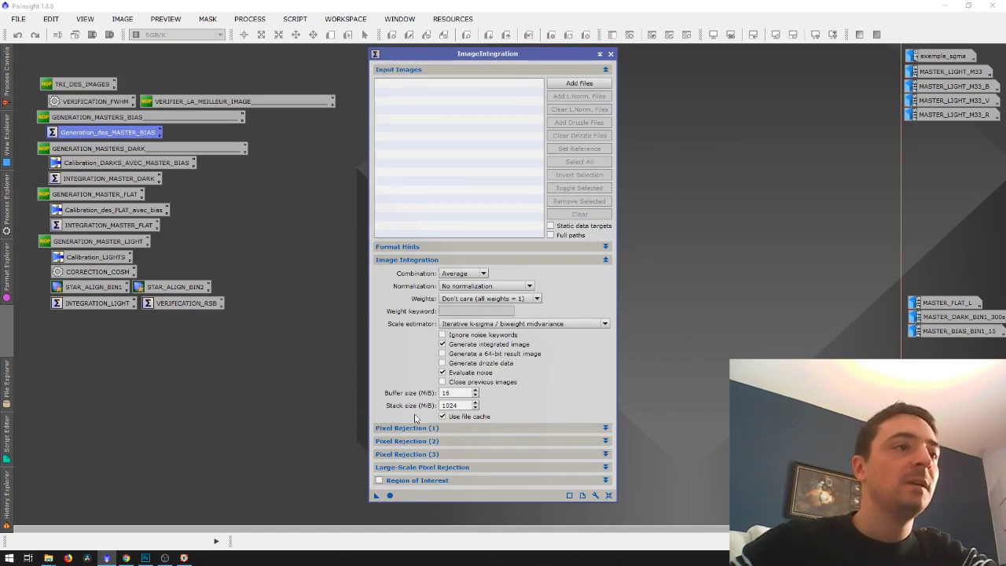
left_click(579, 83)
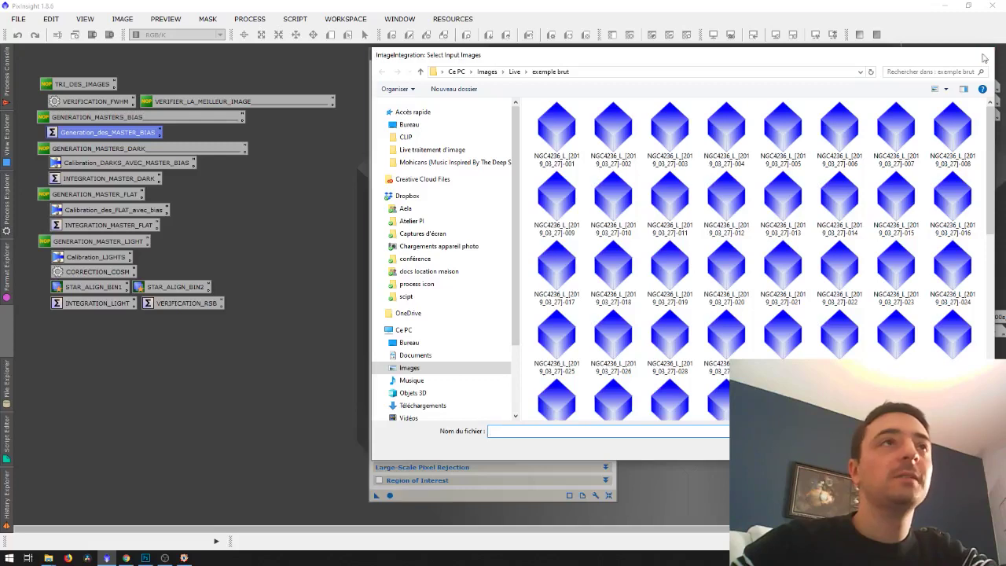
left_click(986, 54)
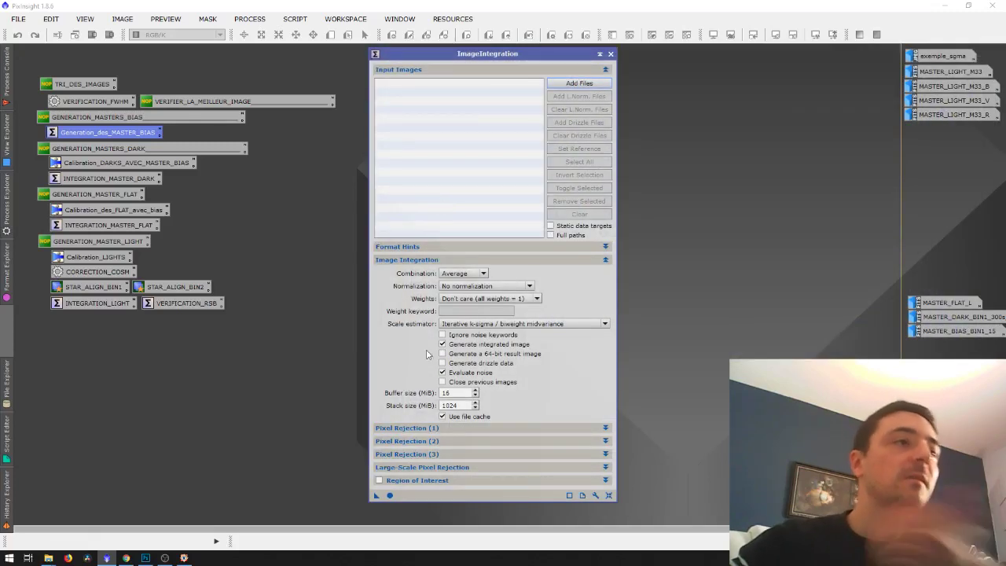
- Examine the Pixel Rejection (1) and (2) settings of the master bias integration, collapse the sections and close the process
left_click(418, 430)
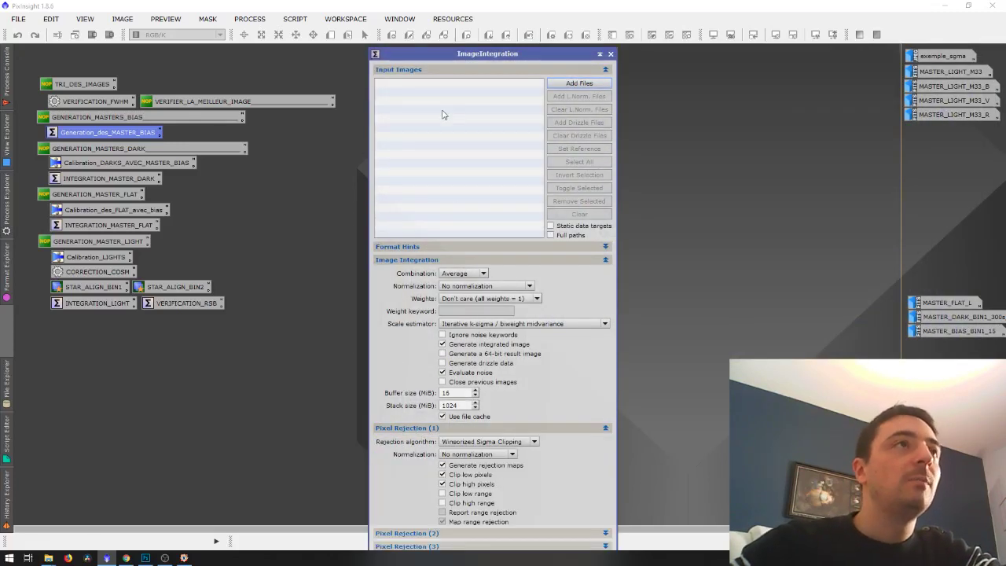
left_click(417, 260)
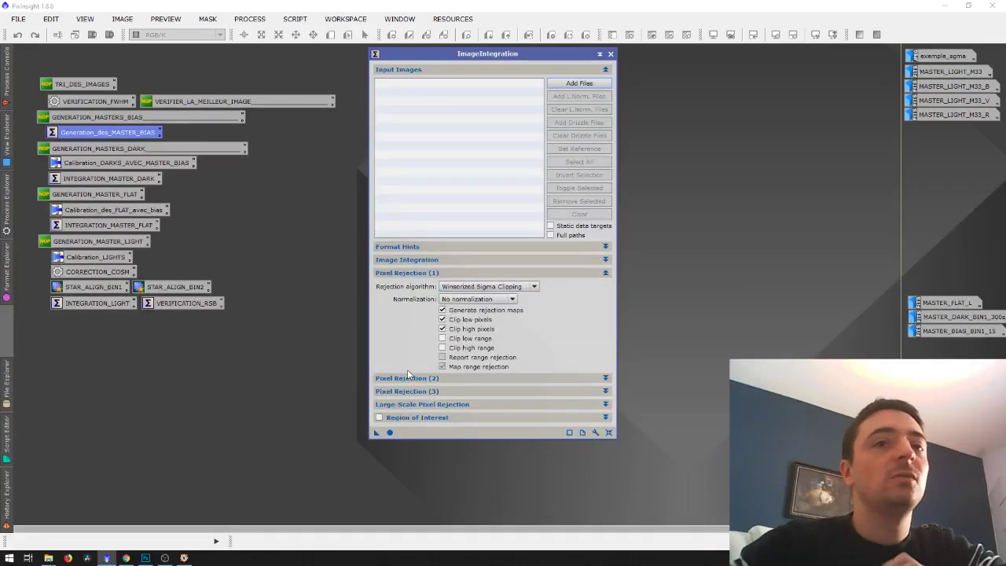
left_click(431, 273)
left_click(423, 287)
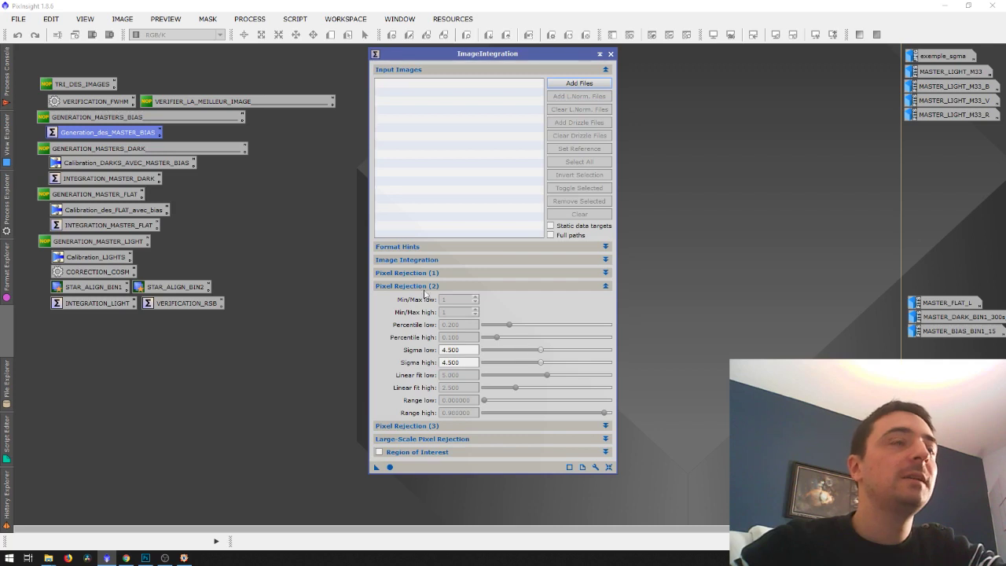
left_click(394, 288)
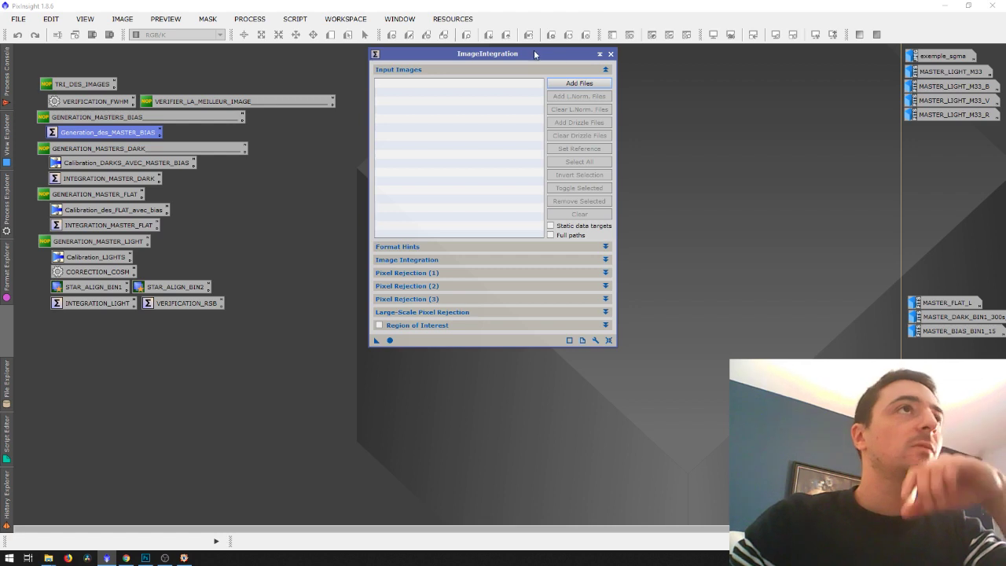
left_click_drag(530, 51, 536, 54)
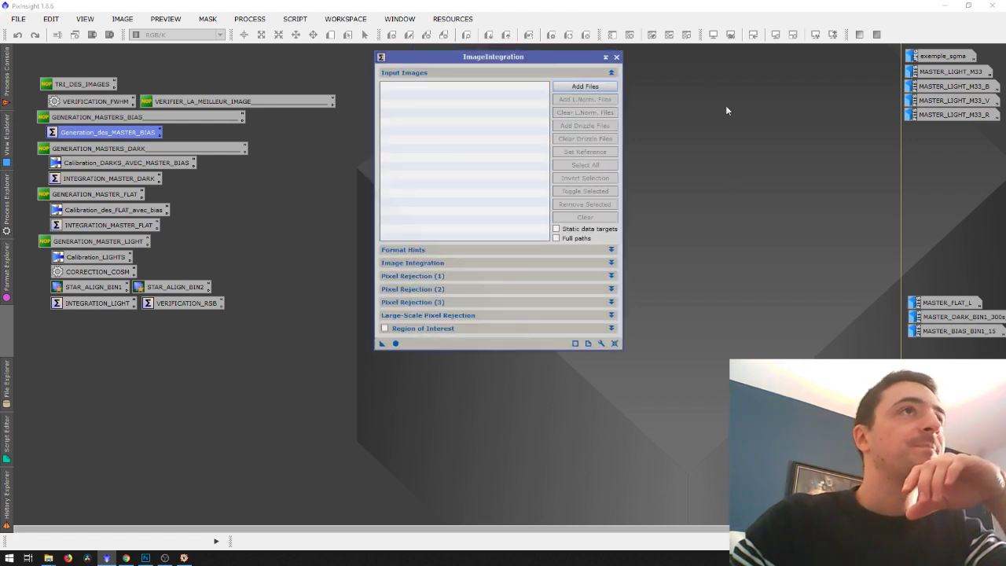
left_click(616, 57)
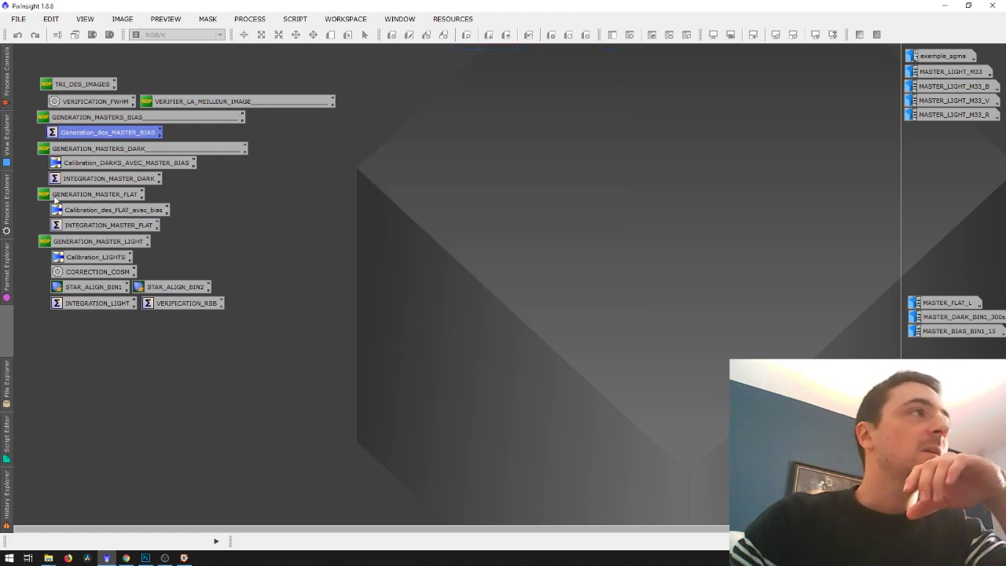
double_click(115, 133)
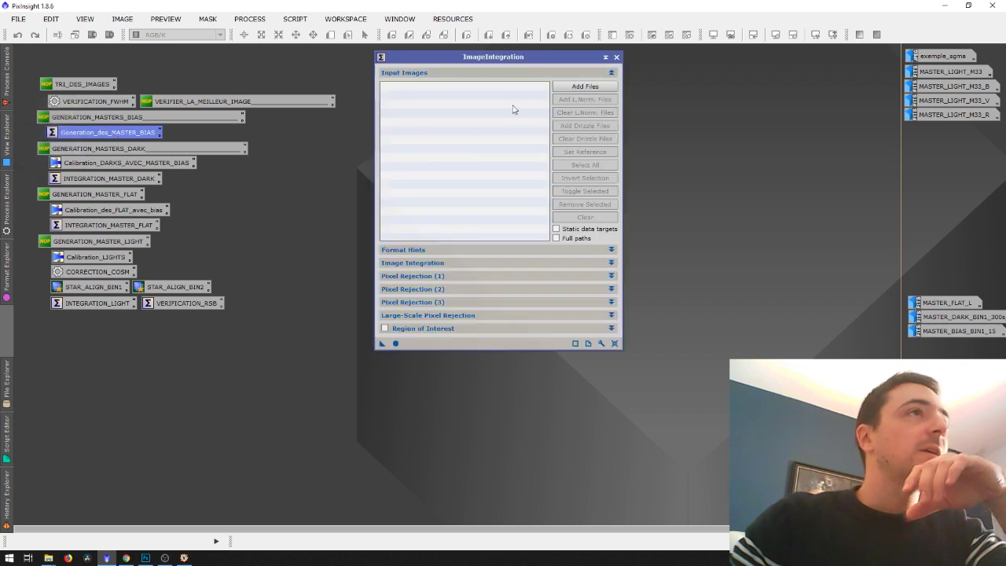
left_click(616, 57)
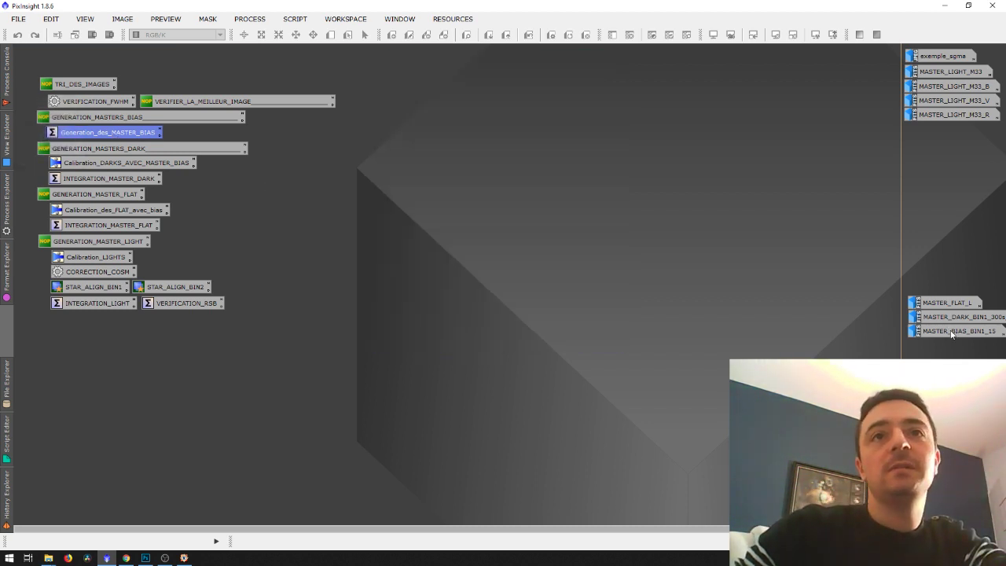
- View the MASTER_BIAS_BIN1_15 image beside the Calibration_DARKS_AVEC_MASTER_BIAS process, check its Master Bias file field, and put both away
double_click(950, 331)
left_click_drag(489, 138, 652, 88)
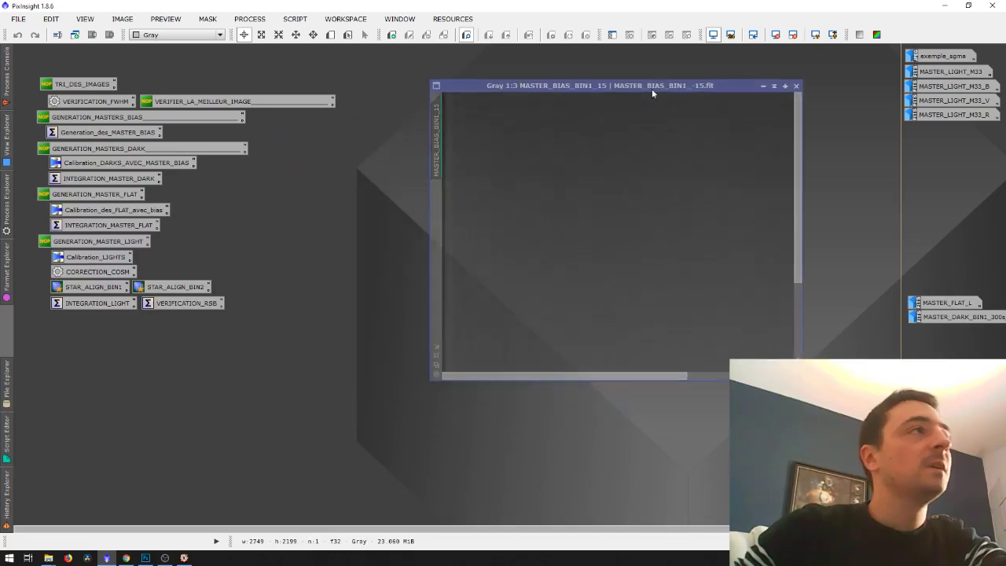
double_click(118, 163)
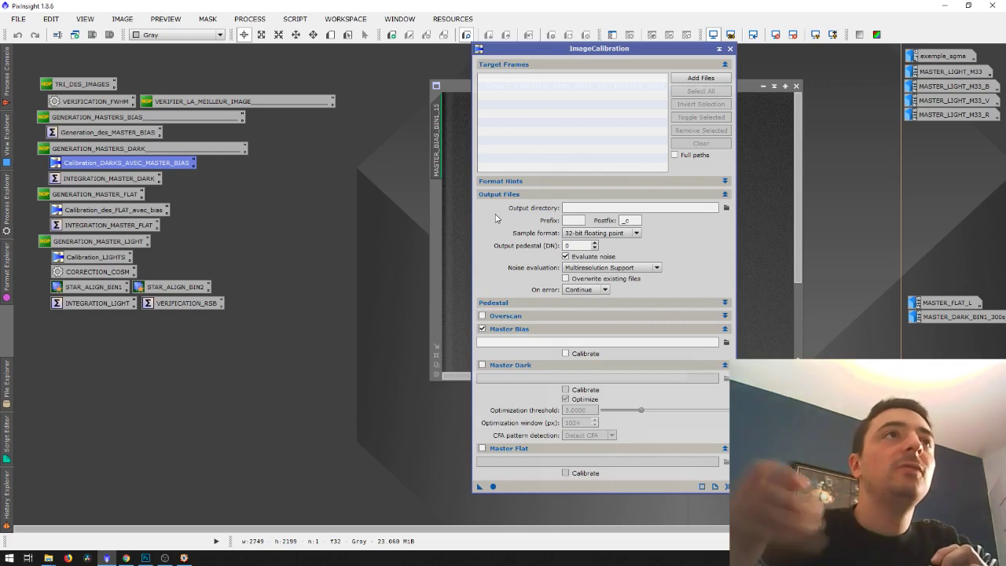
left_click_drag(550, 56, 269, 61)
left_click_drag(709, 85, 746, 86)
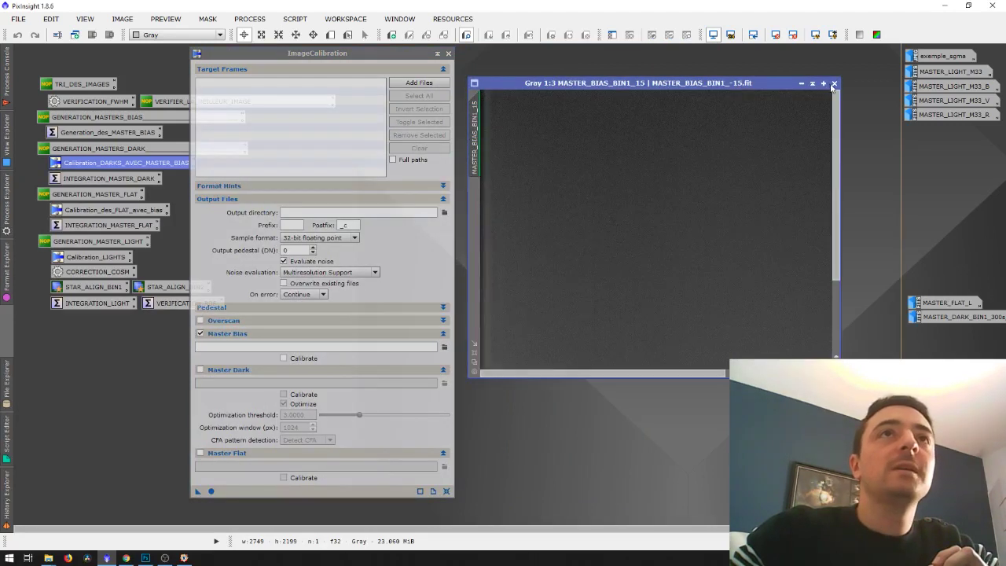
left_click(801, 83)
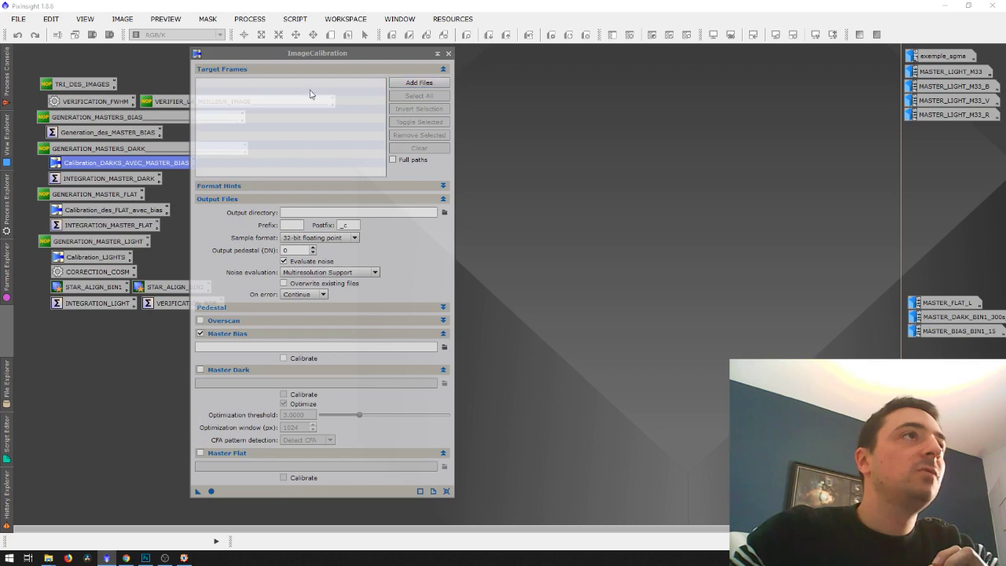
left_click(229, 345)
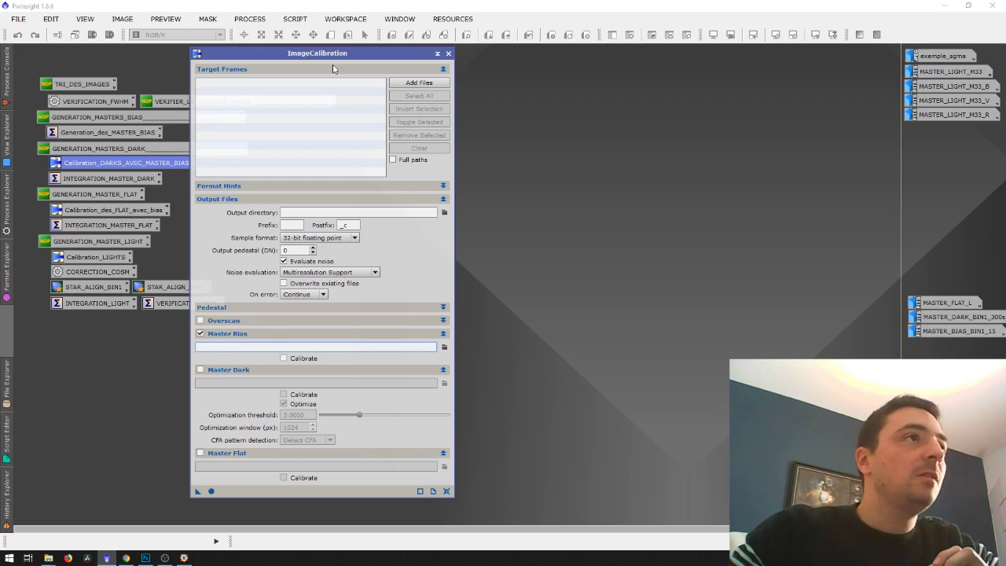
left_click(448, 55)
- Open the INTEGRATION_MASTER_DARK process, review its combination, normalization and weights settings, and close it
double_click(100, 178)
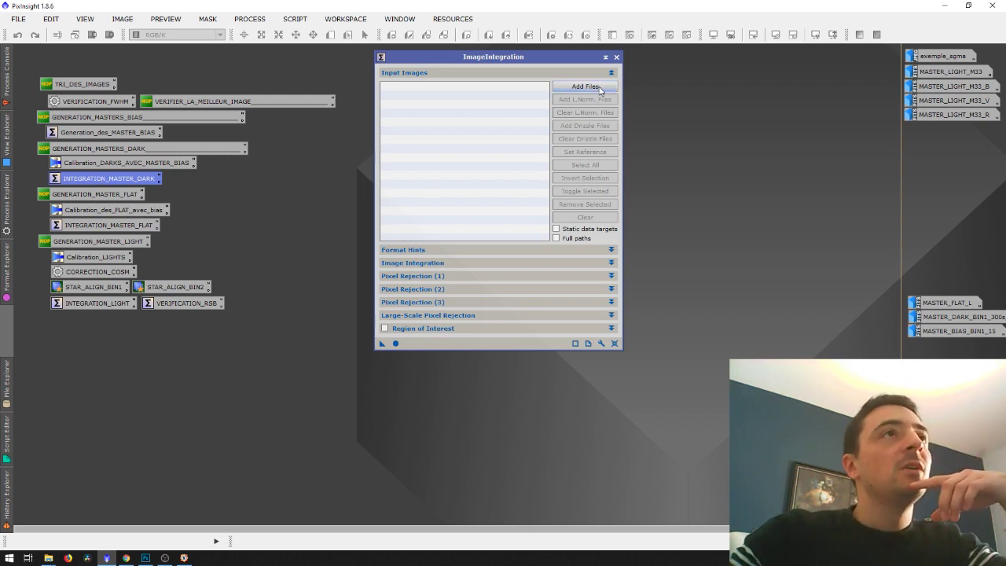
left_click(422, 263)
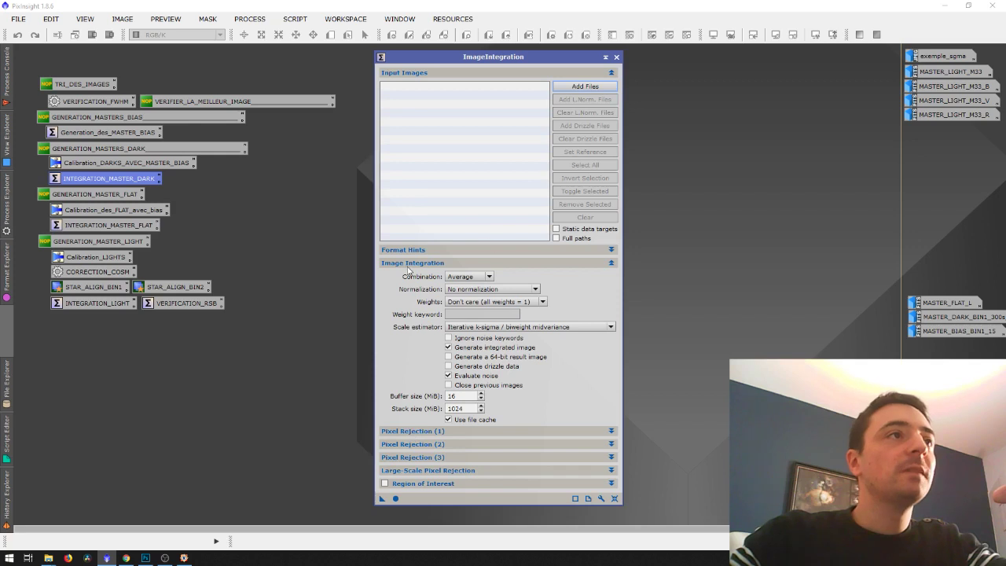
left_click(409, 263)
left_click(428, 264)
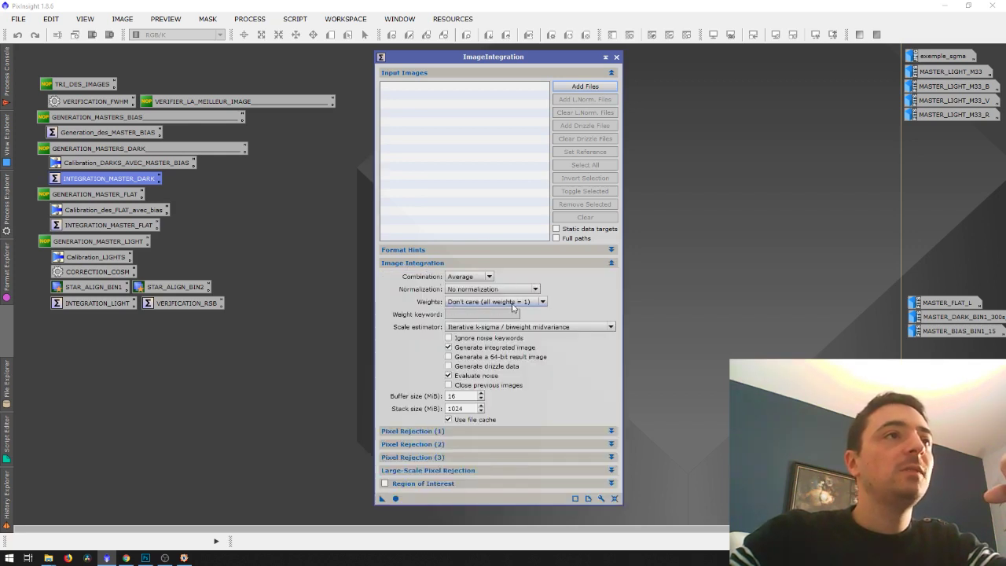
left_click(410, 264)
left_click(617, 57)
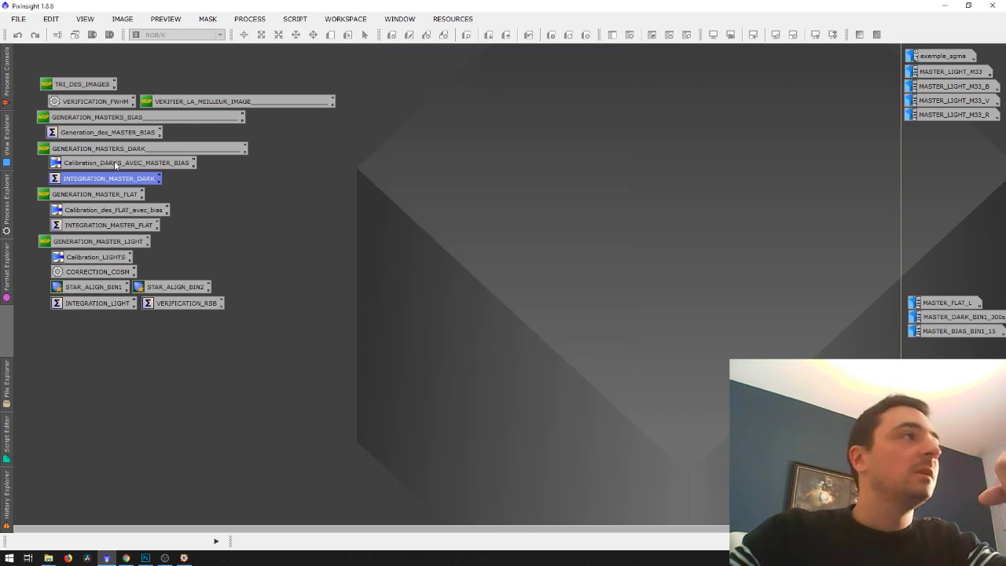
- Review the Calibration_des_FLAT_avec_bias process and the INTEGRATION_MASTER_FLAT process one after the other, closing each
double_click(106, 210)
left_click_drag(336, 57, 389, 56)
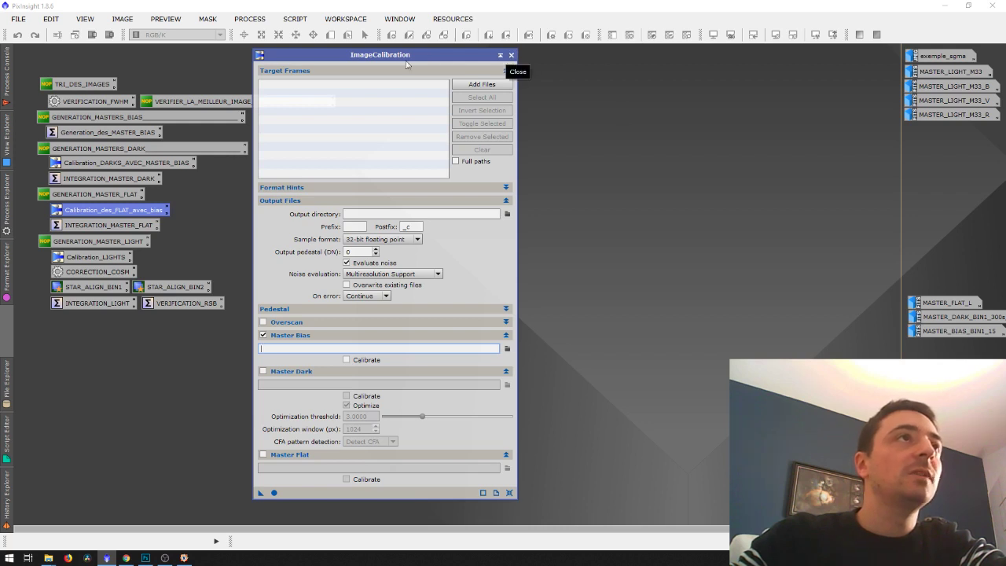
left_click(511, 54)
double_click(120, 228)
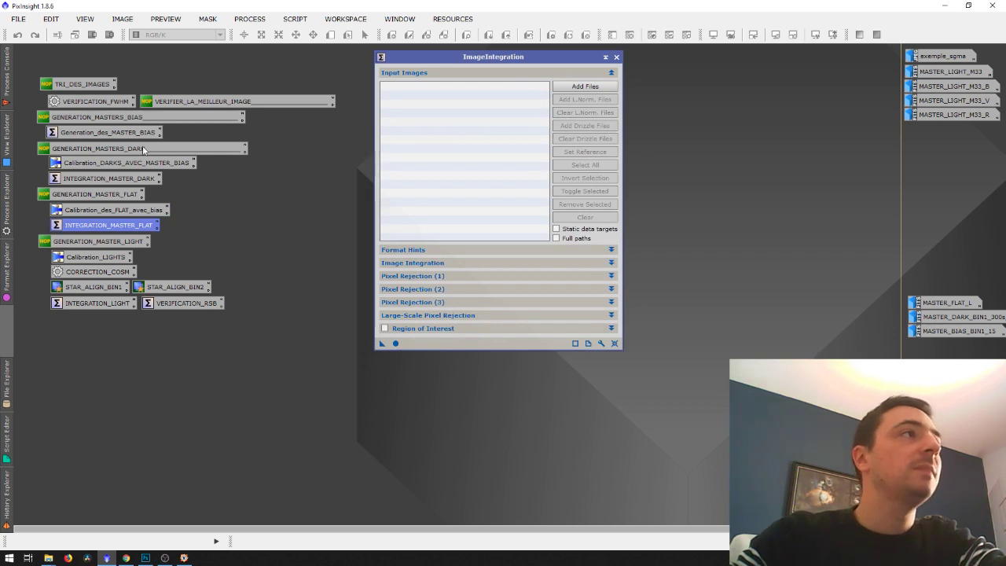
left_click(617, 58)
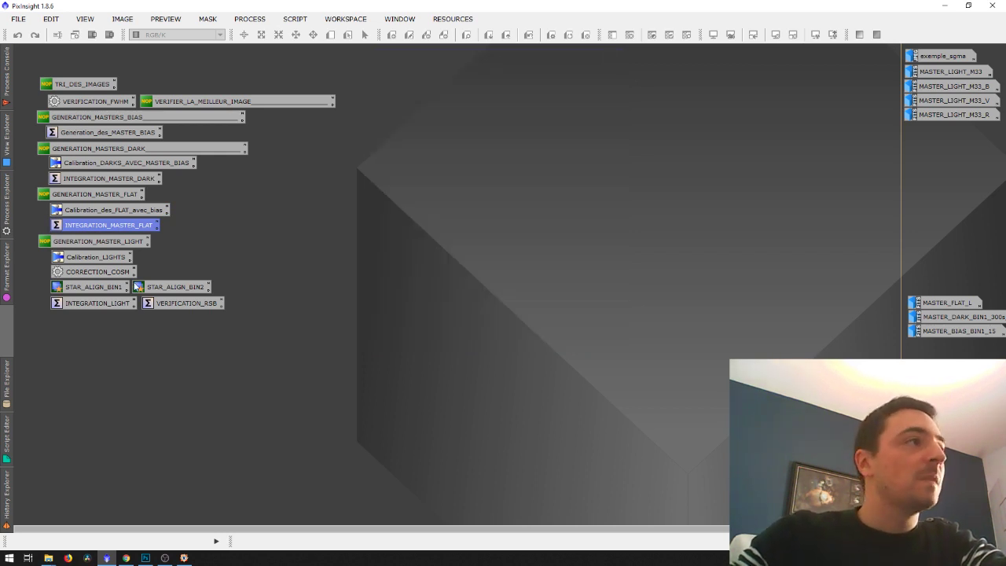
- Open the Calibration_LIGHTS process and add NGC4236_L_[2019_03_27]-001 to -016 from the exemple brut folder as target frames
double_click(95, 258)
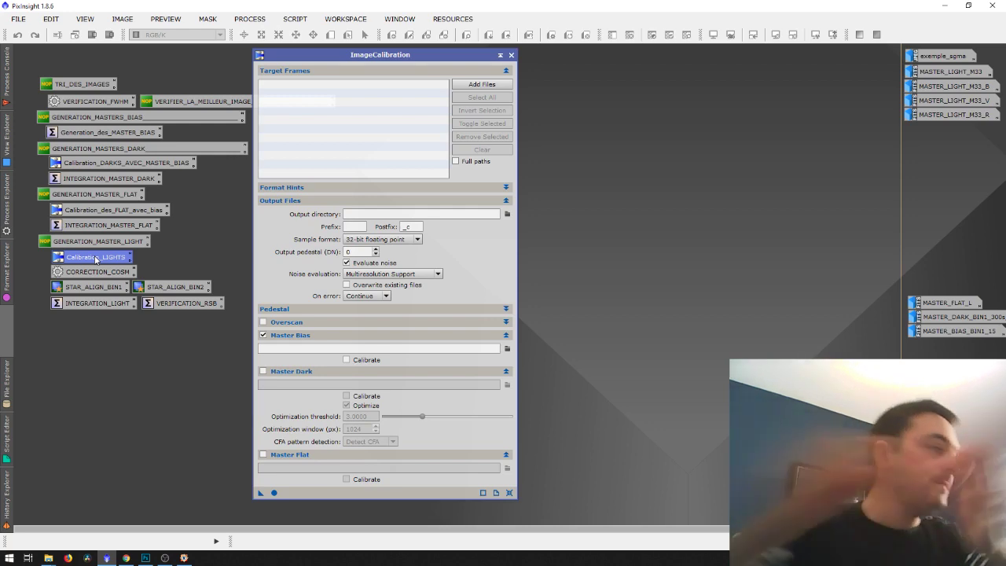
left_click(483, 85)
scroll(677, 329, "down", 1)
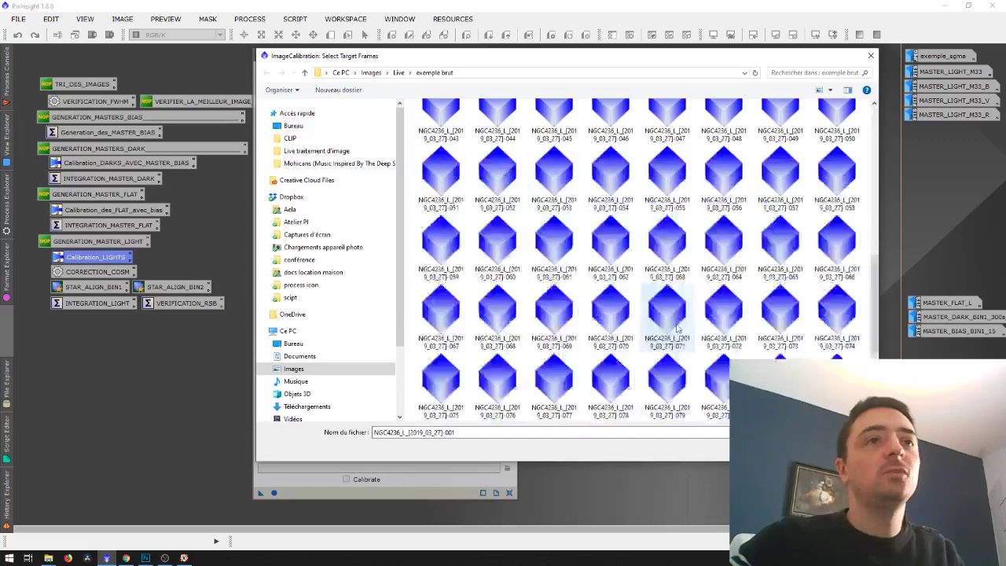
scroll(677, 328, "up", 5)
left_click(836, 200, "shift")
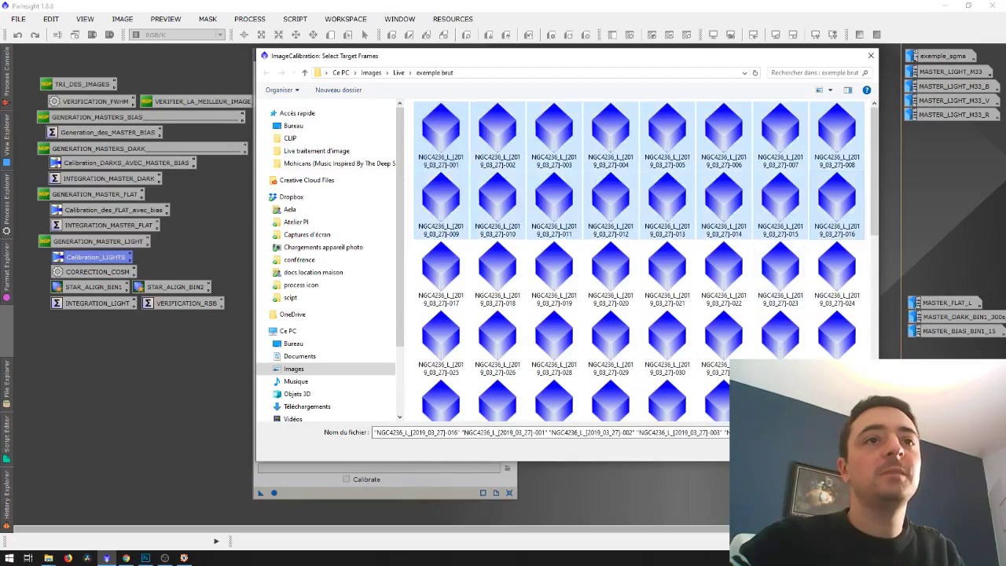
key("Return")
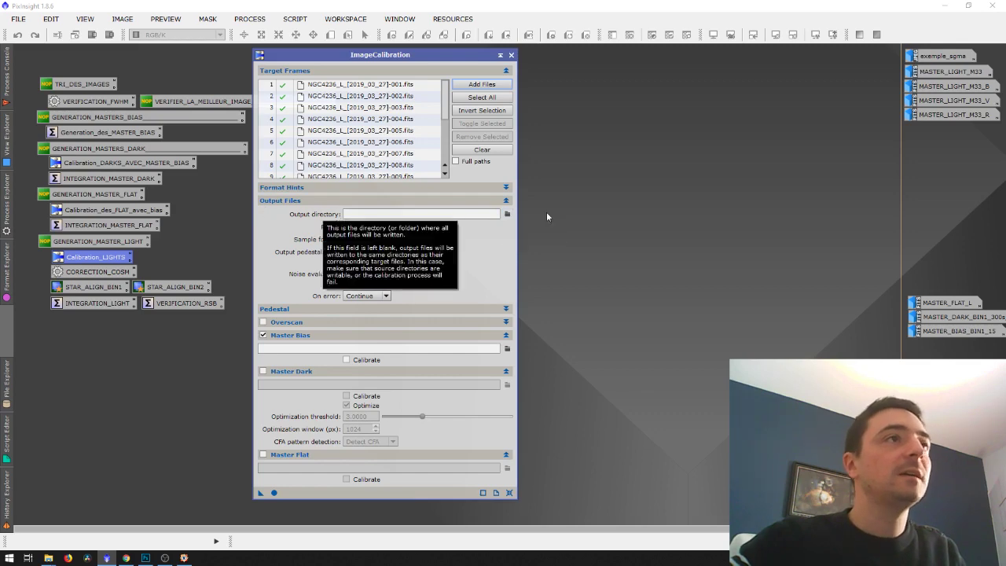
- Create a folder named calibration on the desktop (Bureau) and set it as the output directory for the calibrated lights
left_click(507, 213)
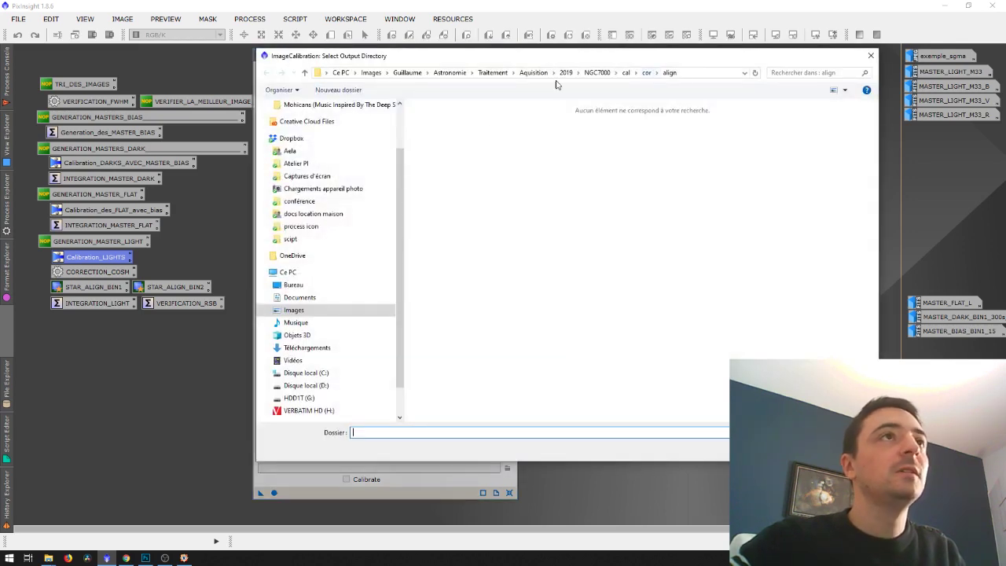
scroll(361, 168, "up", 2)
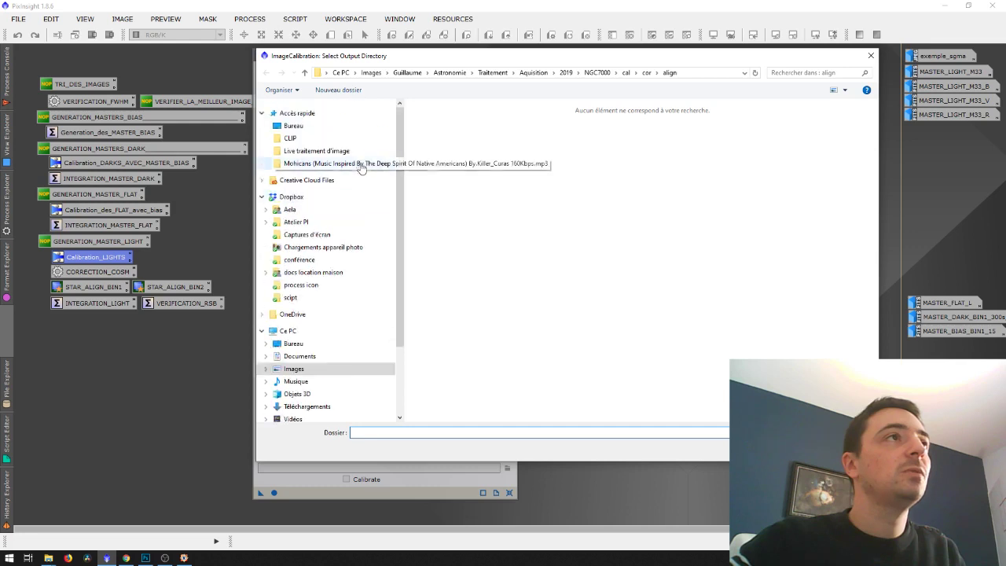
left_click(293, 126)
left_click(338, 90)
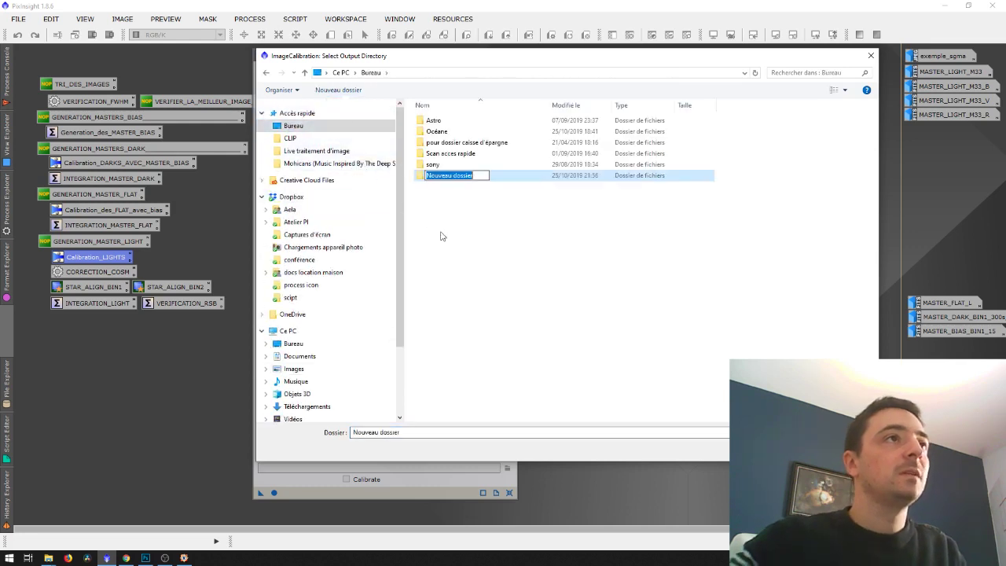
type("calibra")
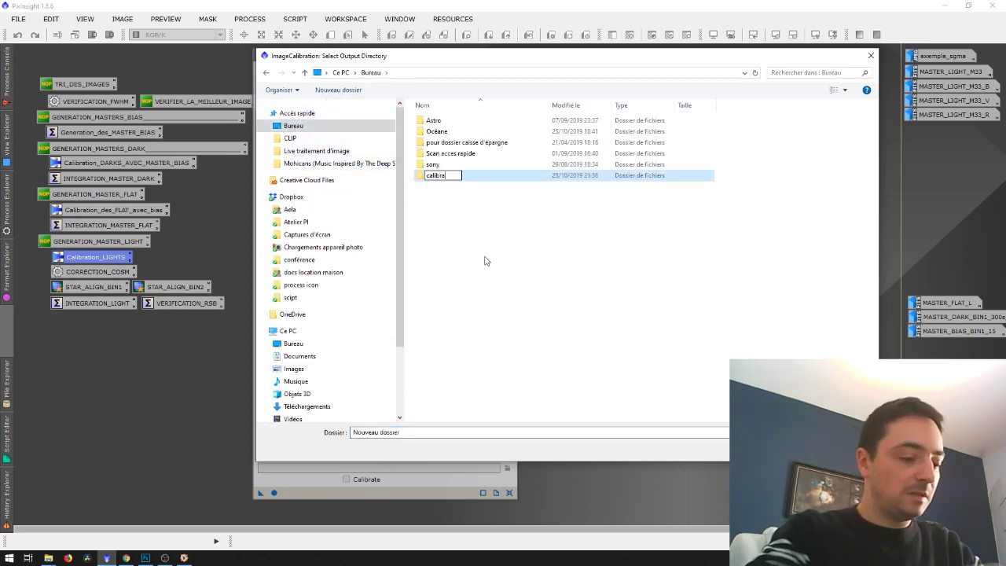
type("tion")
key("Return")
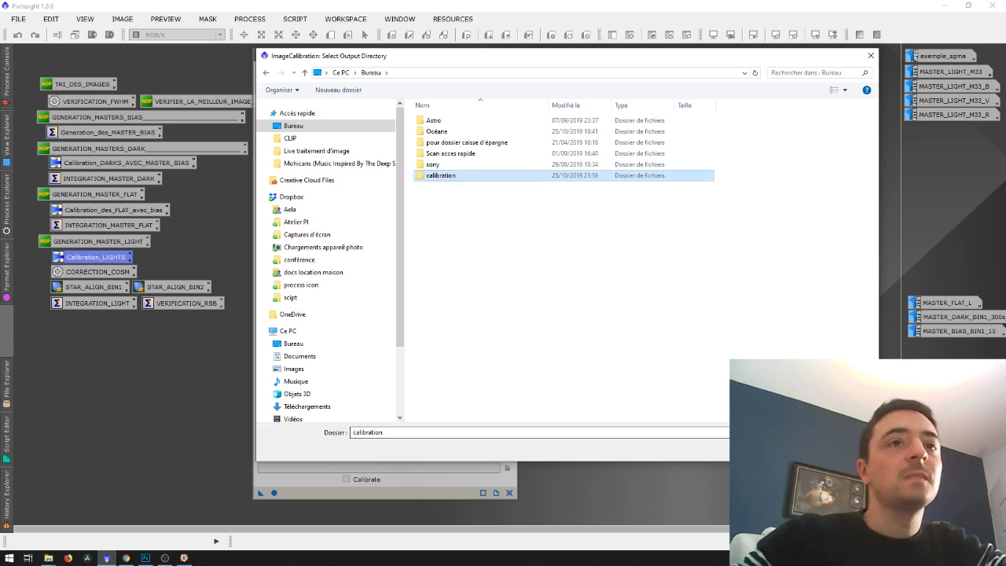
key("Return")
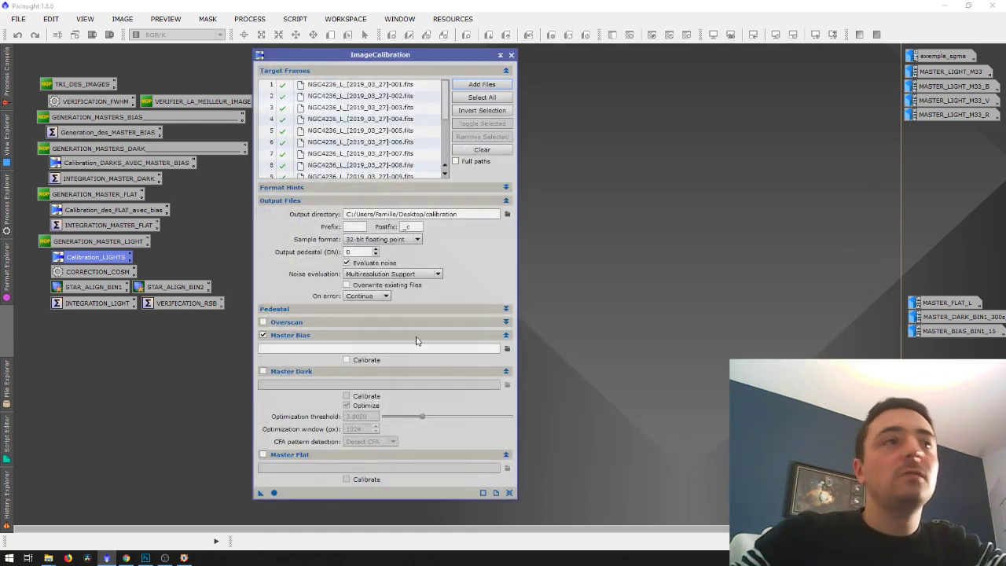
- Assign MASTER_BIAS_BIN1_-15 from the Traitement/MASTERS/-15 folder as the Master Bias file
left_click(507, 348)
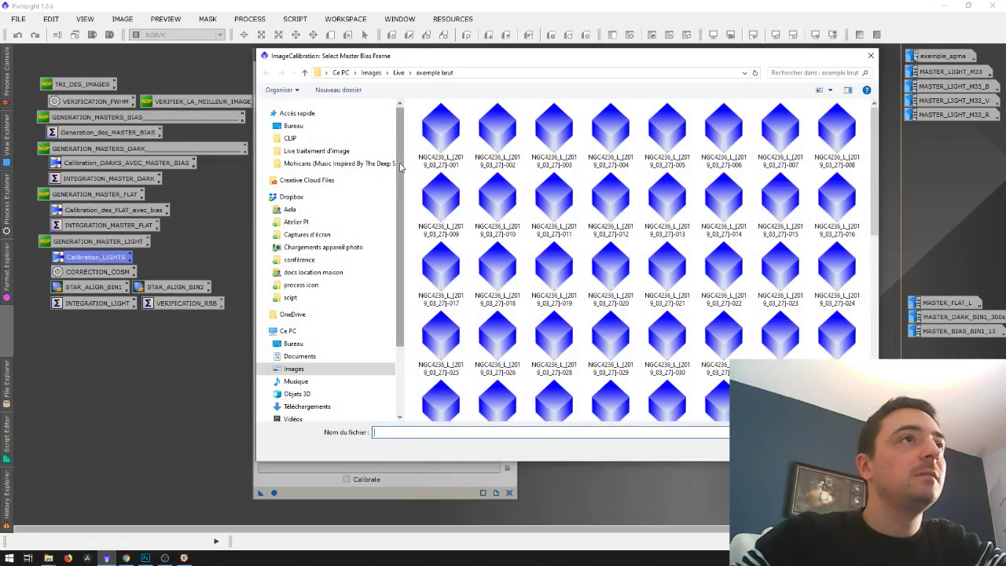
left_click(870, 55)
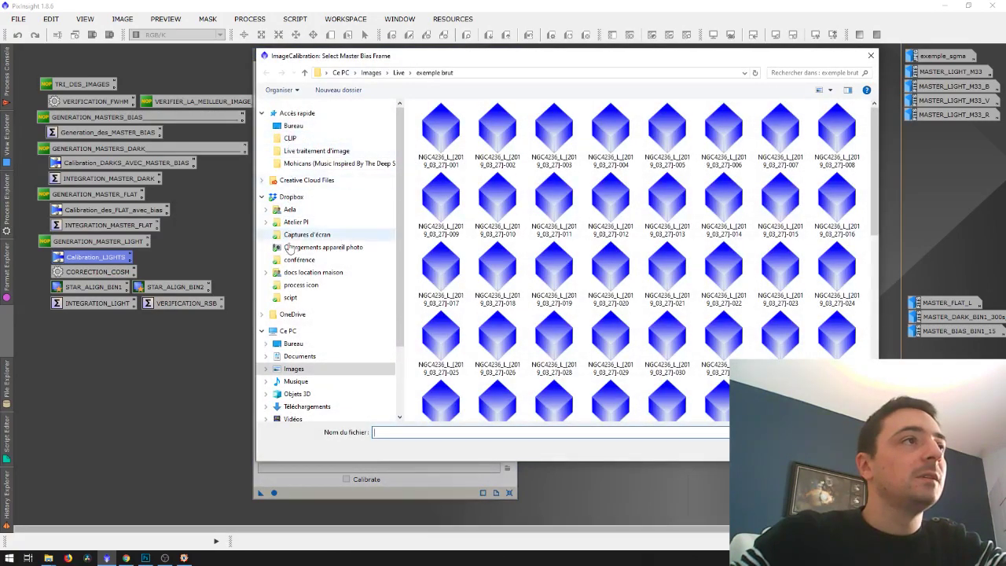
left_click(295, 369)
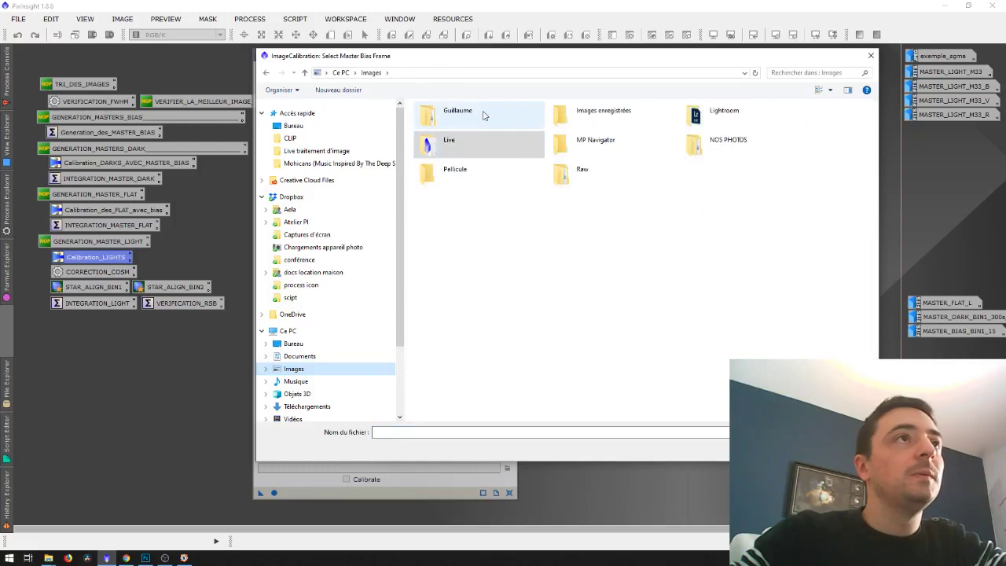
double_click(475, 114)
double_click(439, 139)
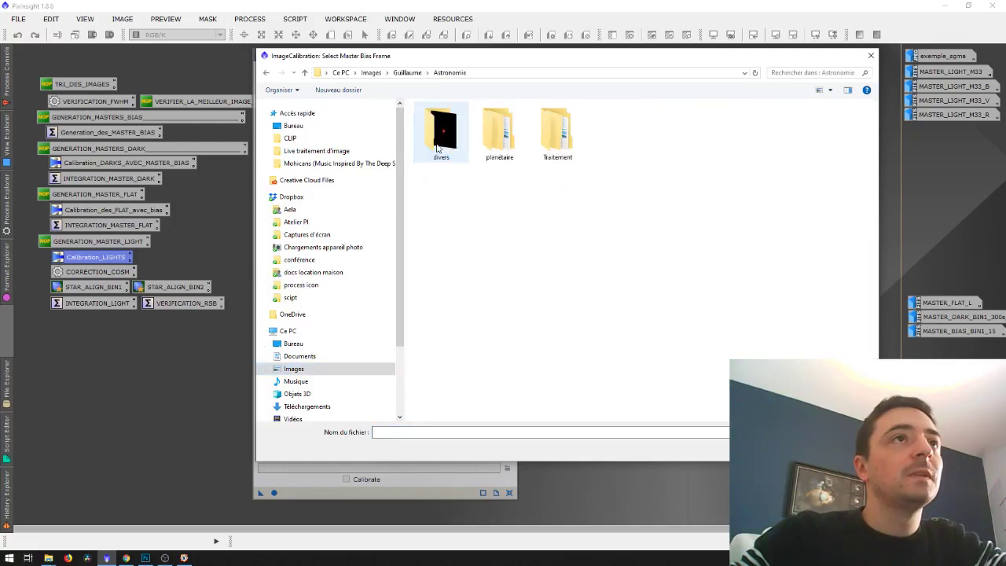
double_click(557, 130)
double_click(499, 130)
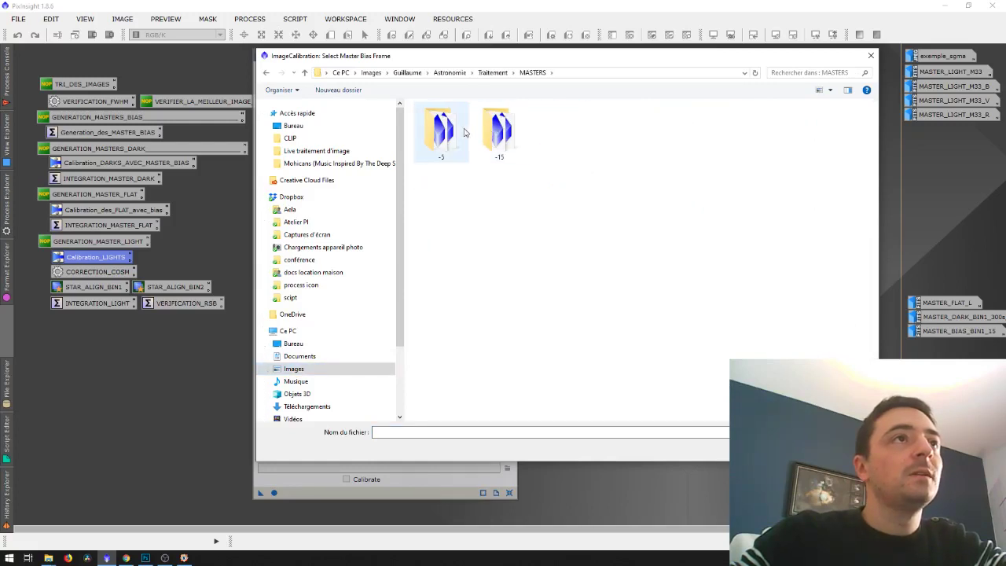
double_click(498, 130)
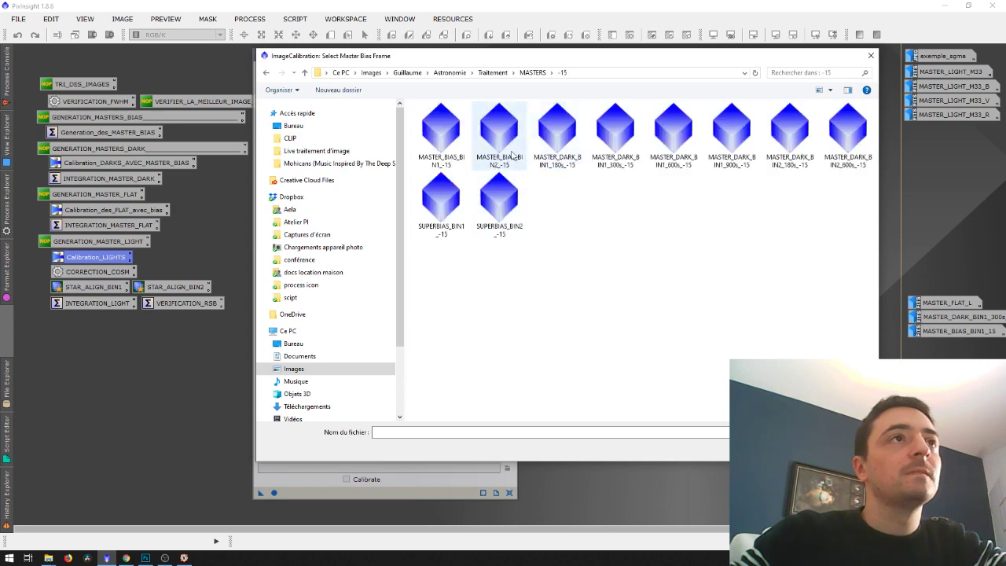
double_click(440, 130)
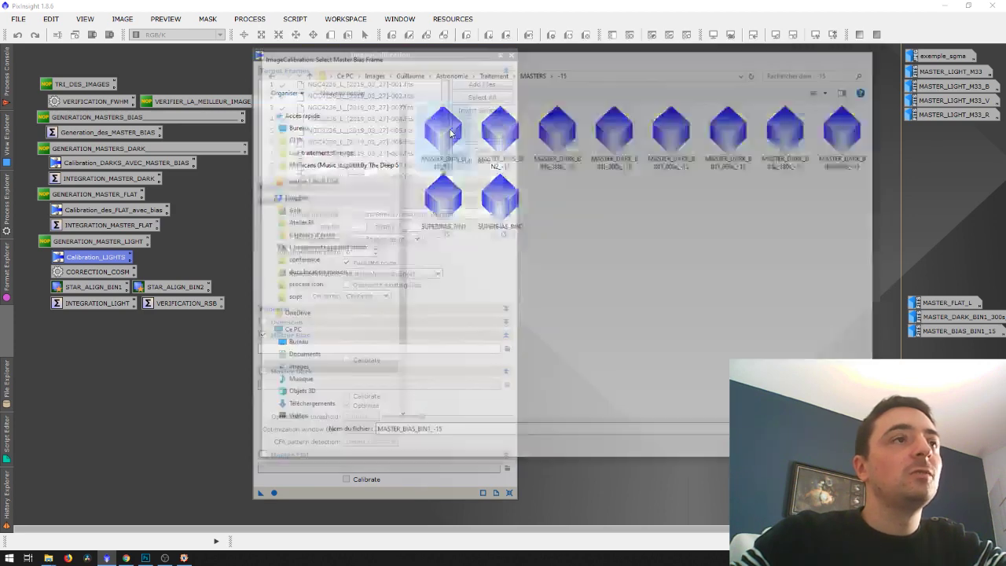
- Enable Master Dark and assign MASTER_DARK_BIN1_180s_-15 from the same masters folder
left_click(263, 371)
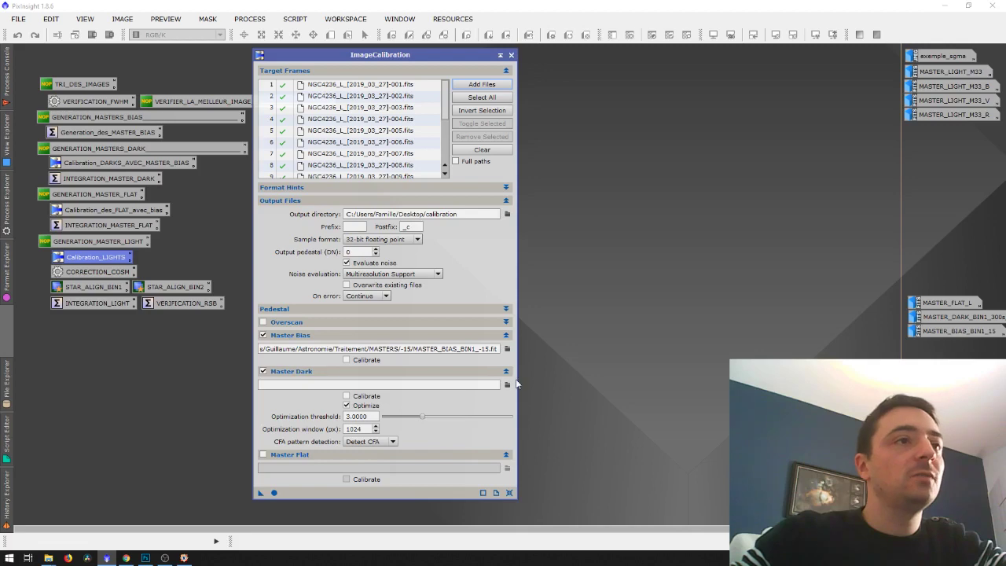
left_click(507, 384)
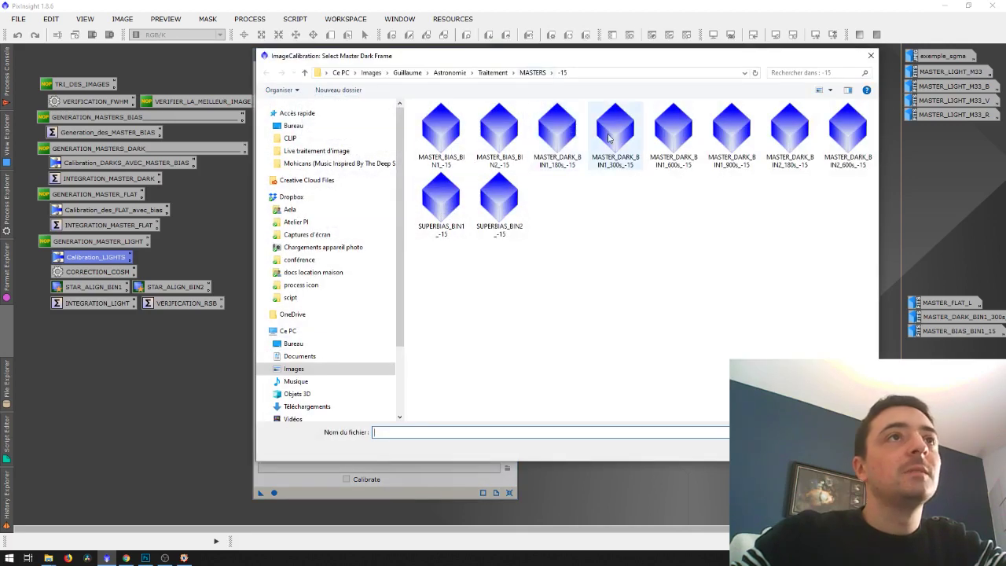
double_click(557, 133)
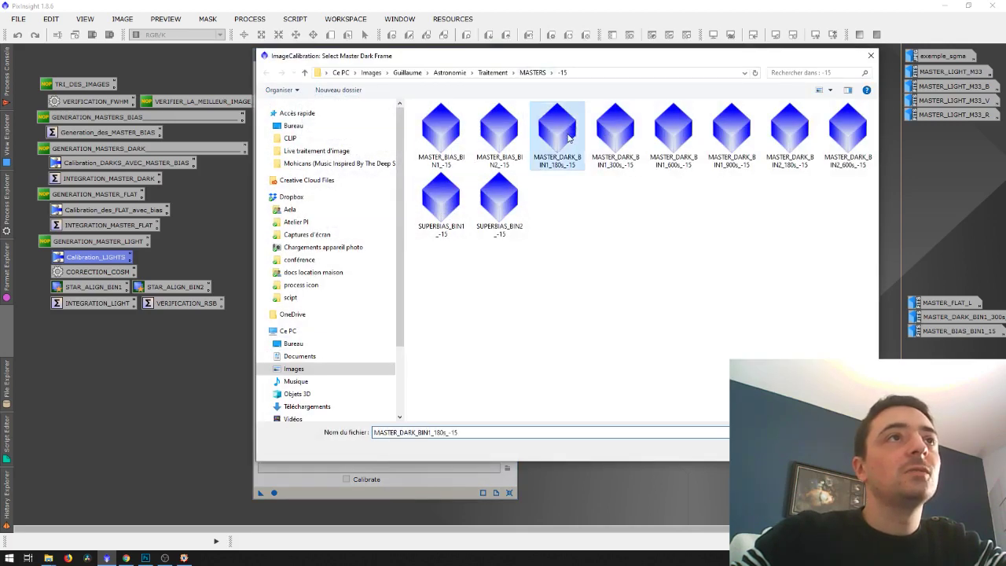
- Enable Master Flat and assign MASTER_FLAT_L from the MASTER subfolder of the 2019 NGC4236 acquisition folder
left_click(264, 455)
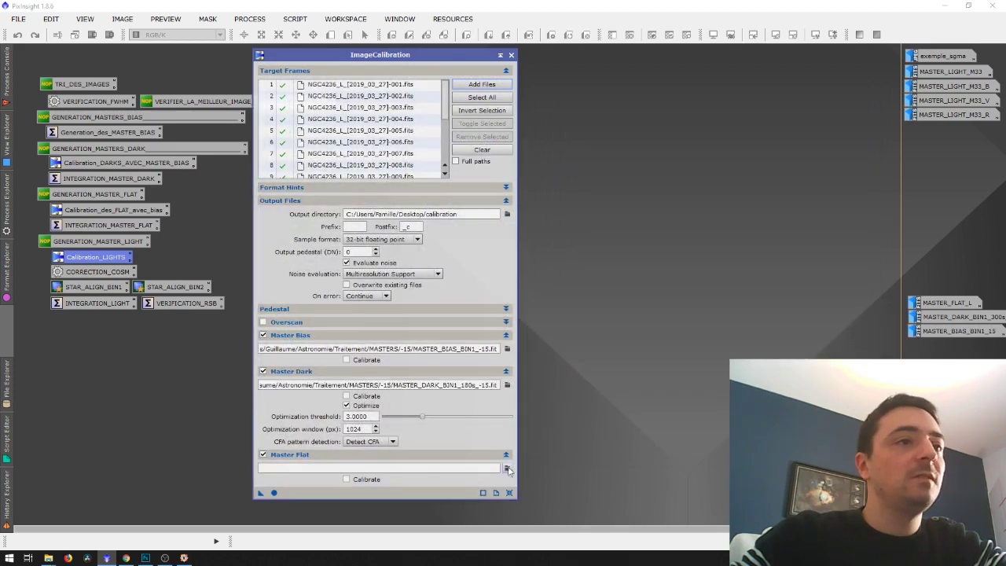
left_click(507, 468)
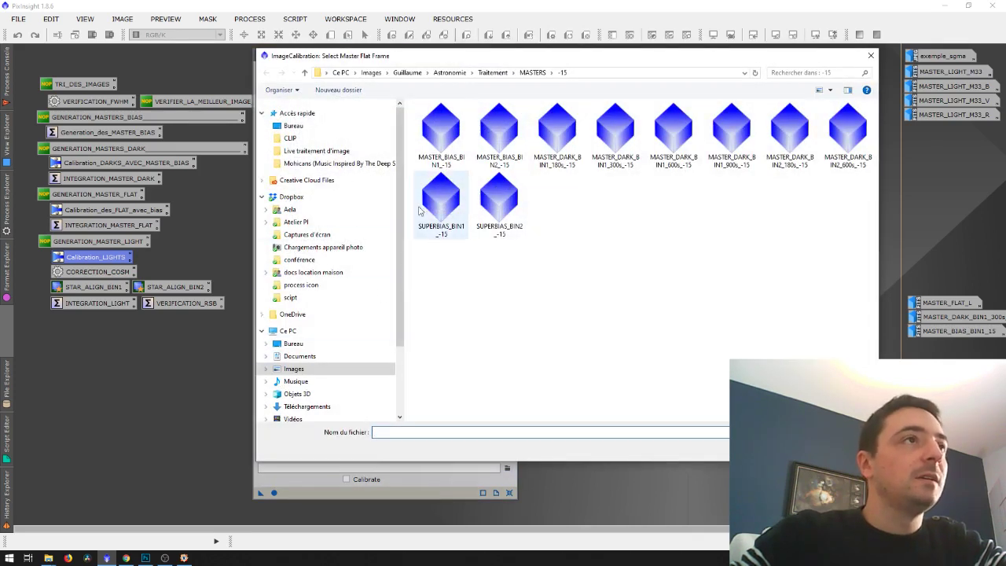
left_click(492, 72)
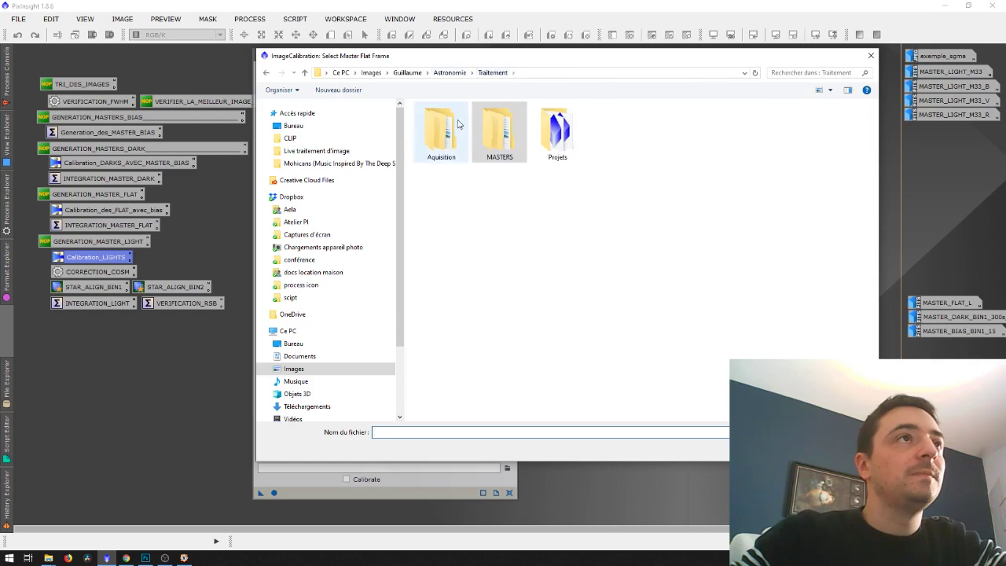
double_click(440, 135)
double_click(556, 127)
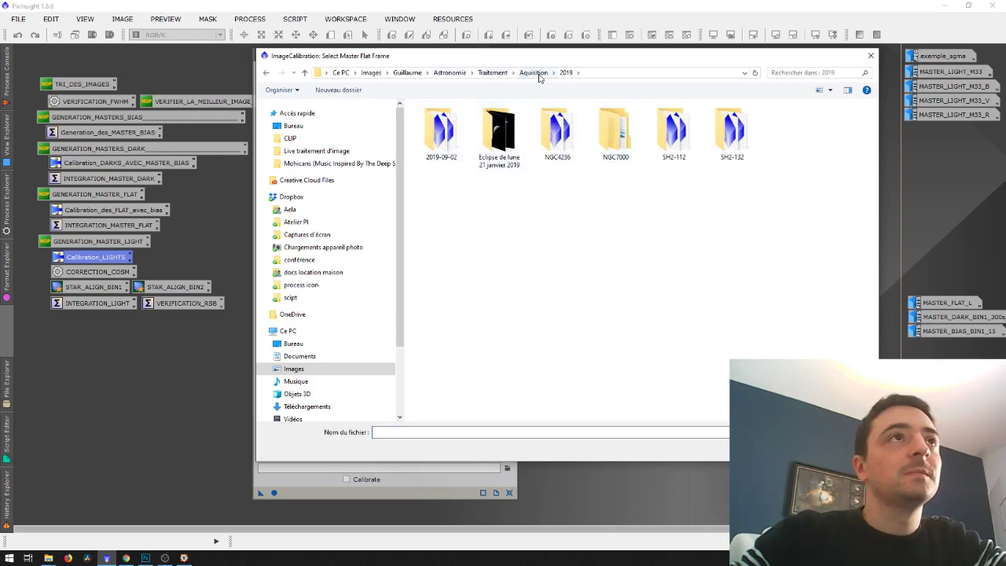
double_click(558, 132)
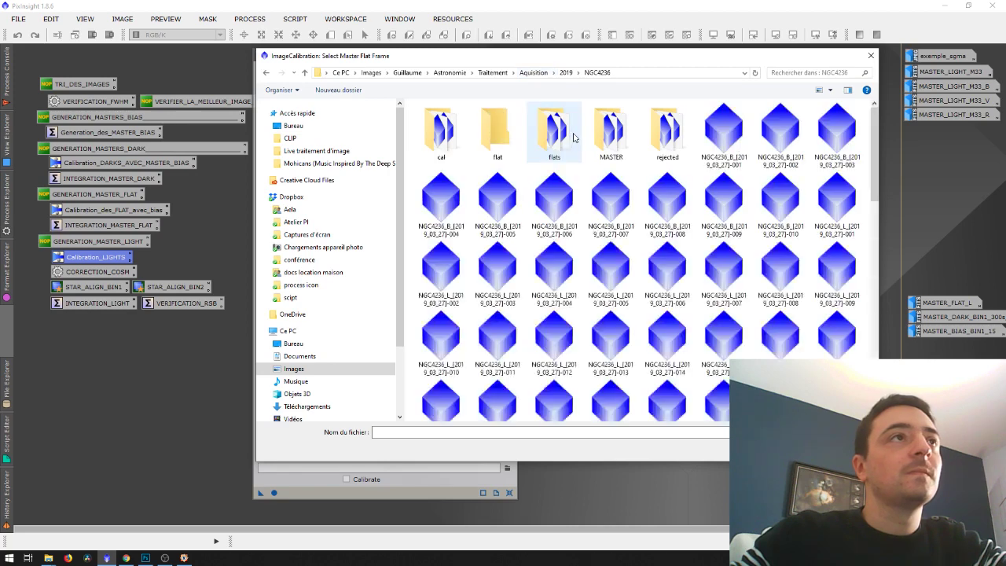
double_click(568, 138)
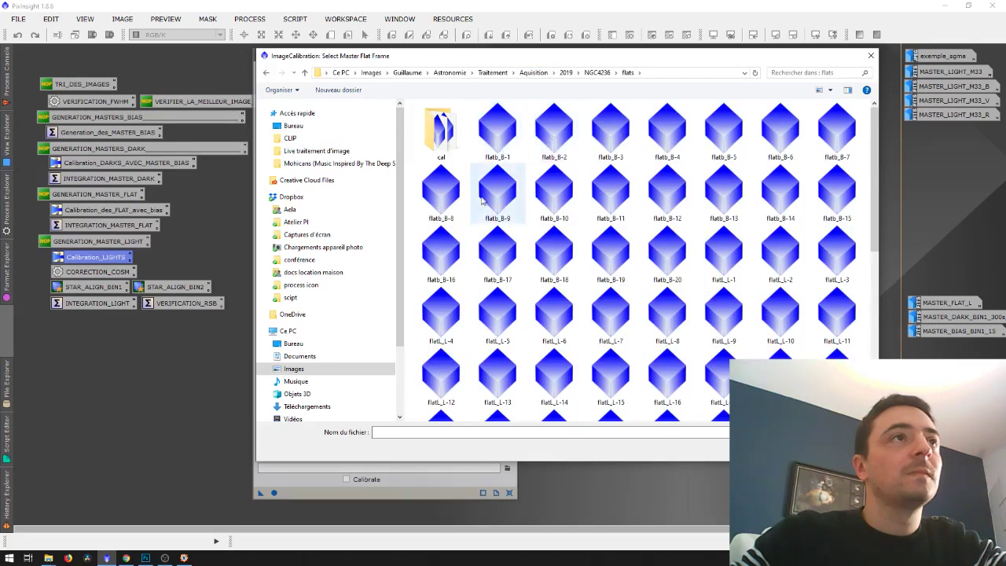
scroll(485, 223, "down", 5)
scroll(487, 259, "up", 5)
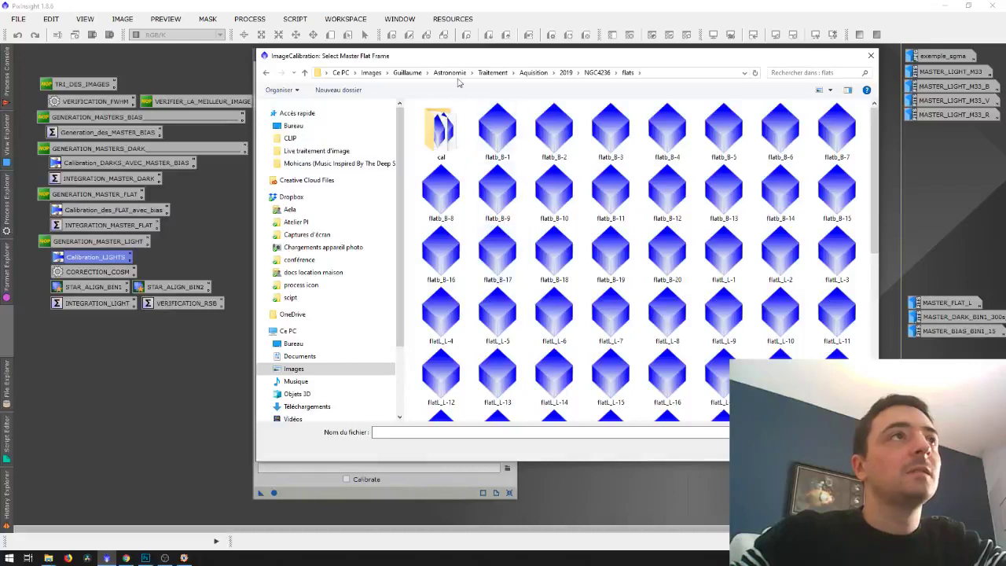
left_click(595, 72)
scroll(593, 263, "down", 5)
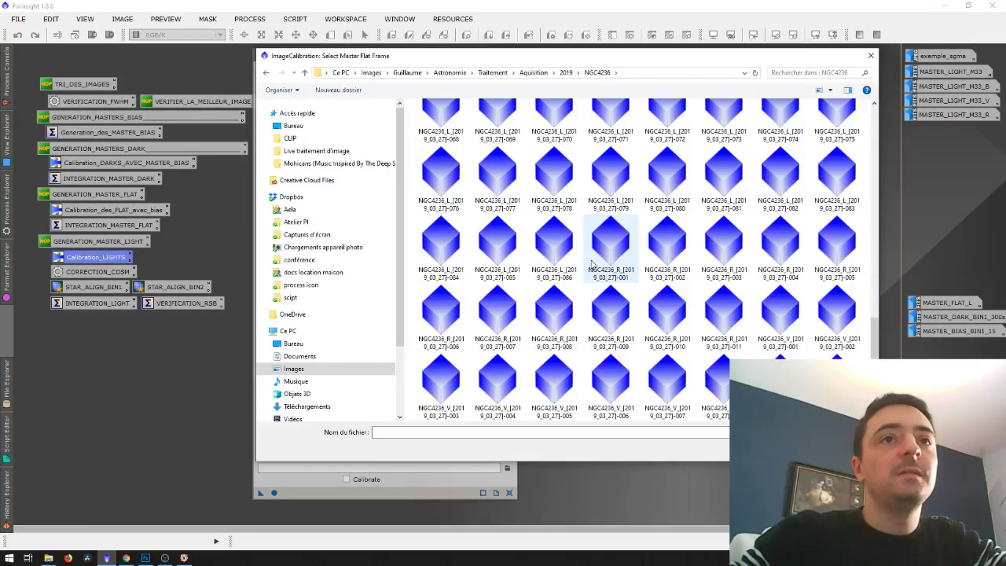
scroll(593, 264, "up", 5)
left_click(498, 126)
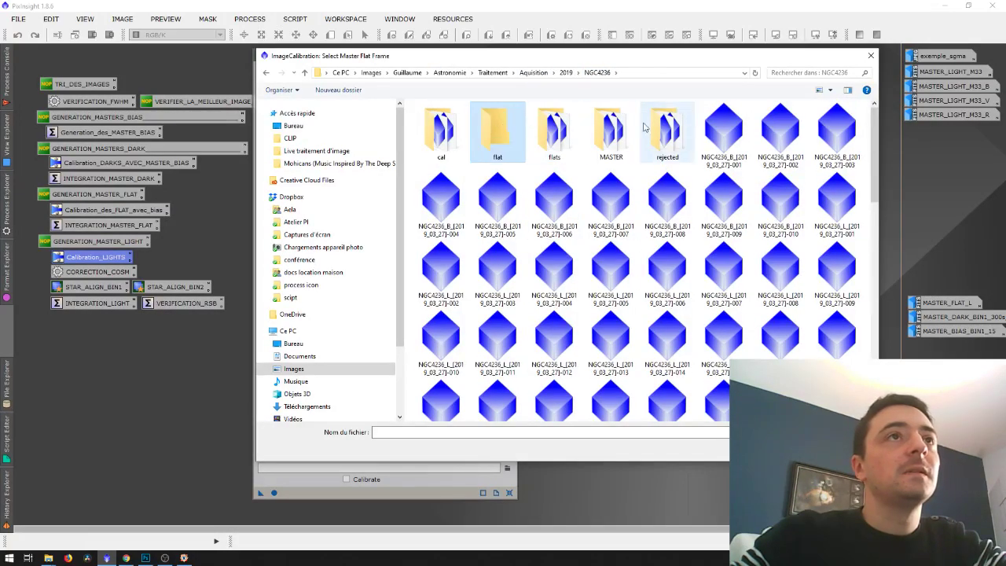
double_click(610, 127)
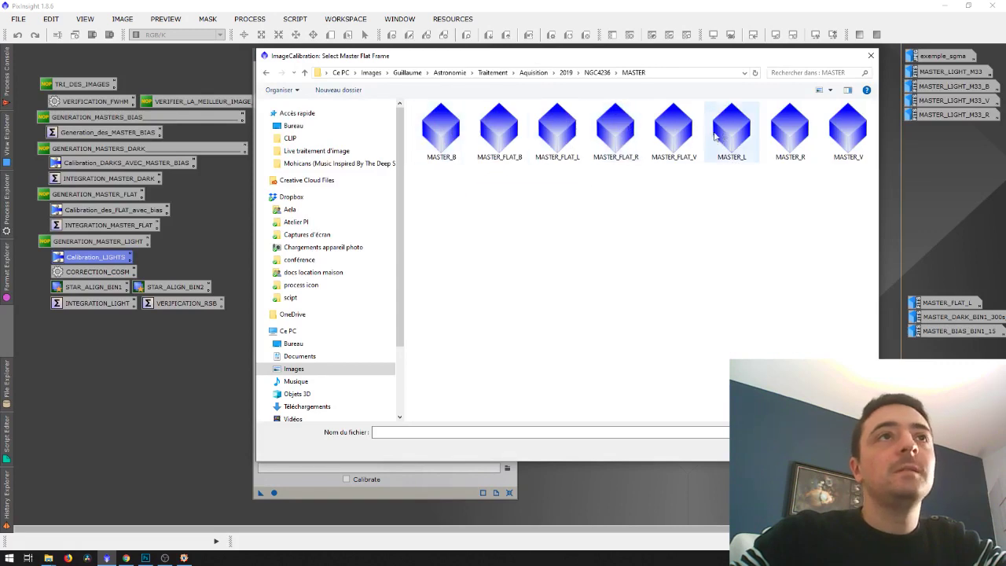
double_click(567, 129)
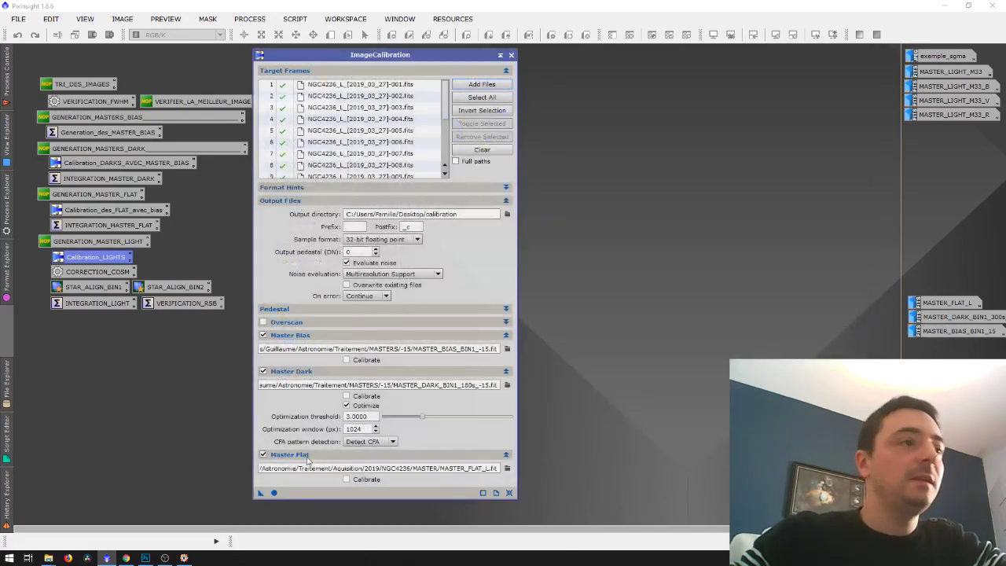
- Run the calibration on all target frames and close the ImageCalibration process
left_click(276, 492)
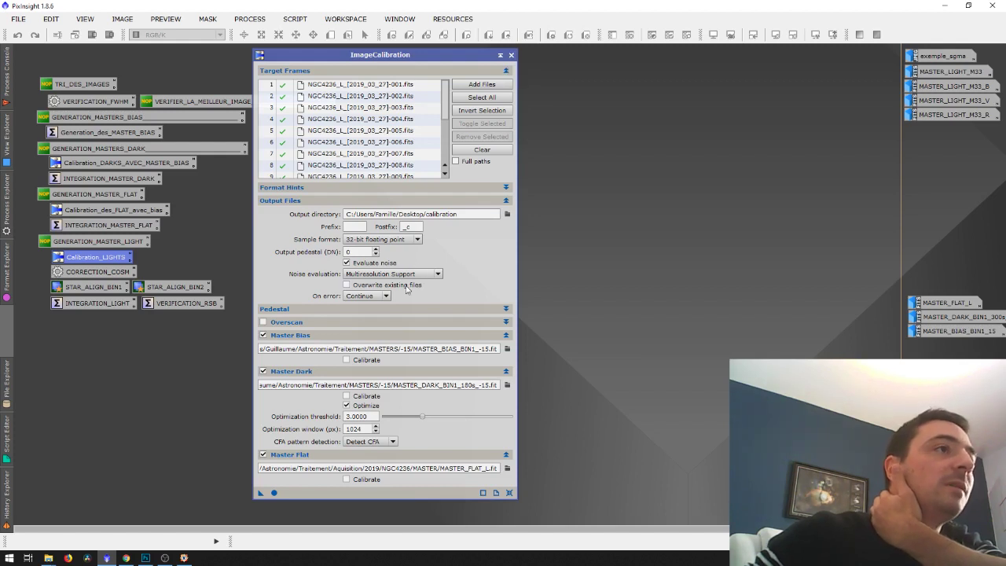
left_click(511, 55)
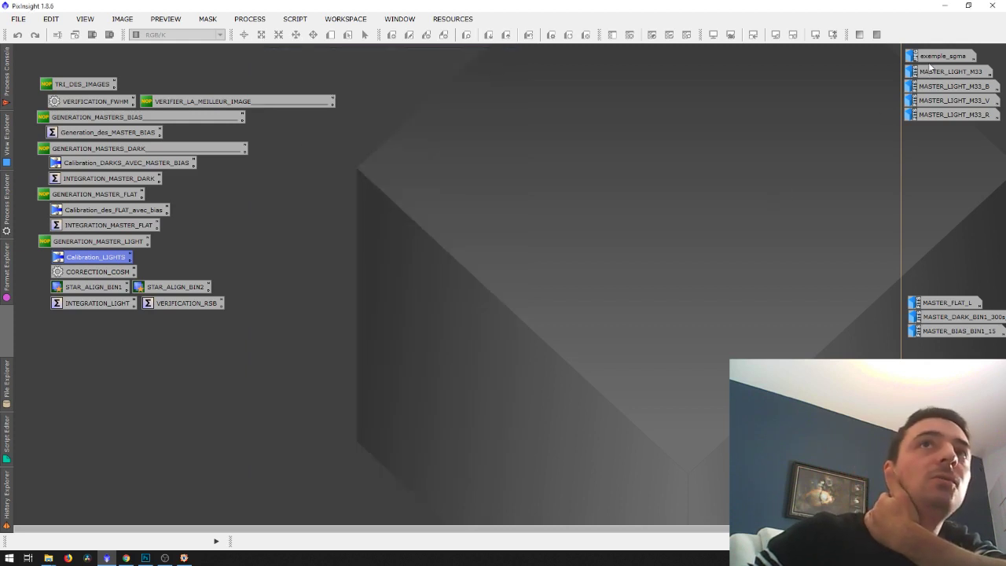
- Open the exemple_sgma image to view the sigma high and low rejection graph, and minimize it again
double_click(932, 59)
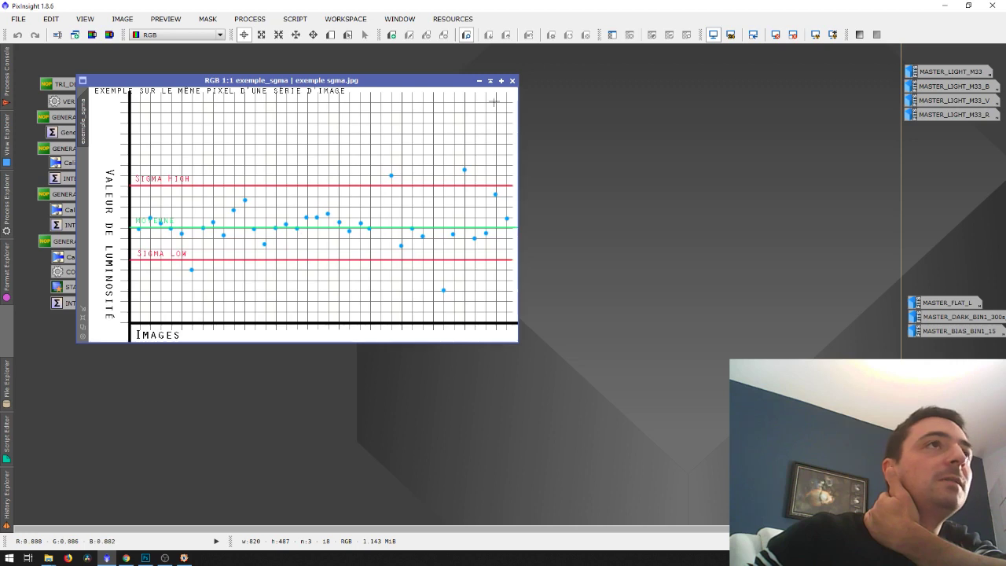
left_click(479, 80)
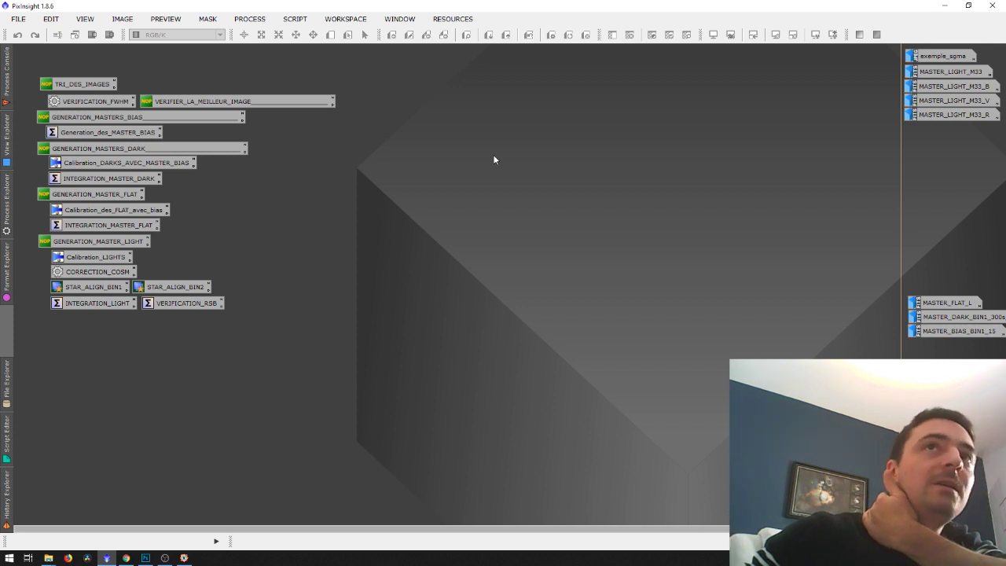
- Open the saved CORRECTION_COSM process and place its CosmeticCorrection window clear of the saved image icons
double_click(78, 274)
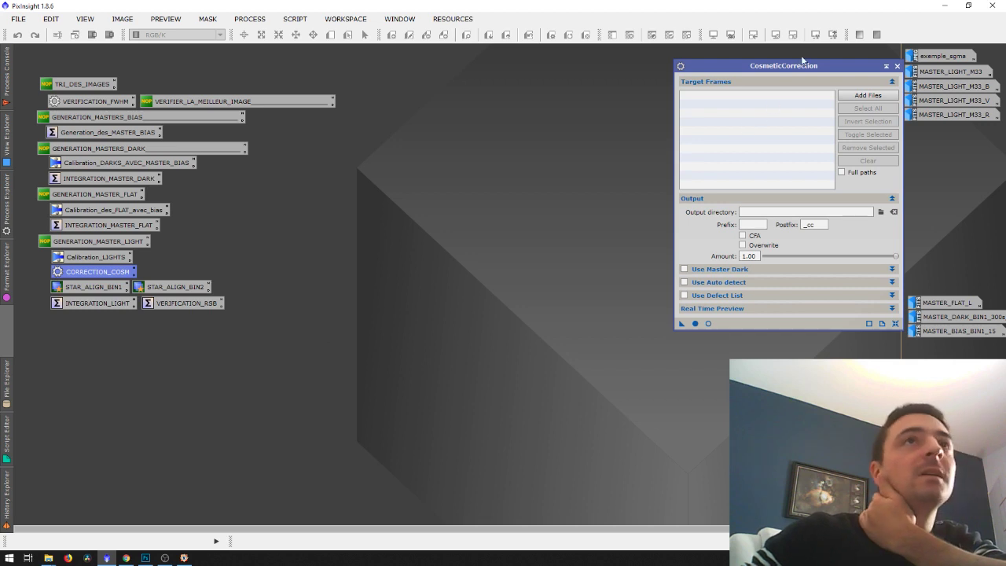
left_click_drag(801, 62, 718, 74)
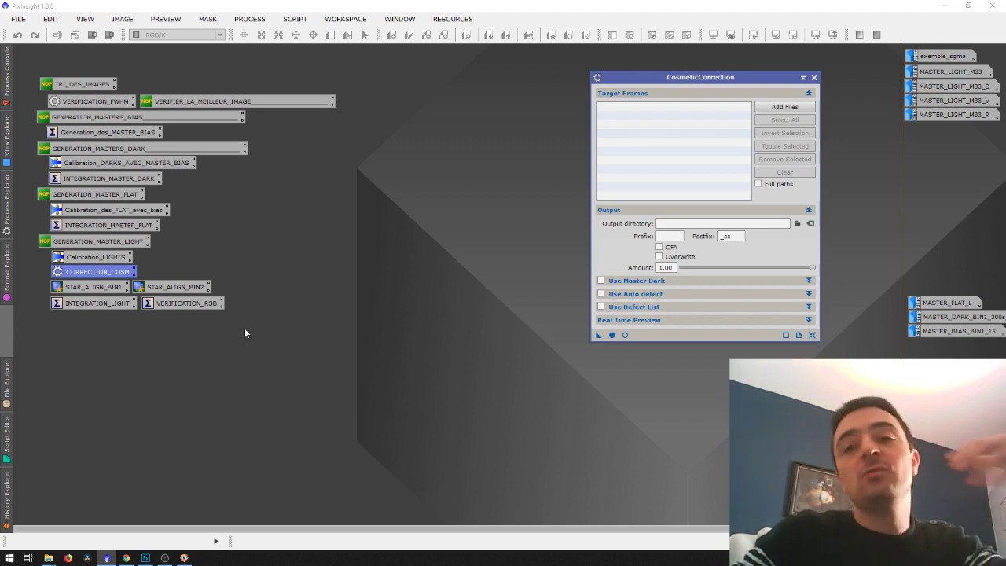
- Look through the Live and exemple brut folders in File Explorer for the calibrated frames
left_click(48, 558)
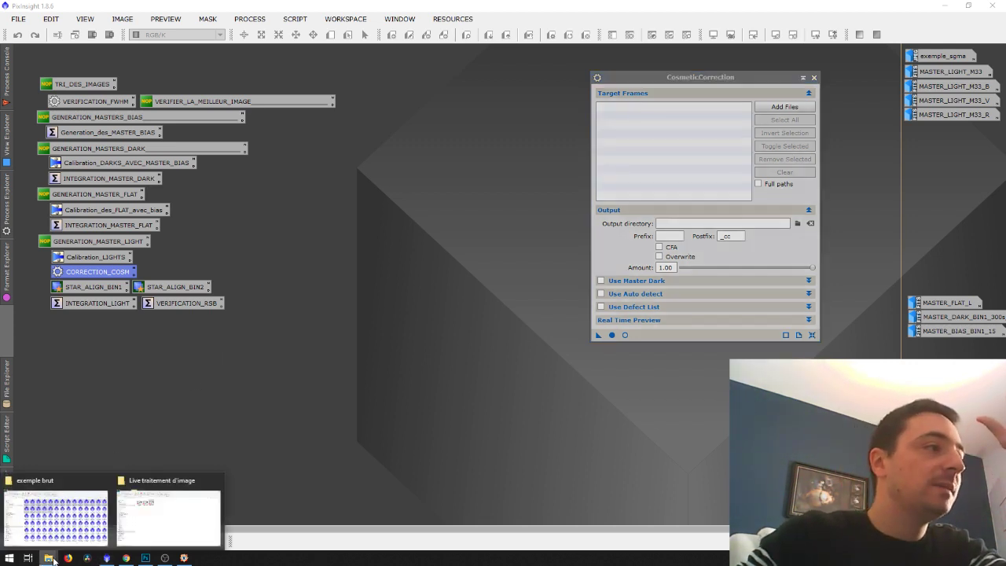
left_click(86, 519)
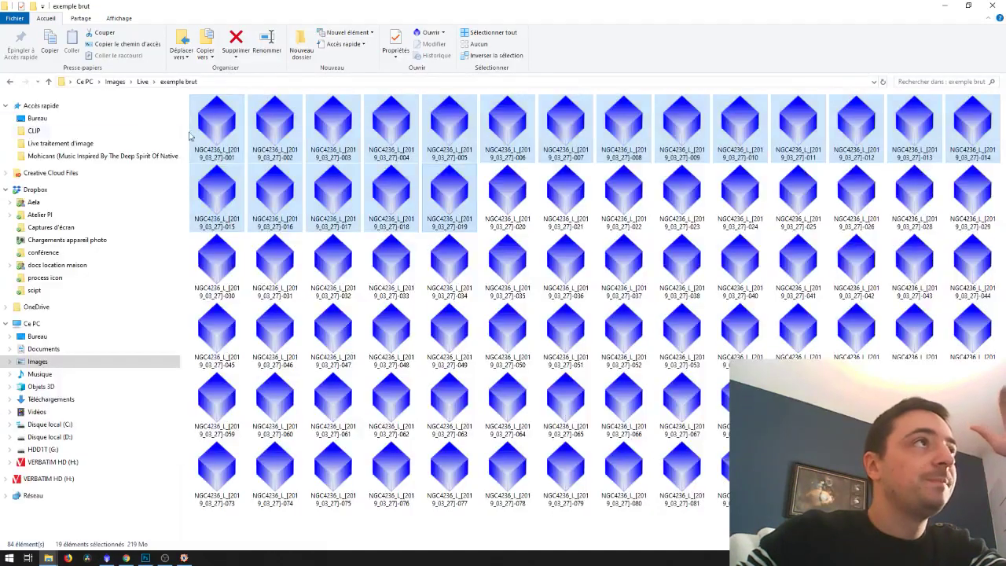
left_click(141, 82)
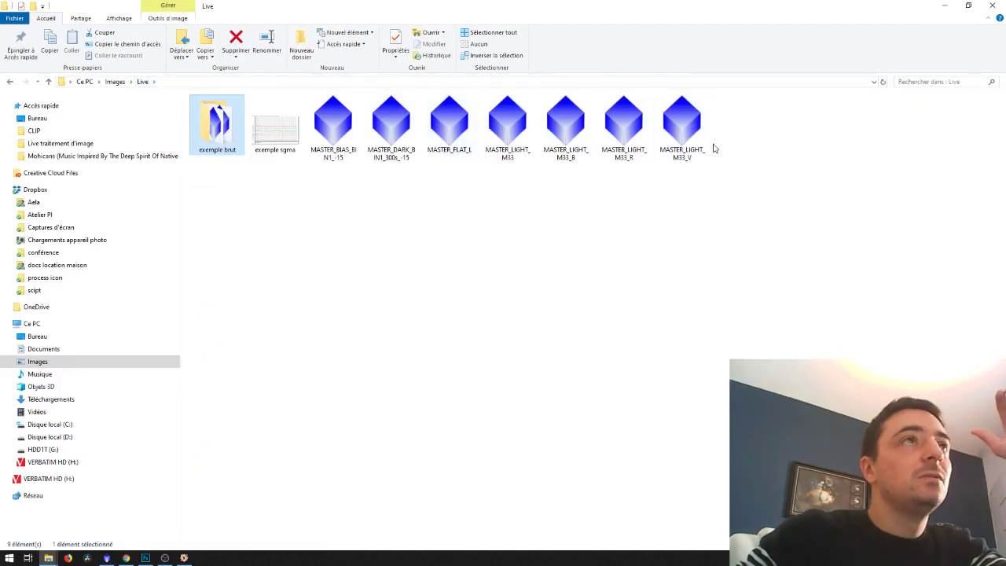
double_click(221, 122)
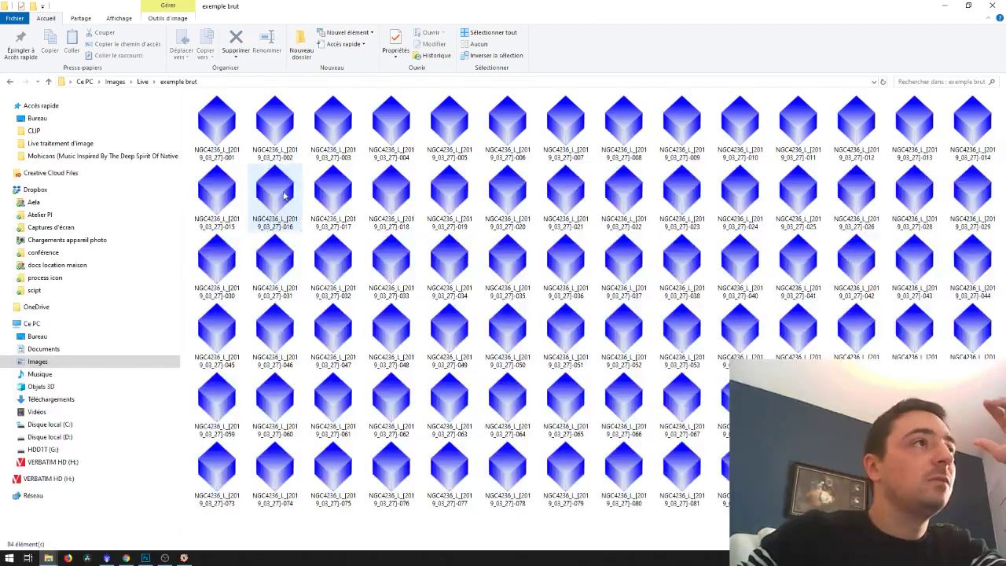
left_click(109, 559)
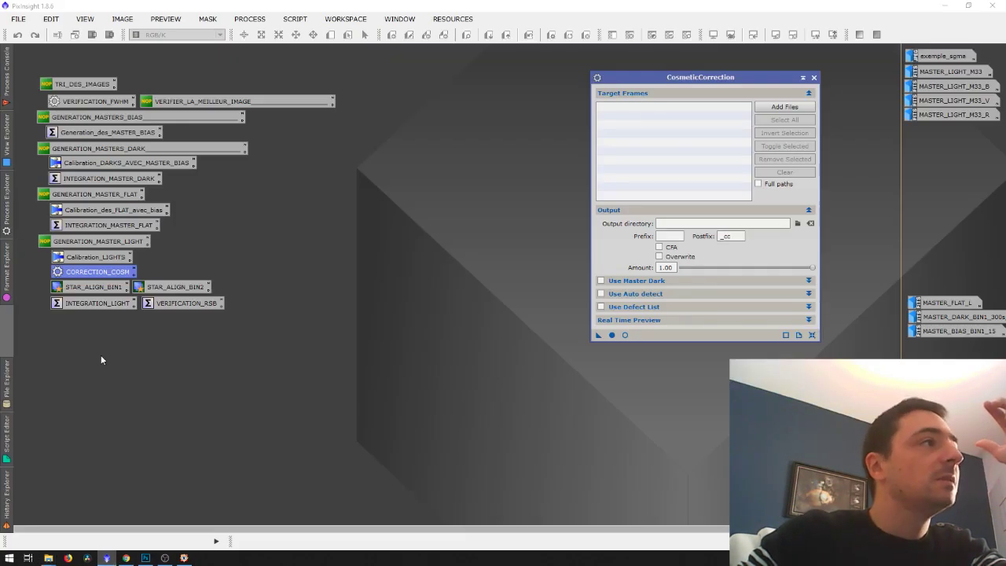
left_click(106, 558)
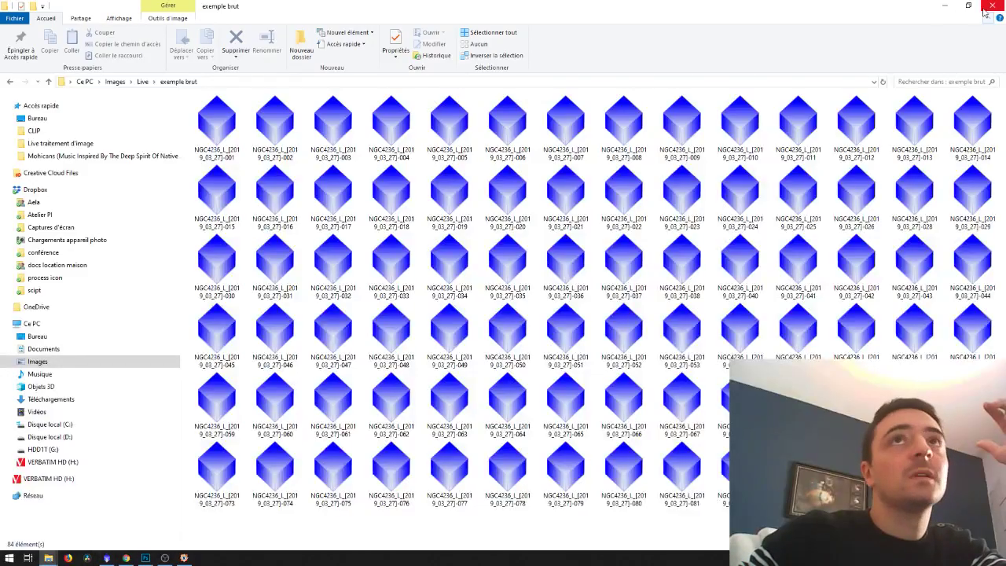
- Clear the open windows to reach the desktop, and load NGC4236_L_[2019_03_27]-008_c from the calibration folder into PixInsight
left_click(945, 6)
left_click(953, 6)
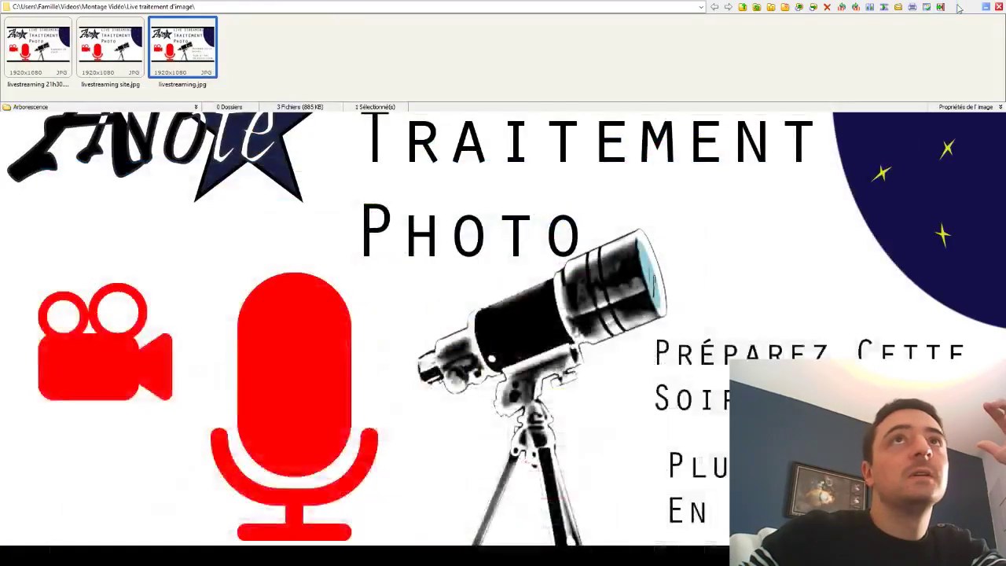
left_click(986, 7)
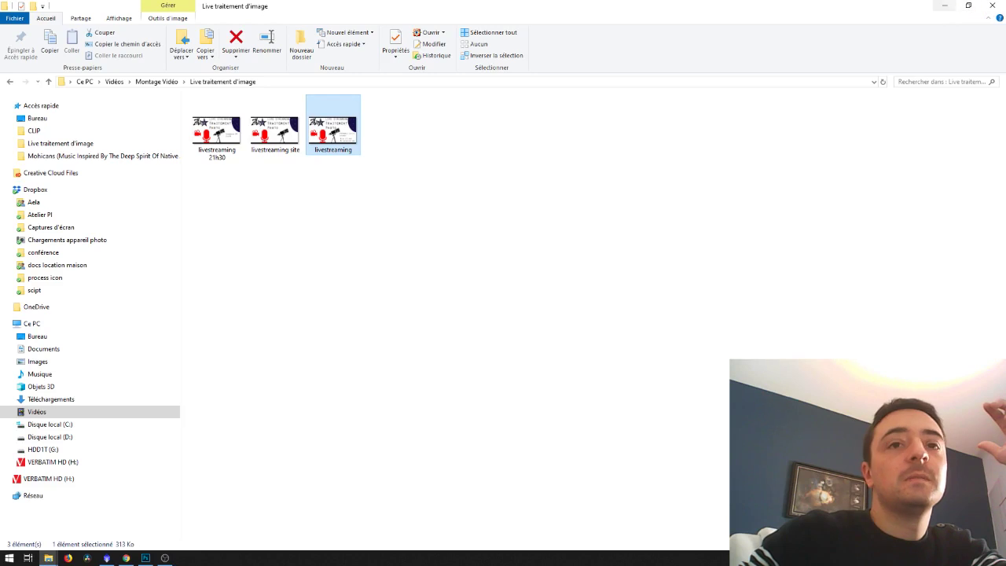
left_click(945, 6)
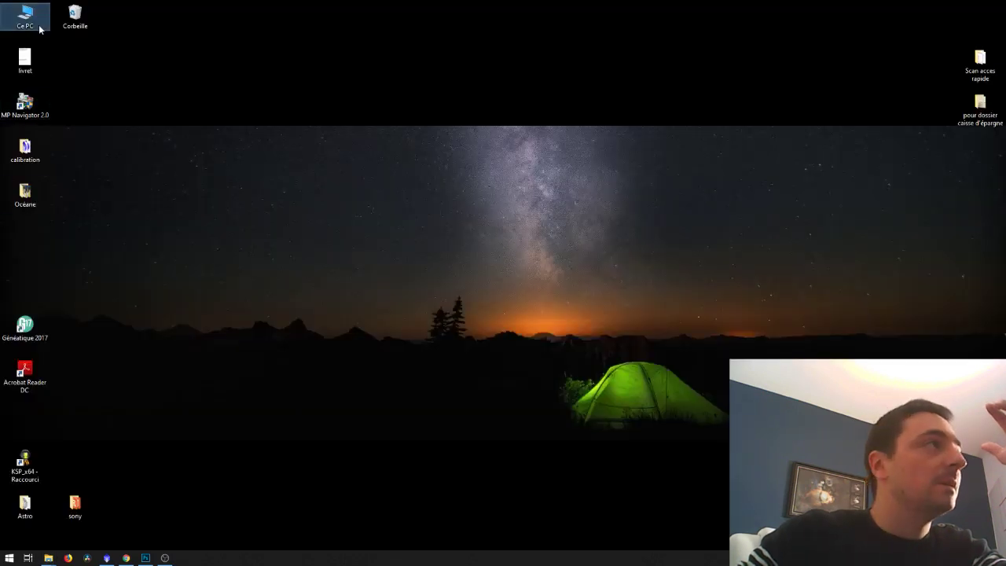
left_click(26, 153)
double_click(26, 152)
left_click_drag(518, 235, 321, 346)
left_click_drag(368, 236, 355, 127)
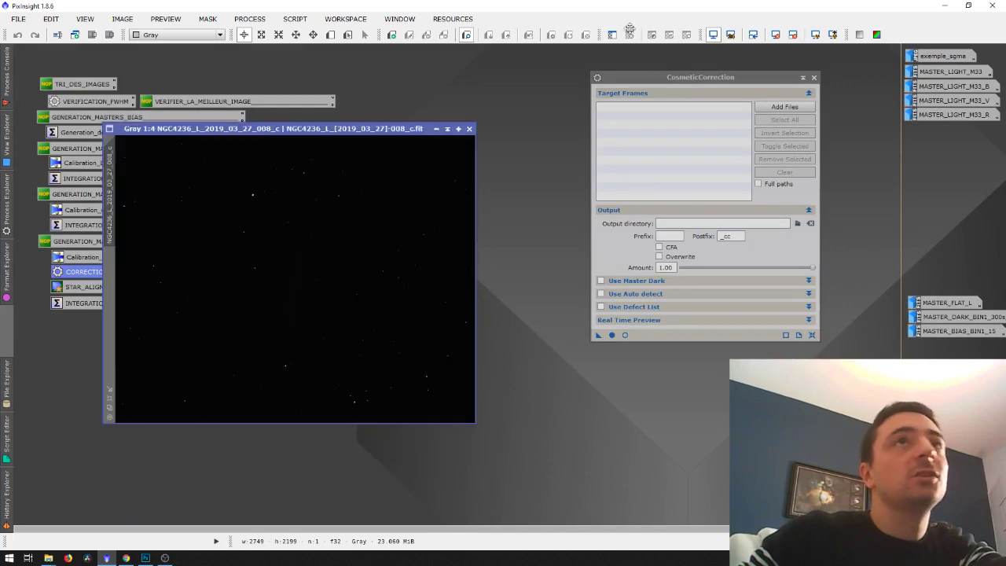
- Auto-stretch the 008_c frame, maximize its window and inspect the sky background beside the galaxy for hot pixels
left_click(817, 35)
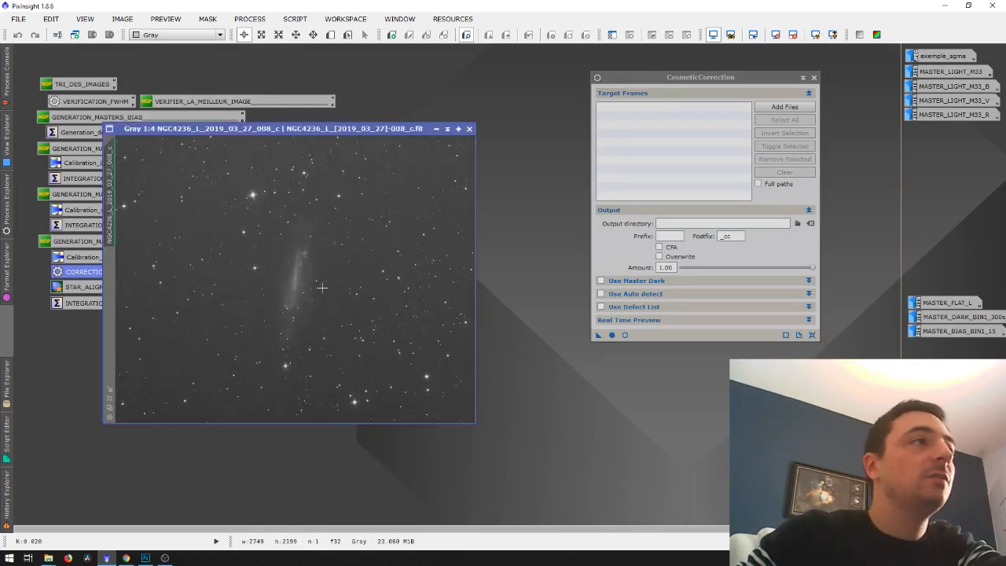
scroll(317, 286, "up", 2)
double_click(360, 128)
scroll(332, 217, "up", 2)
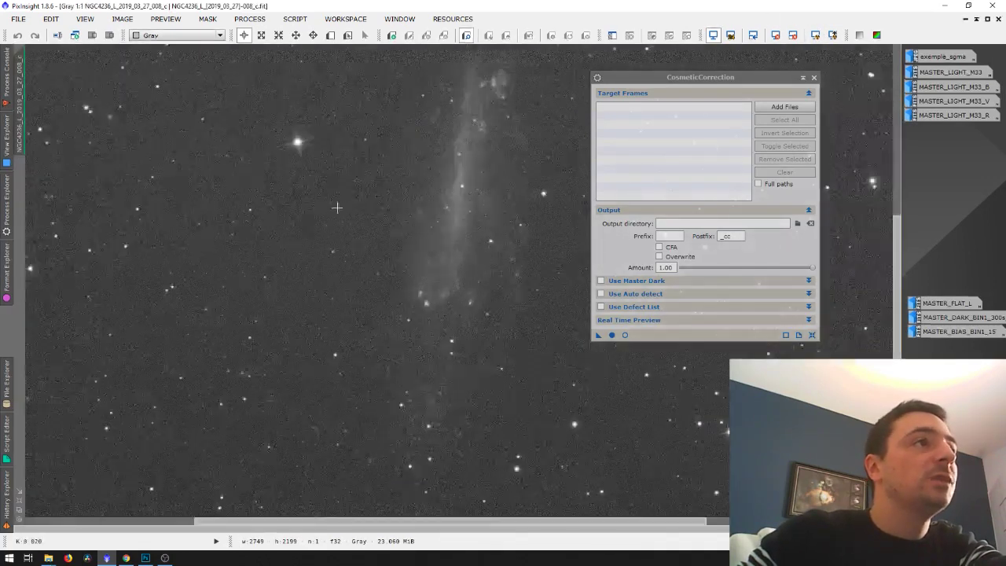
left_click_drag(300, 249, 399, 104)
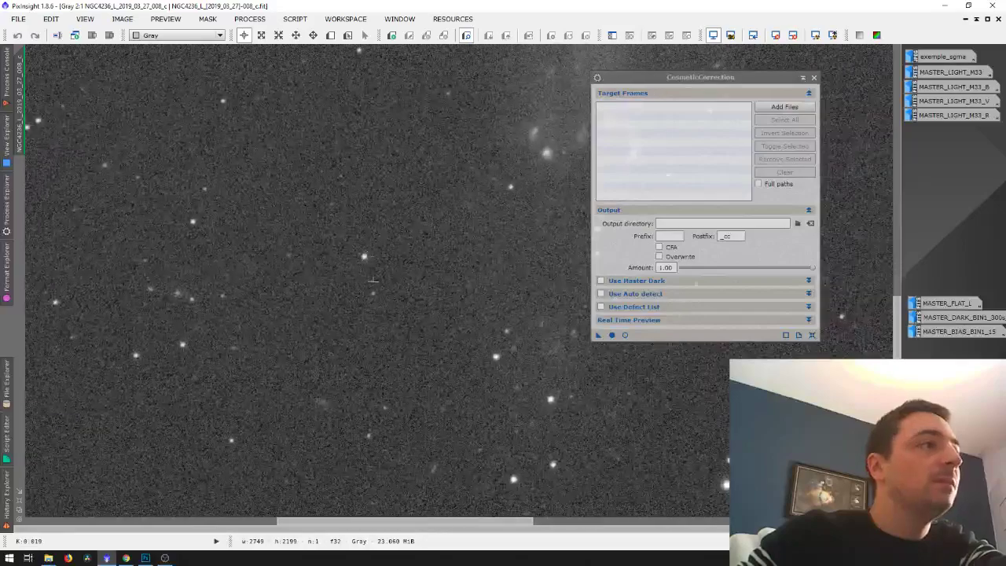
scroll(485, 276, "up", 1)
- Create a preview about 23 by 31 pixels around an isolated hot pixel and show it
left_click_drag(485, 276, 297, 234)
left_click(330, 36)
left_click(26, 175)
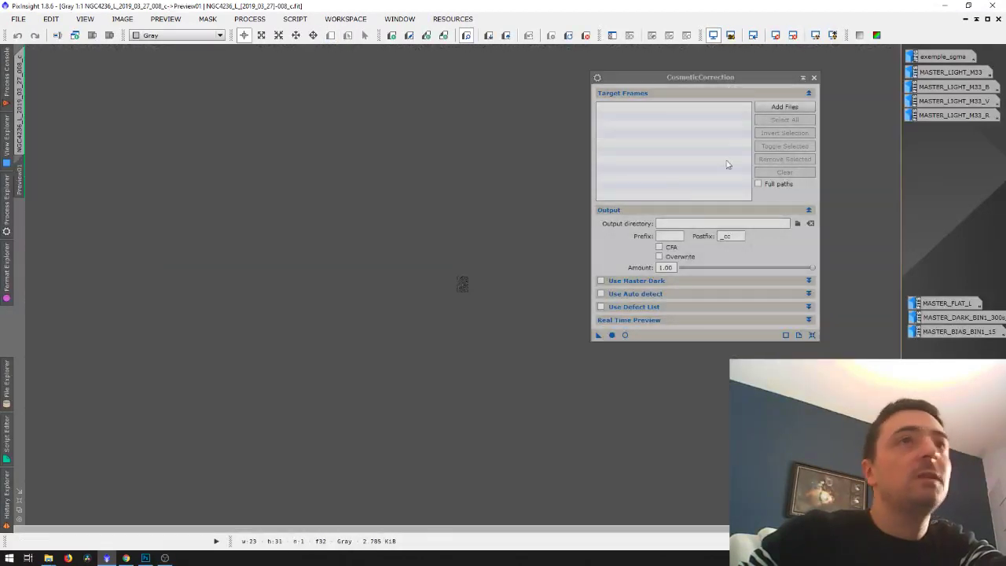
- Add the calibrated frames NGC4236_L_[2019_03_27]-001_c to 016_c from the desktop's calibration folder as CosmeticCorrection target frames
left_click(784, 106)
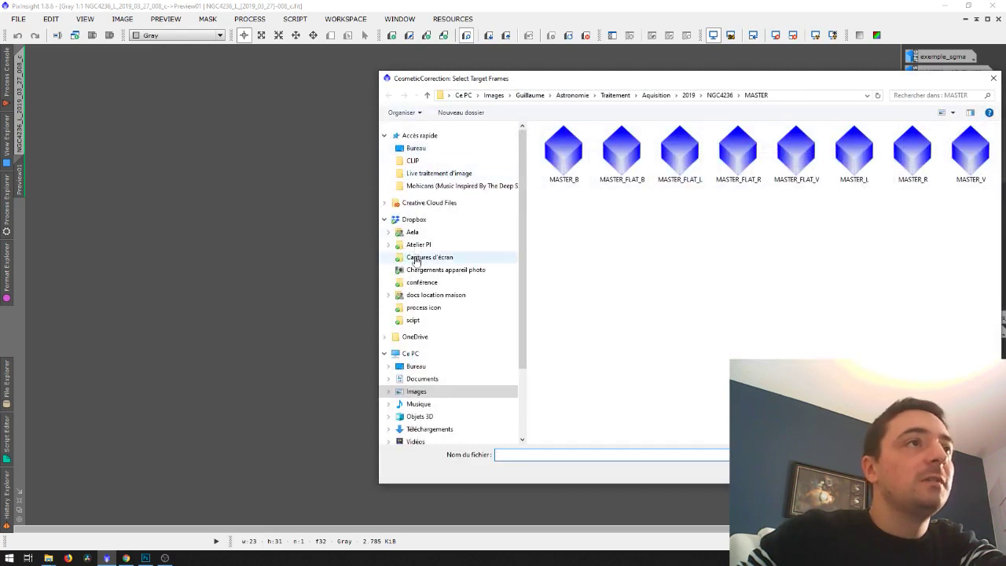
left_click(420, 149)
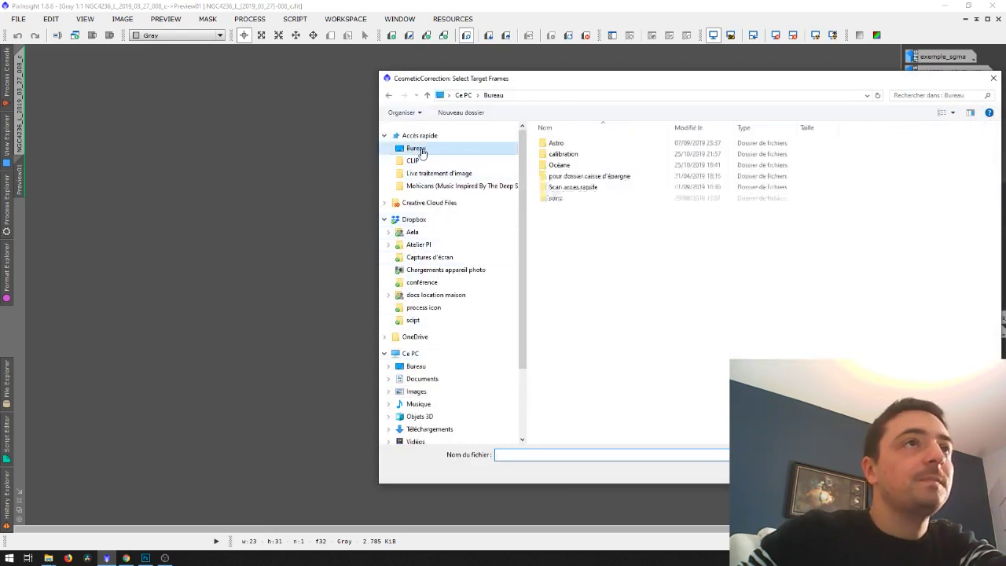
double_click(563, 154)
left_click(563, 143)
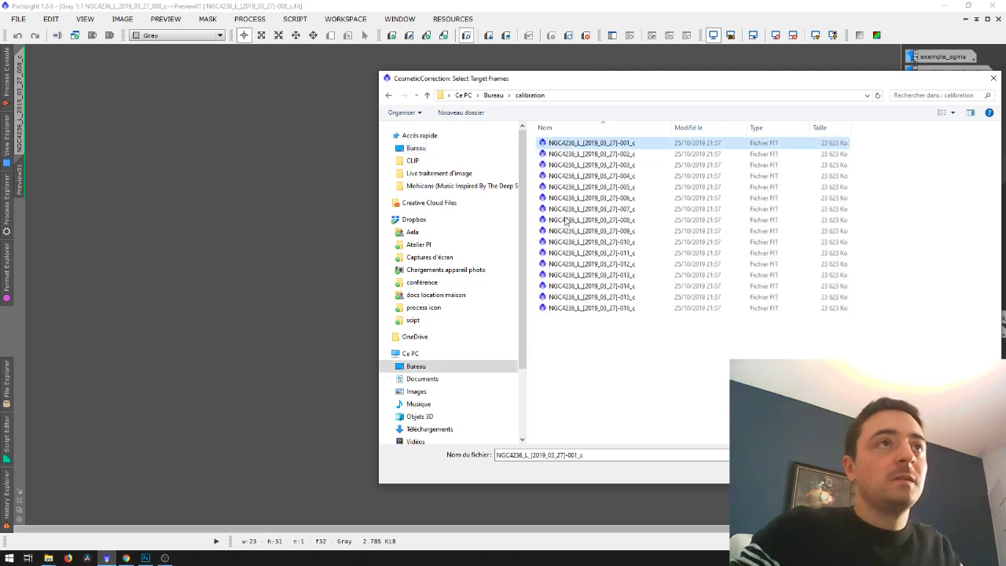
left_click(581, 307, "shift")
key("Return")
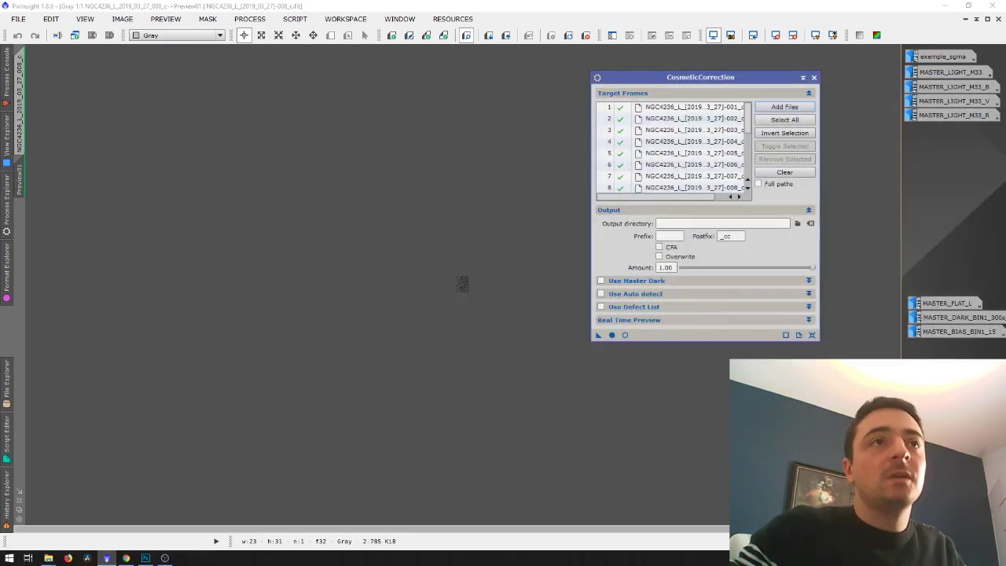
- Create a folder named cor inside the calibration folder and set it as the CosmeticCorrection output directory
left_click(797, 223)
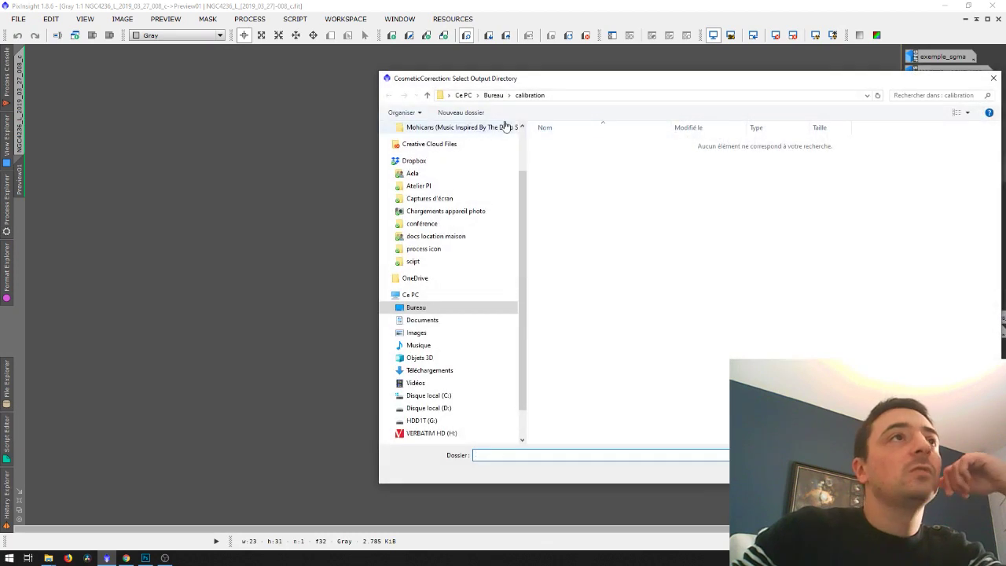
left_click(471, 113)
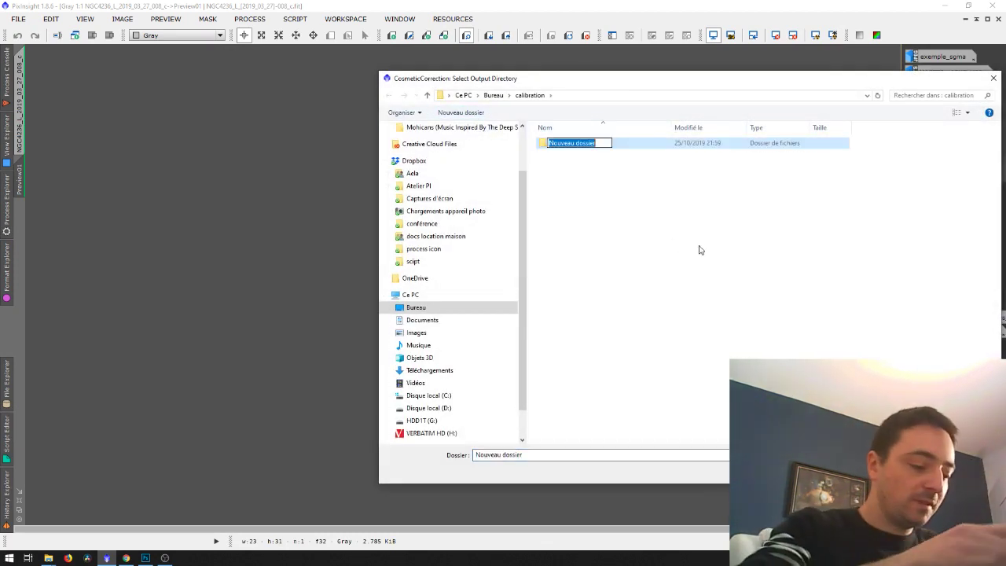
type("c")
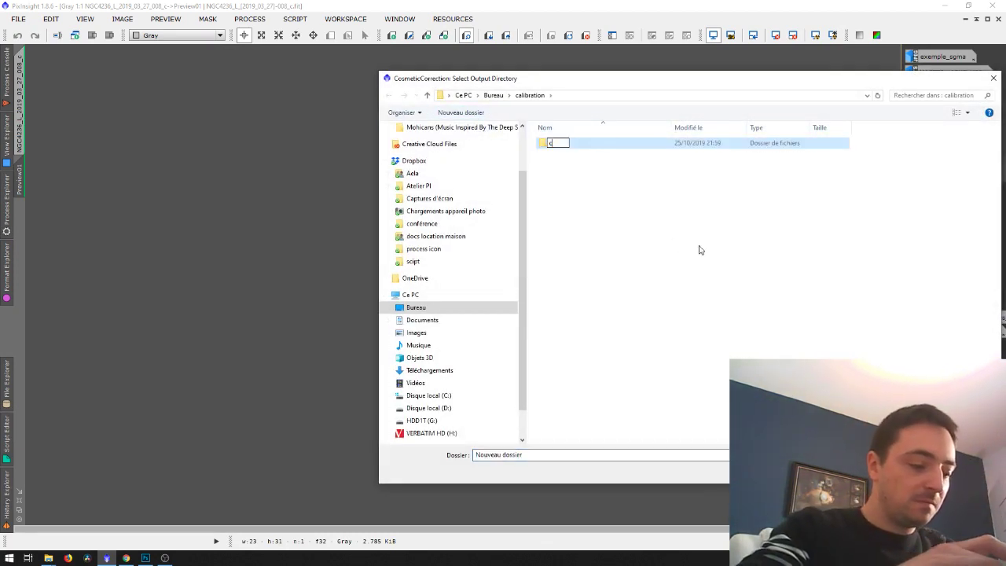
type("c")
key("Return")
key("Return")
key("Return")
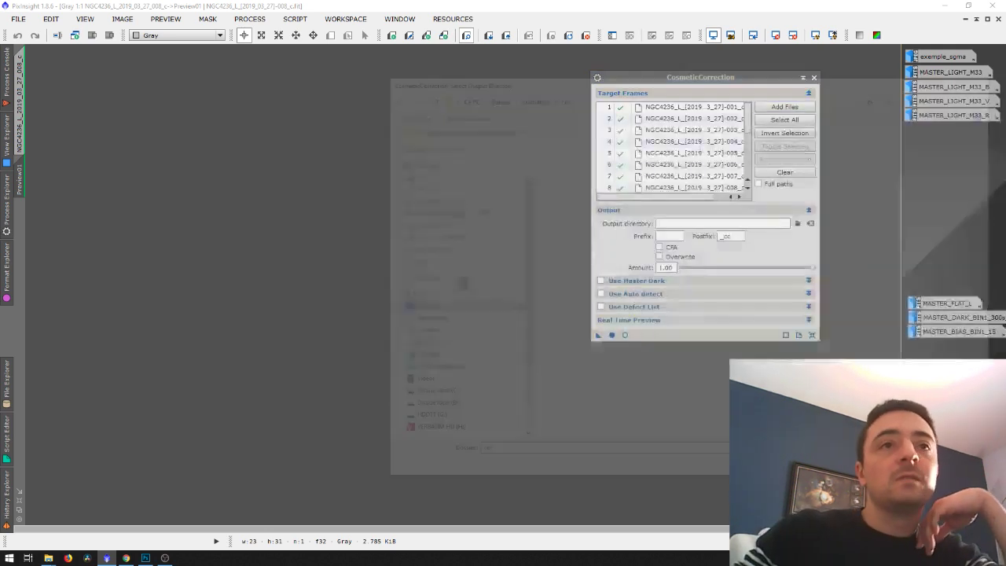
- Enable Use Auto detect and activate its Hot Sigma option
left_click(630, 294)
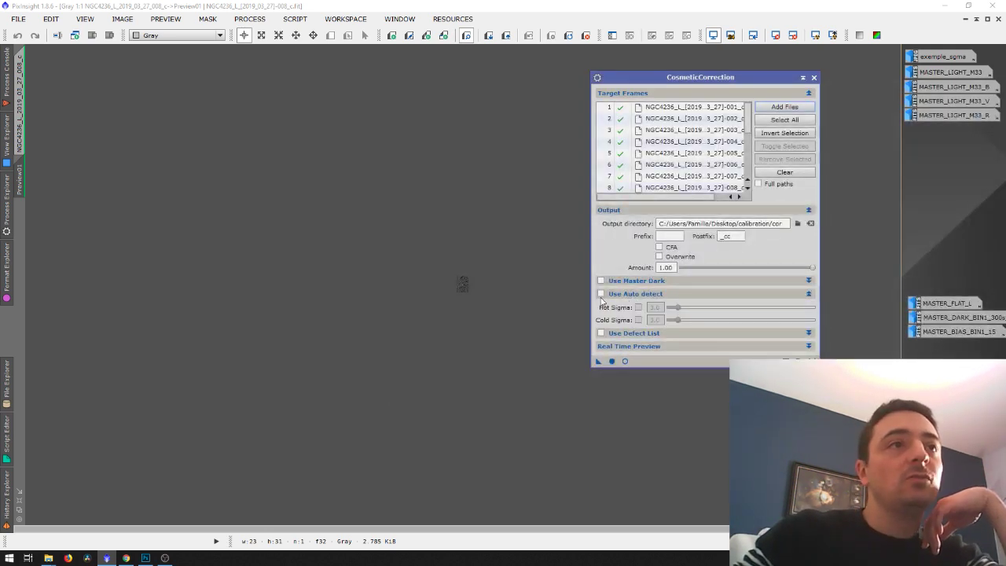
left_click(601, 294)
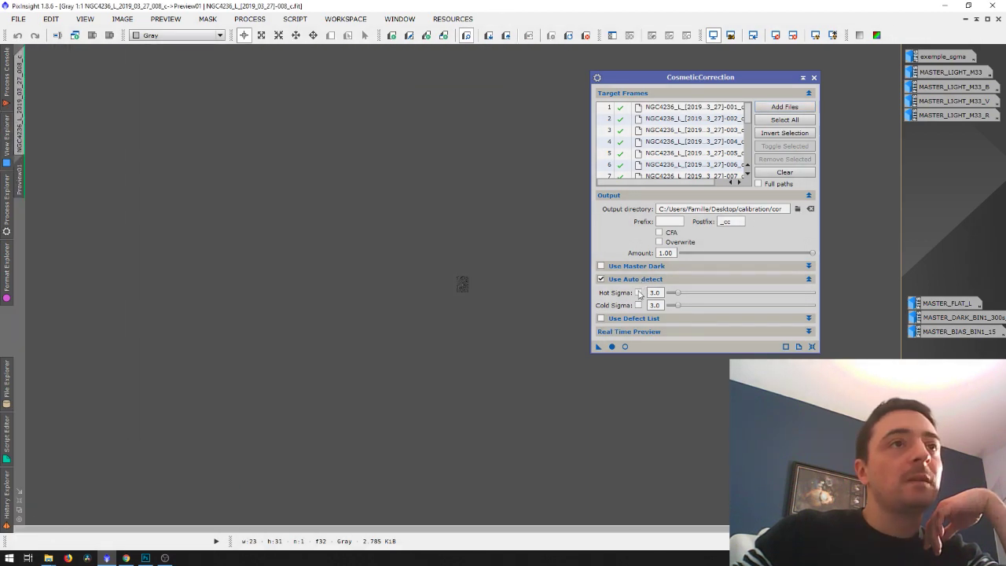
left_click(638, 292)
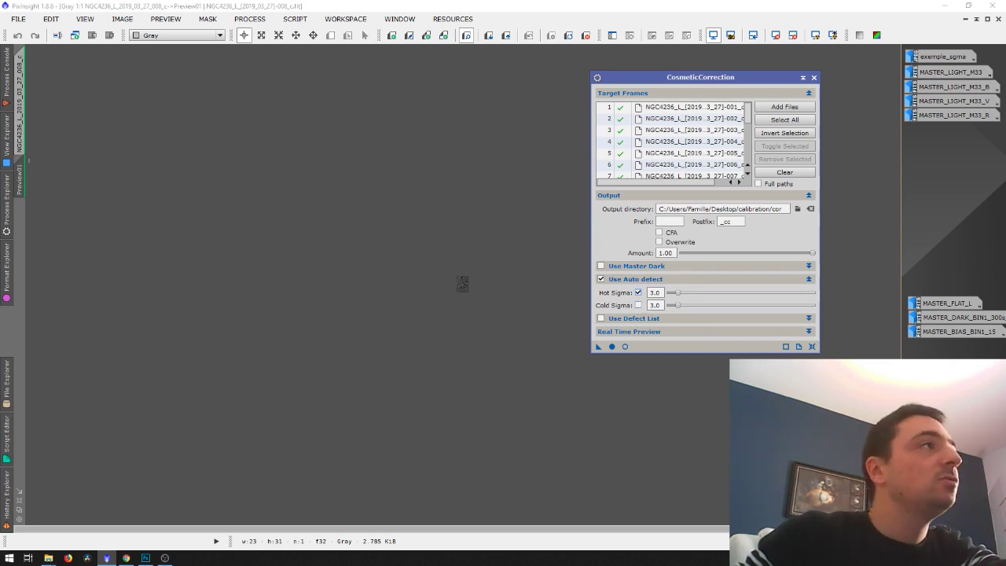
- Locate the hot pixel on the full frame, enlarge Preview01 to 5:1 and start the CosmeticCorrection real-time preview
left_click(23, 145)
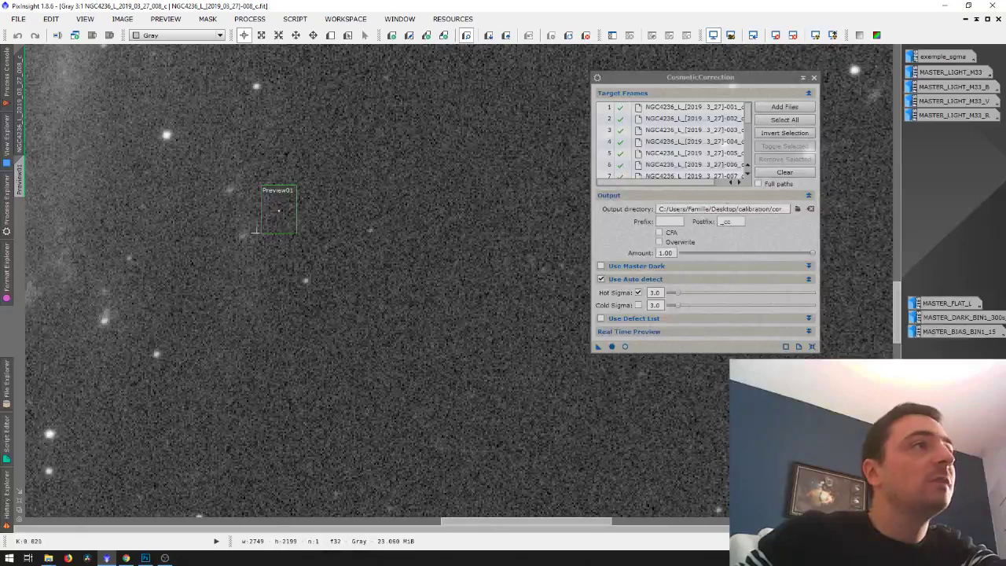
left_click(26, 179)
scroll(462, 284, "up", 3)
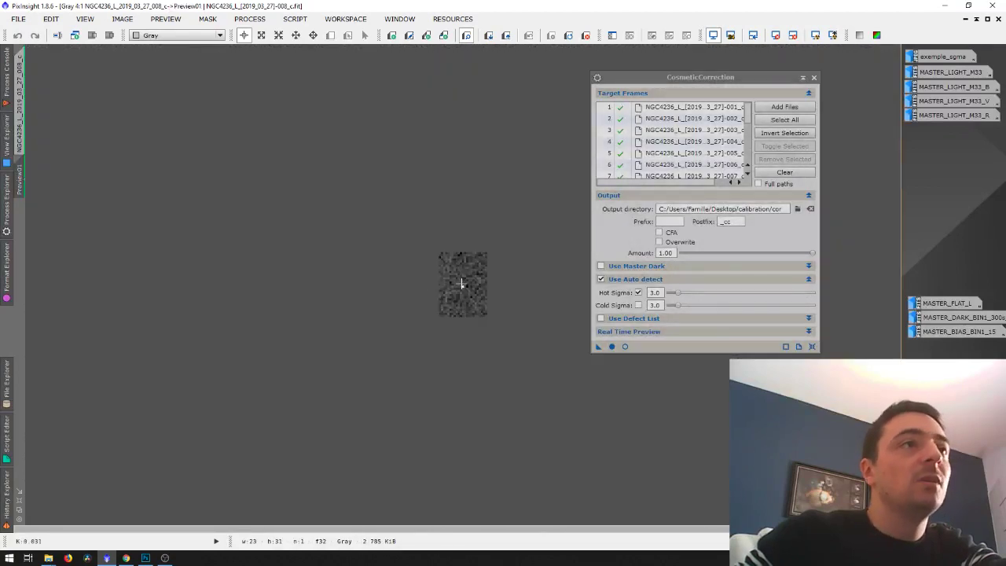
scroll(460, 285, "up", 1)
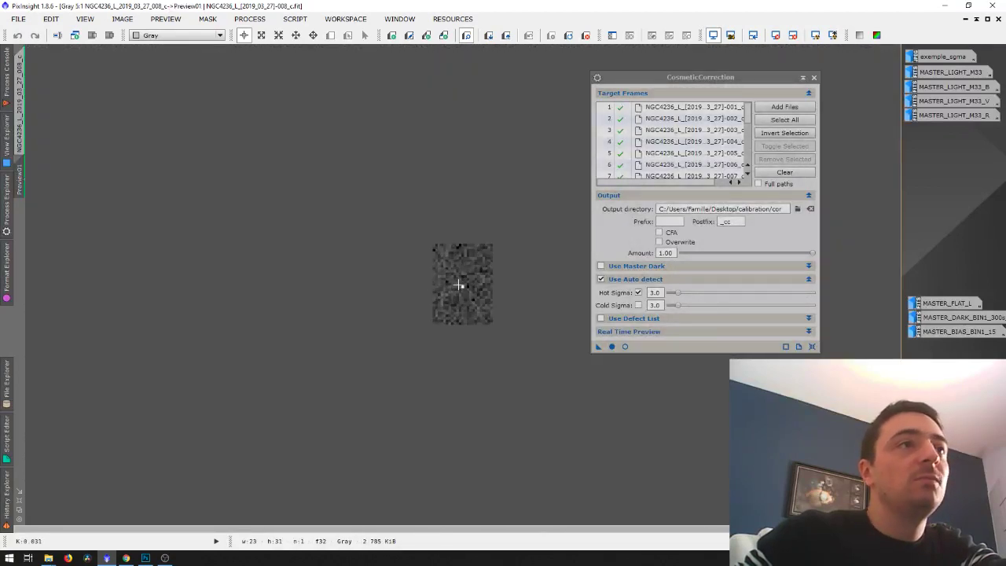
left_click(625, 347)
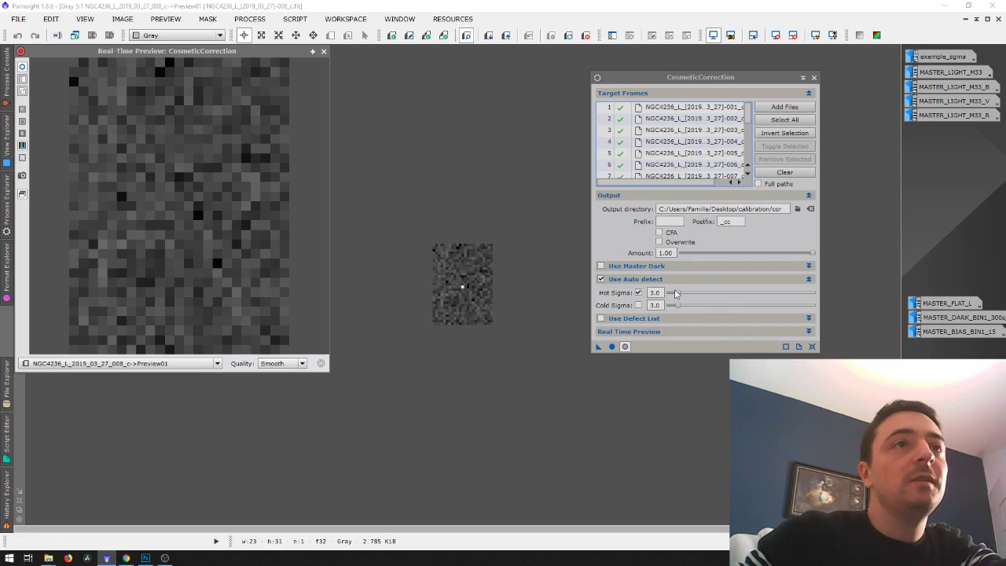
- Test other Hot Sigma values, set Hot Sigma to 3.0 and apply the cosmetic correction to all target frames
mouse_move(676, 293)
left_mouse_down()
mouse_move(814, 292)
mouse_move(696, 297)
left_mouse_up()
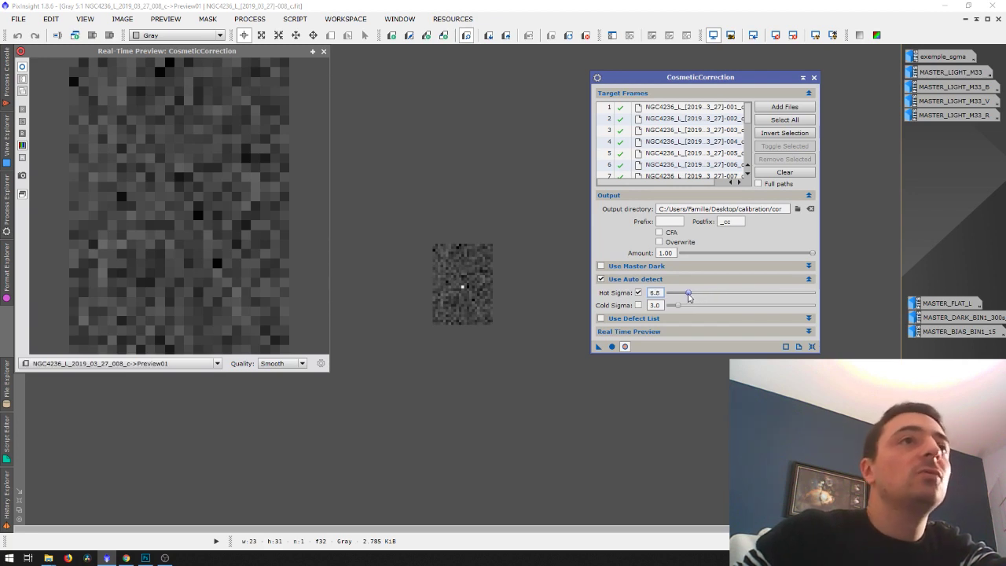
left_click_drag(681, 295, 677, 295)
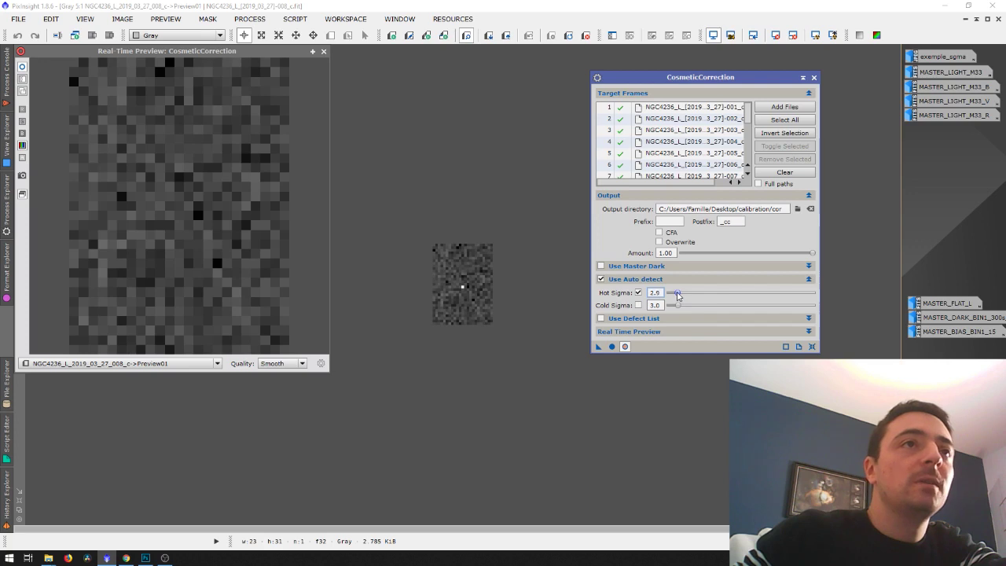
type("3.0")
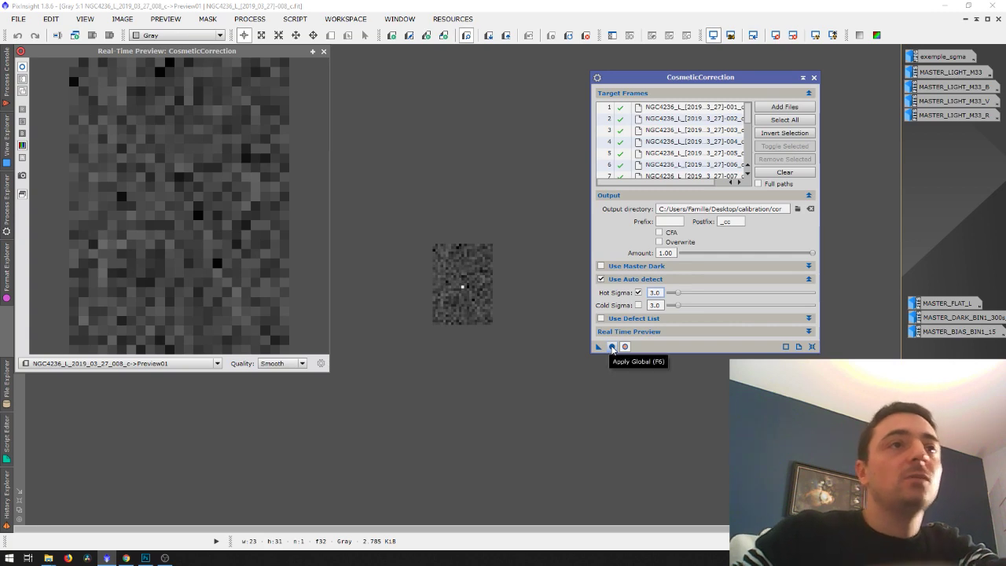
left_click(612, 347)
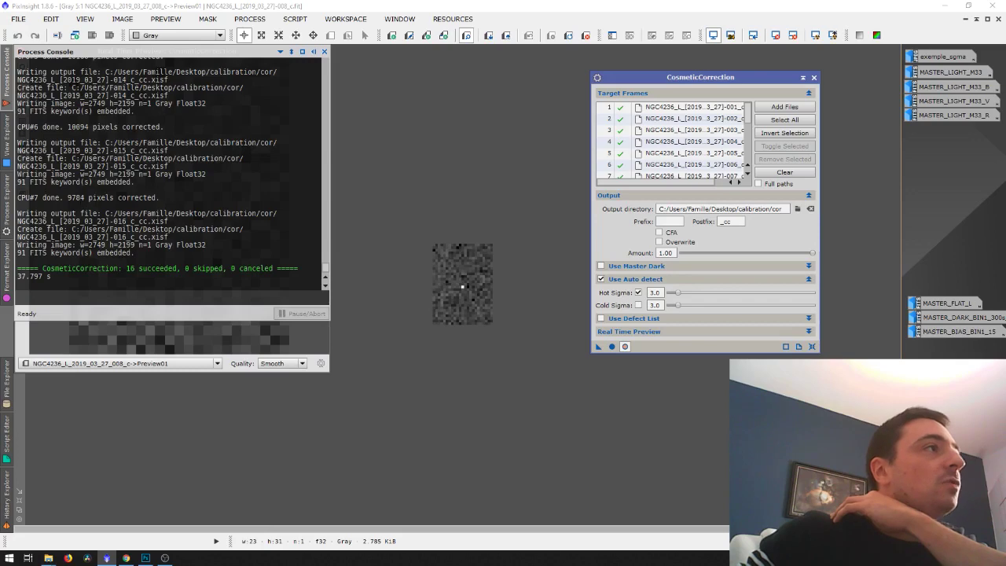
- Review the CosmeticCorrection log, and close the process, its real-time preview and the open NGC4236 image
scroll(169, 173, "up", 10)
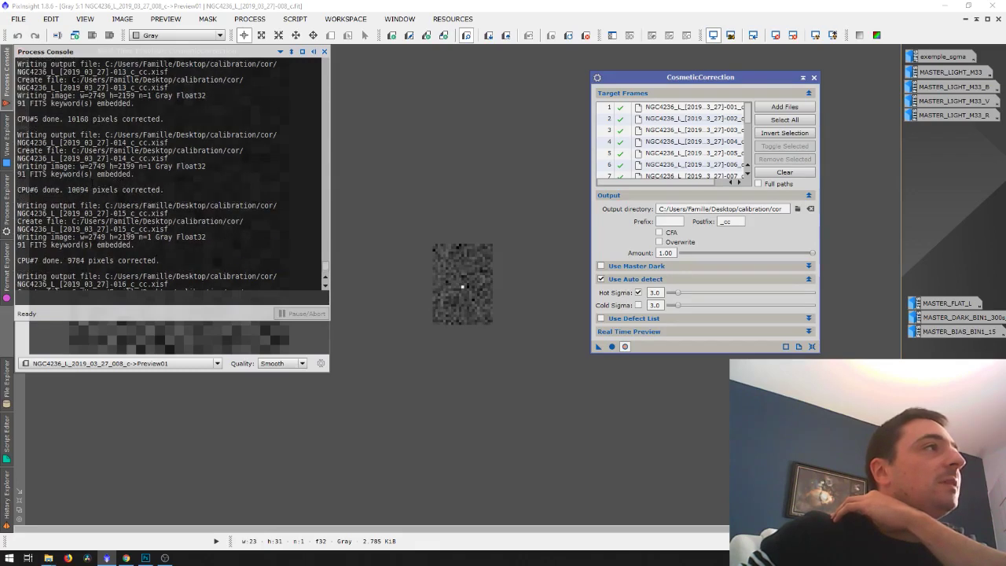
scroll(169, 173, "down", 2)
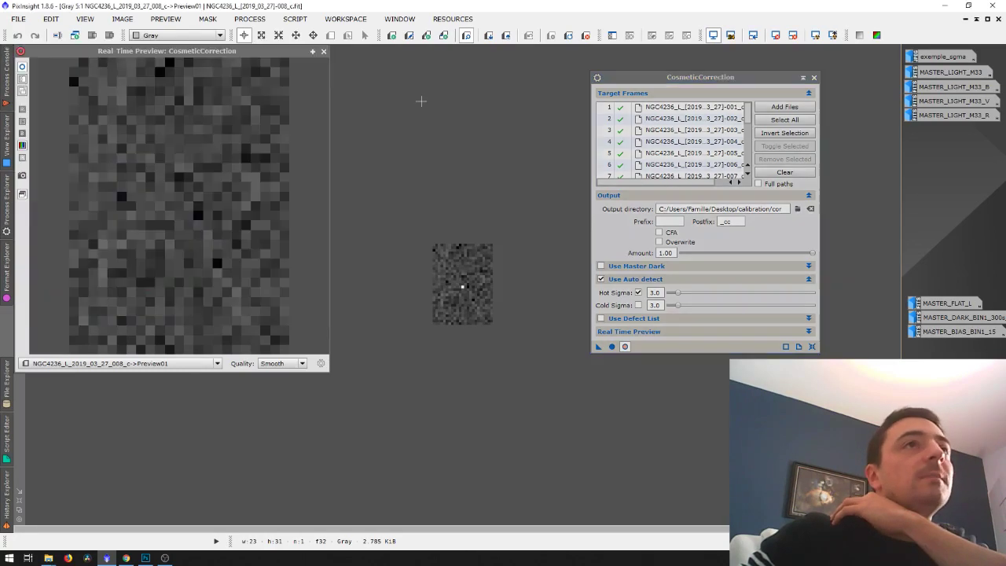
left_click(813, 77)
left_click(323, 51)
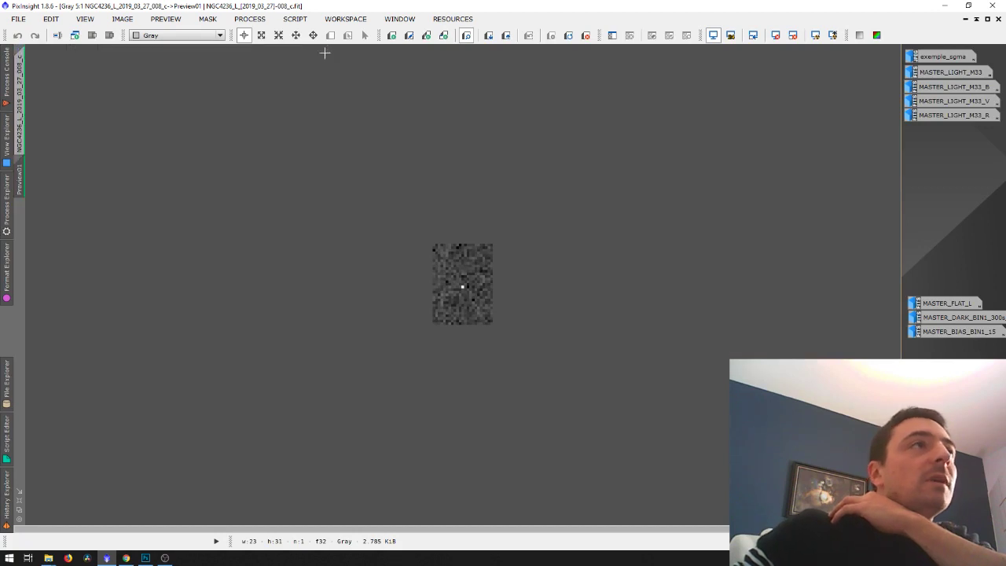
left_click(998, 19)
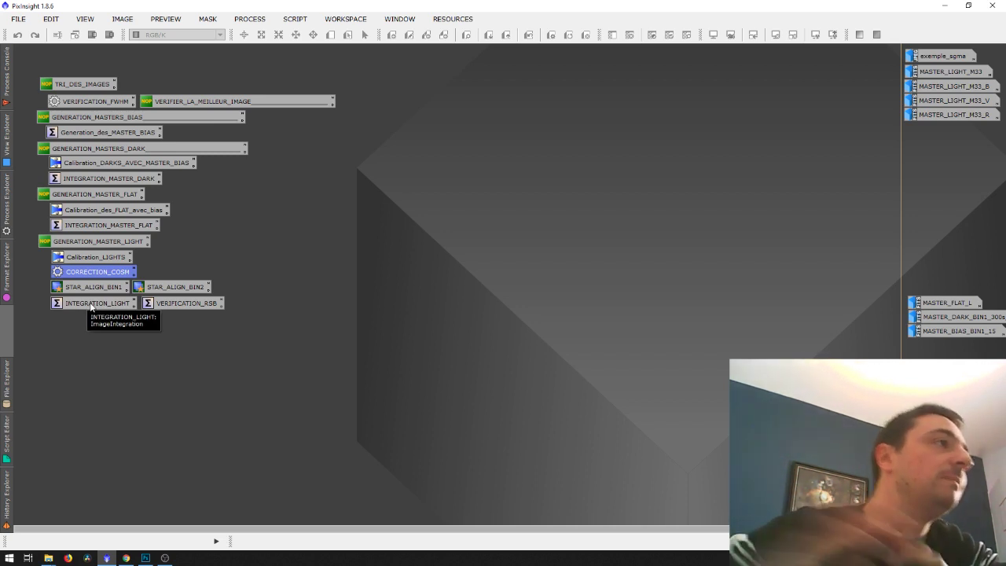
- Load the STAR_ALIGN_BIN1 process and choose NGC4236_L_[2019_03_27]-001_c_cc from the cor folder as the reference image
double_click(108, 289)
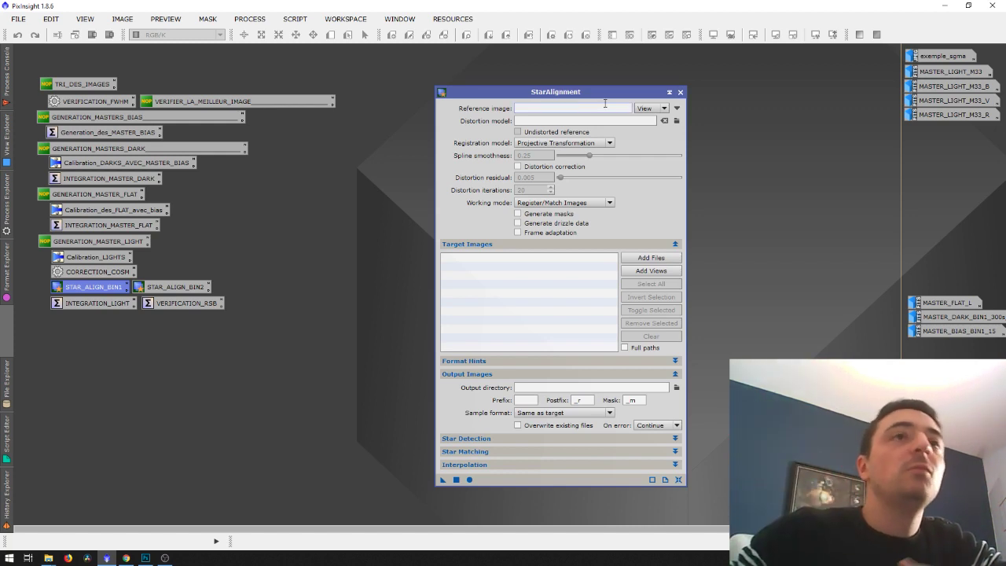
left_click(655, 110)
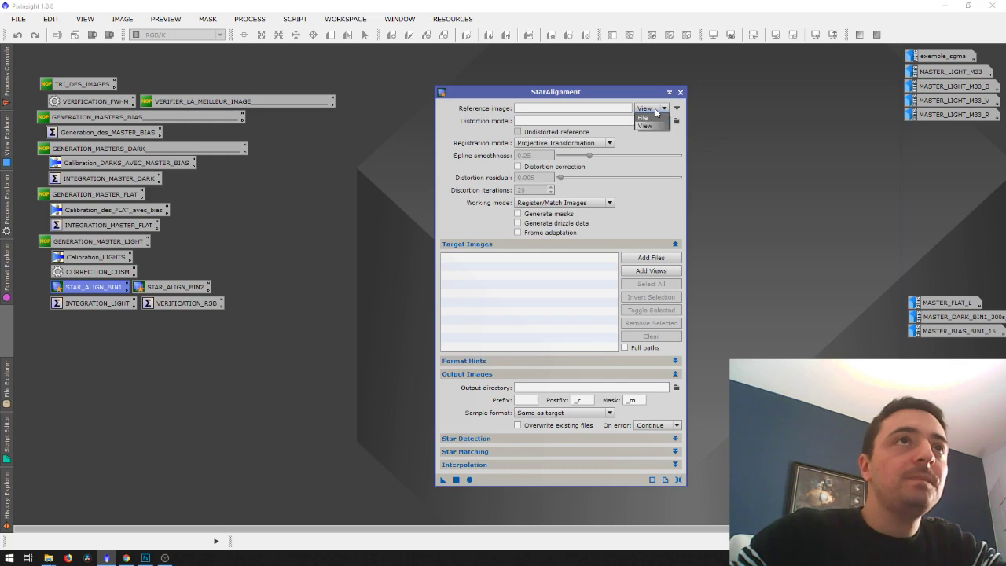
left_click(655, 117)
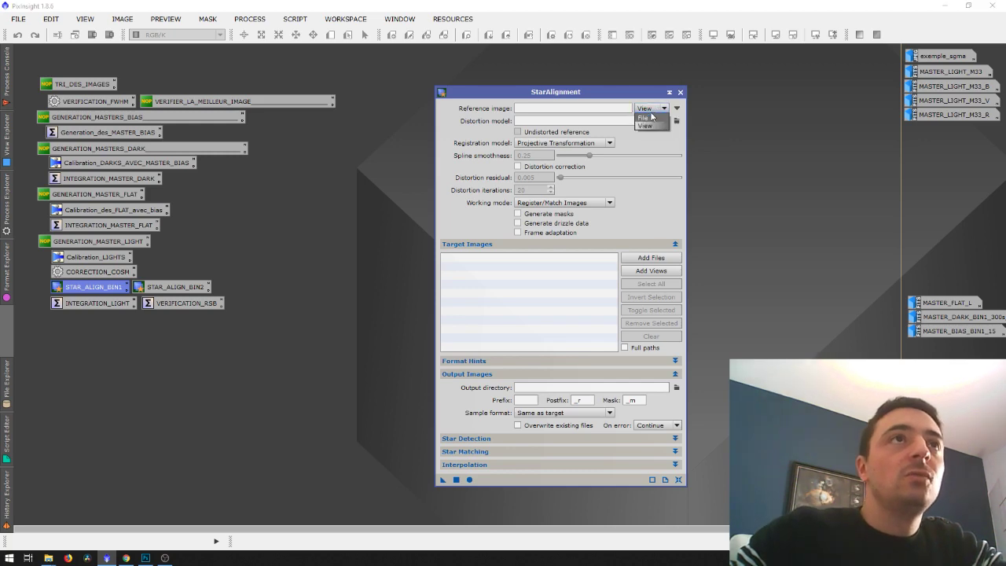
left_click(677, 109)
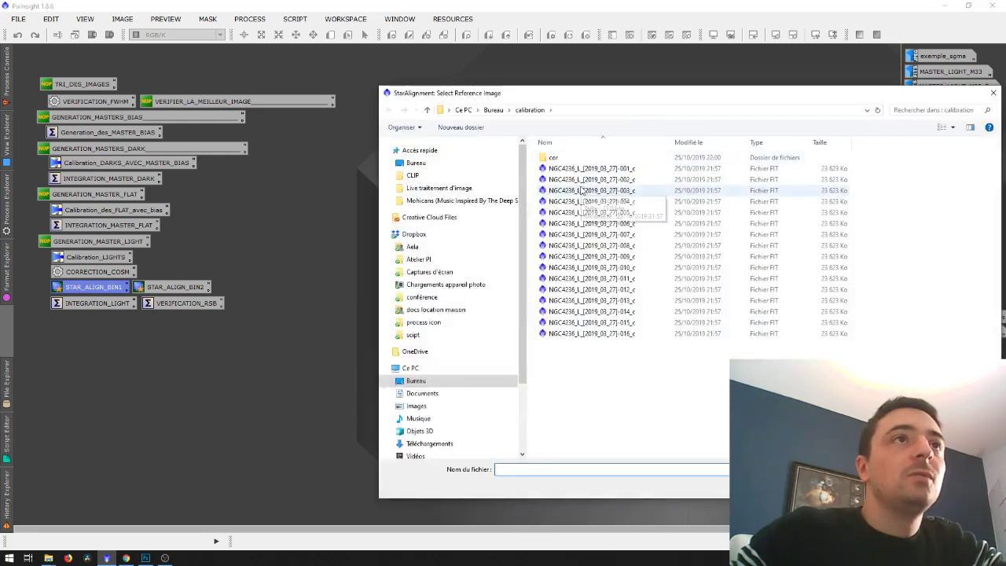
double_click(585, 158)
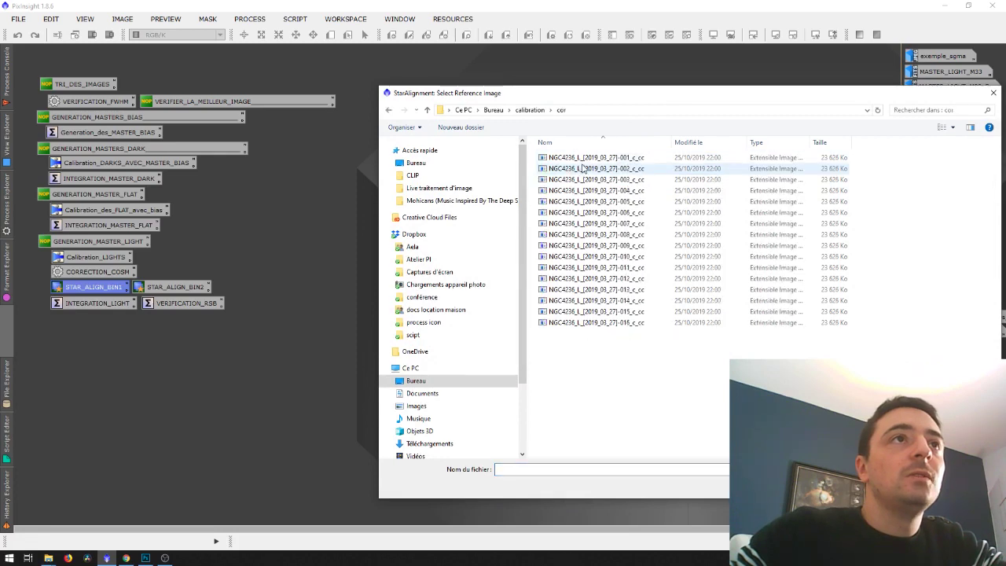
double_click(587, 158)
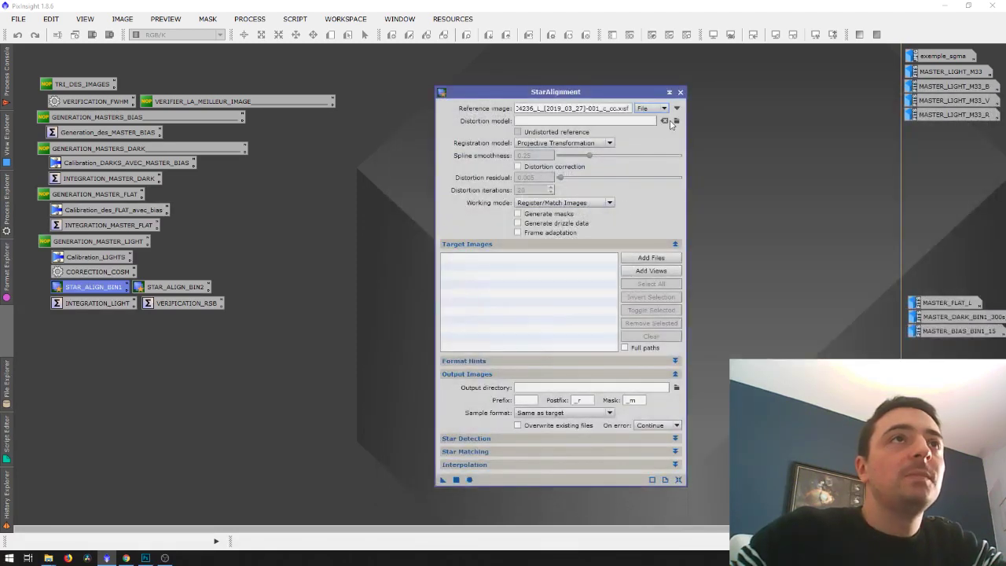
- Add the corrected NGC4236_L frames 001_c_cc to 016_c_cc from the cor folder as StarAlignment target images
left_click(651, 258)
left_click(556, 160)
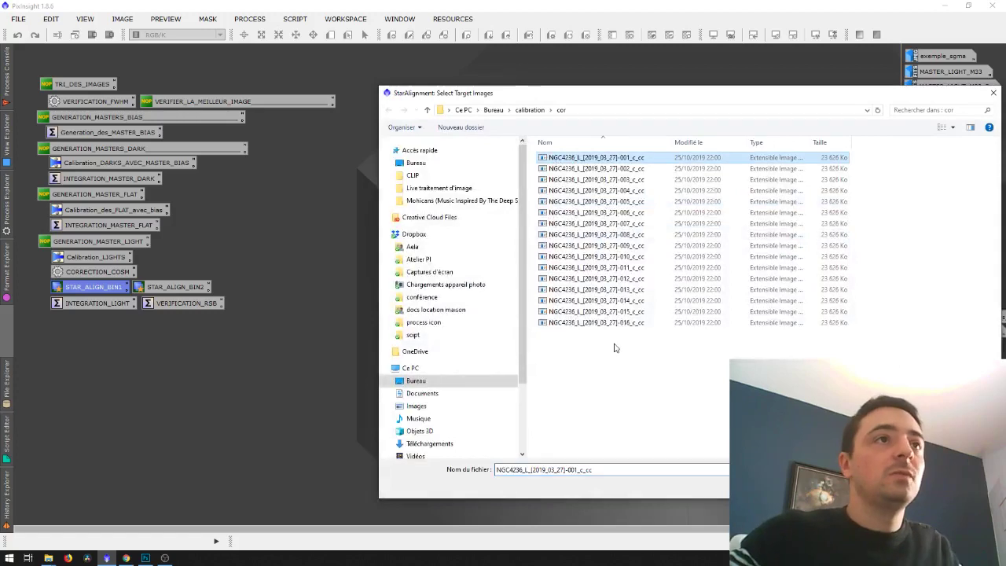
left_click(616, 323, "shift")
key("Return")
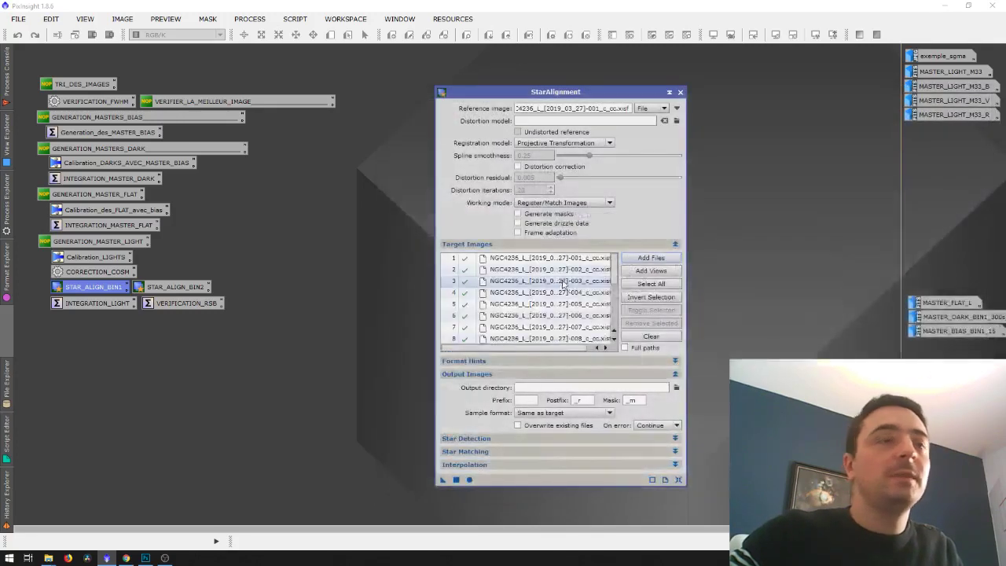
- Create a folder named alig inside the cor folder and choose it as the StarAlignment output directory
left_click(676, 388)
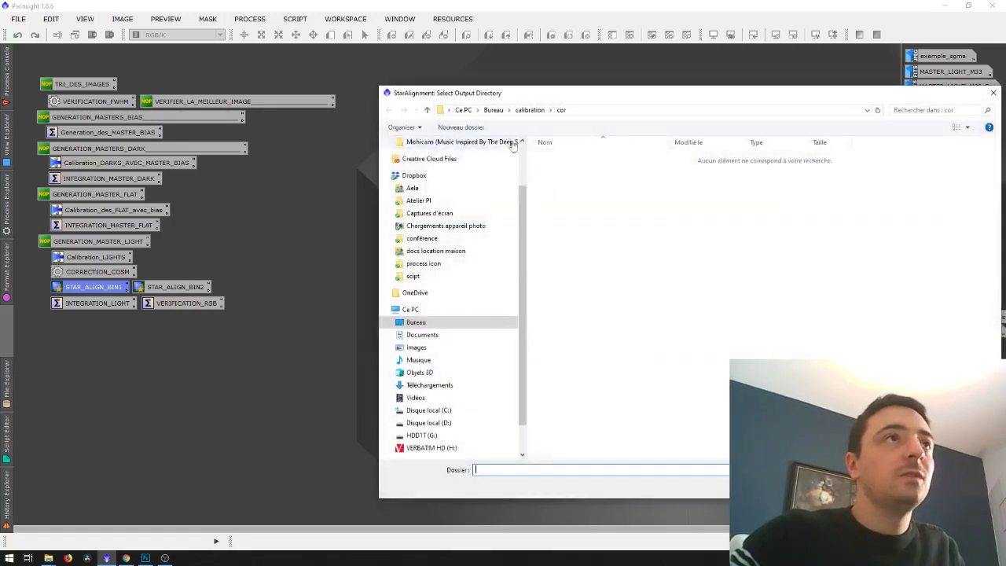
left_click(469, 128)
type("alig")
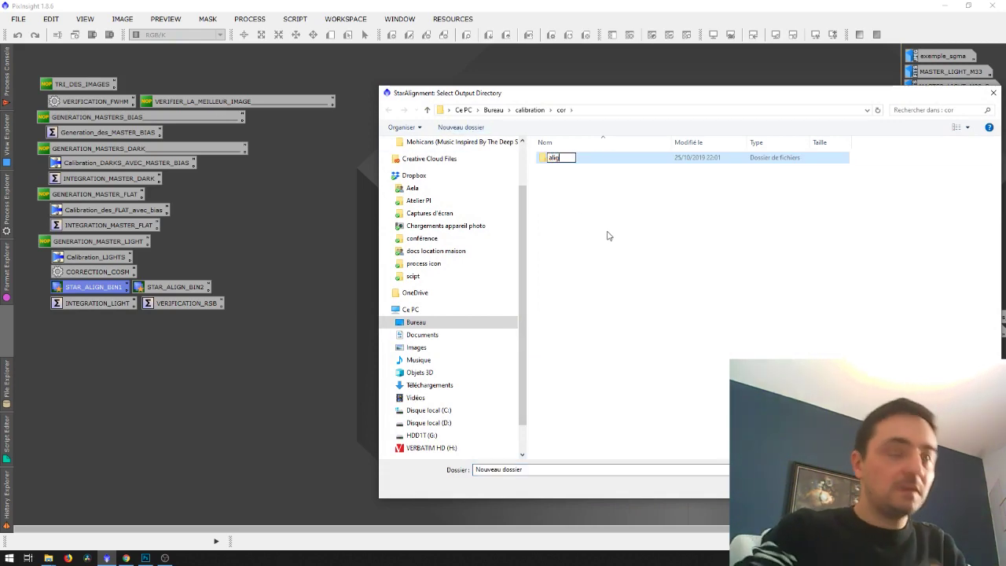
key("Return")
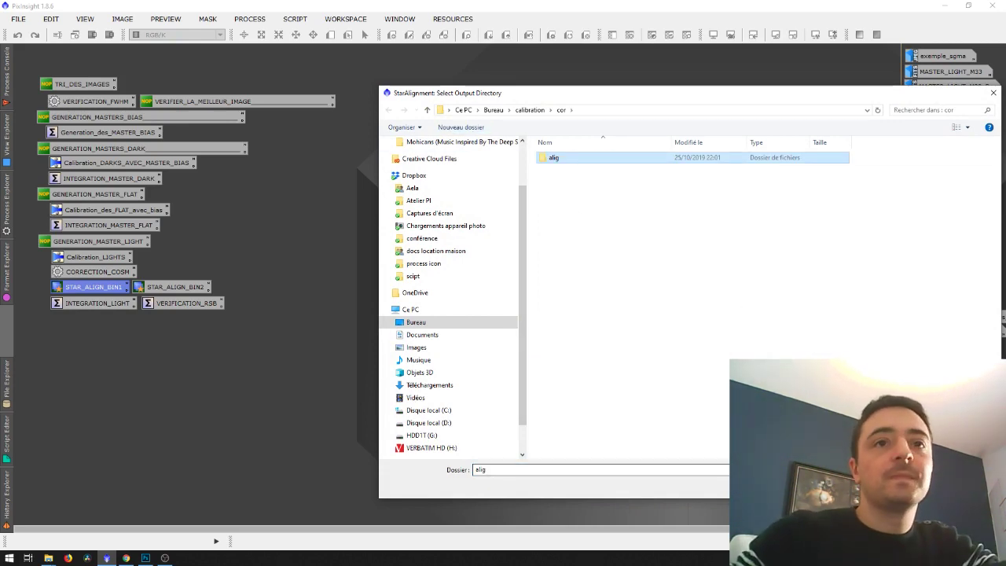
key("Return")
key("Return")
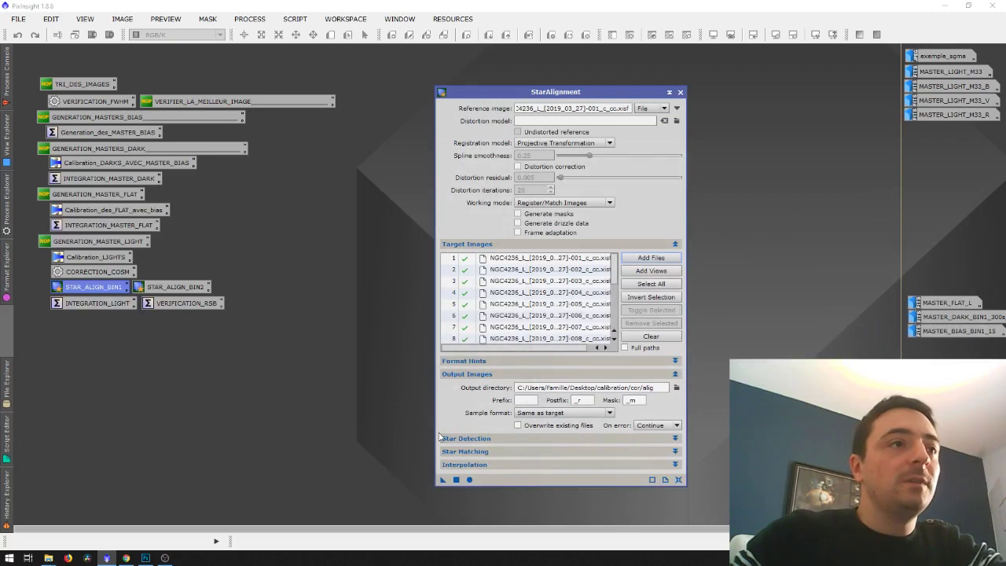
- Examine the Star Matching and Interpolation settings of the StarAlignment process
left_click(457, 439)
left_click(465, 452)
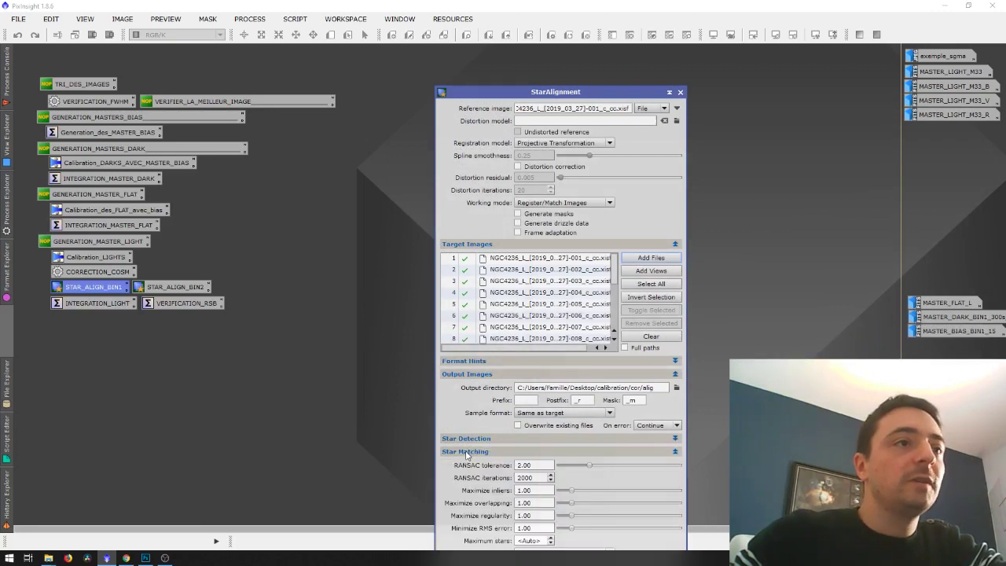
left_click(467, 453)
left_click(467, 465)
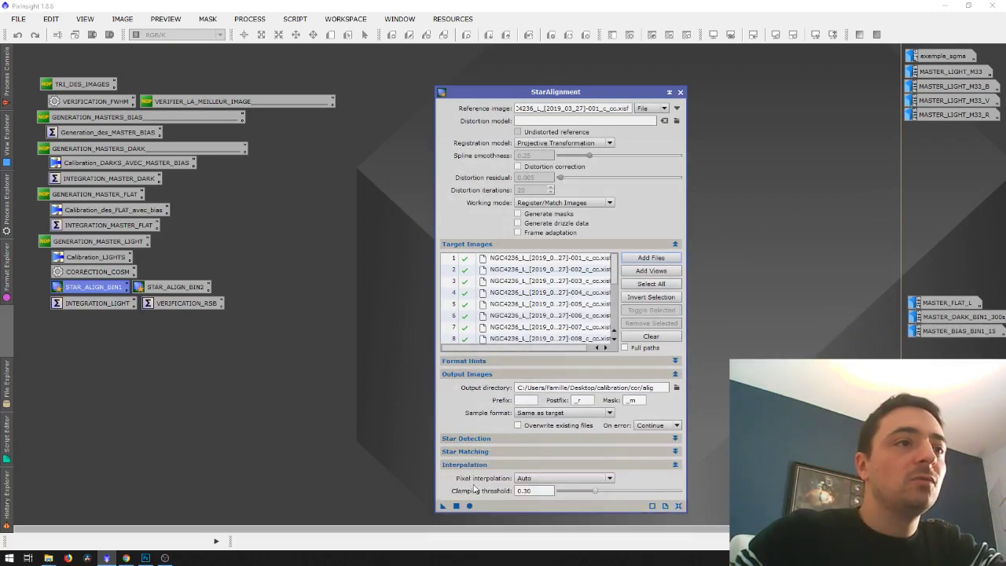
left_click(460, 467)
left_click(487, 466)
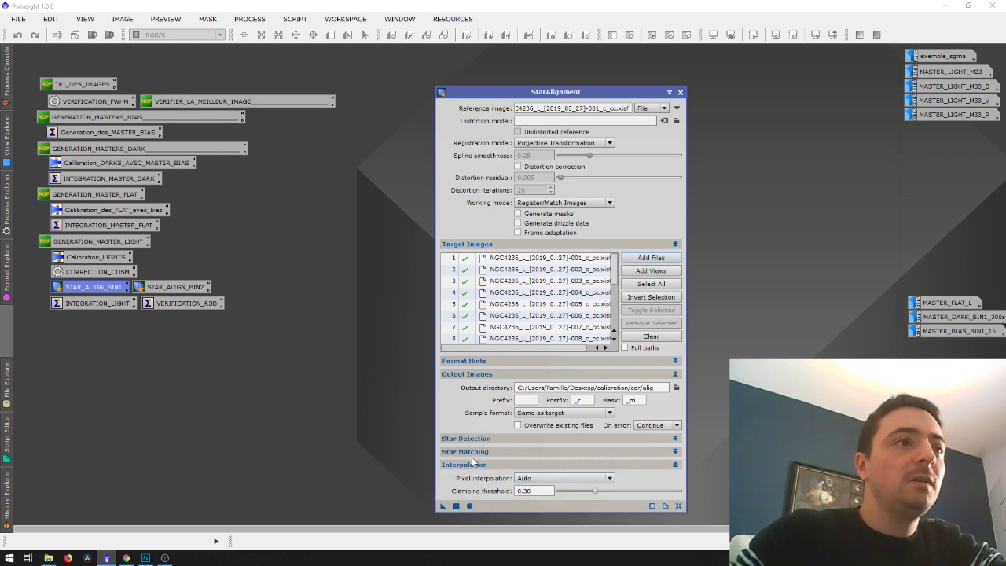
left_click(473, 466)
- View the StarAlignment settings stored in STAR_ALIGN_BIN2 and close the process
double_click(177, 293)
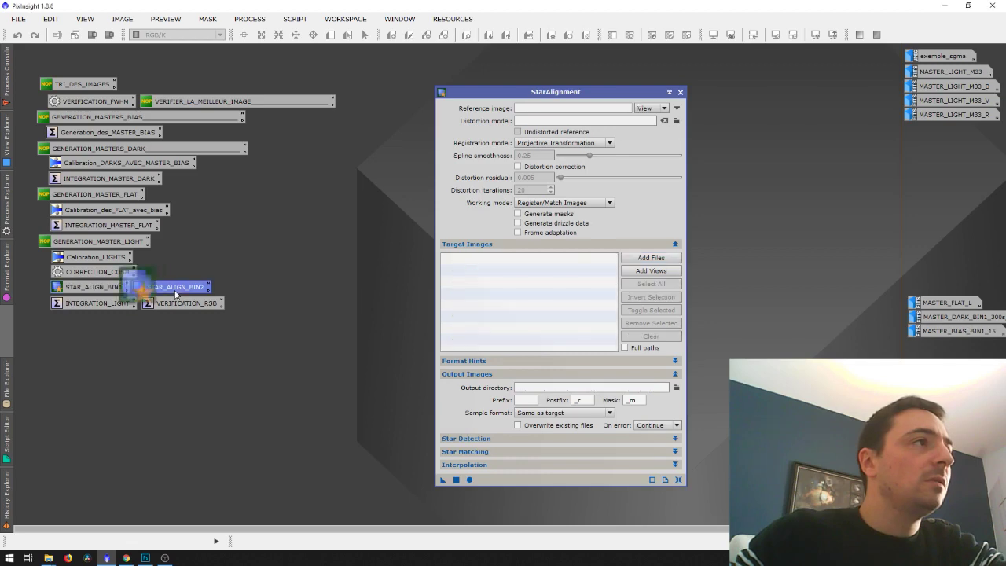
left_click_drag(584, 96, 531, 97)
left_click(627, 92)
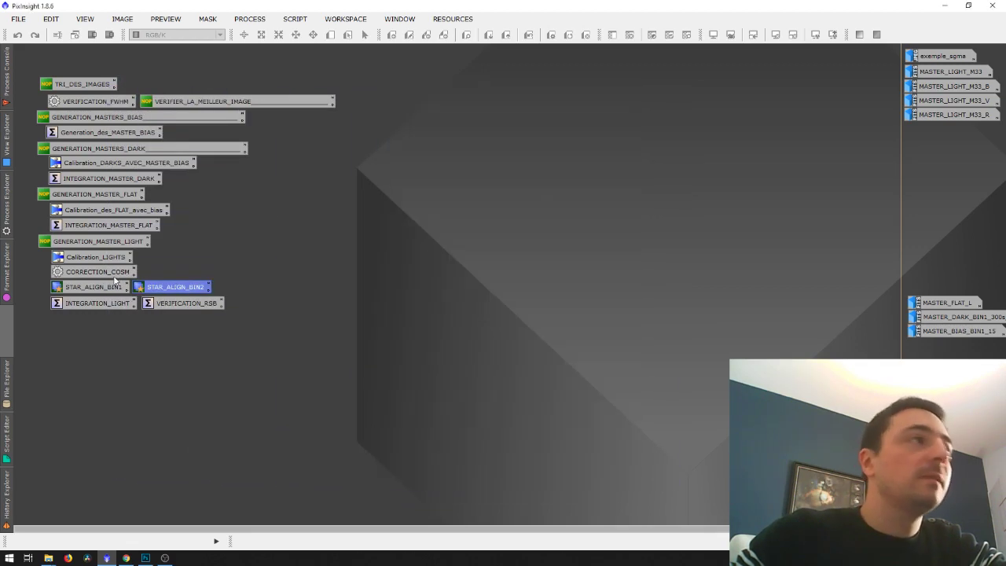
- Reload STAR_ALIGN_BIN1 and set the file NGC4236_L_[2019_03_27]-001_c_cc as its reference image
left_click(90, 285)
double_click(92, 286)
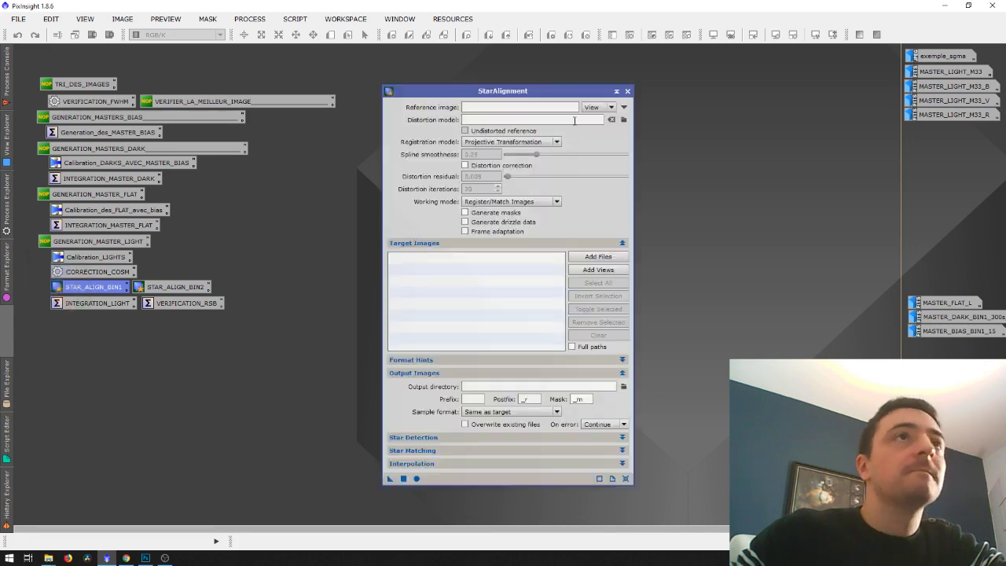
left_click(623, 107)
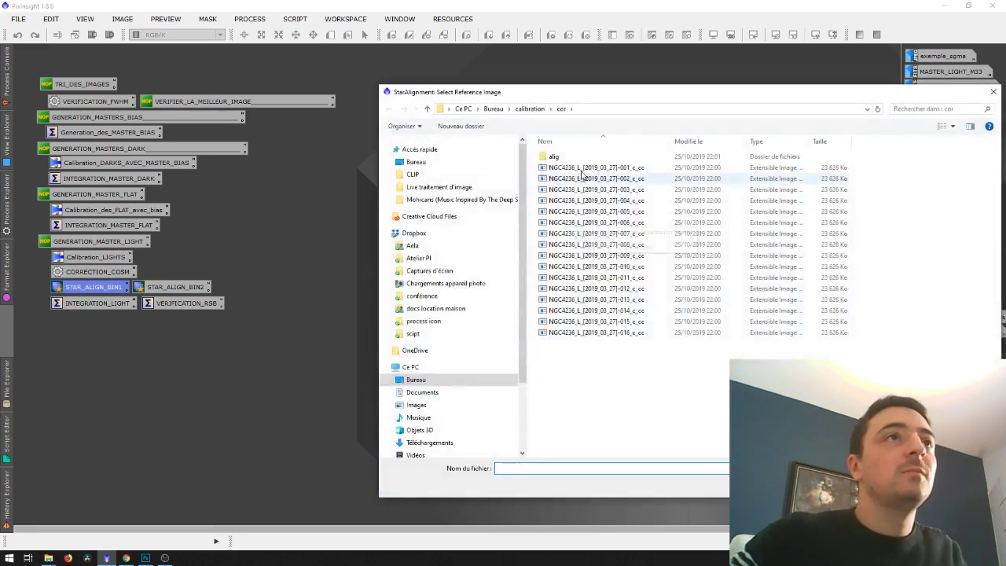
double_click(569, 170)
- Fill the StarAlignment target list with all cosmetically corrected frames, 001_c_cc to 016_c_cc, from the cor folder
left_click(595, 256)
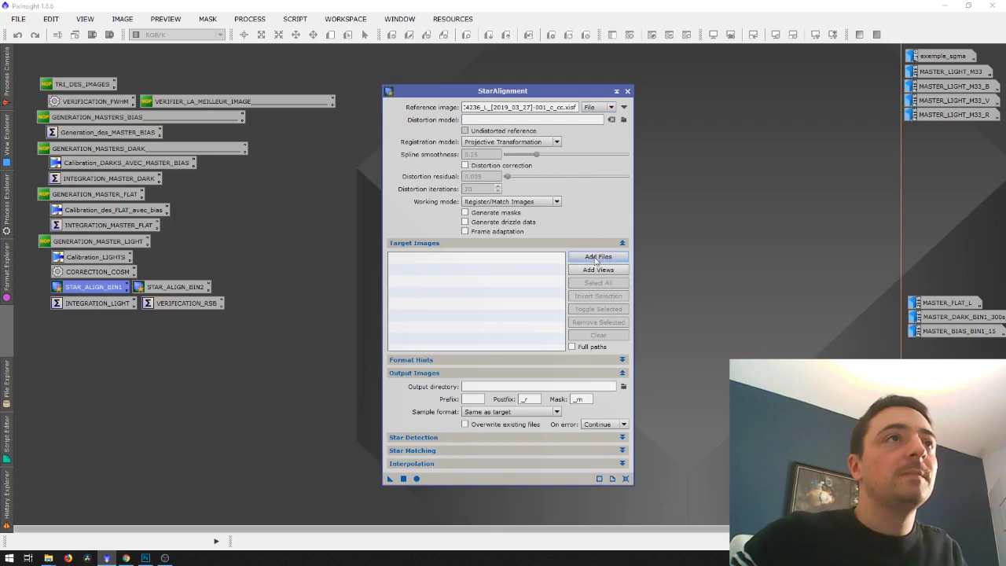
left_click(563, 167)
left_click(584, 333, "shift")
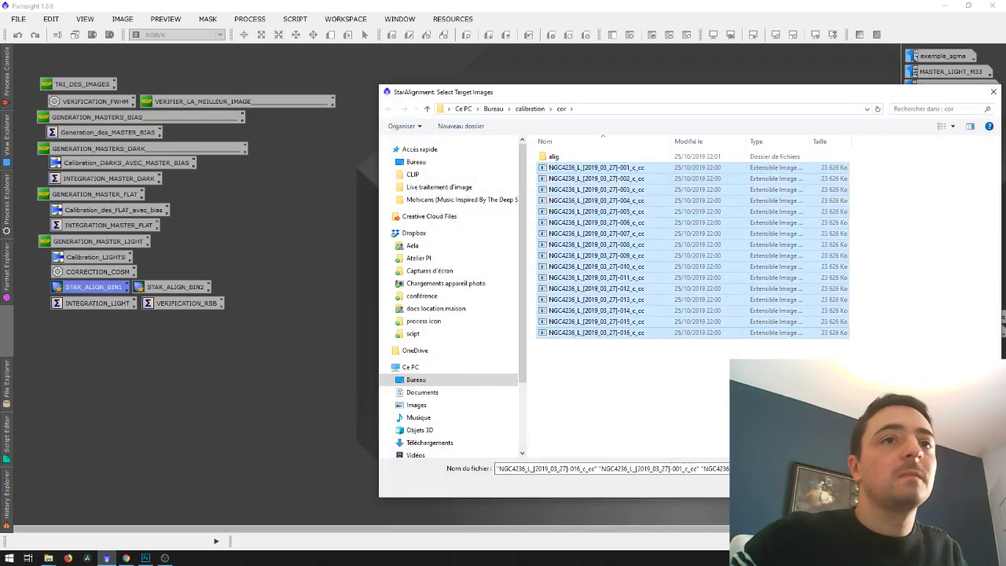
key("Return")
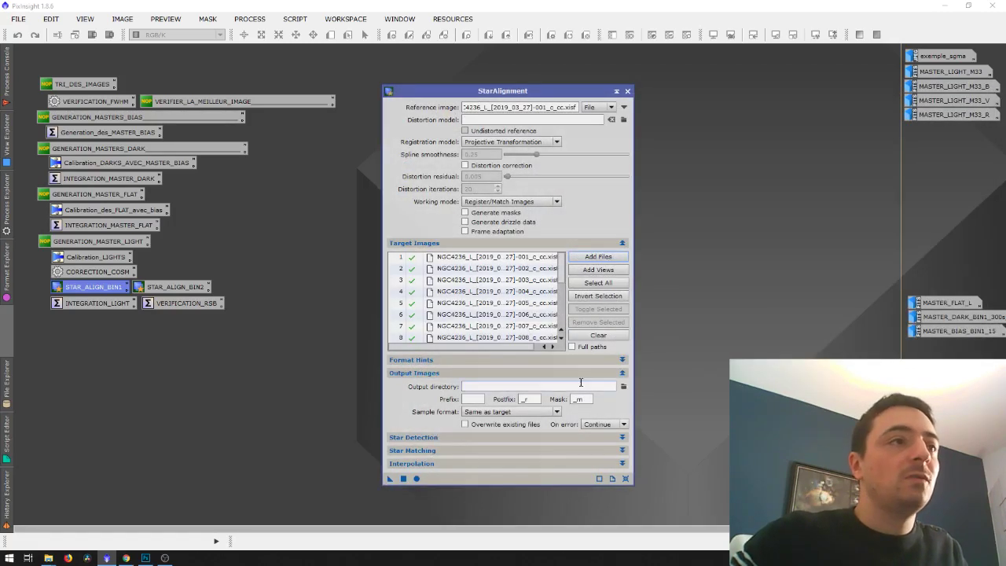
- Set calibration/cor/alig as the output directory, run the alignment on all target frames and close StarAlignment
left_click(624, 387)
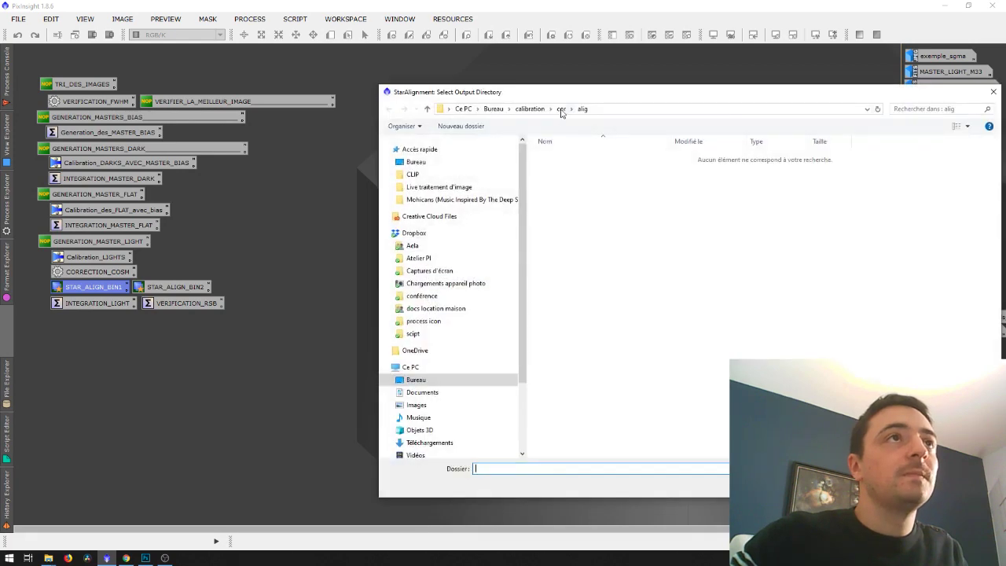
key("Return")
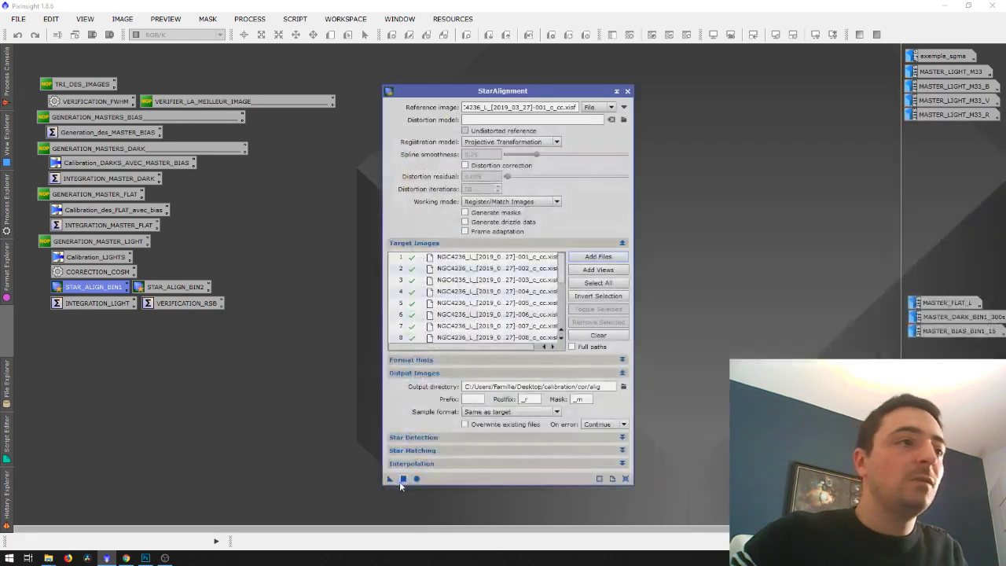
left_click(418, 479)
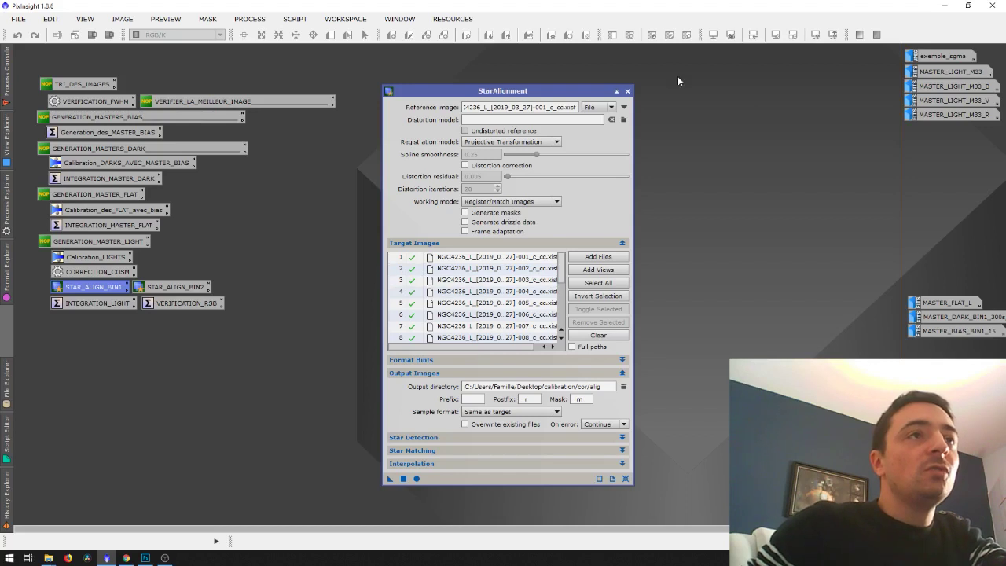
left_click(628, 91)
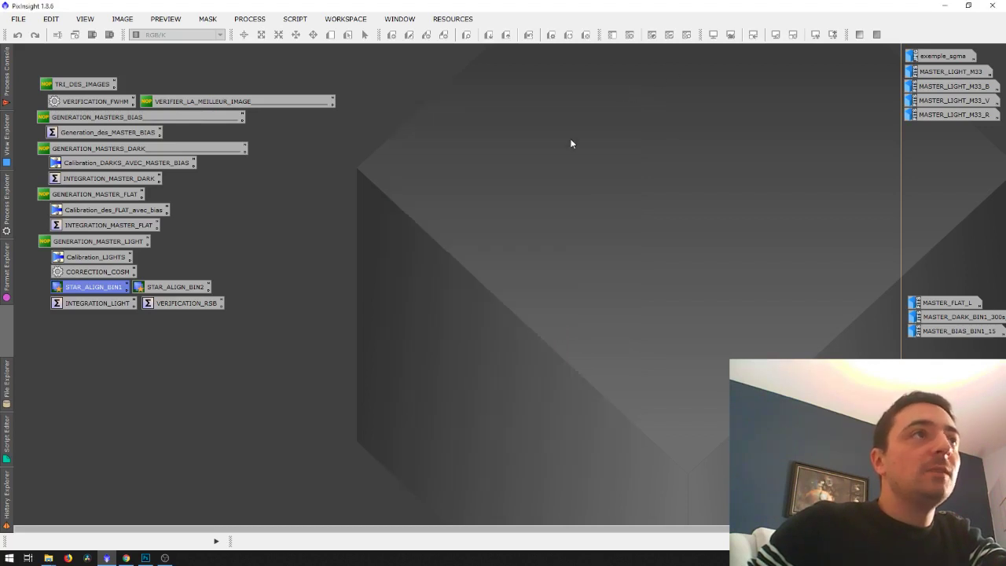
- Load the INTEGRATION_LIGHT ImageIntegration process and place its window beside the process icons
double_click(89, 305)
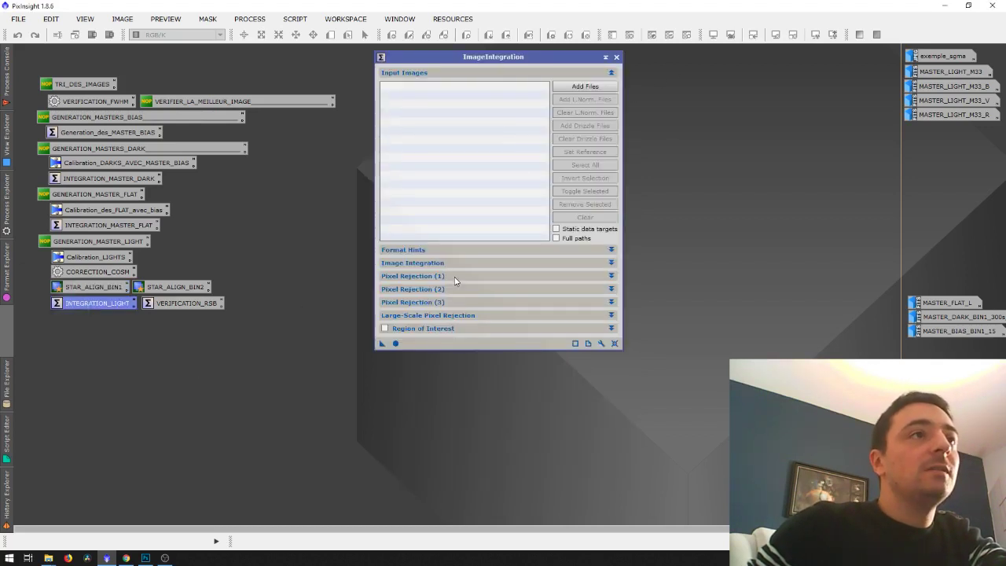
left_click(410, 266)
left_click(412, 266)
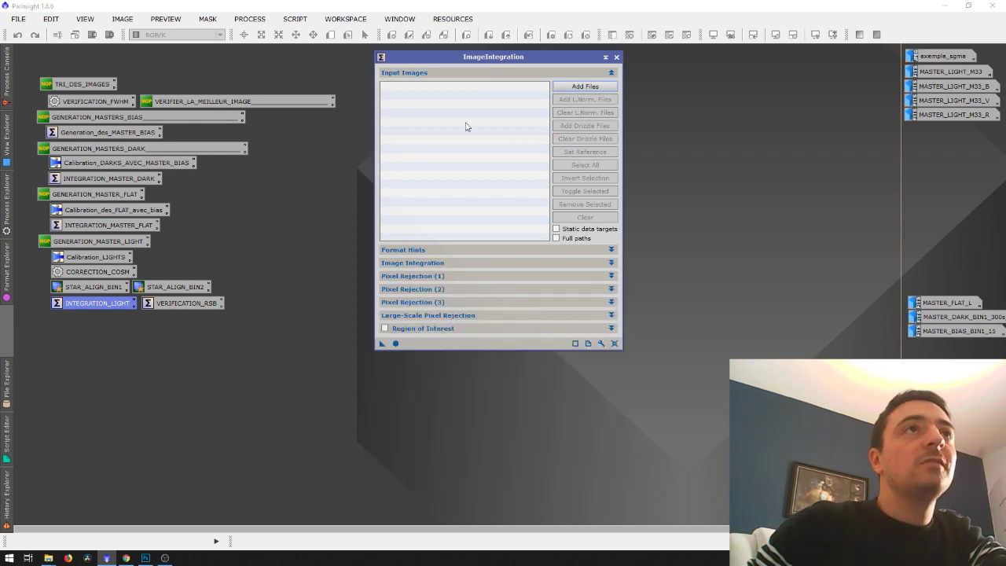
left_click_drag(482, 61, 288, 72)
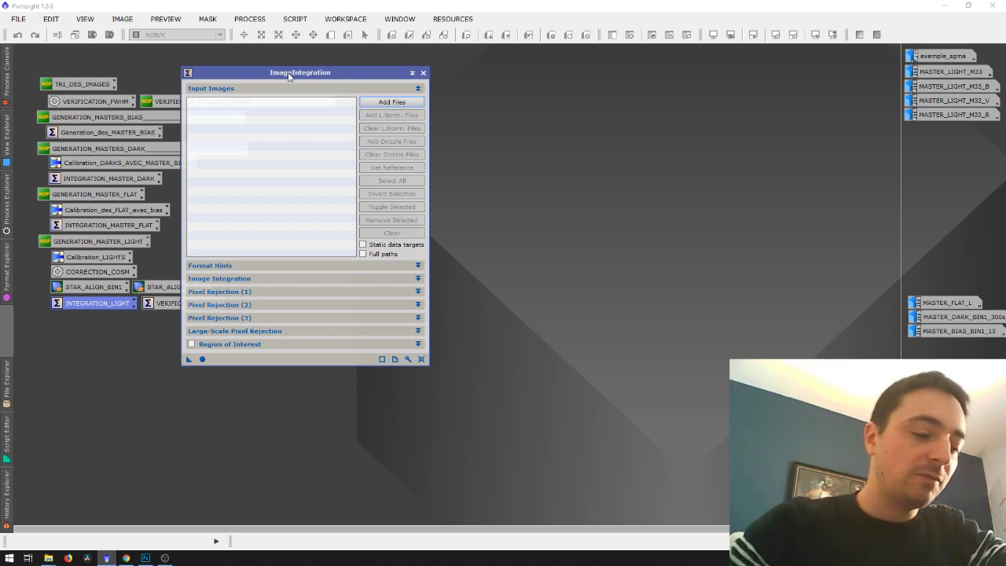
left_click_drag(288, 76, 322, 68)
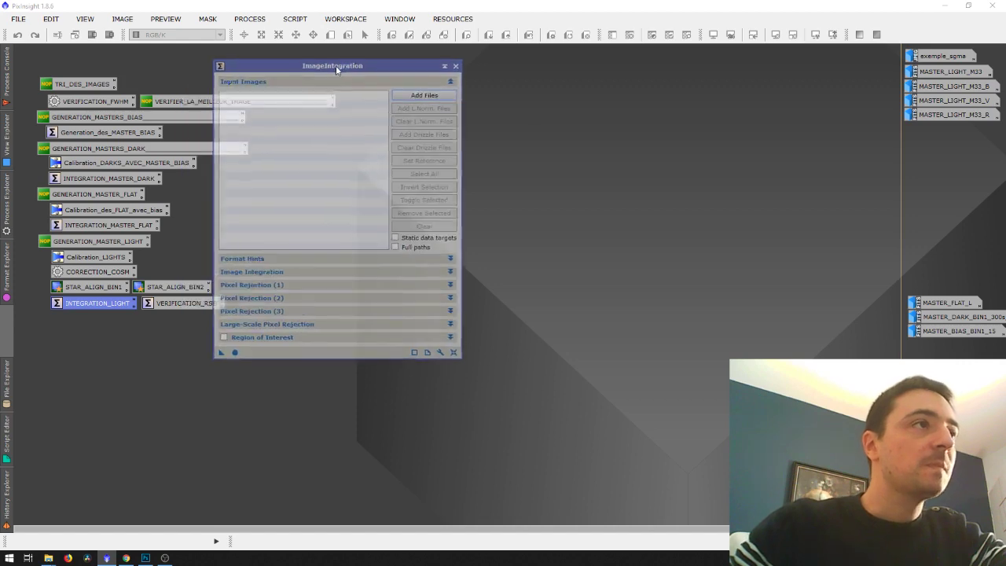
- Add all aligned frames, NGC4236_L_[2019_03_27]-001_c_cc_r to 016_c_cc_r, from the calibration/cor/alig folder as integration input images
left_click(420, 95)
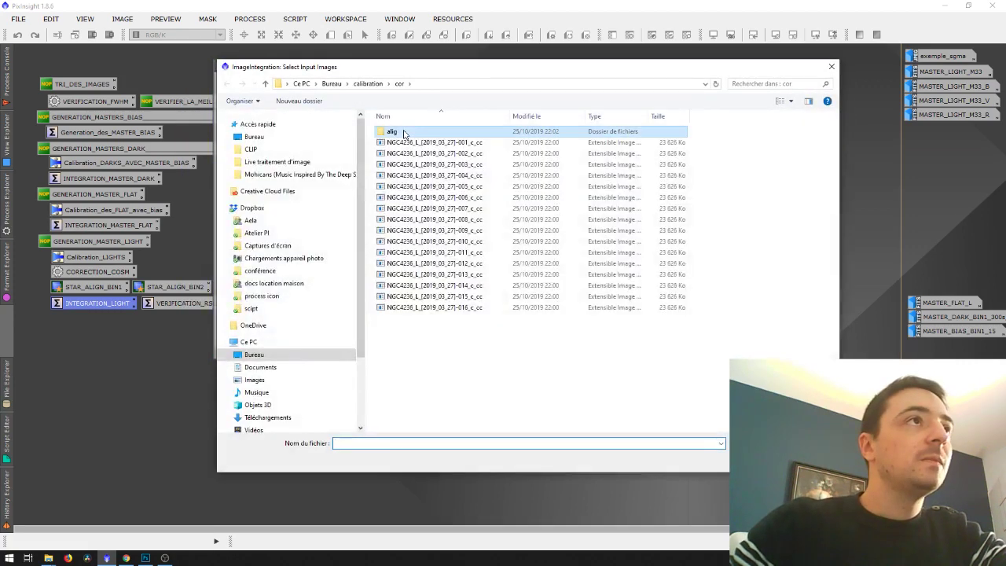
double_click(405, 133)
left_click(406, 132)
left_click(435, 296, "shift")
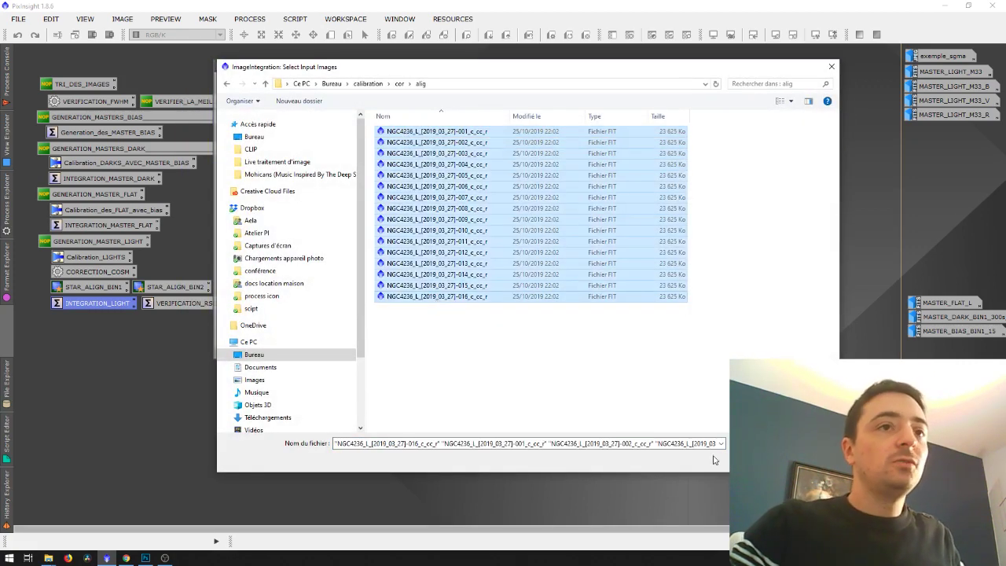
key("Return")
- Examine the Image Integration settings and the available combination methods, keeping Average as the combination
left_click(248, 272)
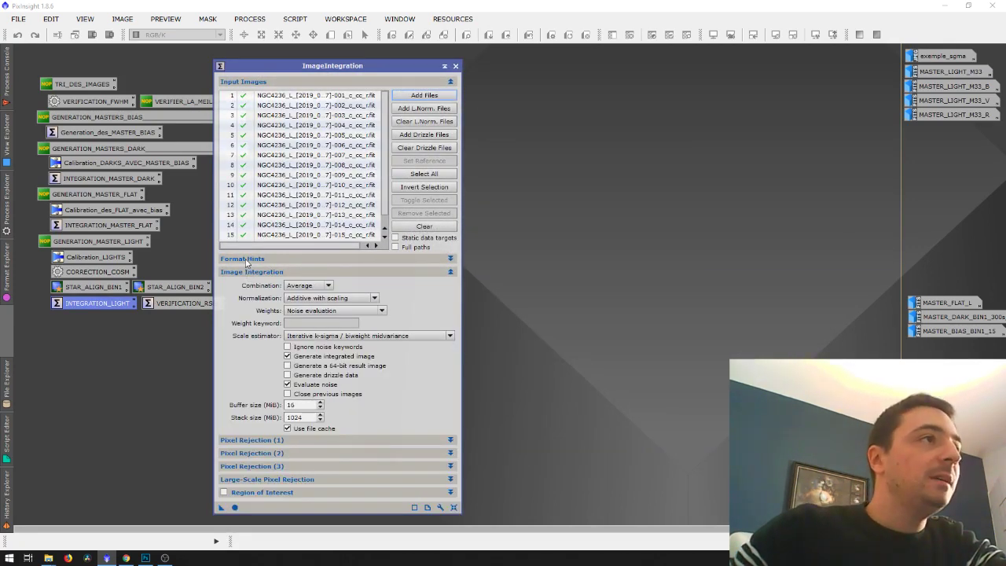
left_click(246, 260)
left_click(248, 260)
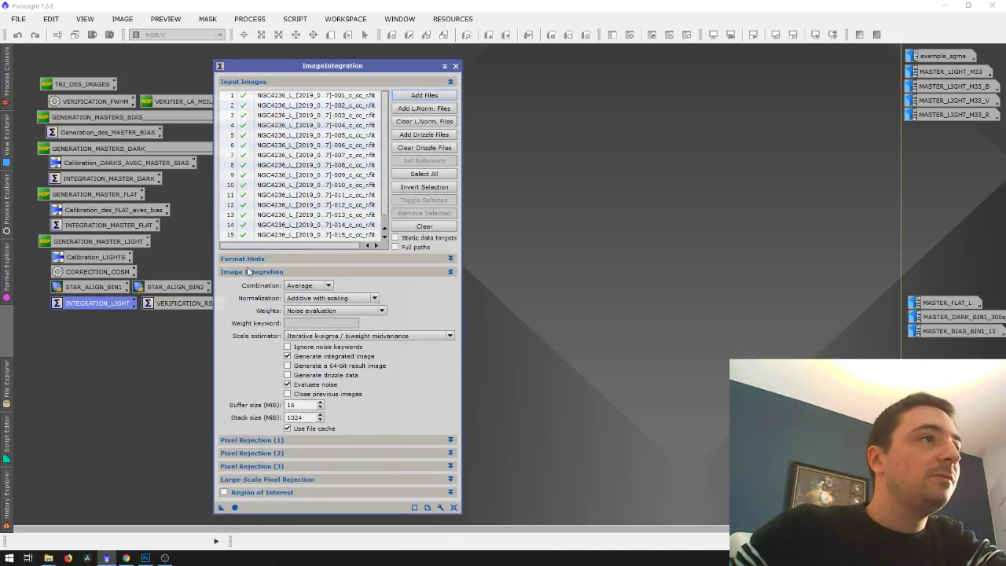
left_click(308, 287)
left_click(320, 288)
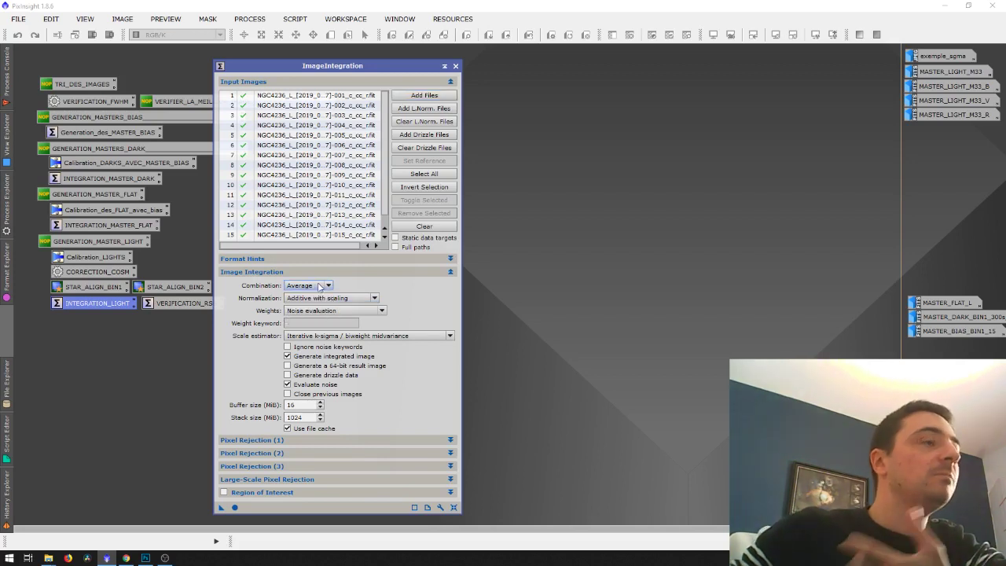
left_click(319, 288)
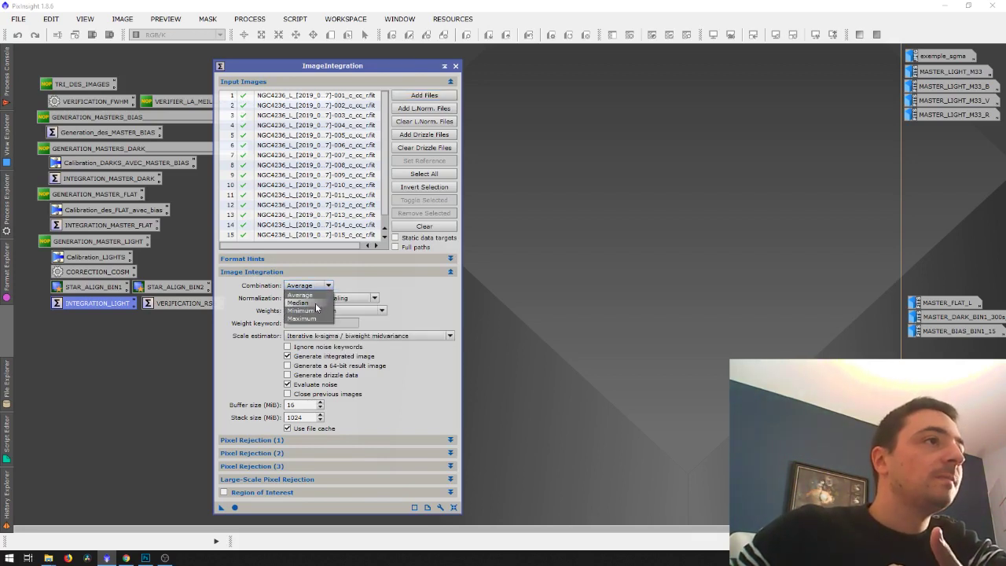
left_click(314, 287)
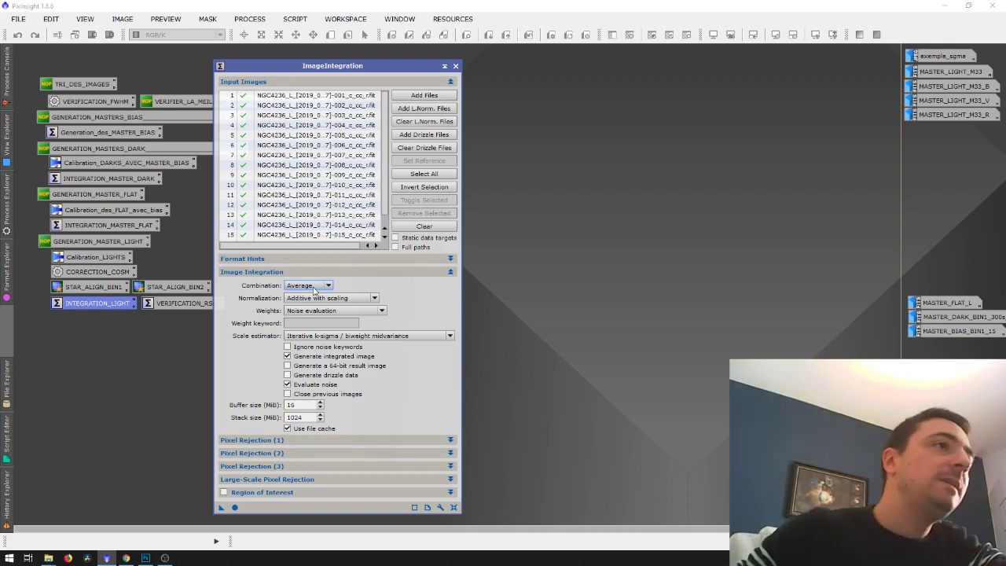
left_click(314, 287)
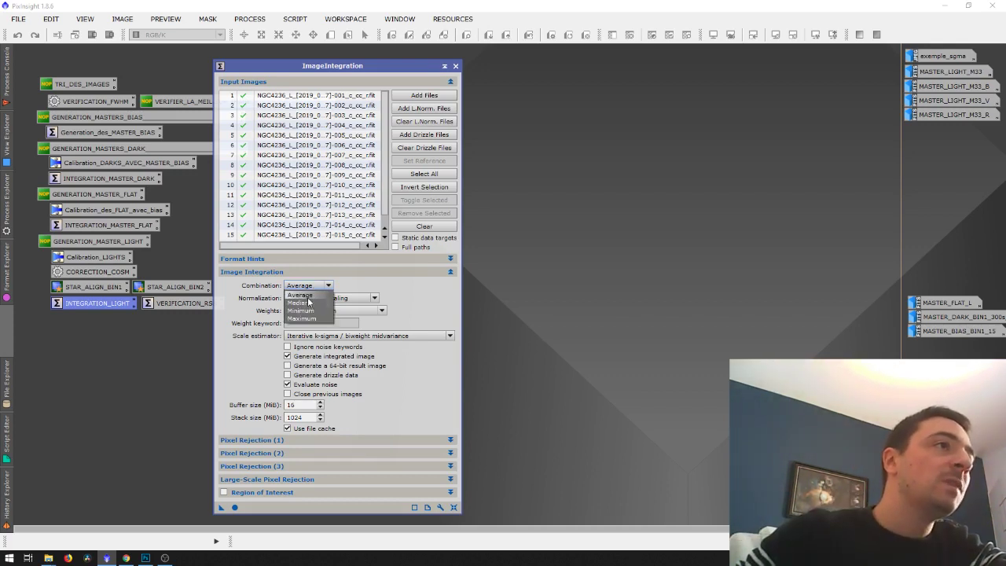
left_click(306, 295)
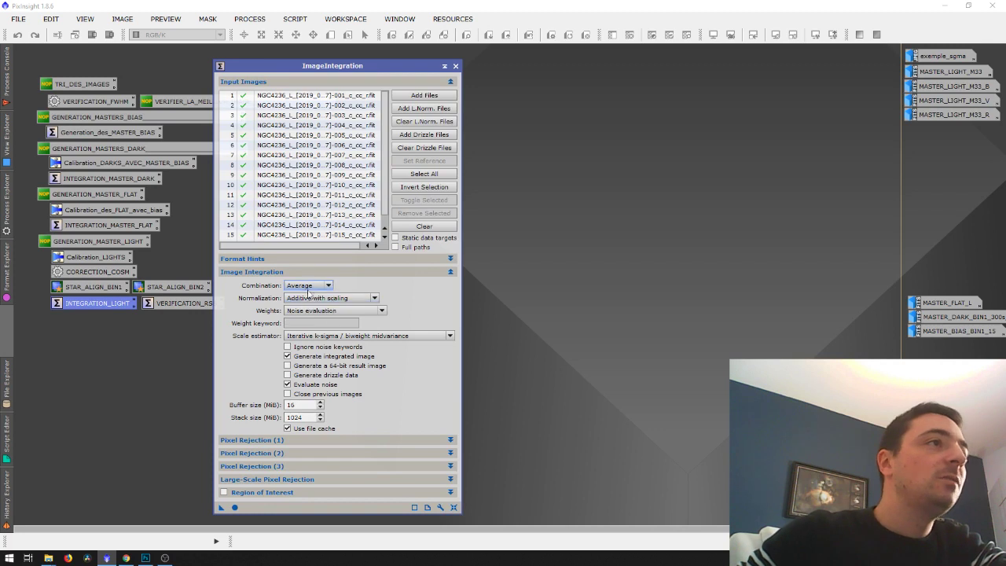
- Collapse the Image Integration settings and show the Pixel Rejection (1) settings
left_click(268, 273)
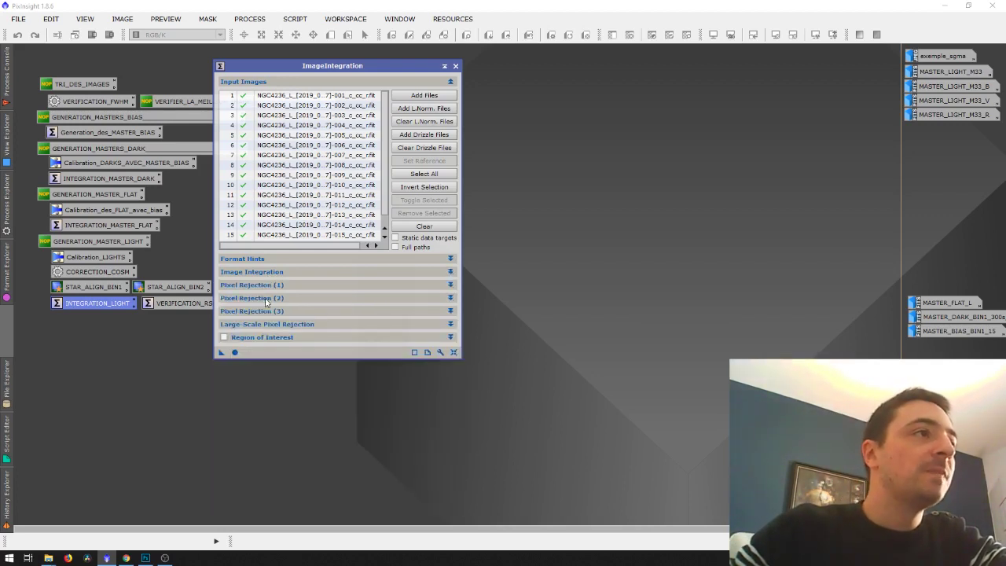
left_click(264, 285)
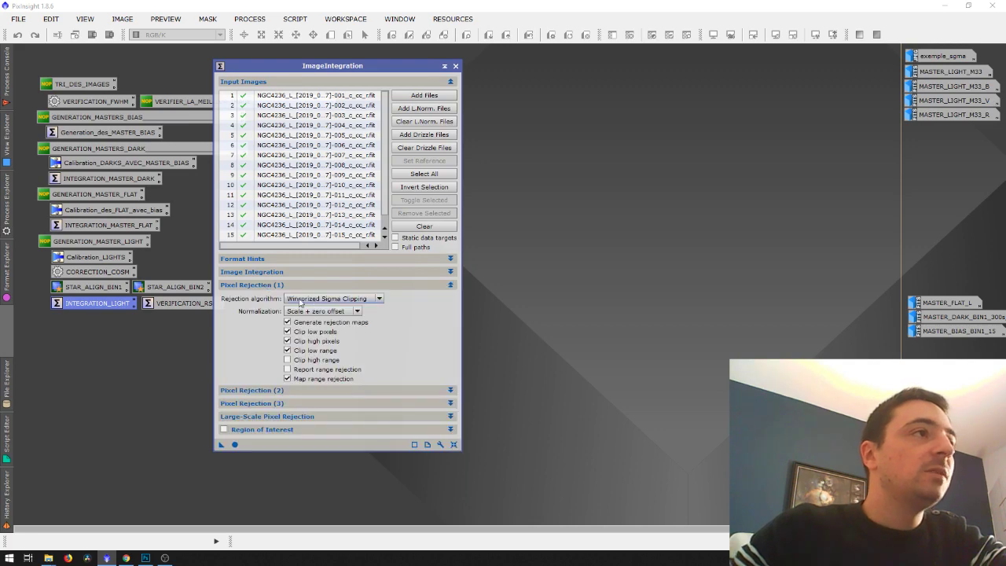
- Select Winsorized Sigma Clipping as the rejection algorithm for the NGC4236 light frames and collapse the first pixel rejection section
mouse_move(323, 304)
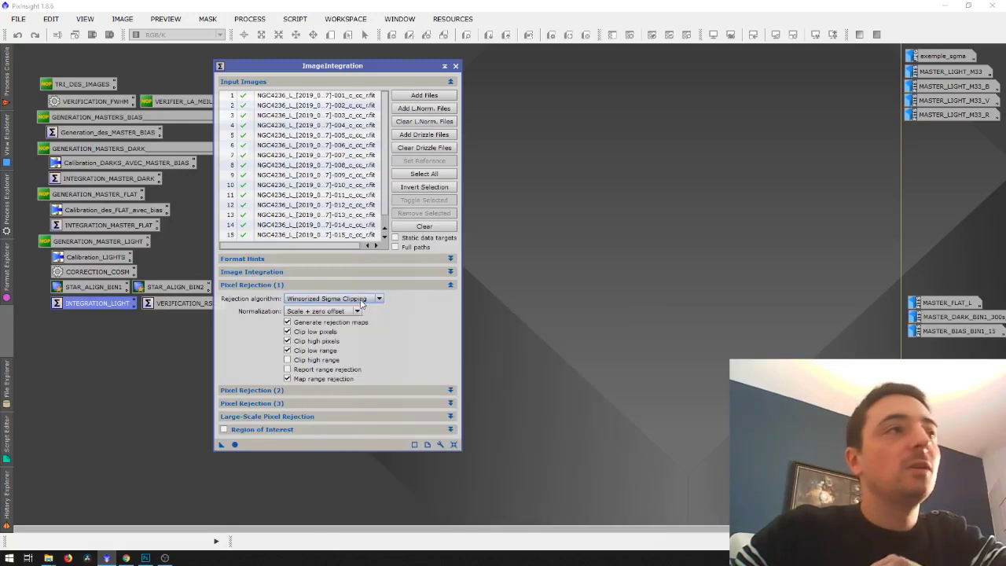
left_click(360, 299)
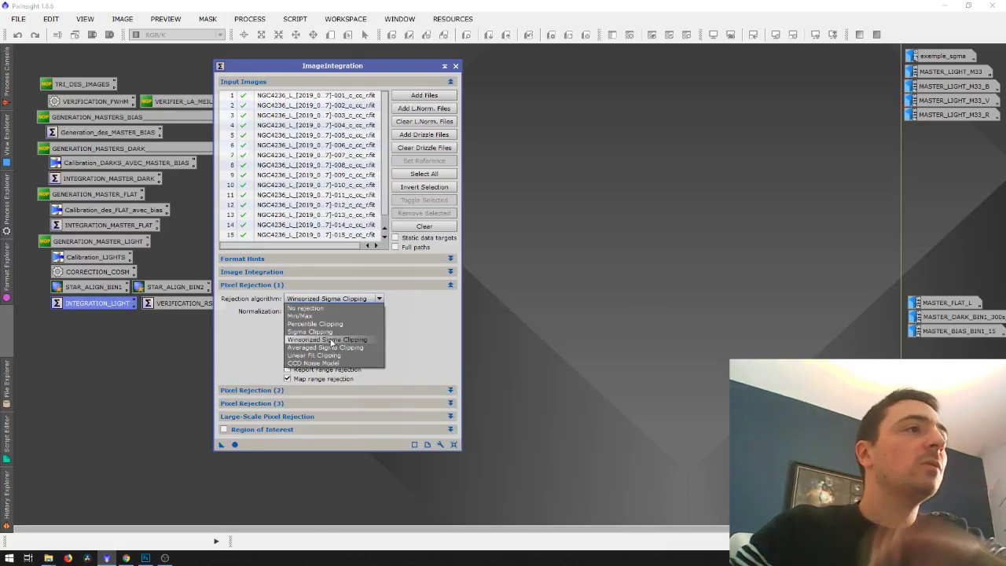
left_click(331, 341)
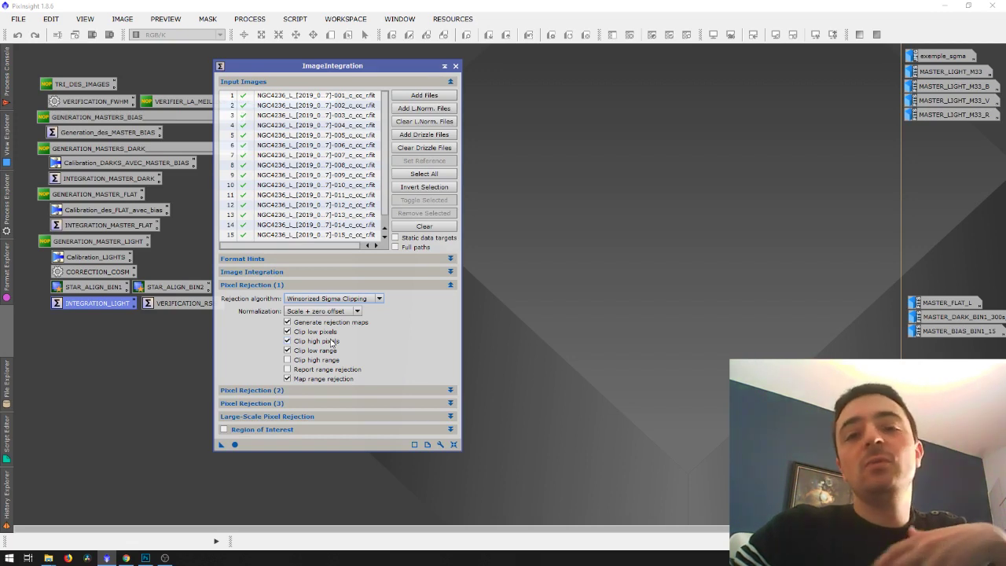
left_click(267, 285)
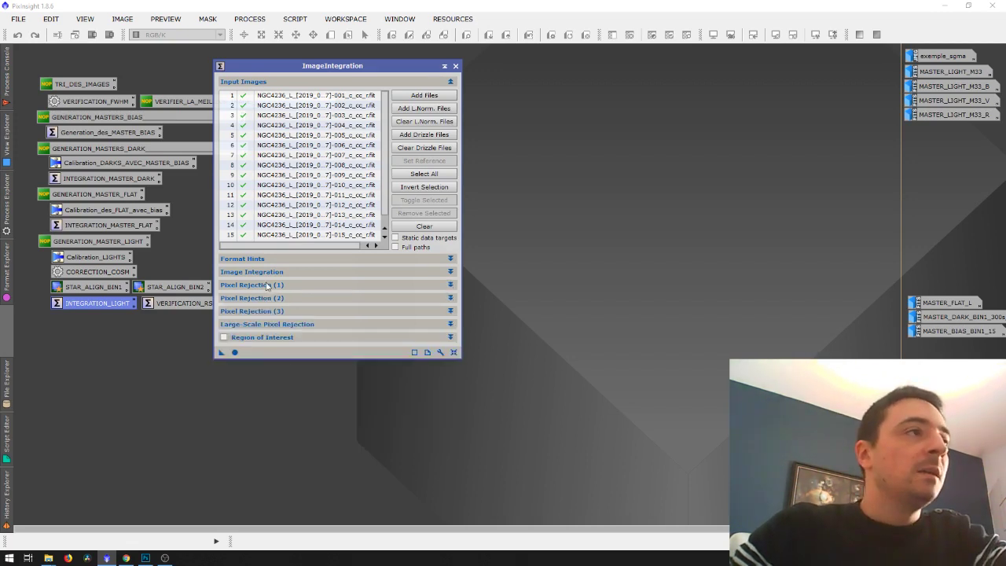
- Show the sigma clipping limits and examine them alongside the example chart of sigma low, mean and sigma high
left_click(266, 297)
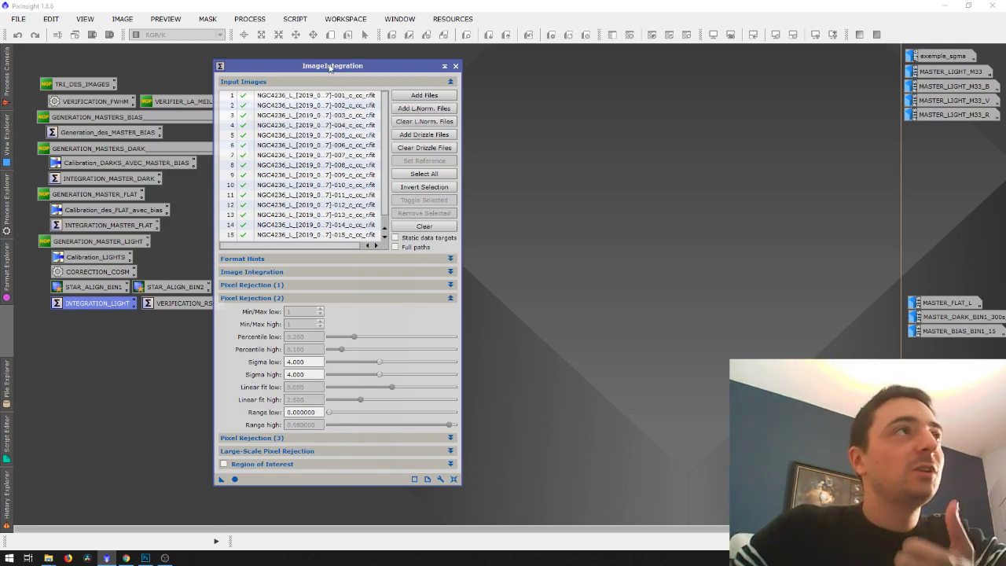
left_click_drag(328, 66, 143, 52)
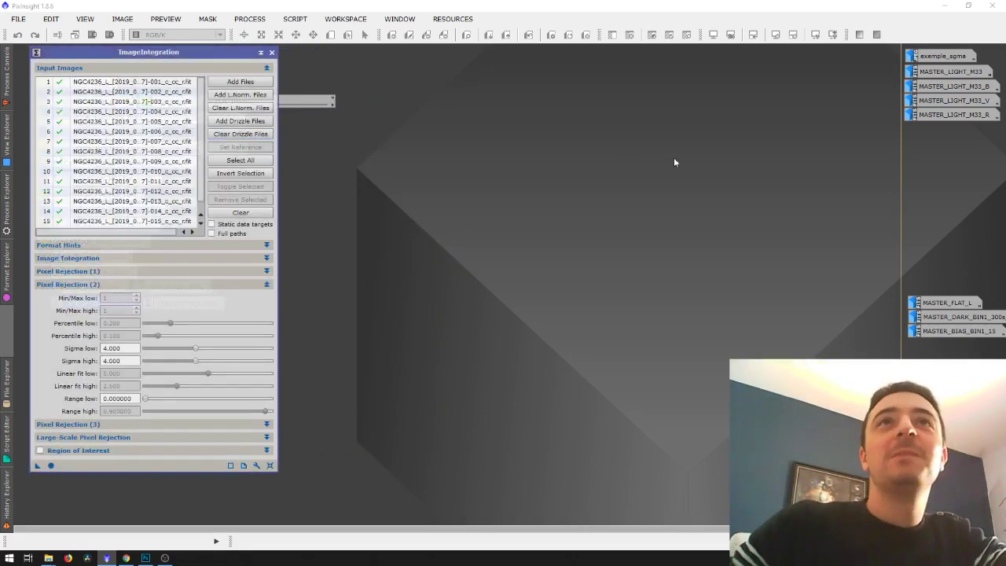
double_click(943, 56)
left_click_drag(419, 82, 648, 99)
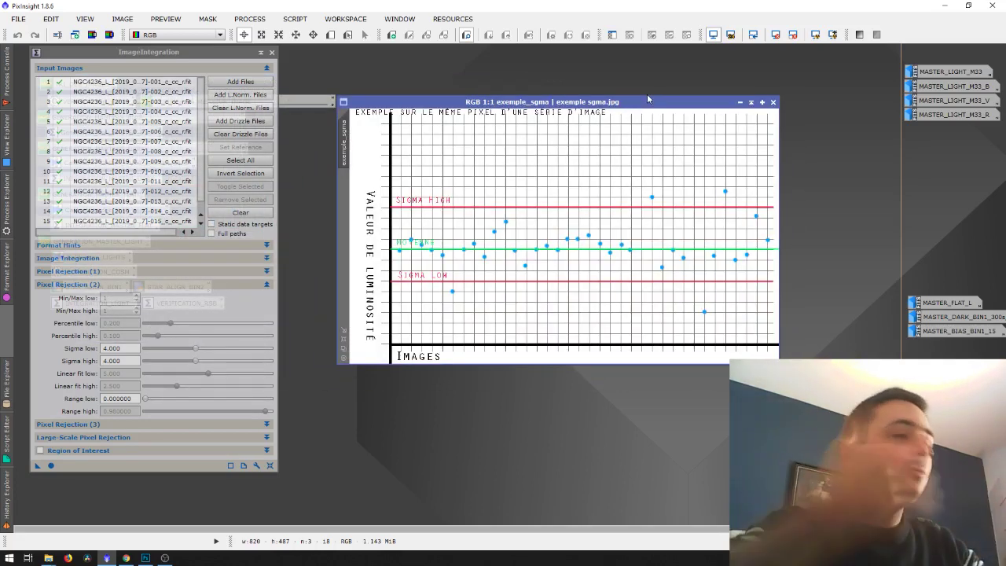
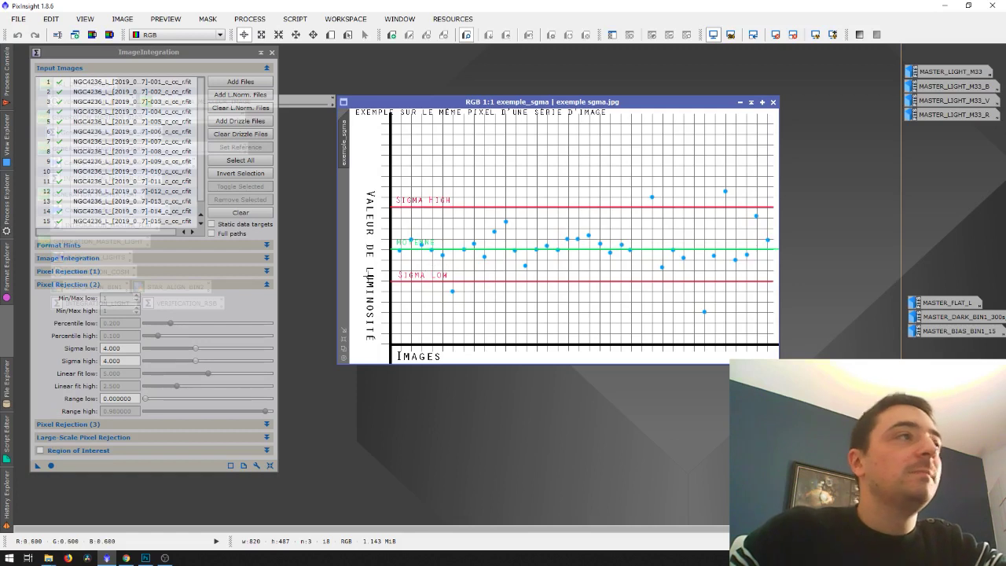
left_click(77, 259)
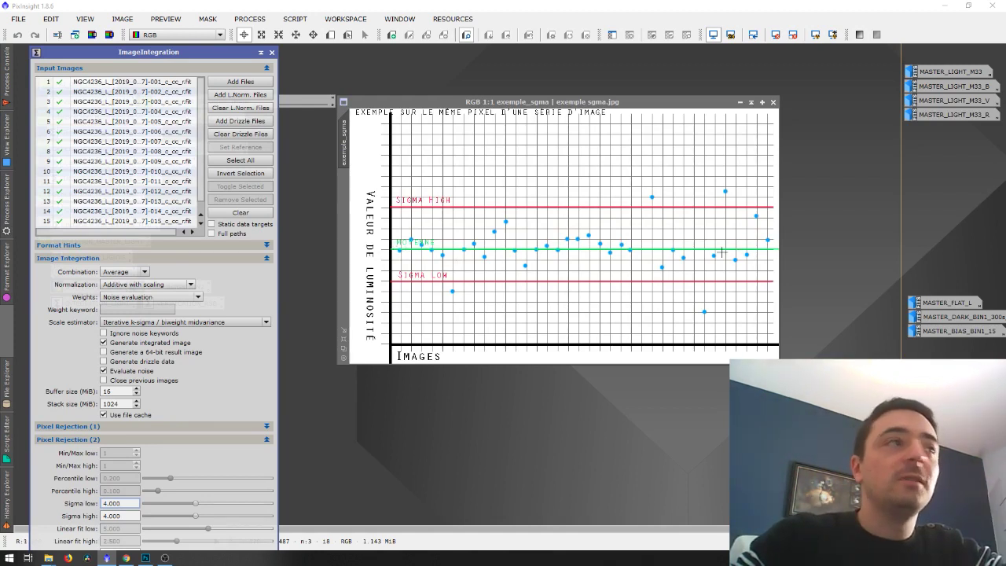
left_click(93, 260)
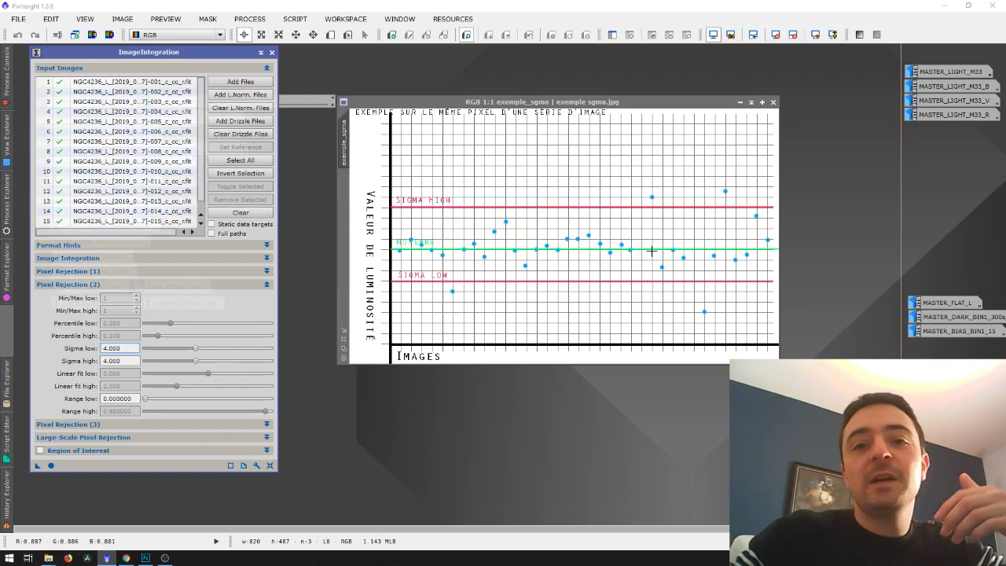
left_click(740, 102)
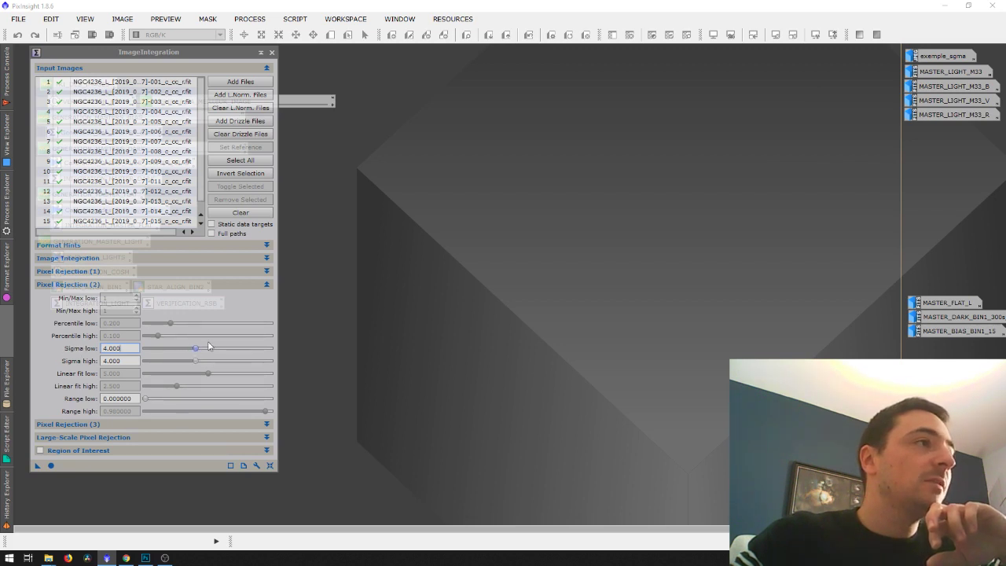
- Set Sigma low to 3.100 and Sigma high to 3.400, using the sigma example chart as a reference
double_click(924, 61)
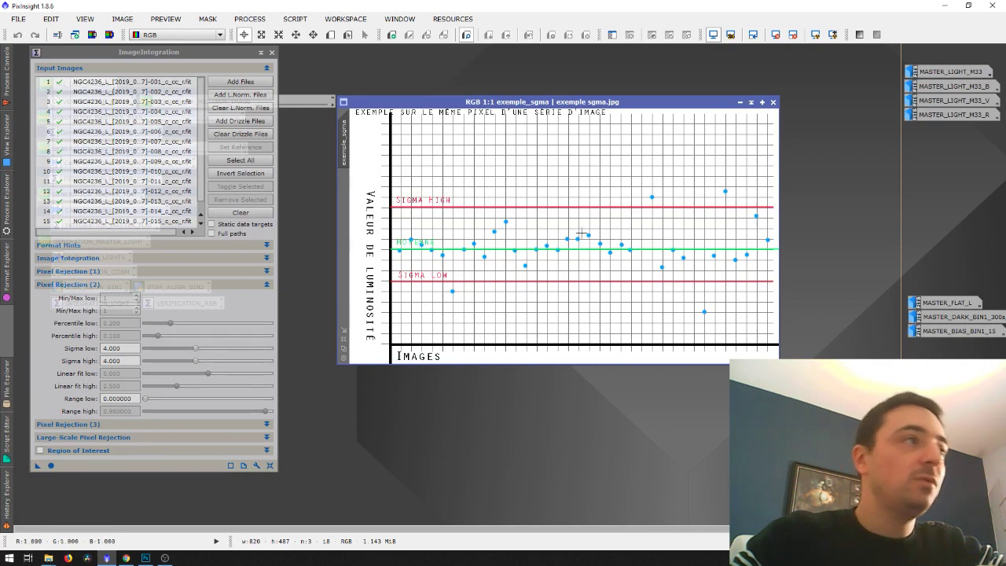
left_click_drag(195, 348, 178, 350)
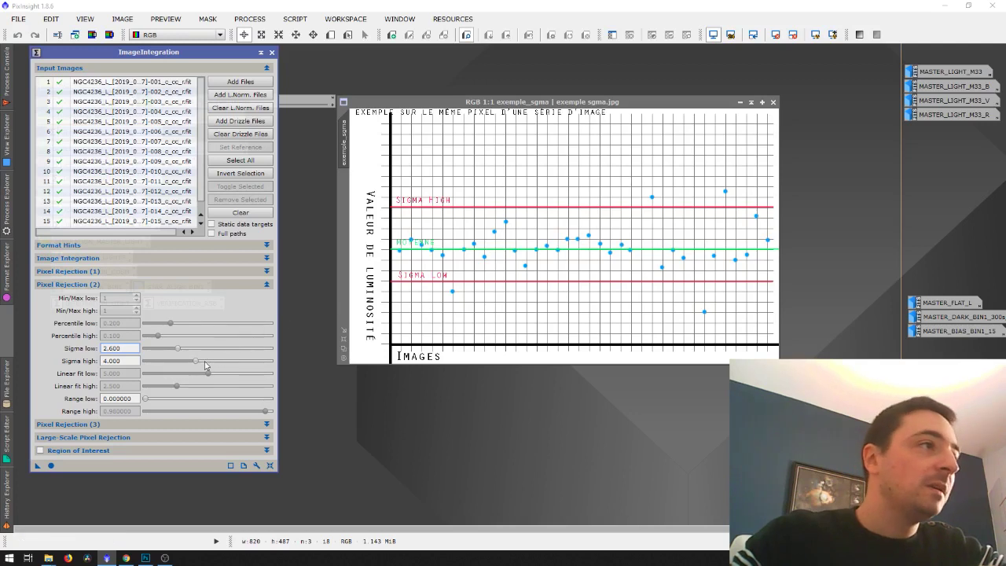
left_click_drag(196, 360, 184, 361)
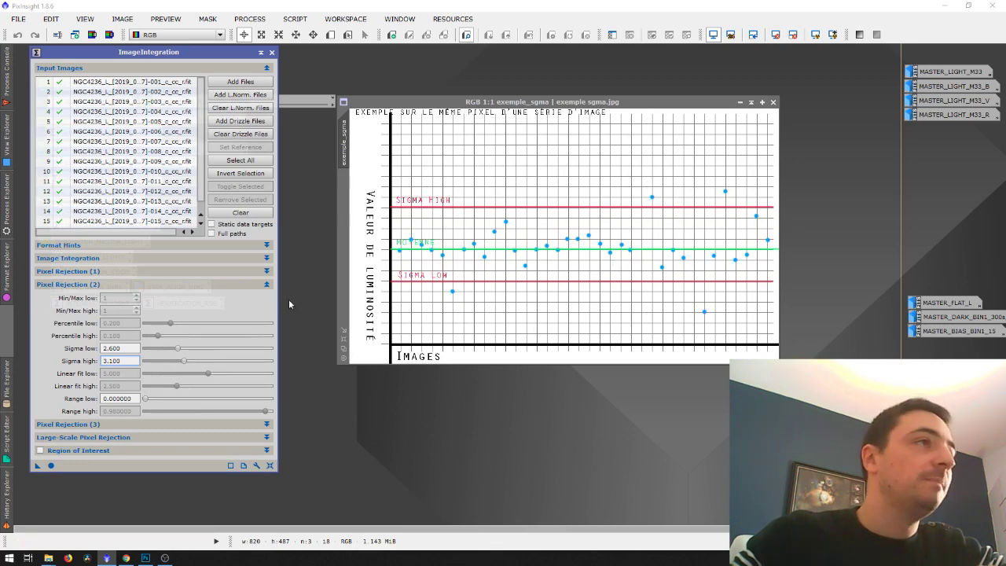
left_click(739, 102)
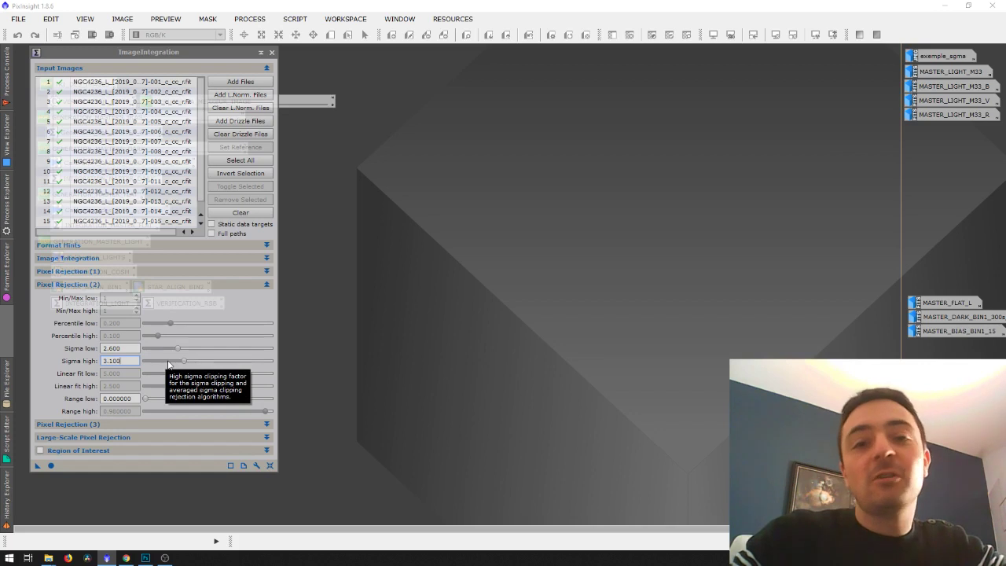
left_click_drag(184, 361, 184, 348)
left_click(178, 348)
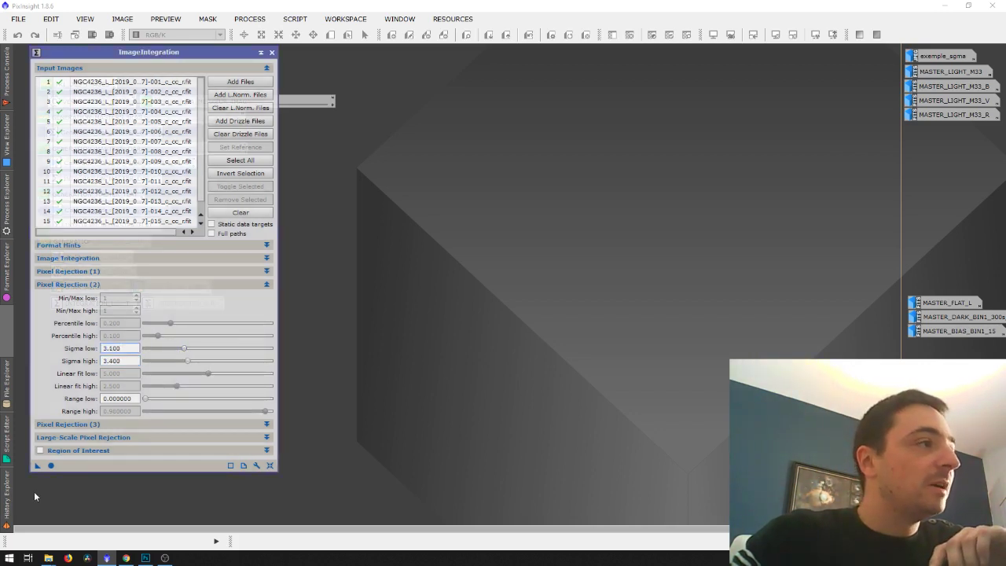
- Run the image integration and check its pixel rejection percentages and noise estimates in the process console
left_click(51, 465)
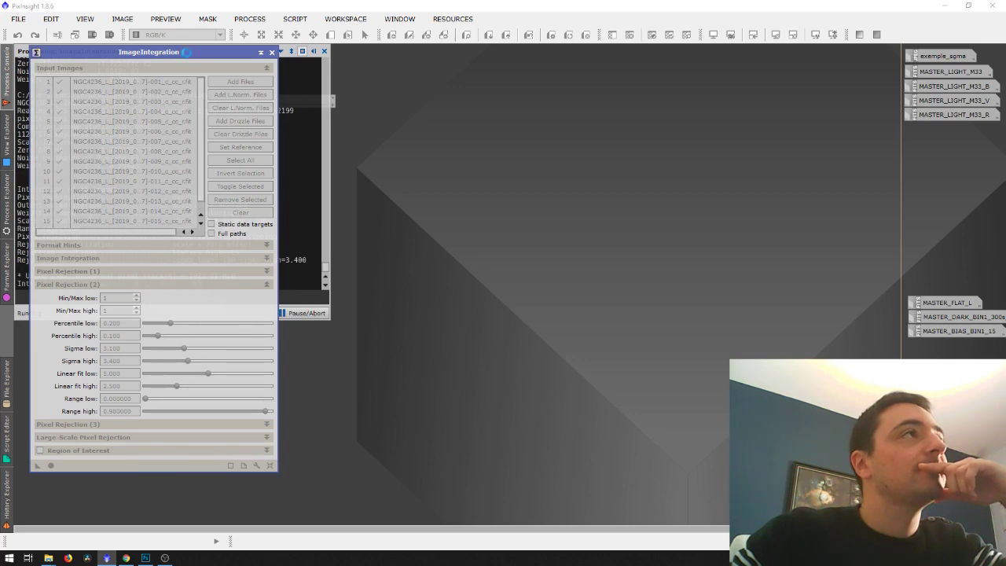
left_click_drag(216, 52, 488, 78)
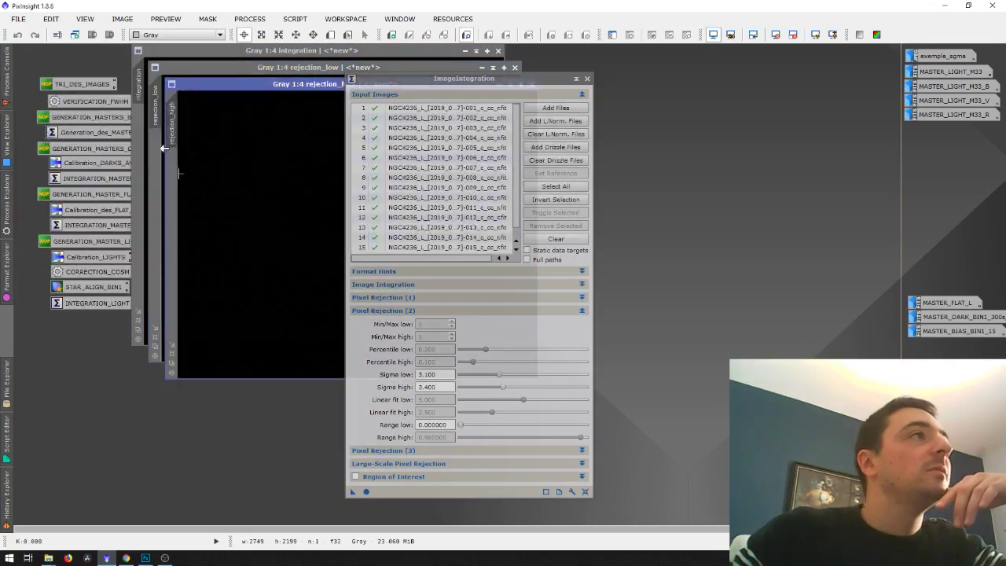
left_click(5, 159)
left_click(8, 206)
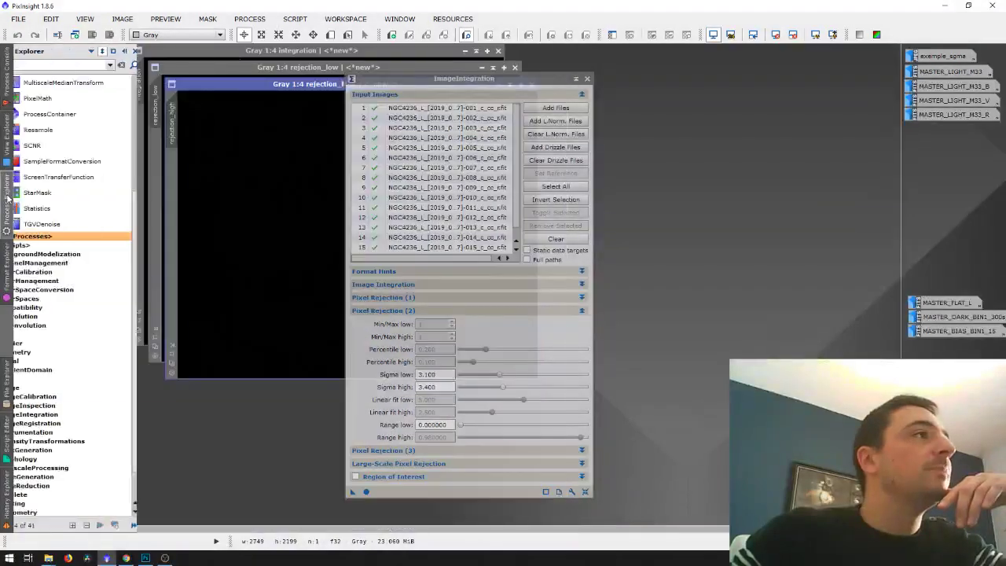
left_click(4, 260)
left_click(6, 138)
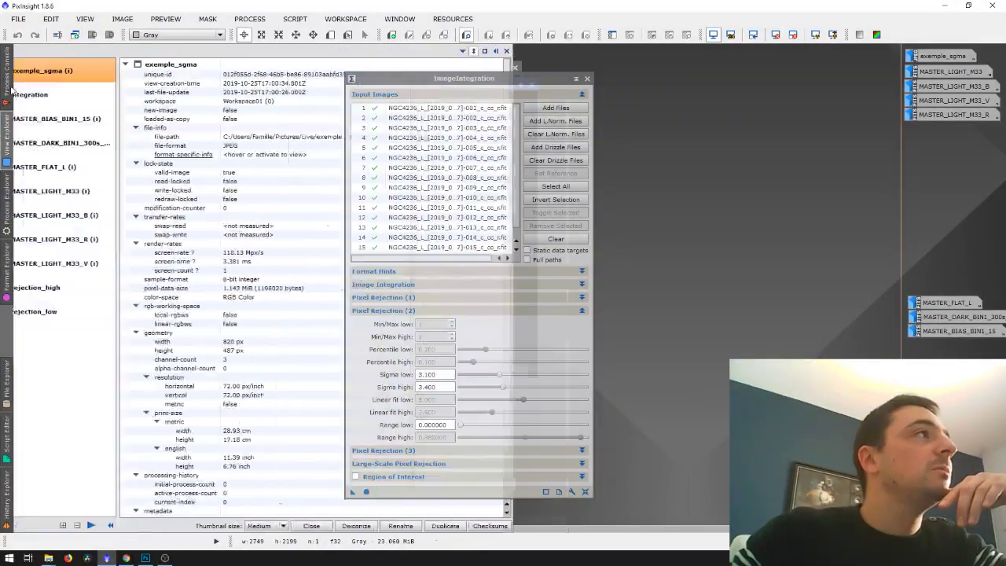
left_click(3, 92)
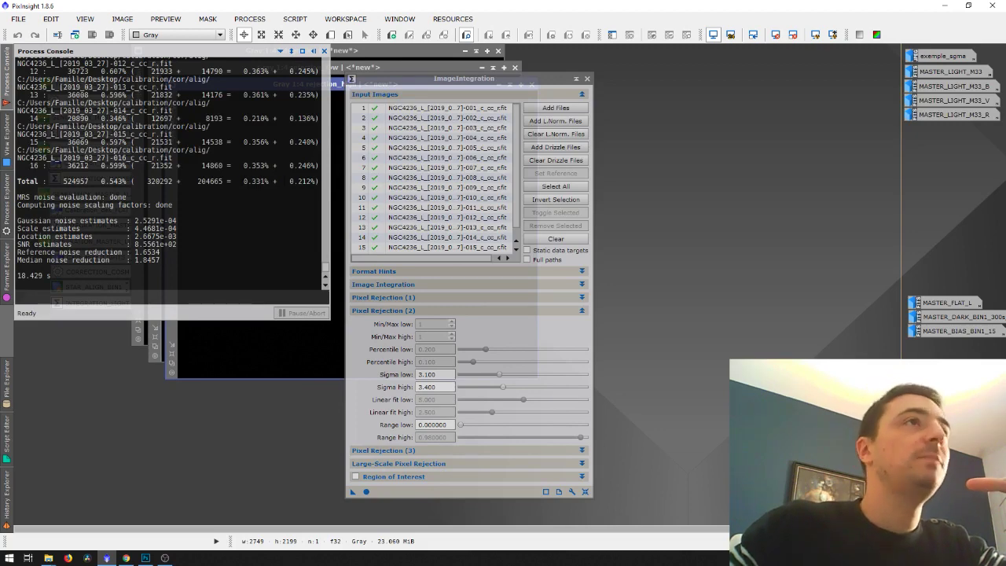
- Auto-stretch the rejection_high map and inspect it at 1:1, then close both rejection maps
left_click_drag(375, 79, 613, 64)
left_click(485, 92)
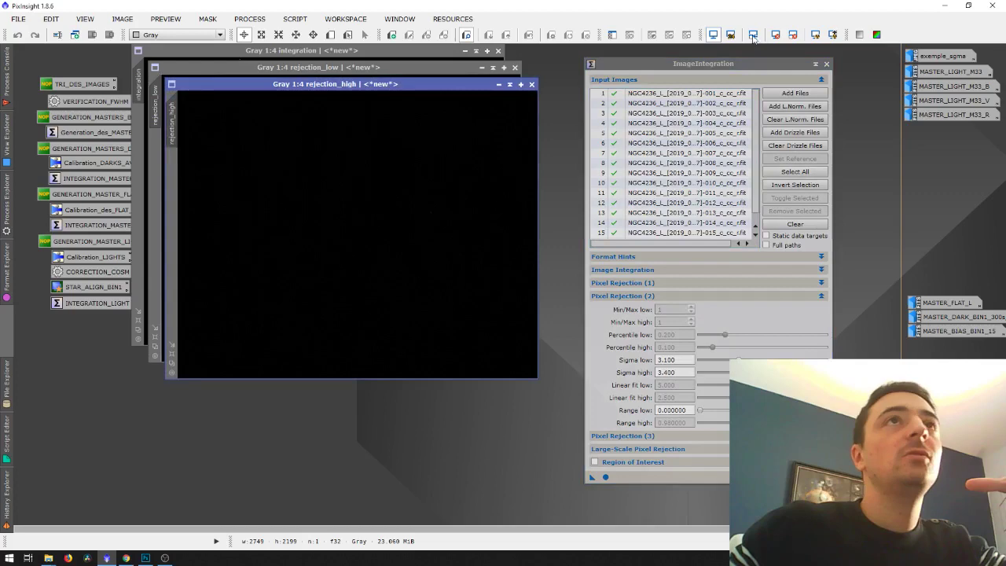
left_click(816, 36)
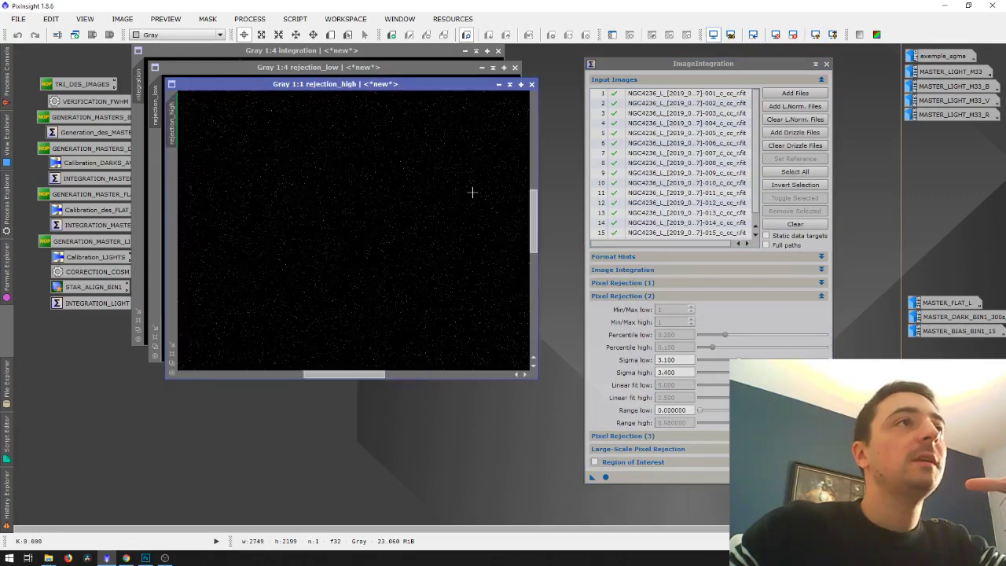
left_click_drag(472, 192, 319, 244)
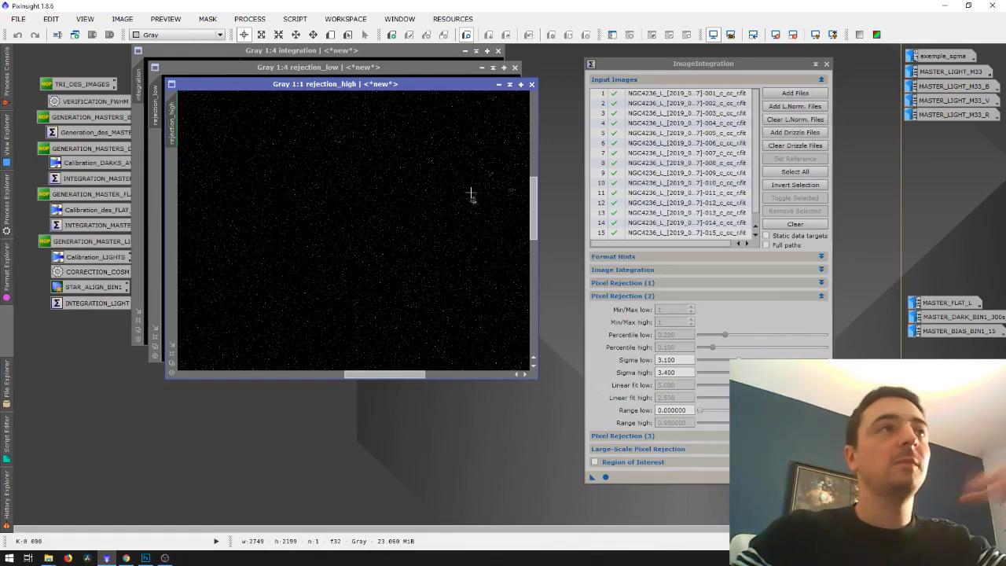
scroll(450, 188, "down", 3)
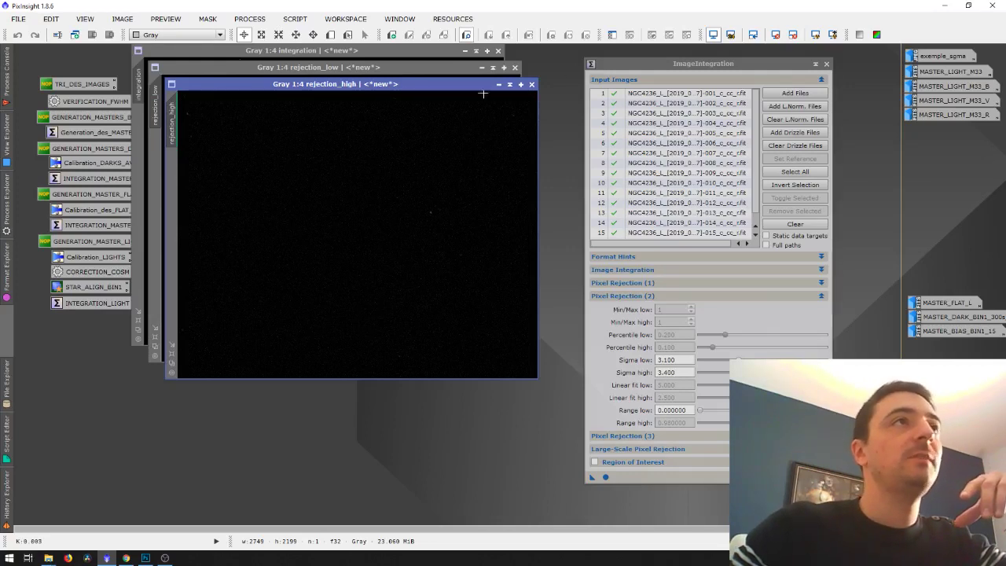
left_click(531, 84)
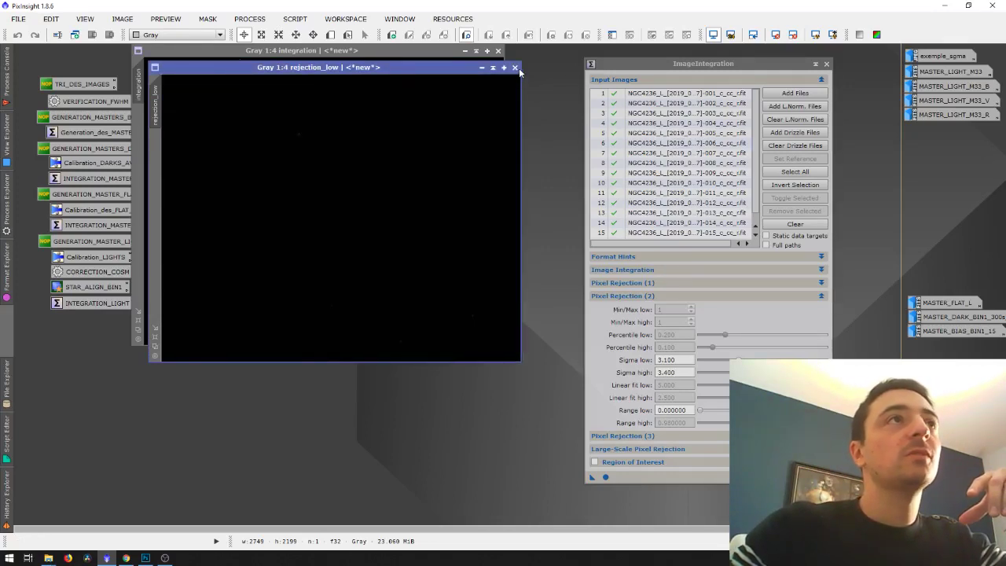
left_click(515, 68)
- Auto-stretch the integrated galaxy image to inspect it at 1:1, then close it and the ImageIntegration process
left_click(815, 35)
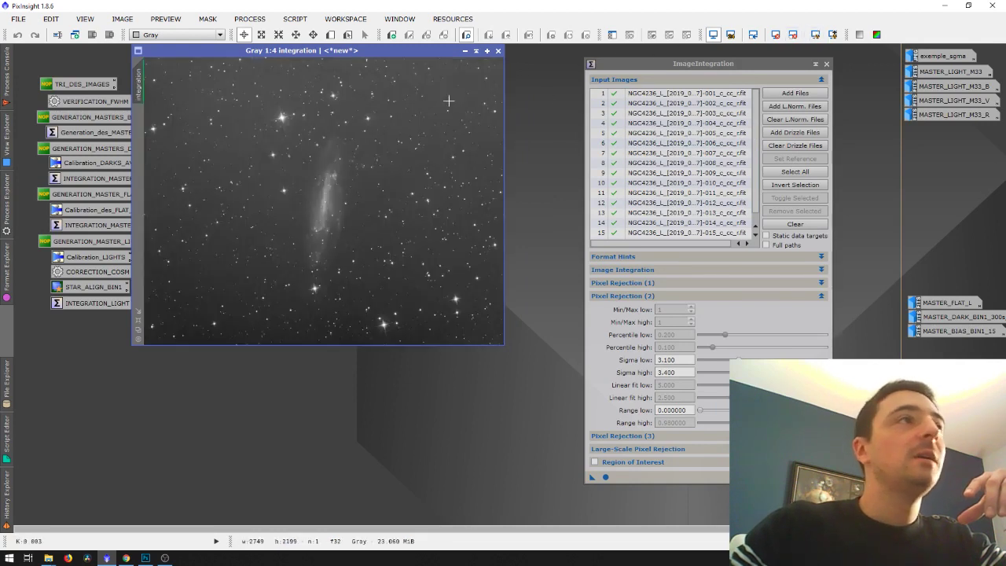
scroll(368, 182, "up", 2)
scroll(357, 214, "up", 1)
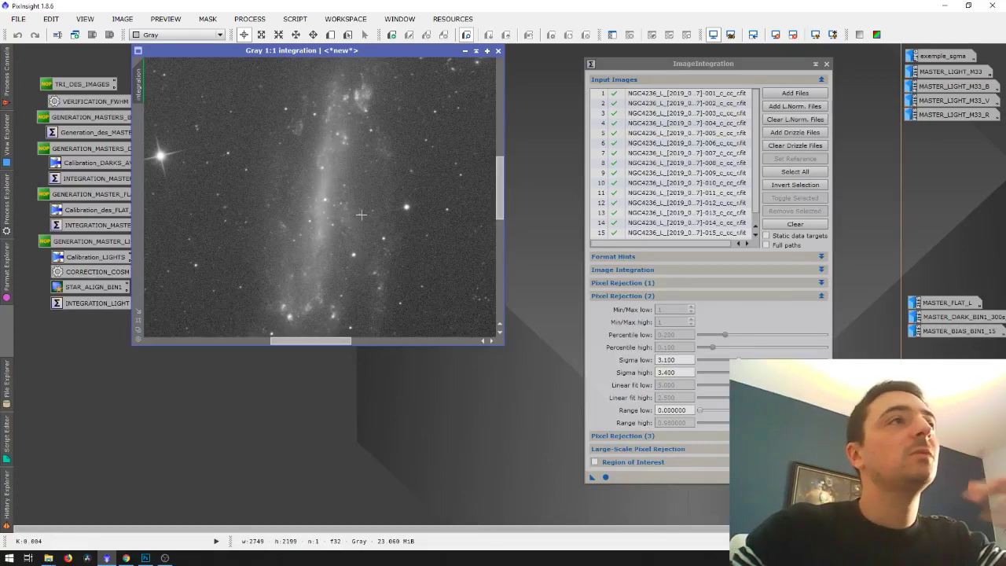
scroll(361, 215, "down", 3)
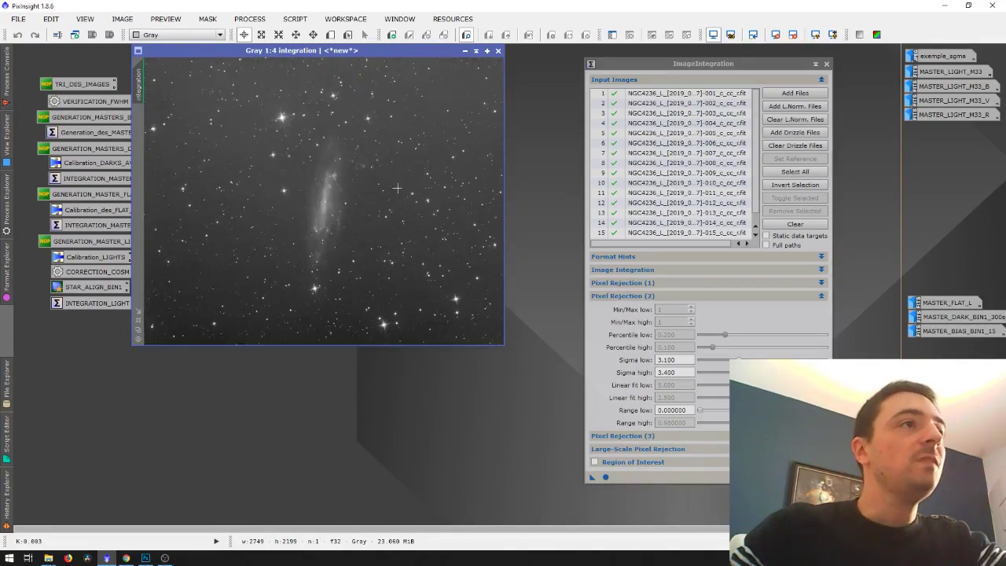
left_click(498, 51)
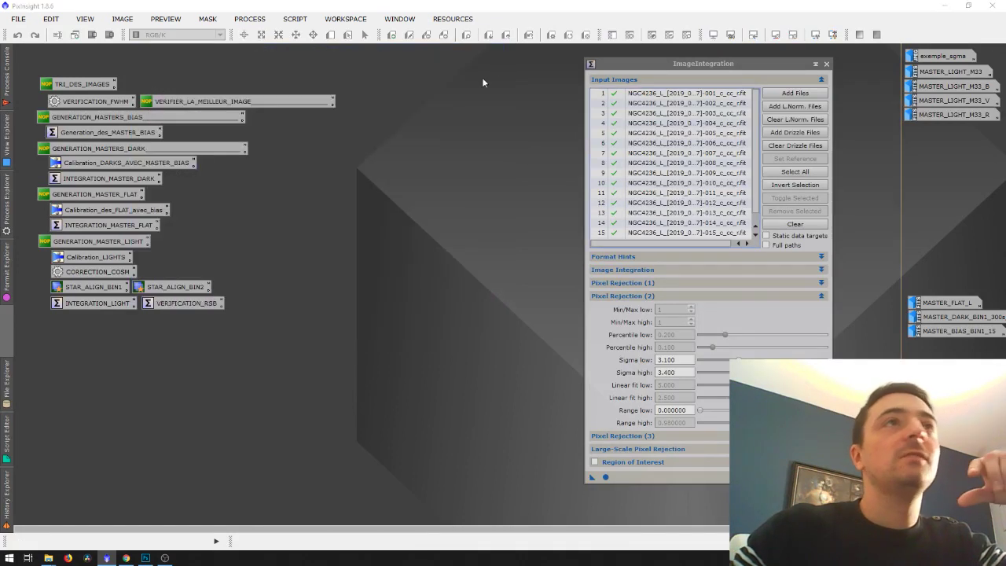
left_click(826, 65)
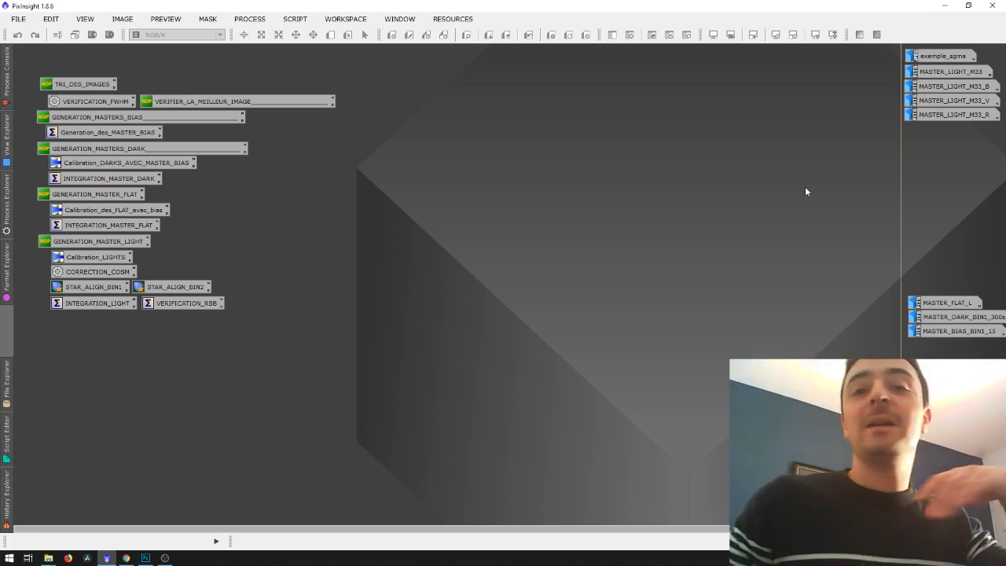
- Open the MASTER_LIGHT_M33 image and remove its screen stretch to show the unstretched linear data
mouse_move(943, 70)
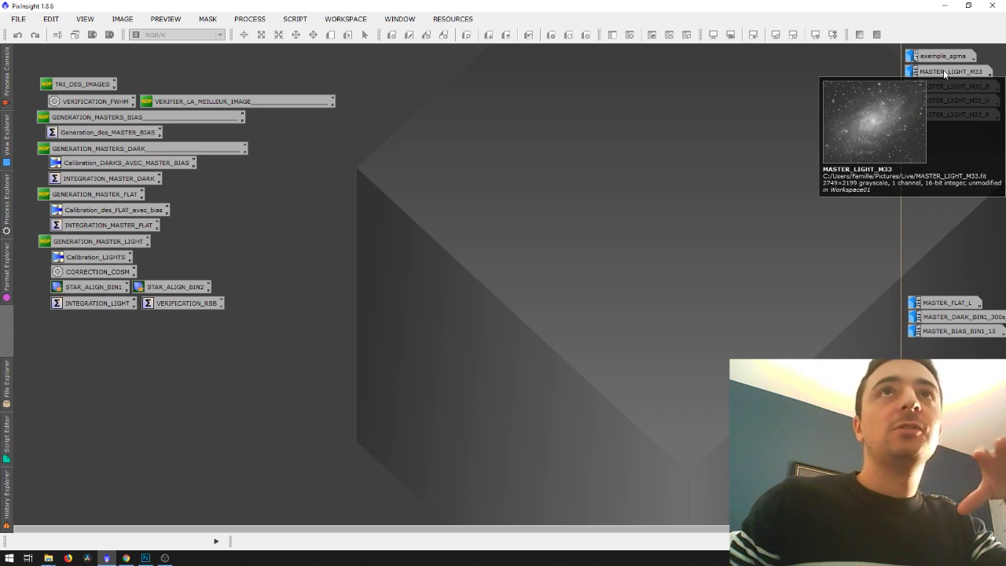
double_click(943, 71)
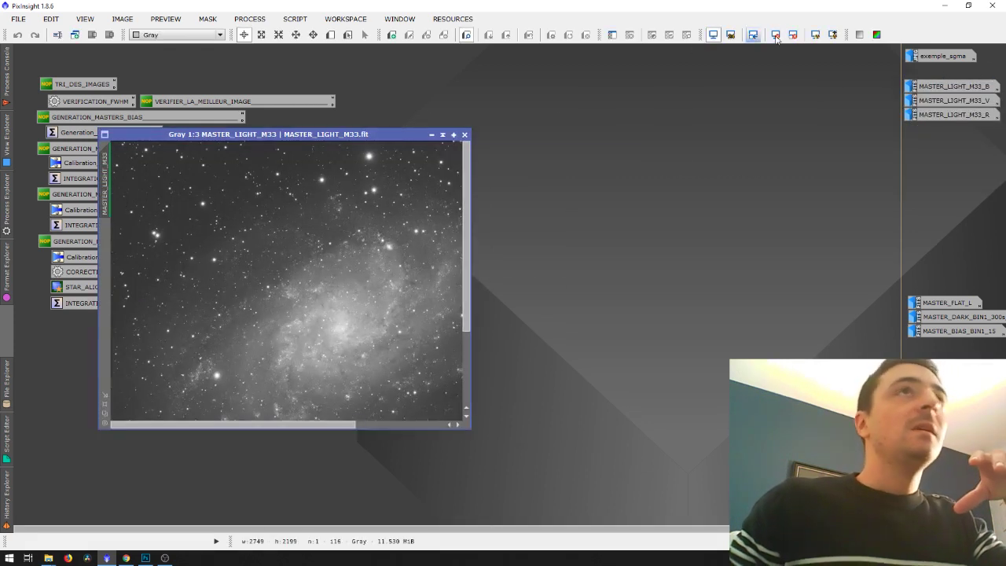
left_click(712, 35)
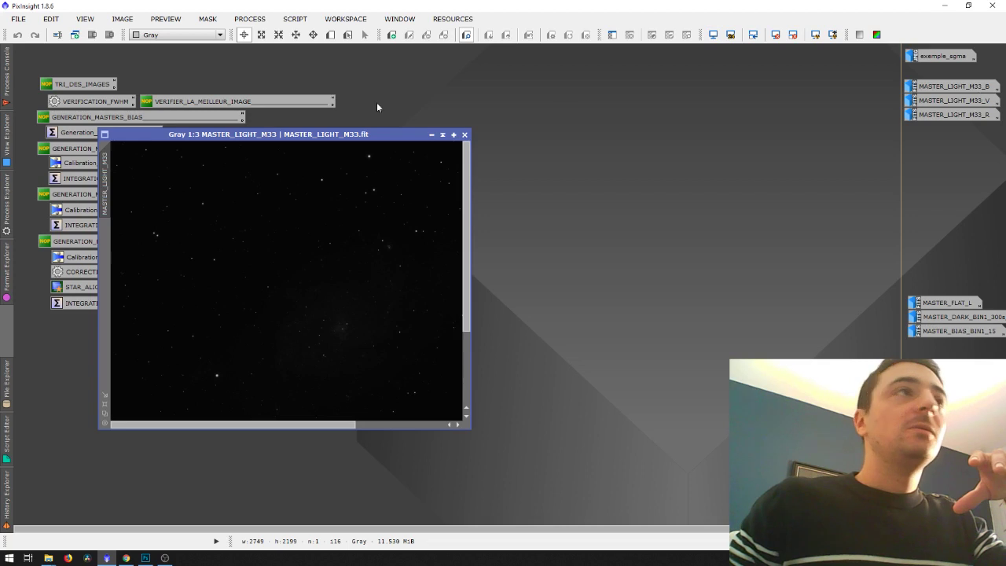
left_click_drag(364, 134, 352, 96)
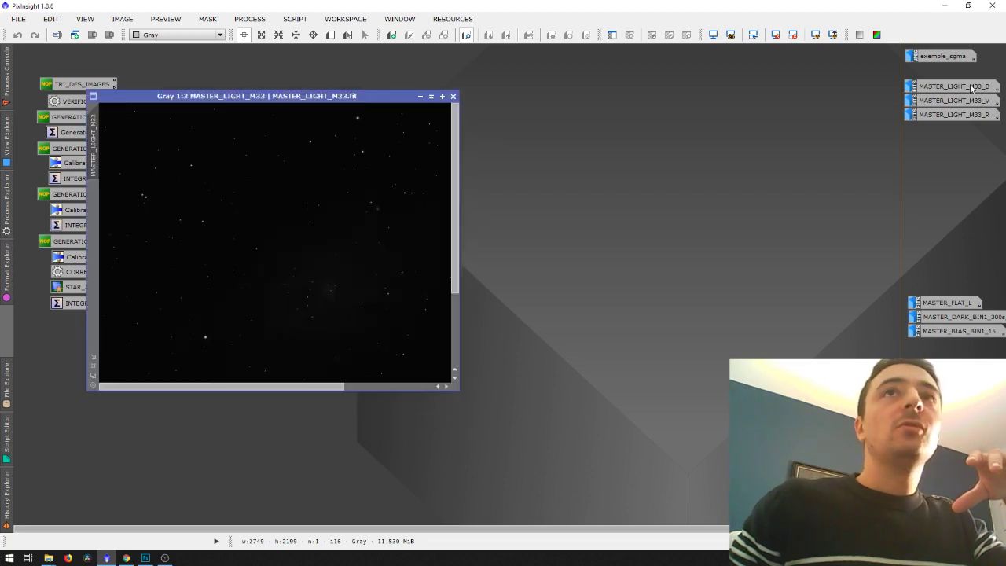
- Open the MASTER_LIGHT_M33_B and MASTER_LIGHT_M33_V images and arrange them alongside MASTER_LIGHT_M33 in the workspace
double_click(941, 86)
left_click_drag(359, 150, 717, 95)
left_click_drag(314, 96, 261, 74)
left_click_drag(554, 94, 517, 76)
double_click(939, 101)
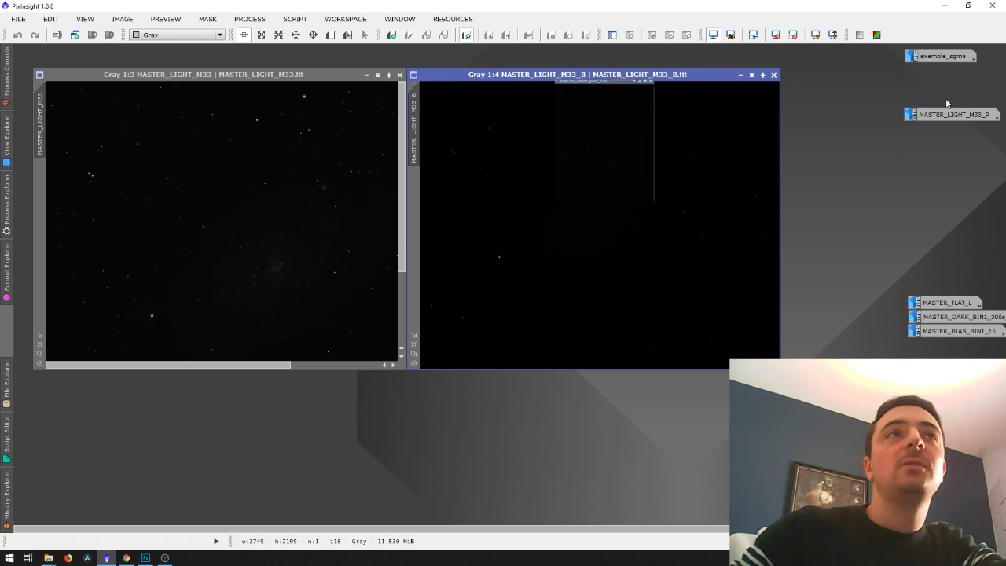
left_click_drag(272, 77, 485, 130)
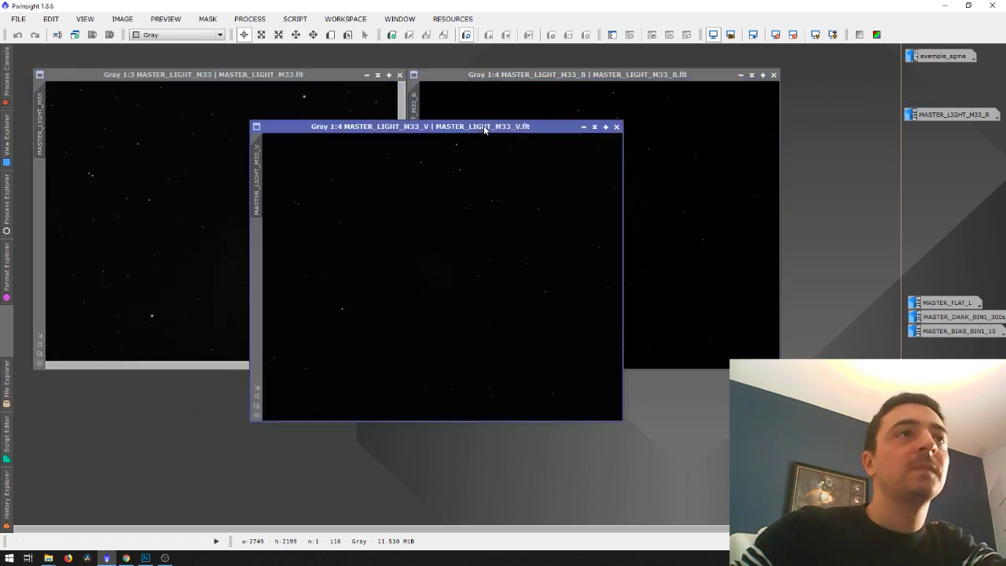
- Auto-stretch the MASTER_LIGHT_M33_V image to inspect it, remove the stretch and move its window aside
left_click(815, 39)
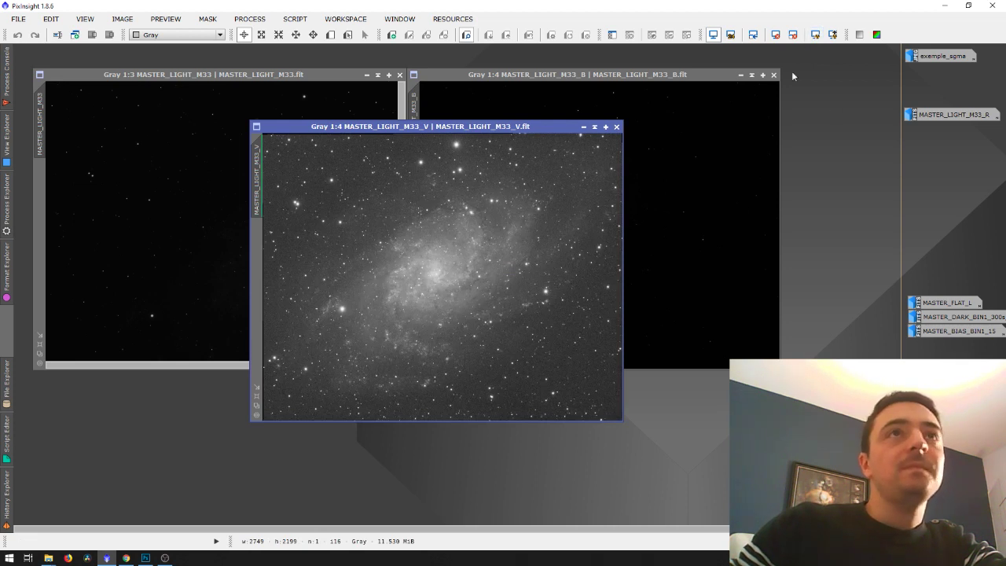
left_click(713, 36)
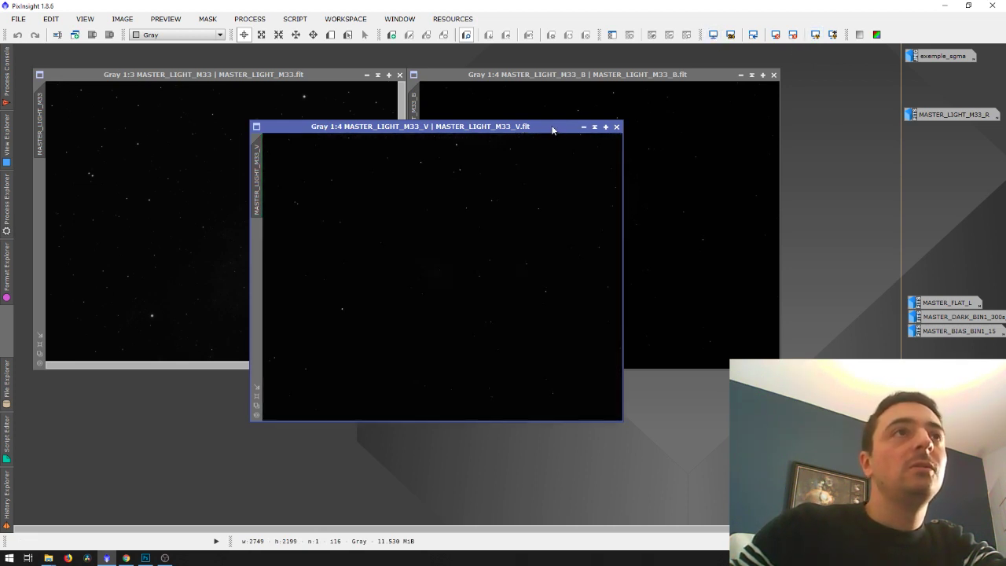
left_click_drag(553, 130, 723, 132)
- Look at the M33, B and V masters, open MASTER_LIGHT_M33_R, and minimize the R, V and B images
left_click(298, 76)
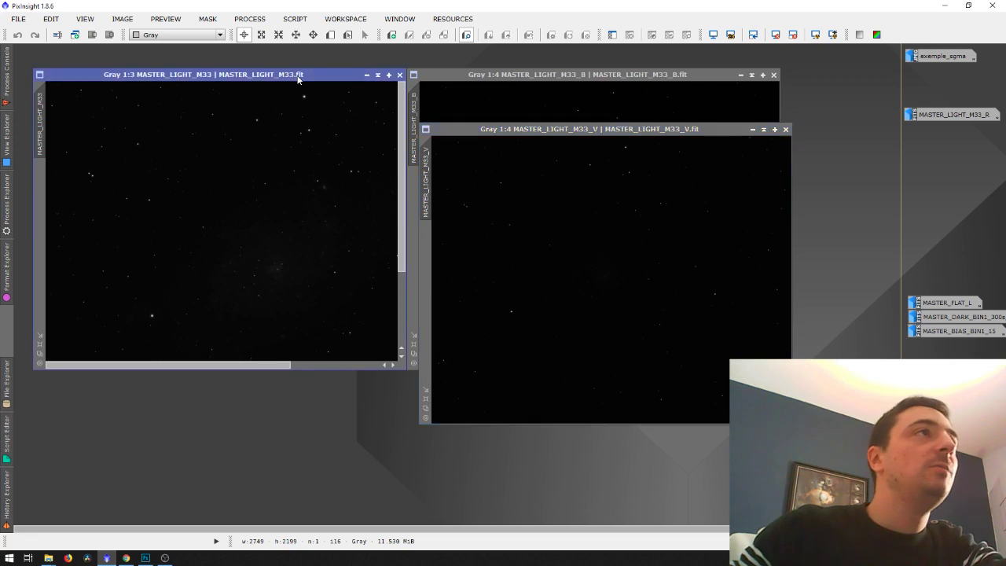
left_click(602, 78)
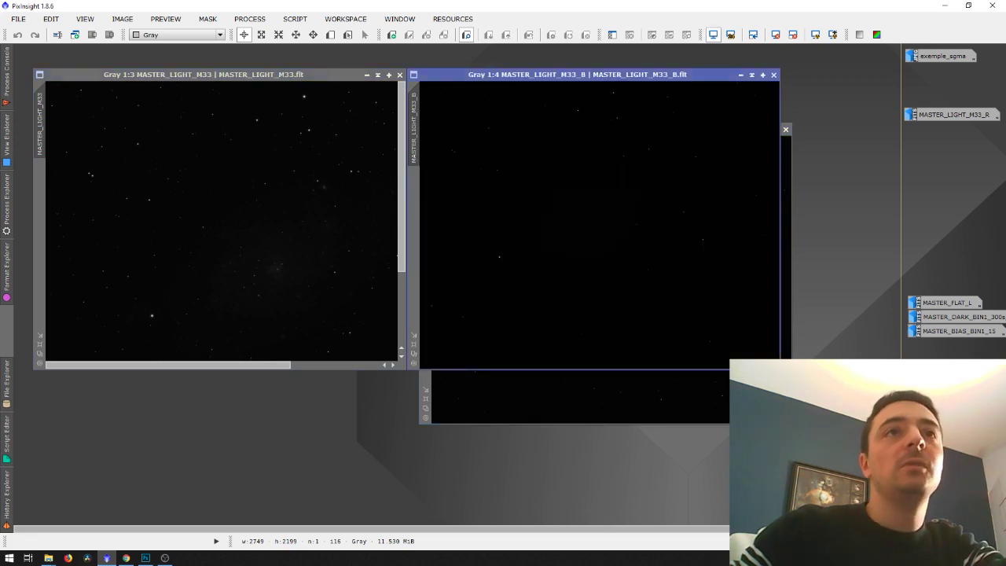
left_click(787, 234)
double_click(951, 115)
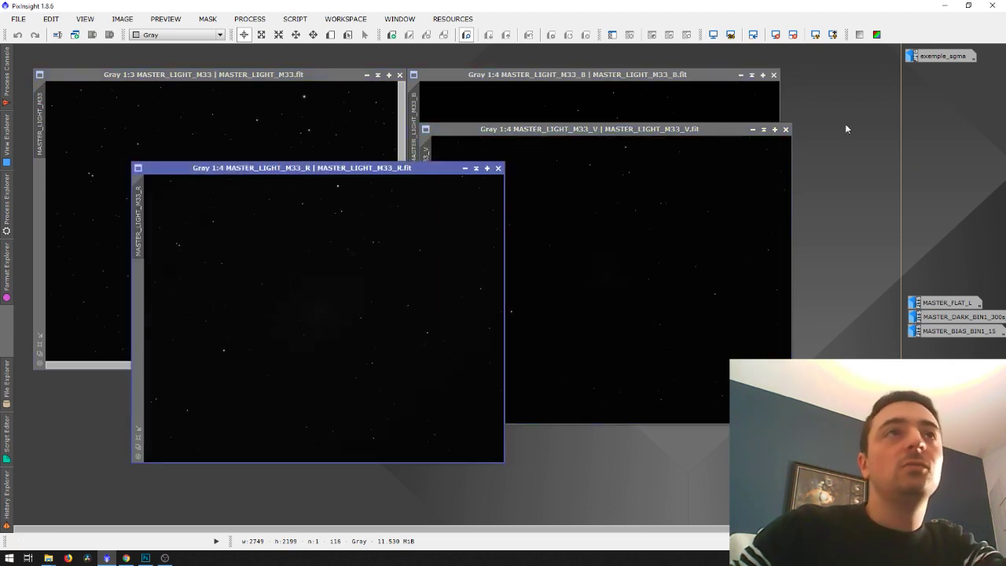
left_click(465, 168)
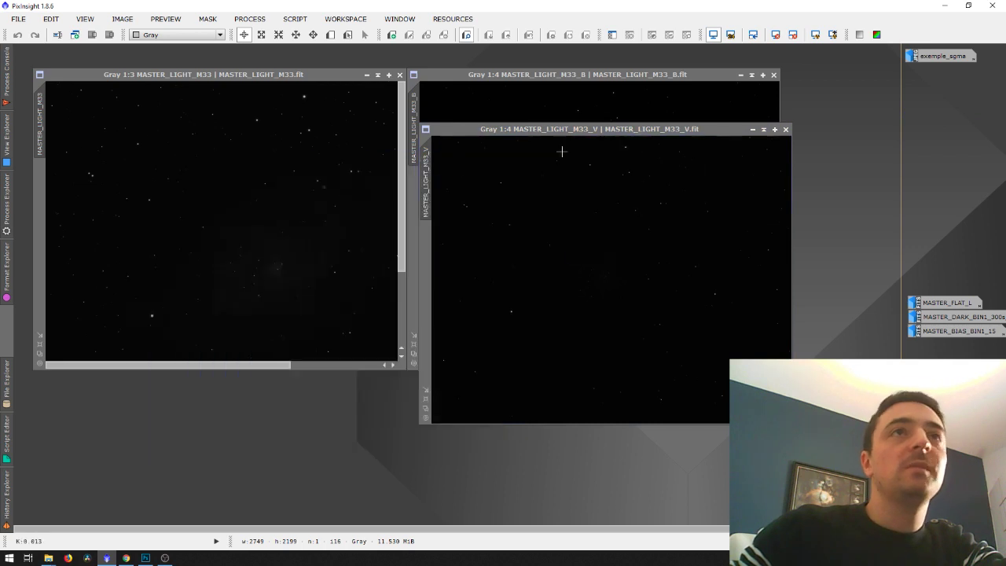
left_click(752, 129)
left_click(741, 74)
- Maximize MASTER_LIGHT_M33, look through the View Explorer and Process Explorer, and restore the image window
left_click_drag(296, 76, 611, 102)
double_click(611, 103)
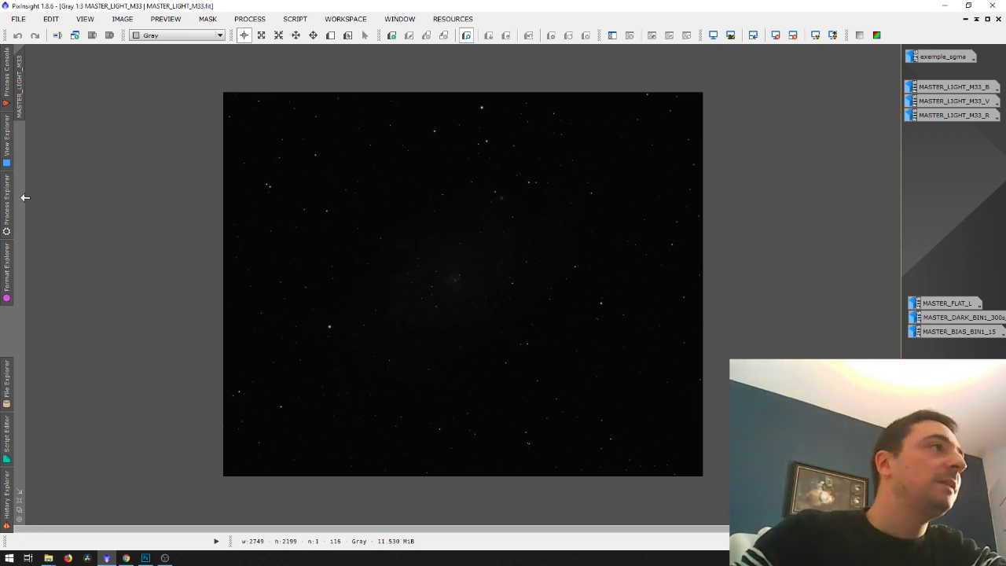
mouse_move(10, 134)
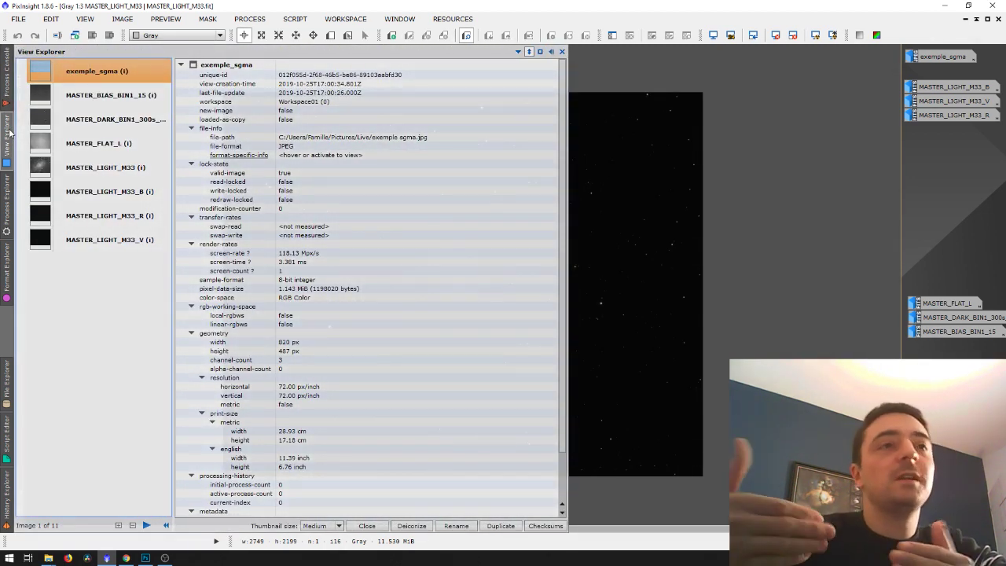
mouse_move(5, 203)
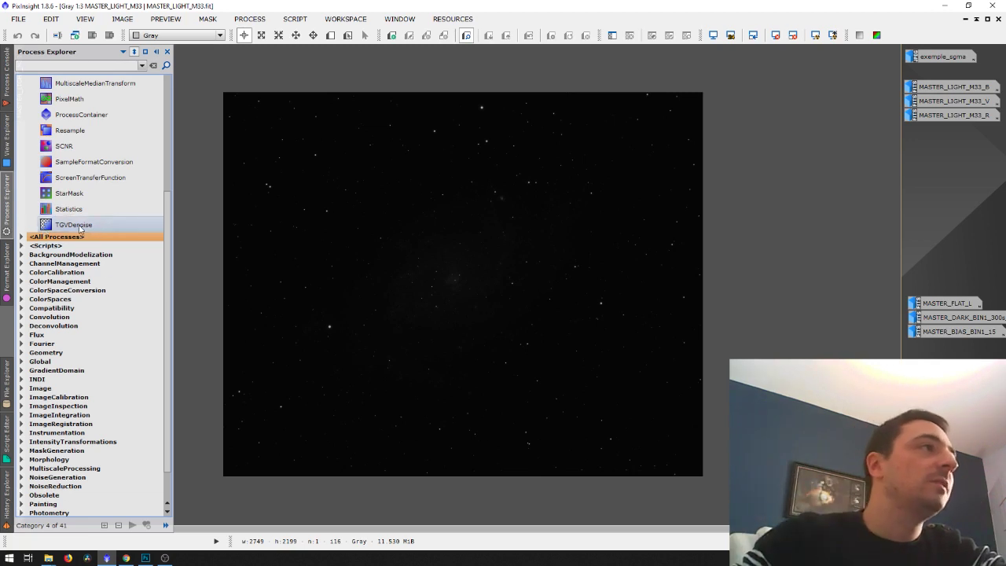
left_click(987, 18)
- Load the process icon set "traitement images avec MASTER" into the workspace
right_click(269, 203)
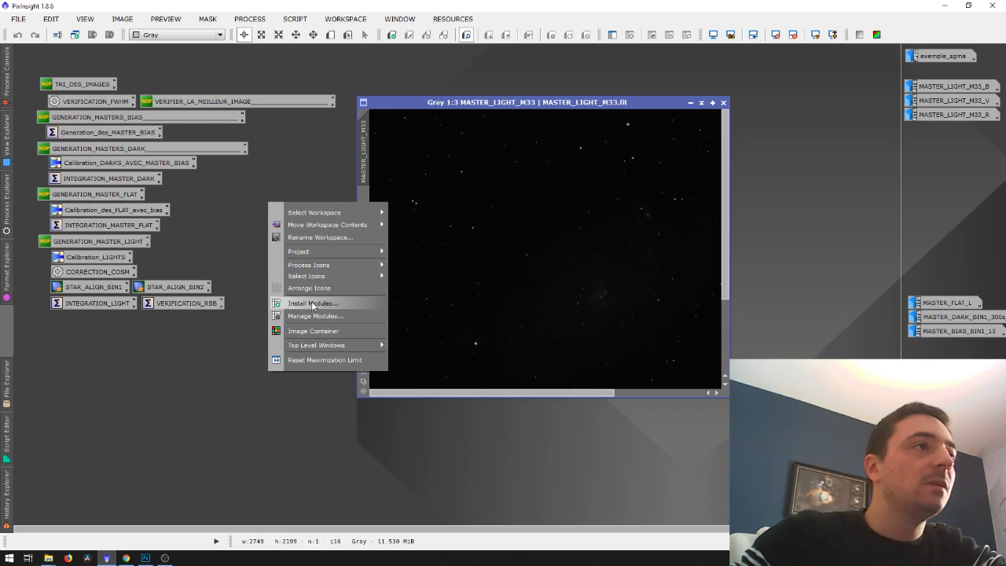
mouse_move(318, 267)
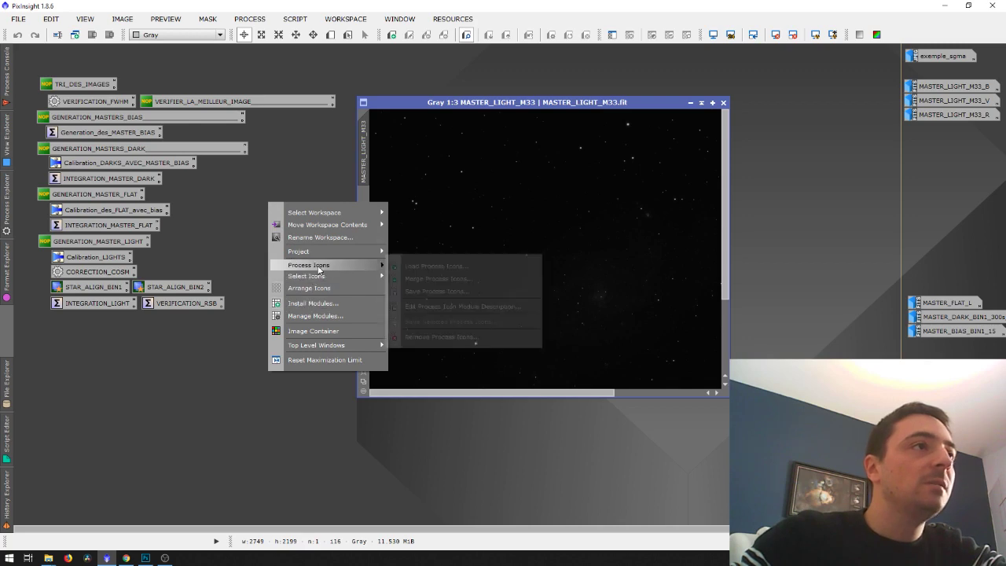
left_click(425, 266)
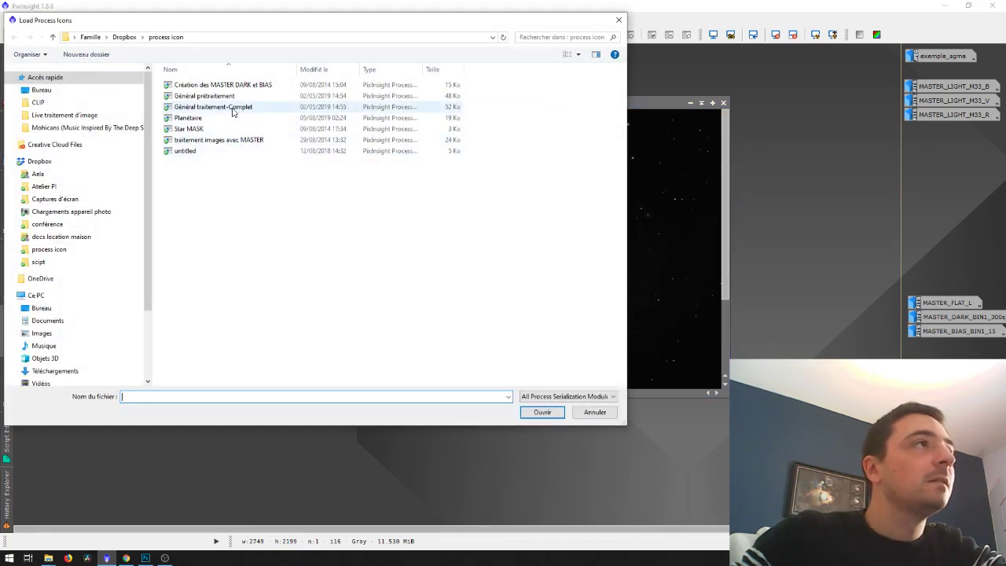
double_click(188, 140)
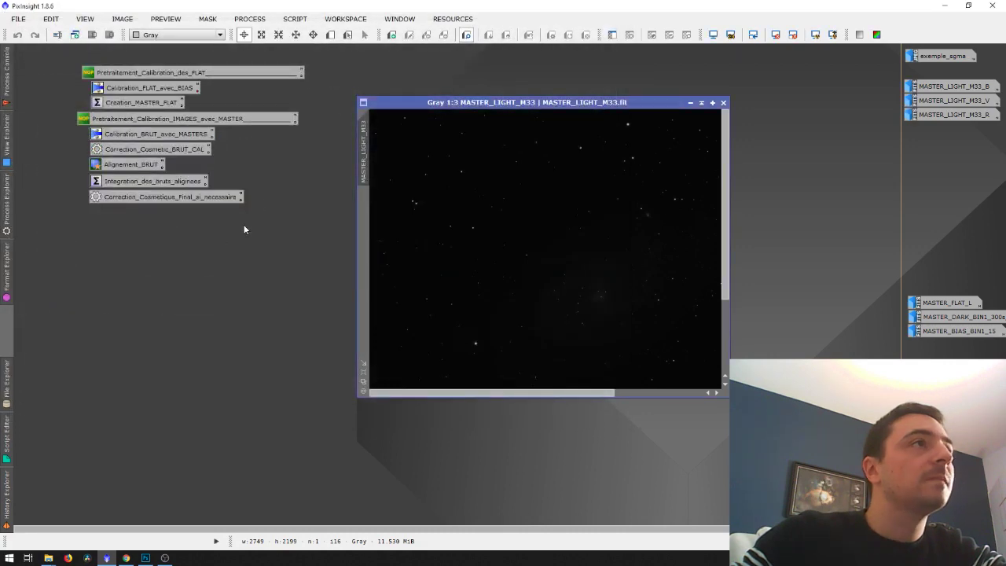
- Load the "Général traitement-Complet" process icon set and move the MASTER_LIGHT_M33 window clear of the icons
right_click(224, 274)
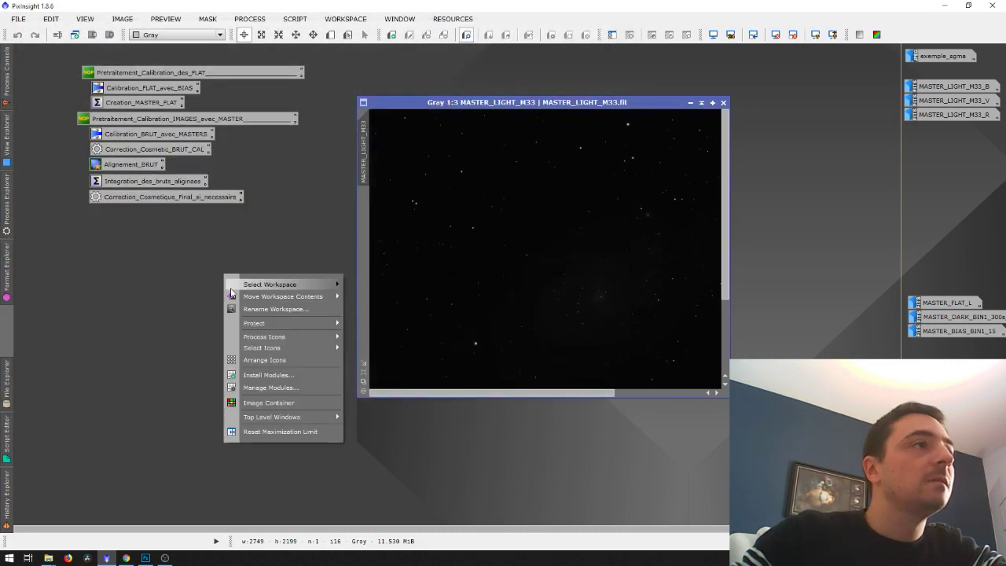
mouse_move(260, 338)
left_click(383, 337)
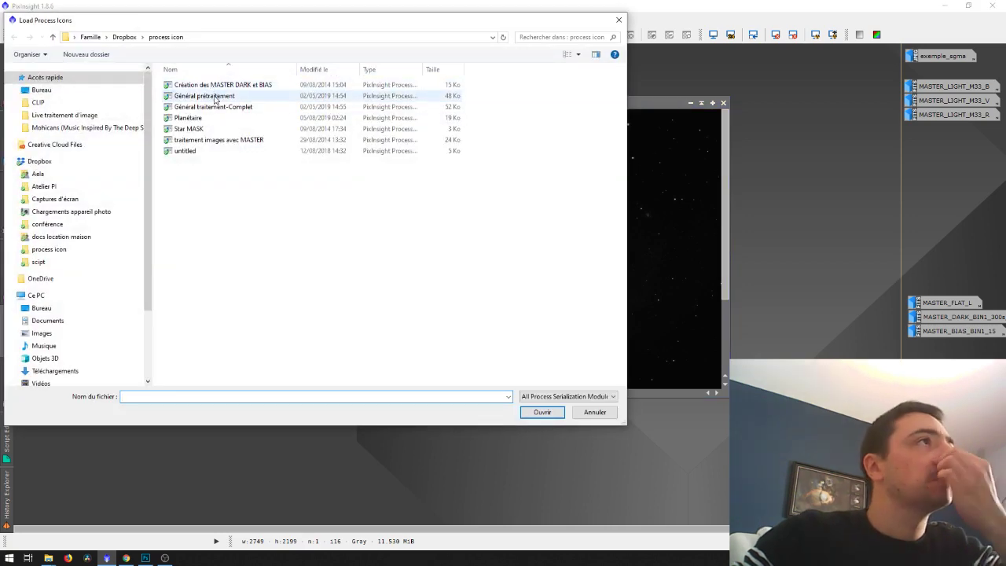
left_click(213, 96)
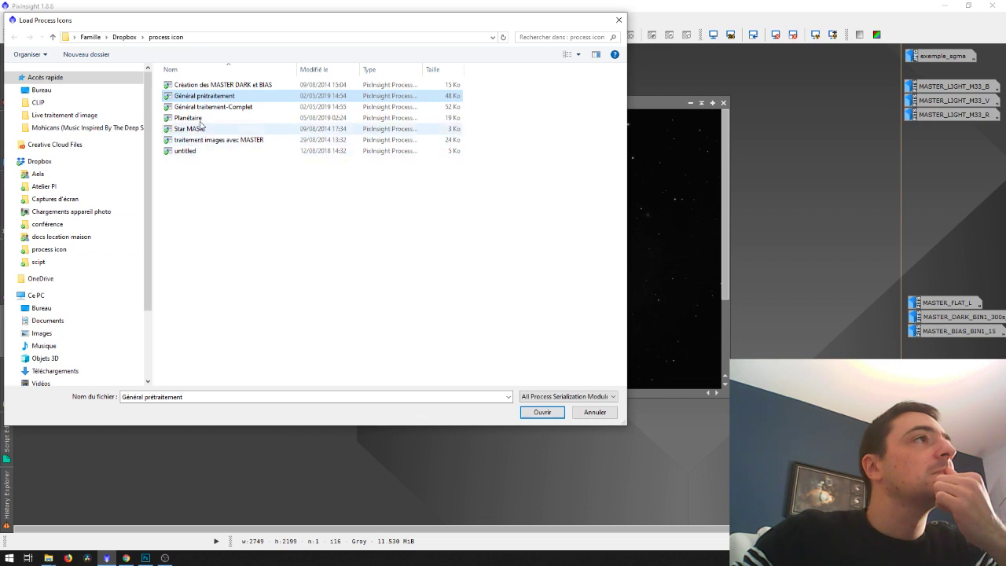
double_click(212, 107)
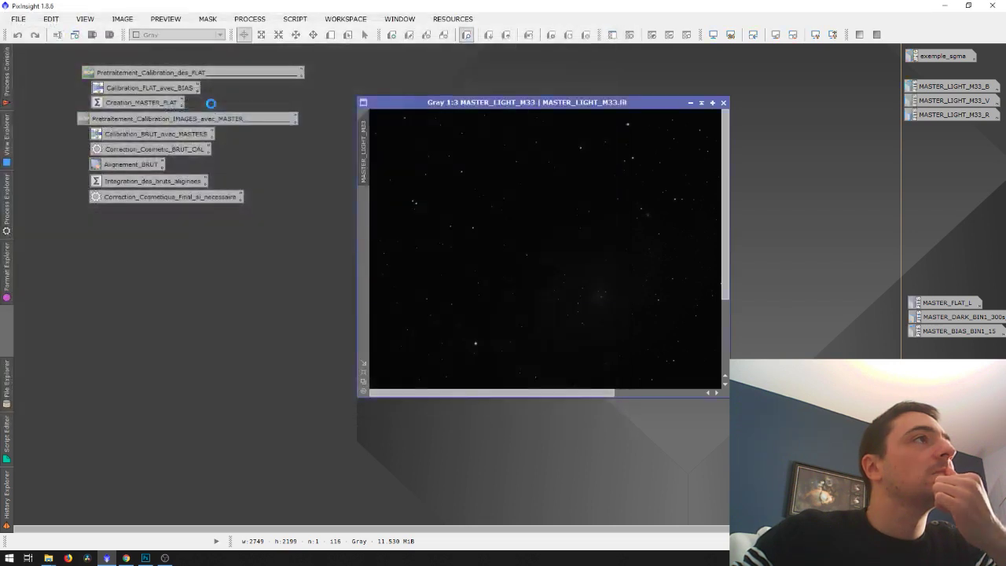
left_click_drag(529, 107, 573, 179)
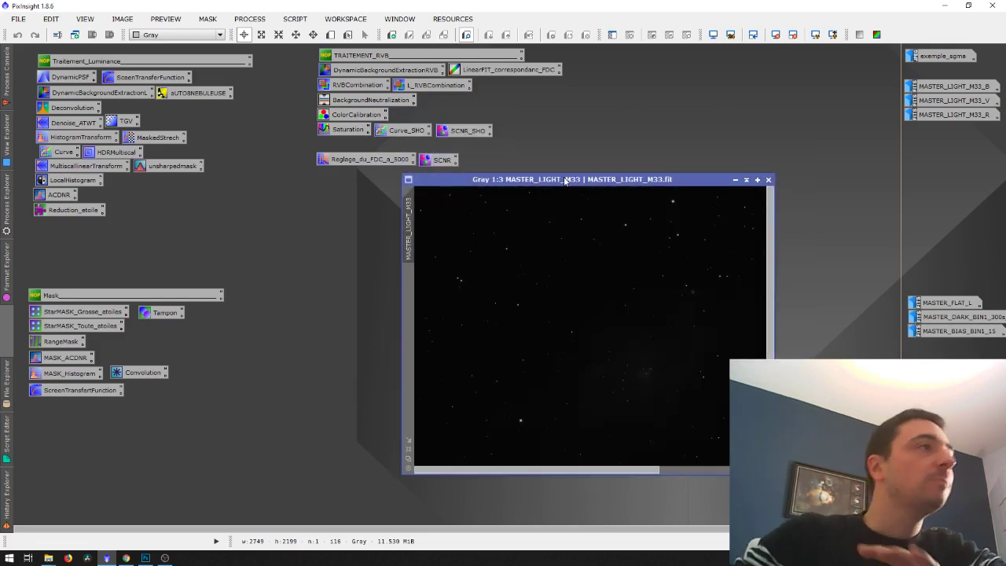
- Open the ScreenTransferFunction process from the complete list of processes
left_click(249, 18)
mouse_move(248, 35)
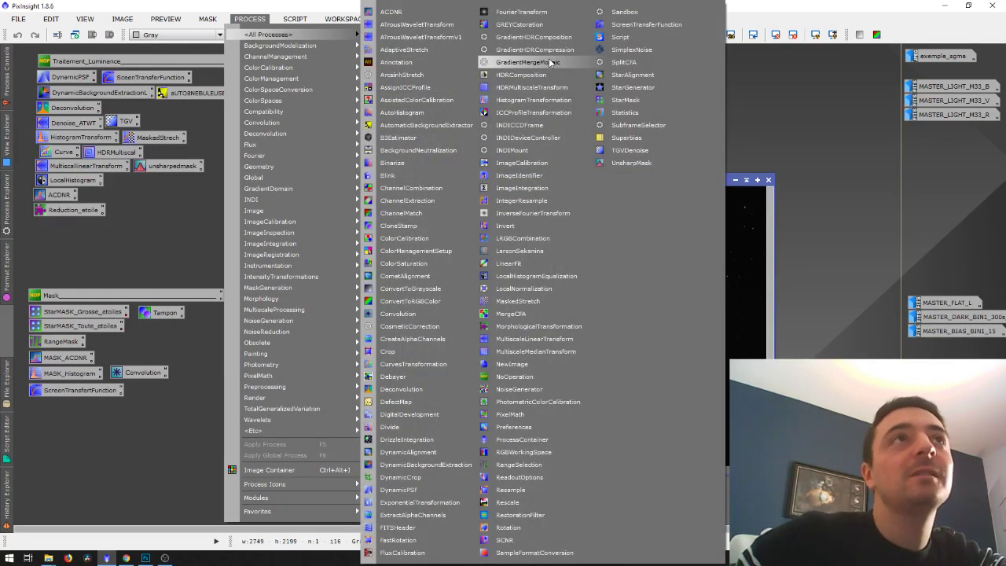
left_click(621, 26)
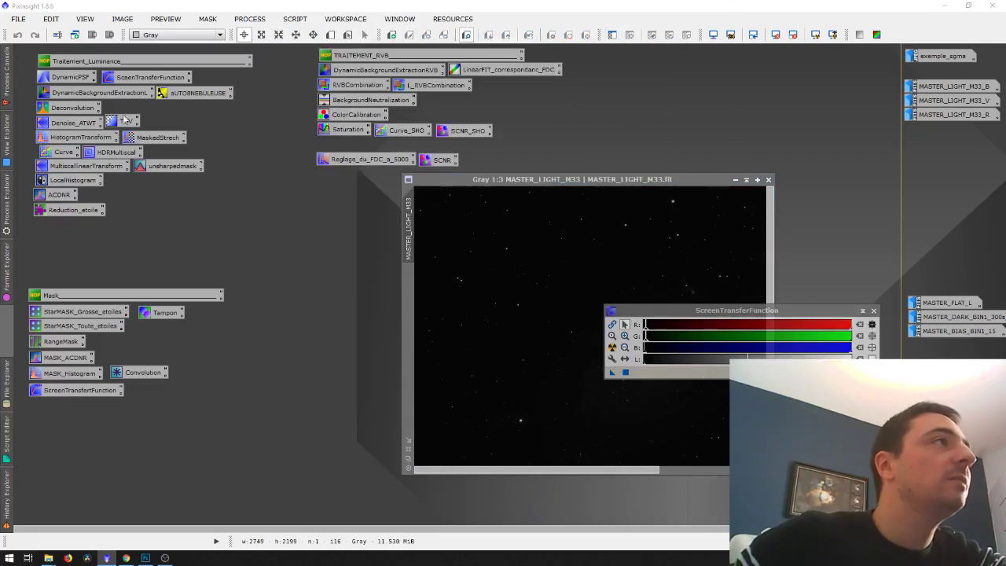
- Create a ScreenTransferFunction process icon in the workspace, name it stf, and close the open ScreenTransferFunction window
mouse_move(7, 157)
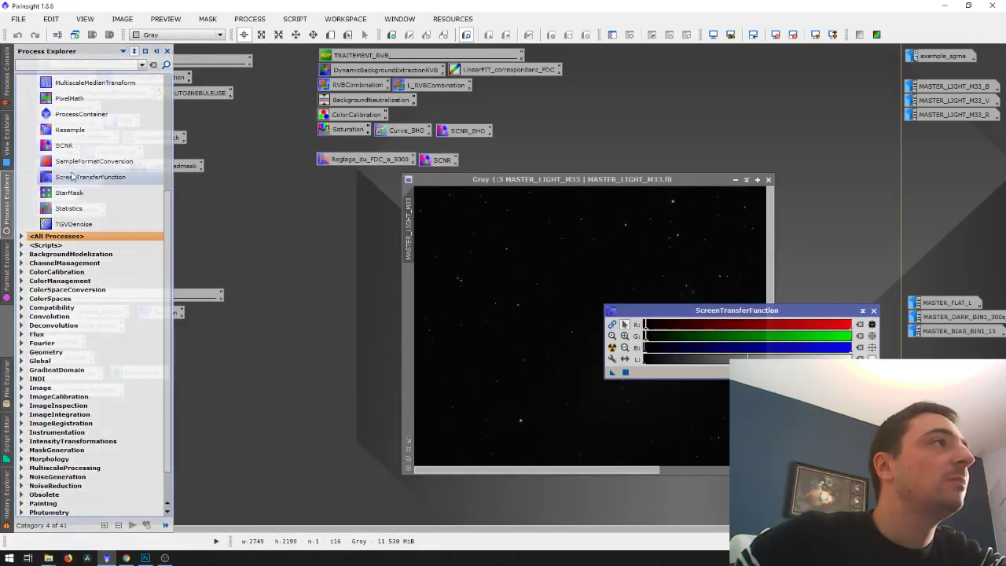
left_click(81, 178)
left_click_drag(76, 181, 276, 223)
left_click(319, 222)
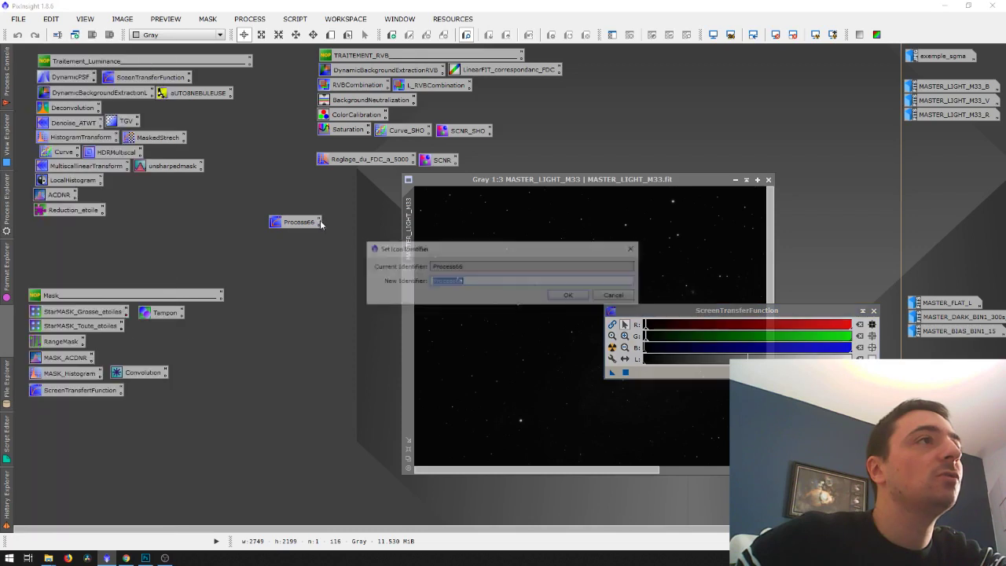
type("st")
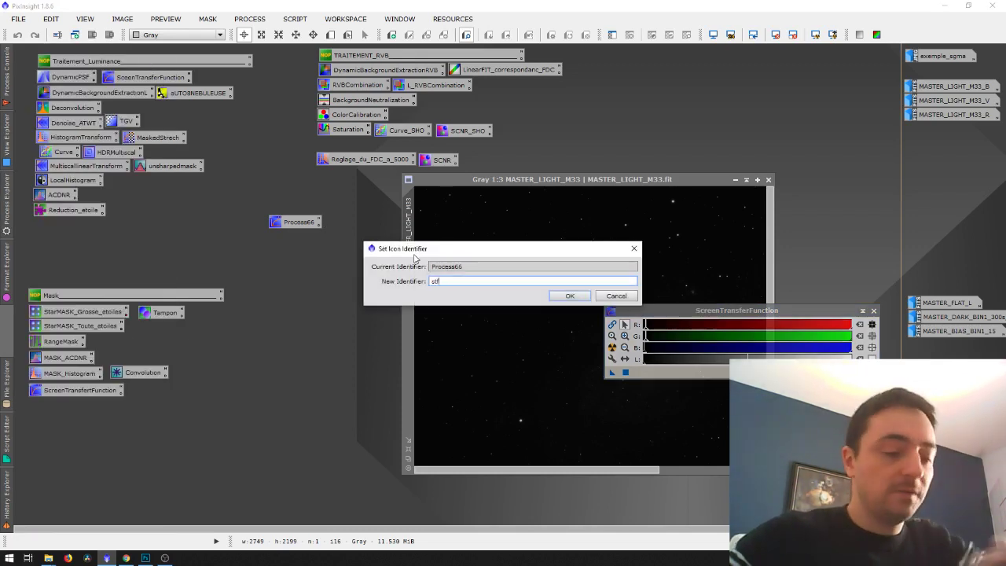
type("f")
key("Return")
left_click(874, 312)
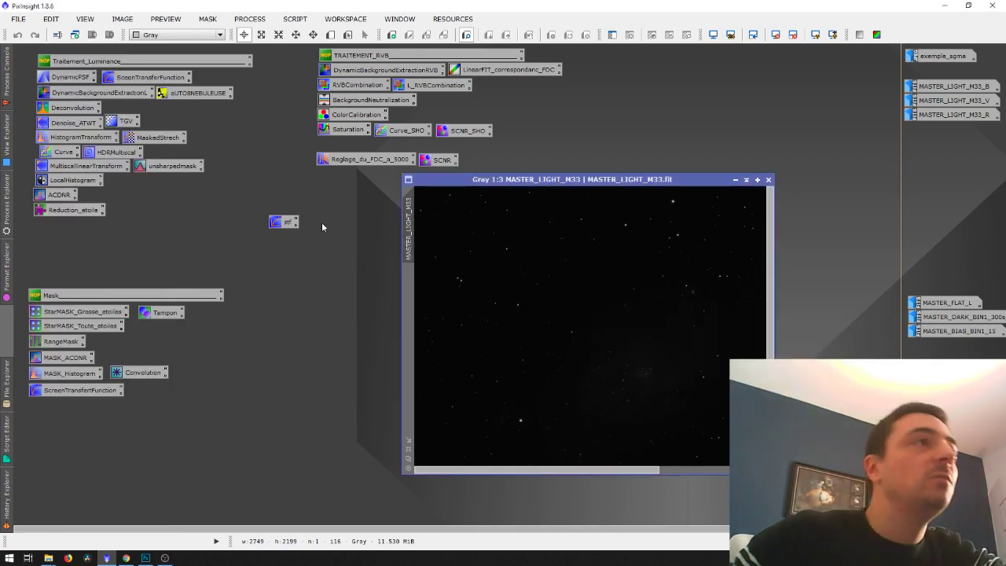
- Open ScreenTransferFunction from the stf icon and check the descriptions of the stf and StarMASK_Grosse_etoiles icons
double_click(284, 221)
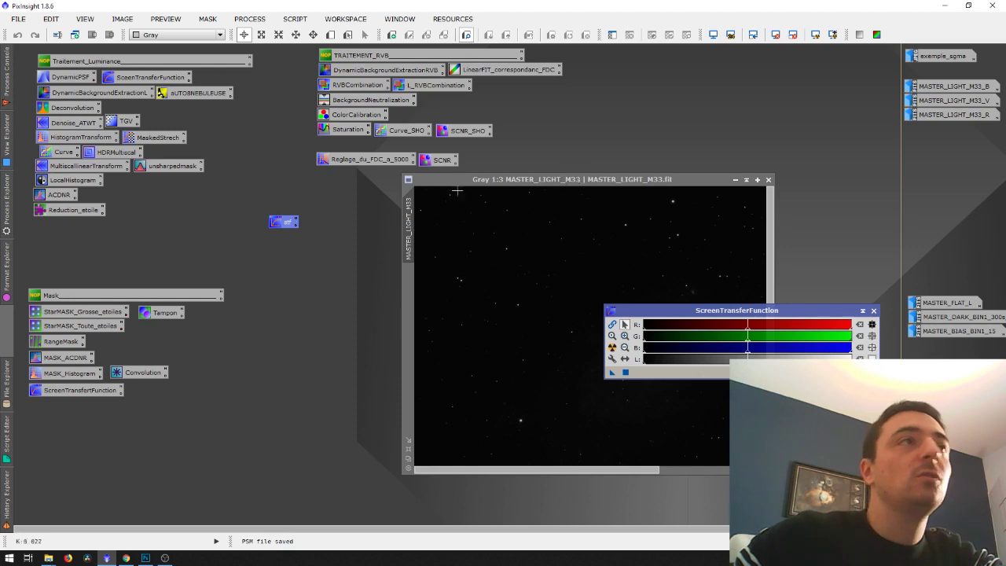
left_click(295, 225)
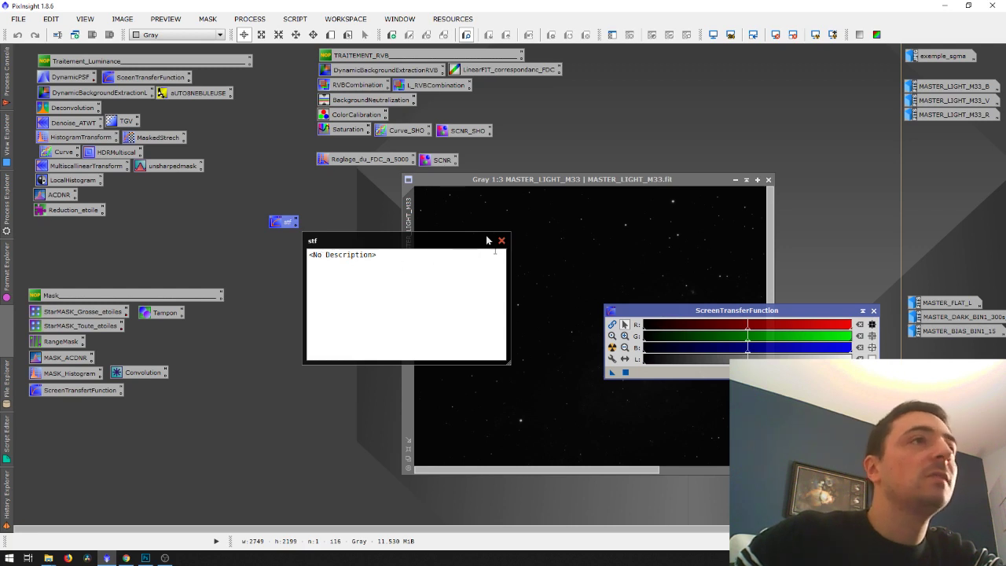
left_click(502, 240)
left_click(125, 313)
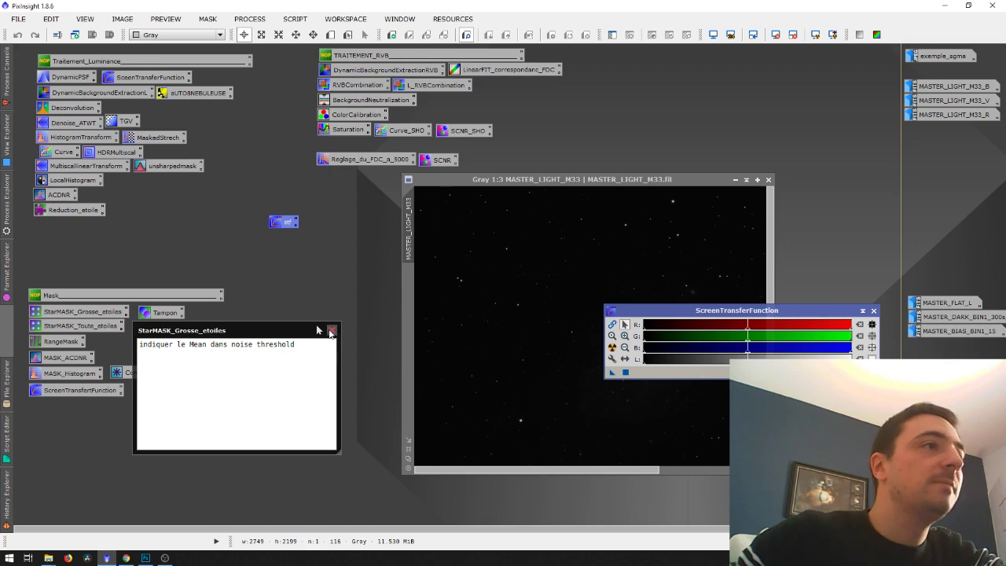
left_click(331, 331)
- Maximize MASTER_LIGHT_M33, link the channels in ScreenTransferFunction, auto-stretch the image and inspect the galaxy
double_click(619, 180)
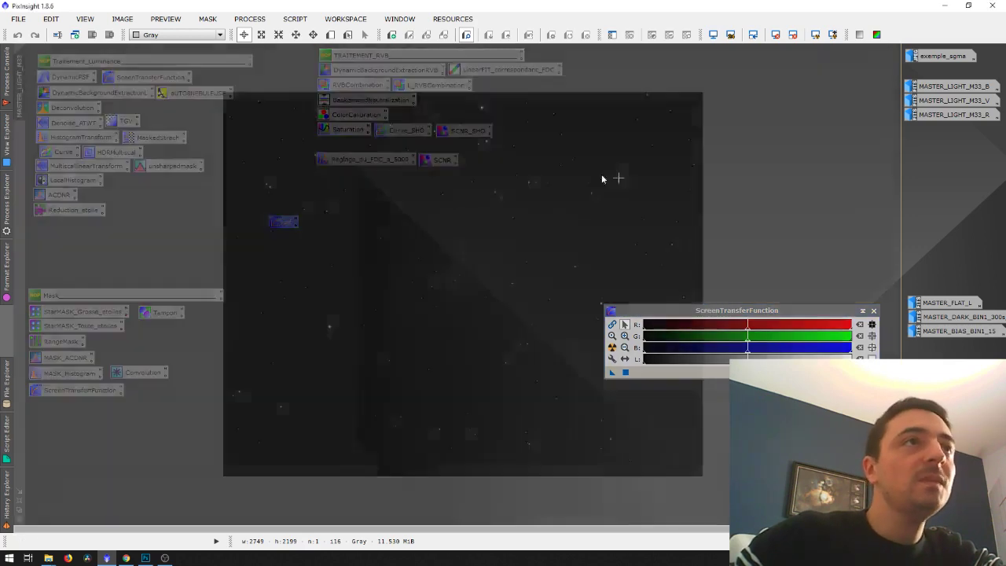
left_click(612, 324)
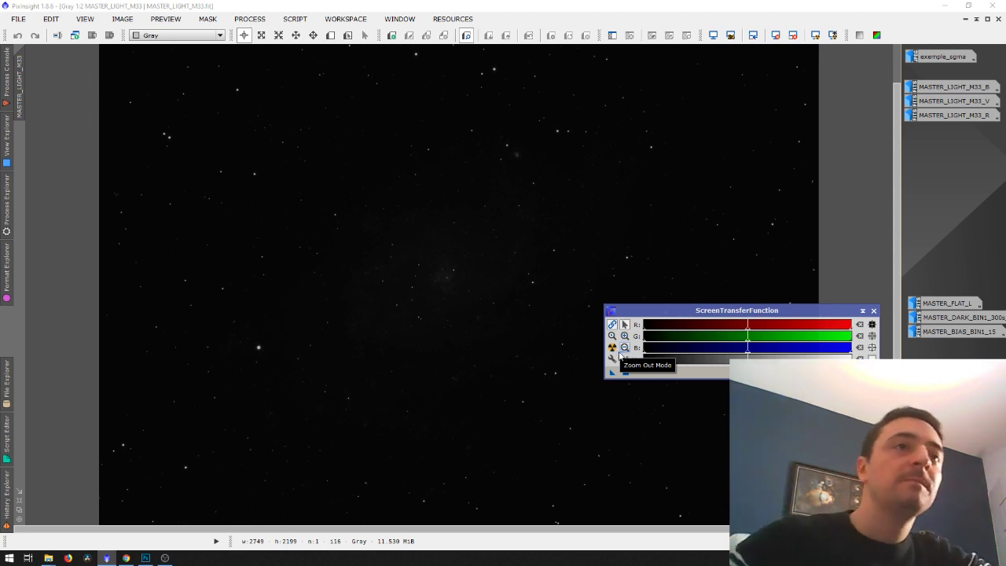
left_click(612, 347)
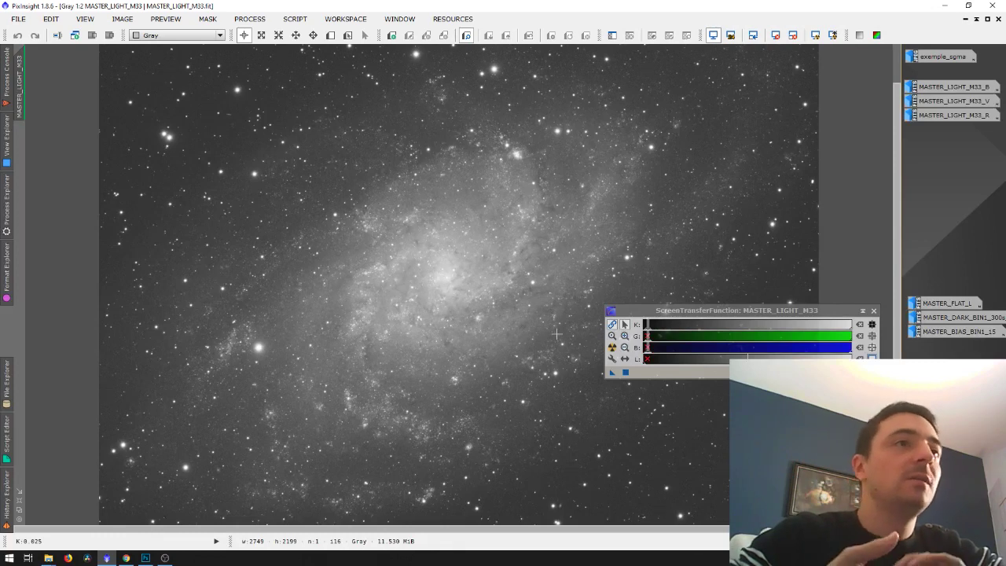
scroll(549, 307, "up", 1)
scroll(533, 295, "down", 2)
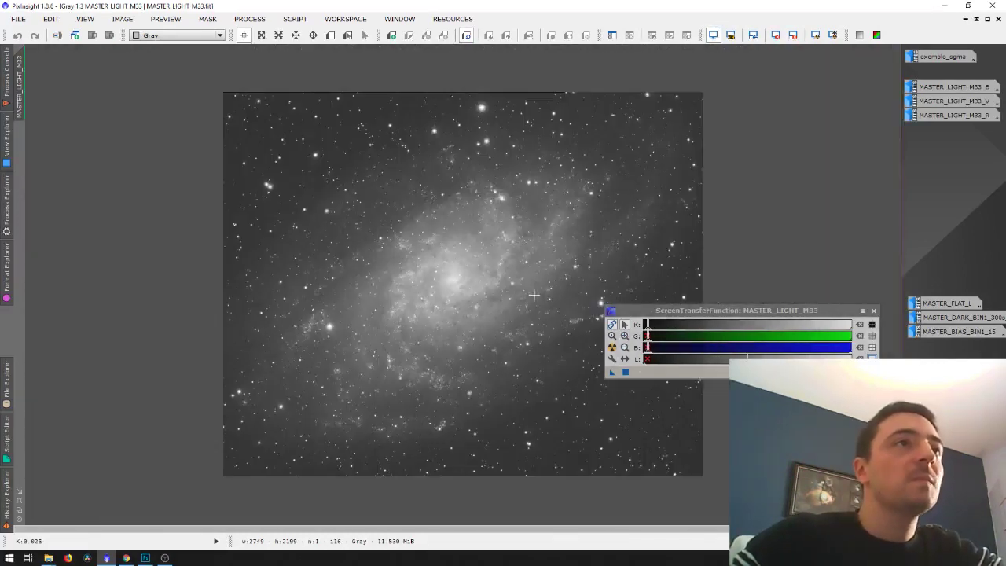
scroll(503, 248, "up", 1)
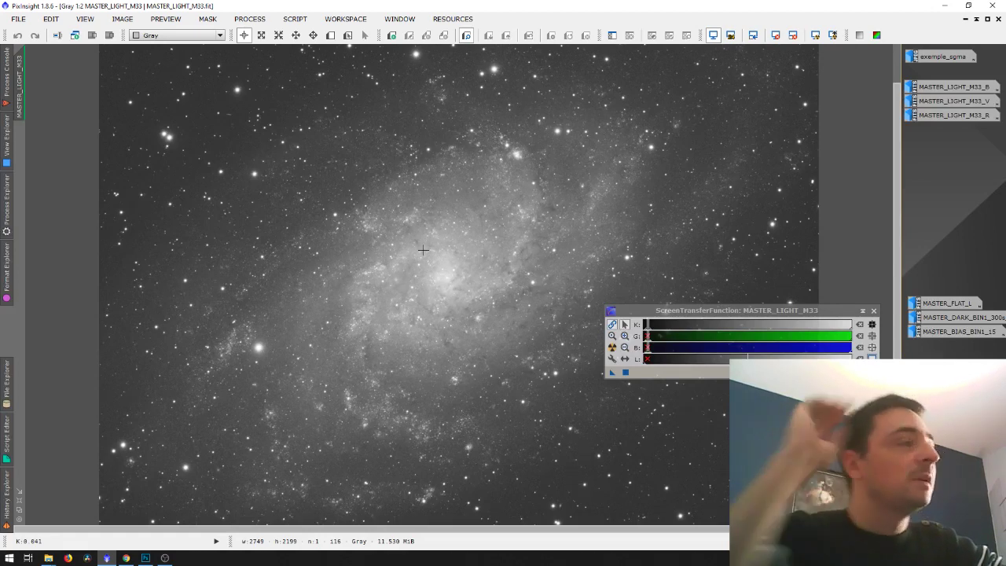
scroll(383, 251, "down", 1)
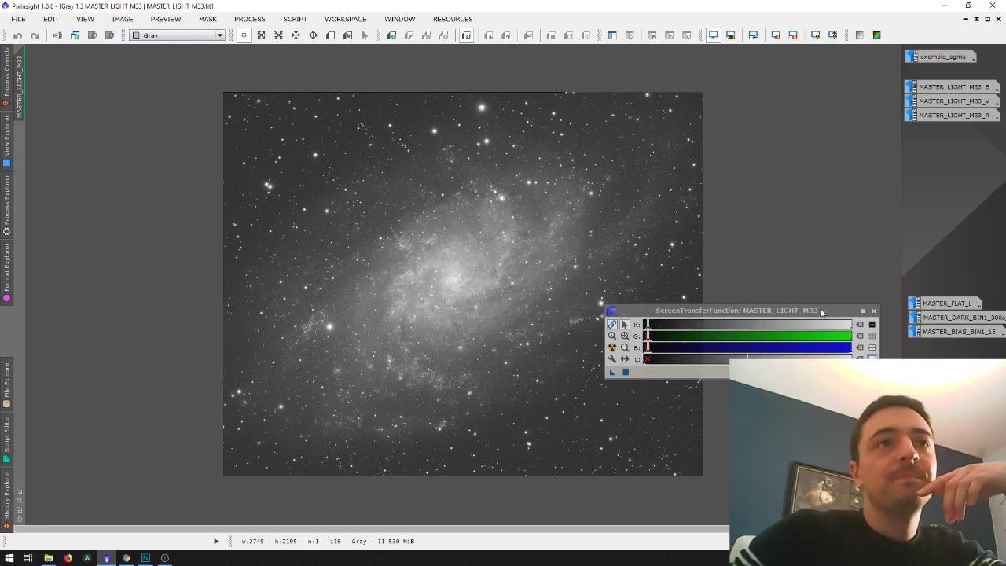
- Restore MASTER_LIGHT_M33 from its maximized size and reposition its window in the workspace
left_click(987, 25)
left_click_drag(656, 182, 409, 135)
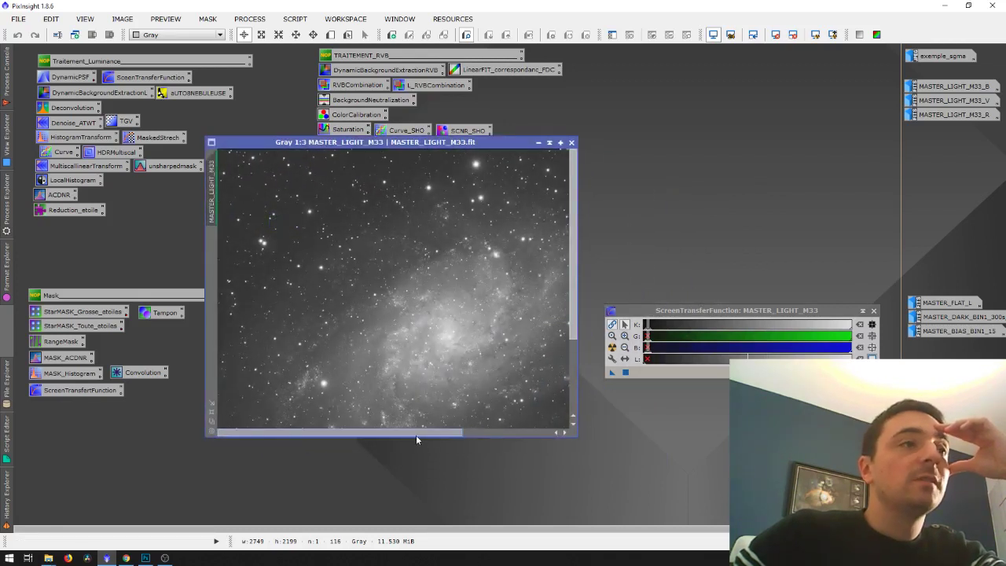
left_click_drag(416, 432, 429, 433)
left_click_drag(497, 144, 434, 154)
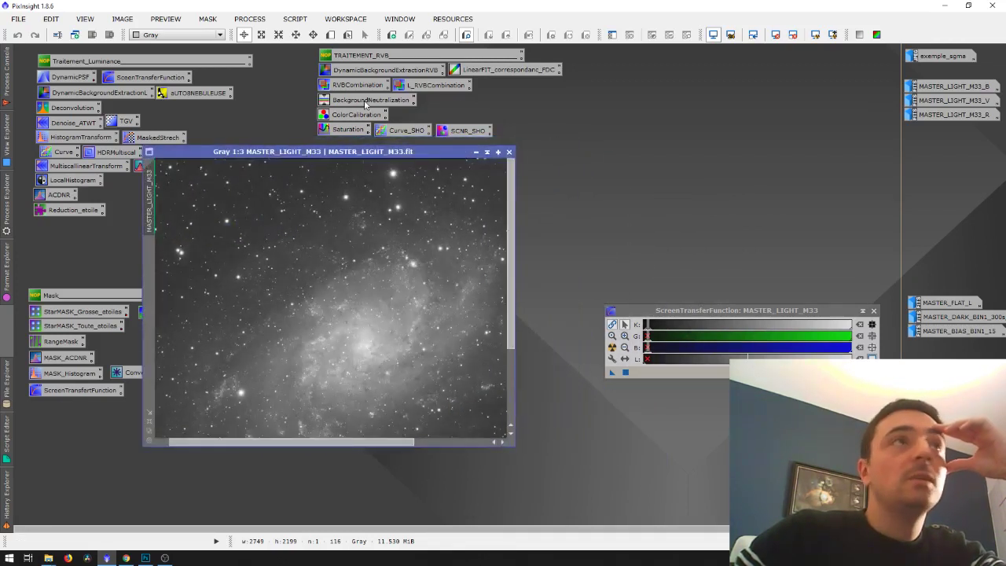
- Open the MASTER_LIGHT_M33_B, MASTER_LIGHT_M33_V and MASTER_LIGHT_M33_R images and auto-stretch each one
double_click(929, 87)
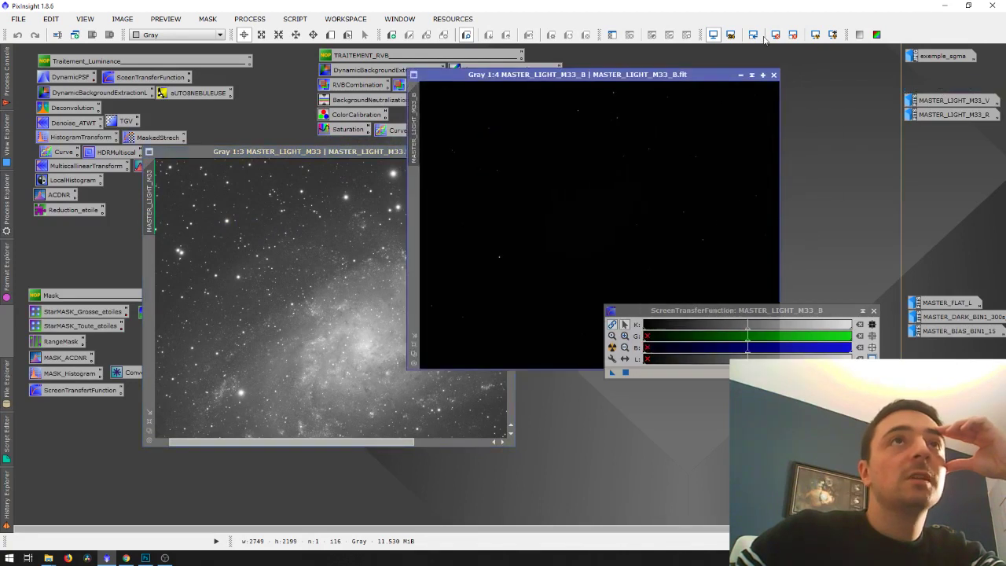
left_click(815, 35)
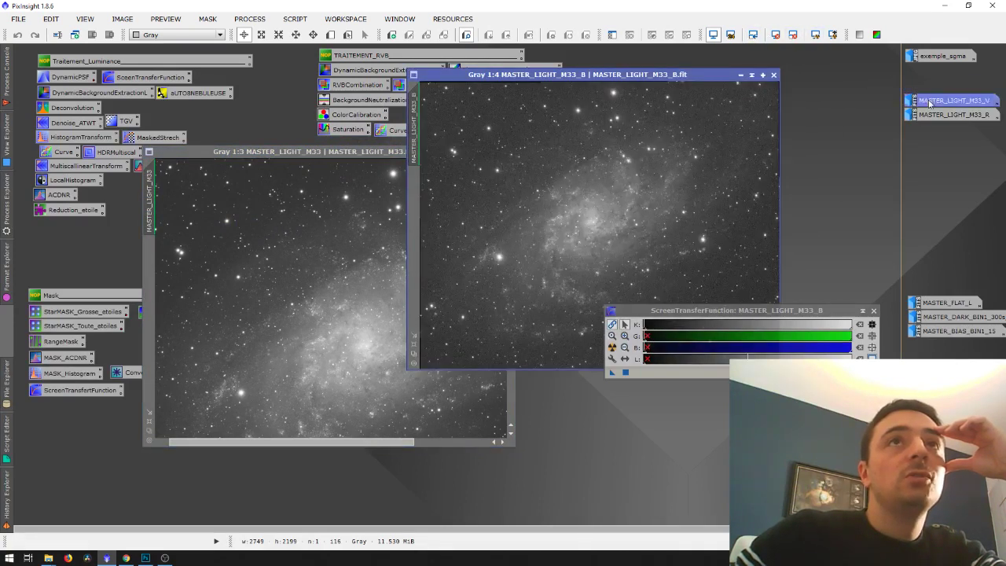
double_click(929, 101)
left_click(815, 35)
double_click(954, 115)
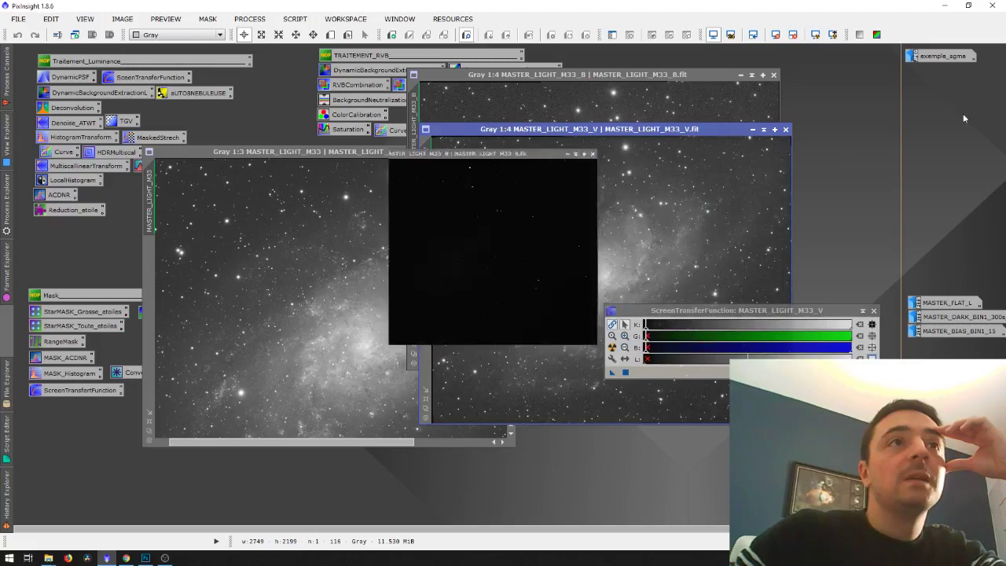
left_click(815, 35)
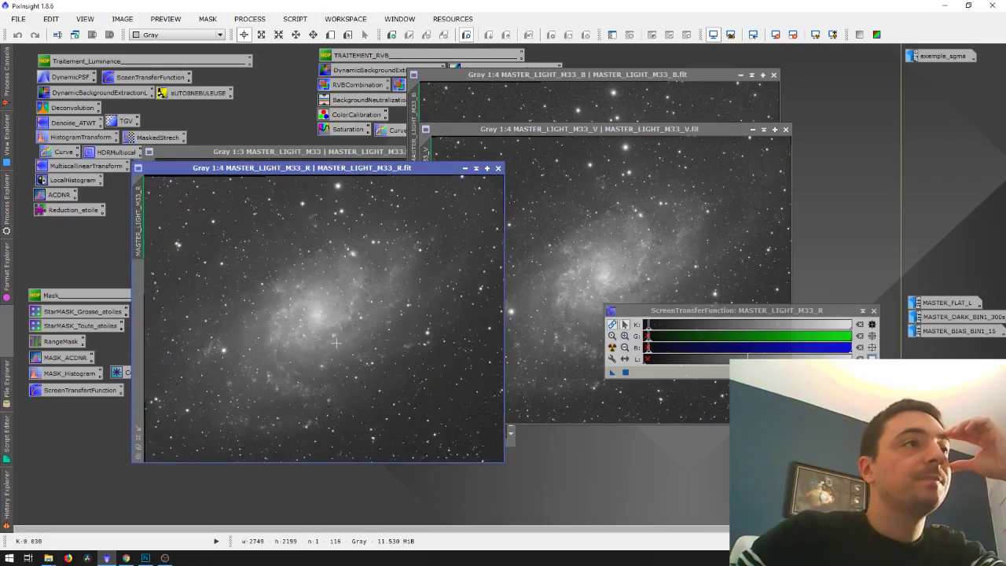
- Inspect MASTER_LIGHT_M33_R up close and minimize the R, V and B master images
scroll(335, 343, "up", 2)
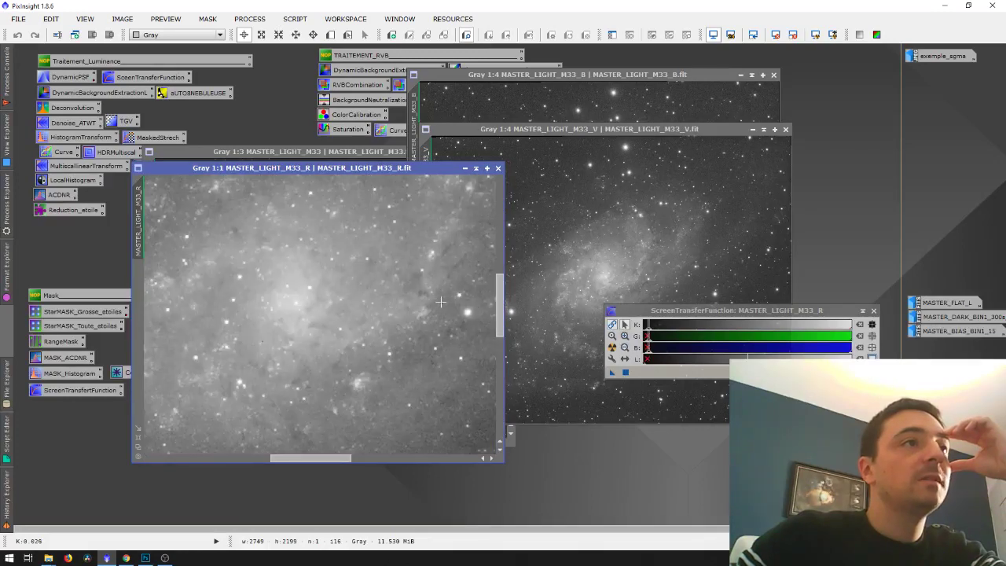
scroll(428, 322, "down", 3)
scroll(422, 330, "down", 1)
scroll(417, 336, "up", 1)
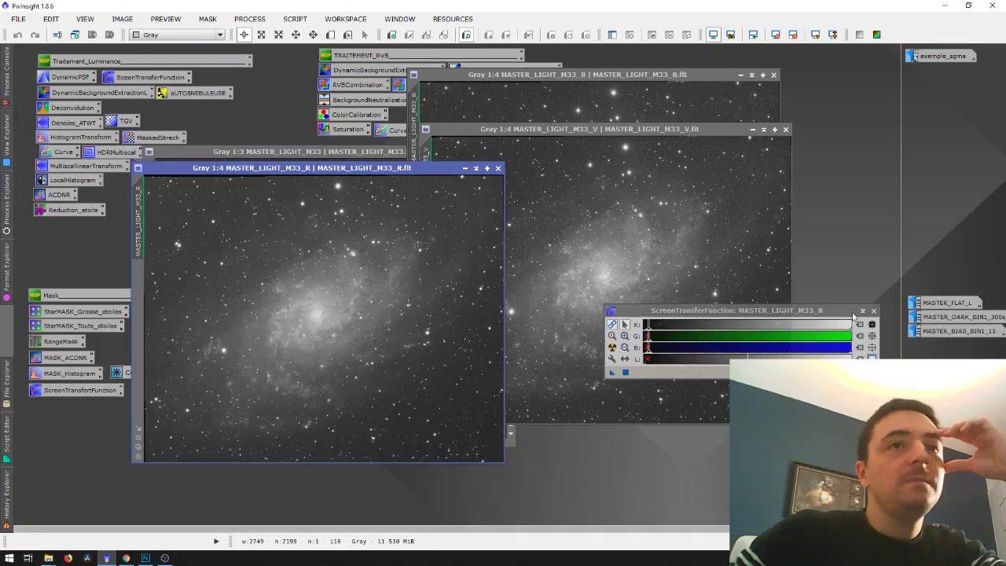
left_click(465, 169)
left_click(753, 130)
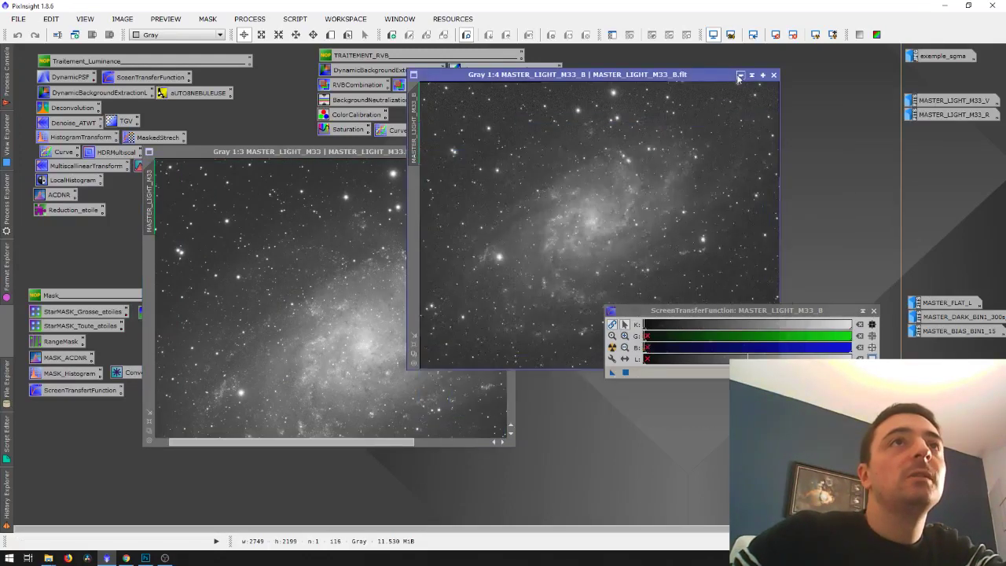
left_click(740, 75)
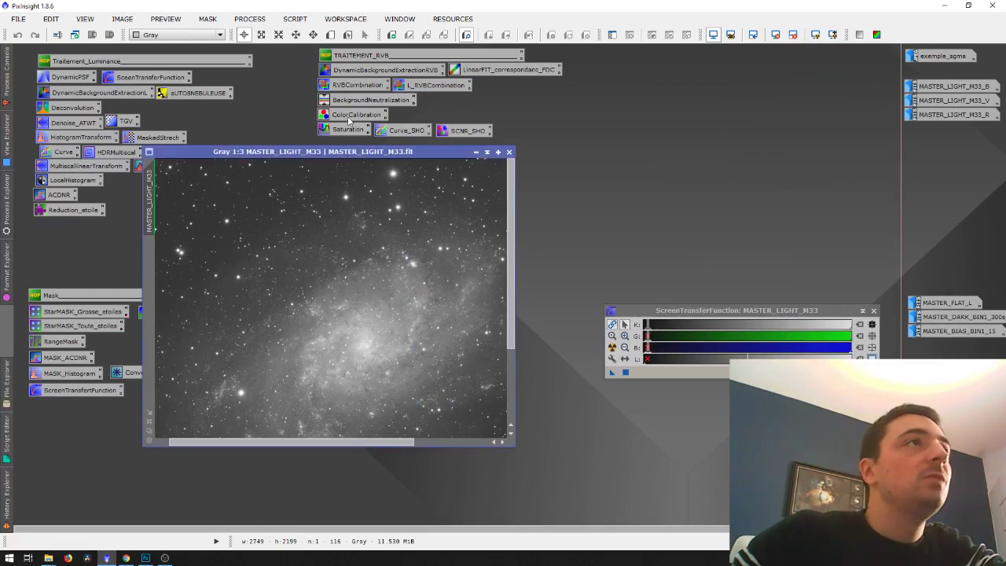
- Move MASTER_LIGHT_M33 clear of the RGB processing icons, and open and close the Reglage_du_FDC_a_5000 process
left_click_drag(372, 158, 344, 219)
double_click(367, 159)
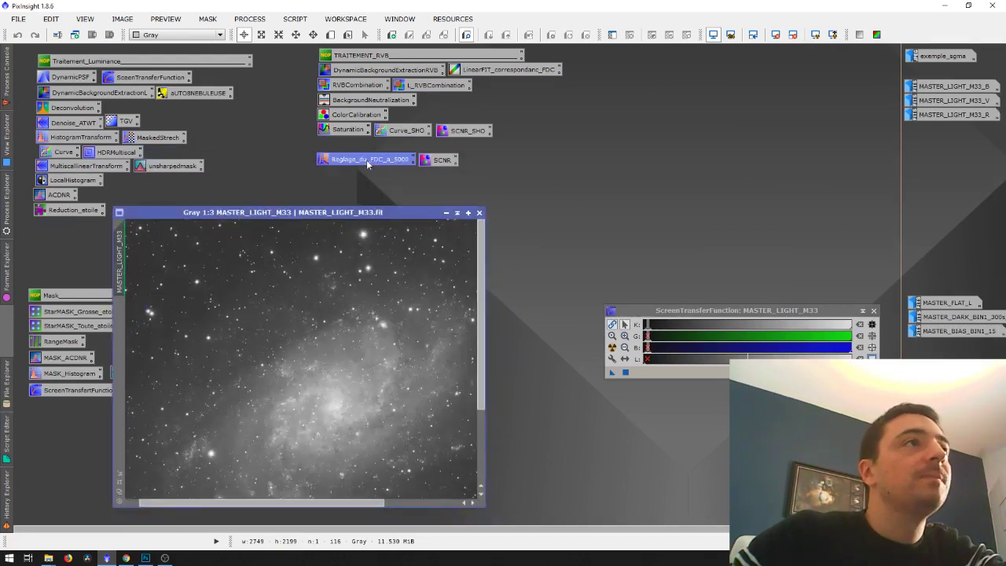
left_click(833, 96)
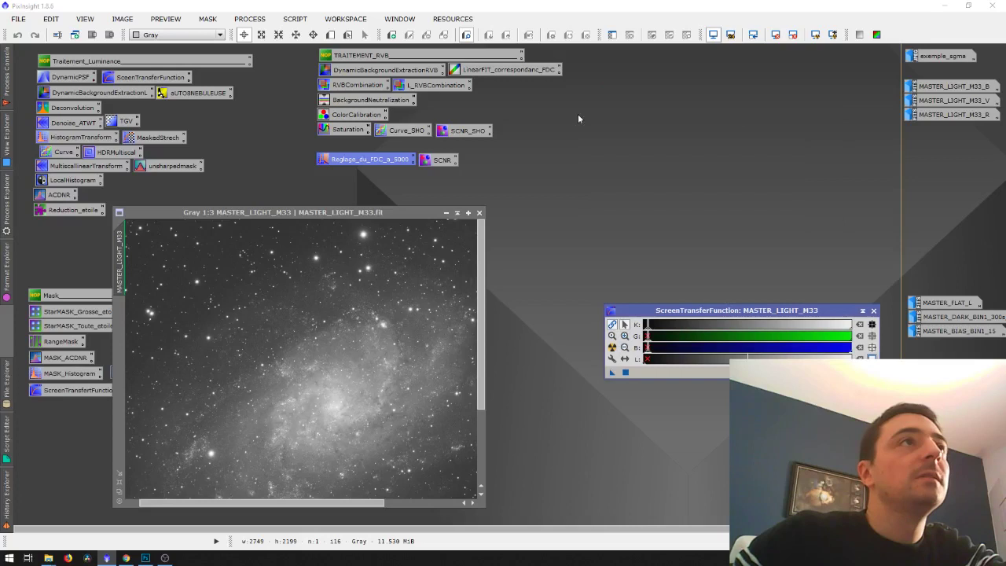
- Open LinearFit from the LinearFIT_correspondanc_FDC icon and choose MASTER_LIGHT_M33_R as the reference image
double_click(501, 73)
left_click_drag(727, 182, 561, 183)
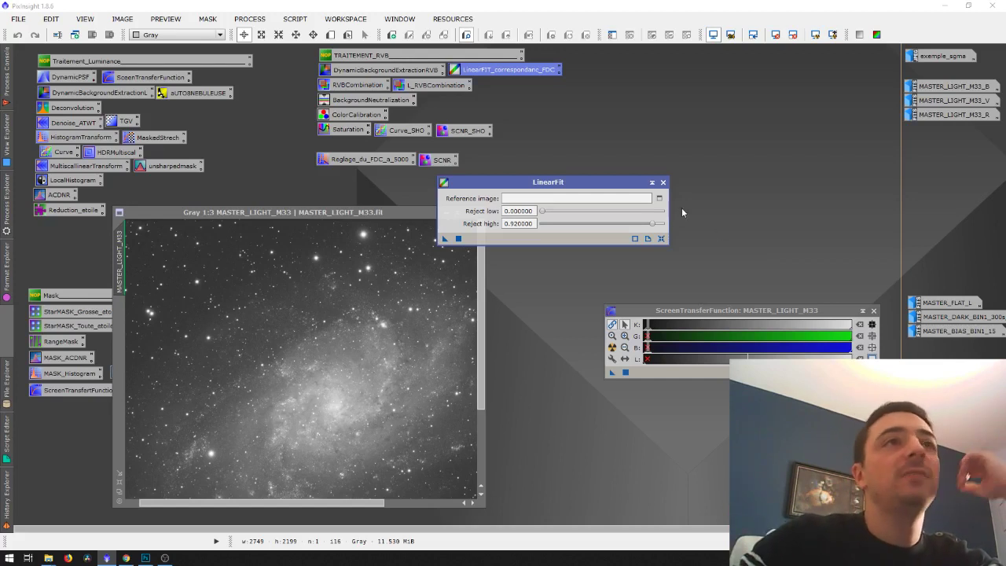
left_click(659, 198)
left_click(587, 263)
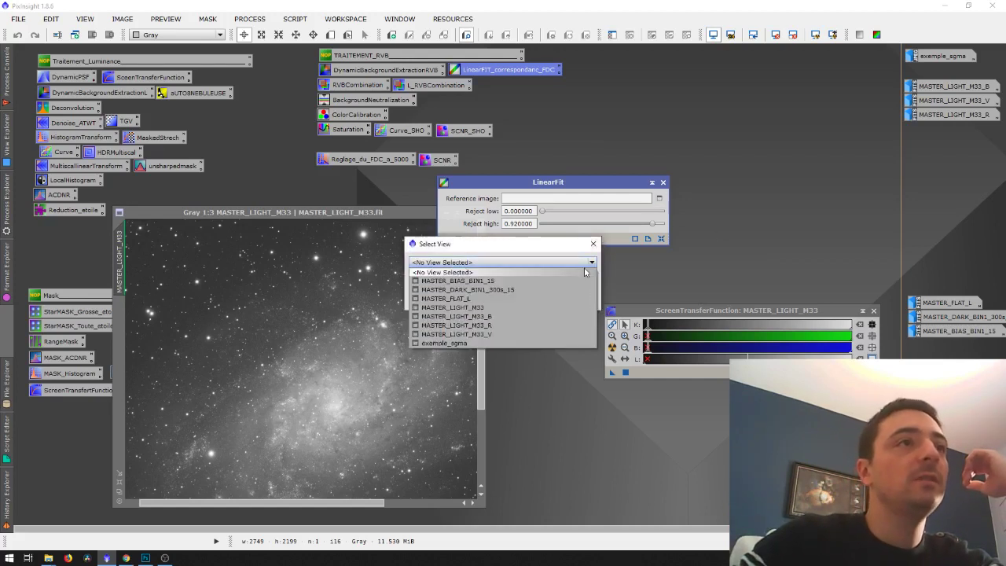
left_click(500, 324)
left_click(528, 303)
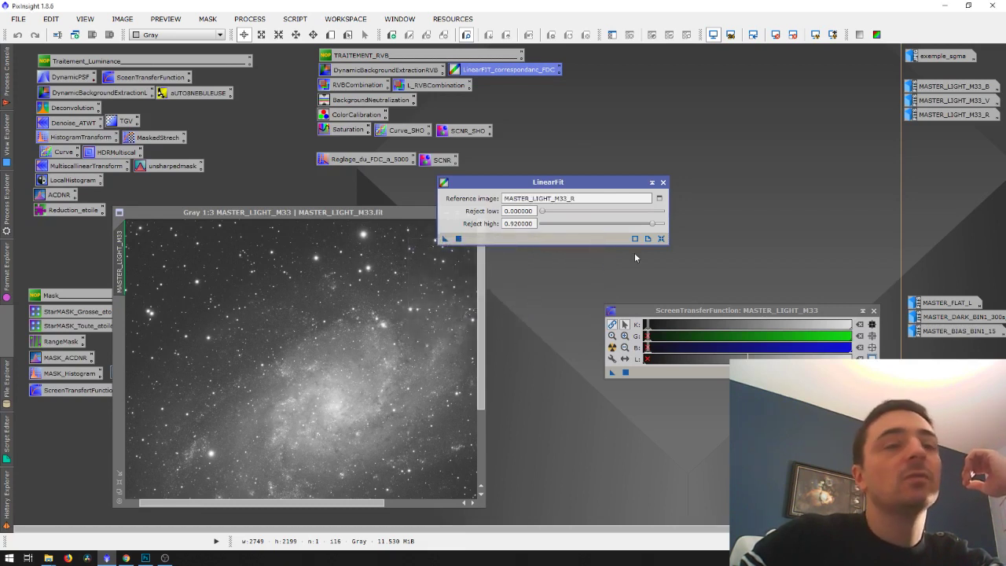
- Apply LinearFit to MASTER_LIGHT_M33_V, auto-stretch it again and check it against MASTER_LIGHT_M33_R, minimizing both images
double_click(953, 101)
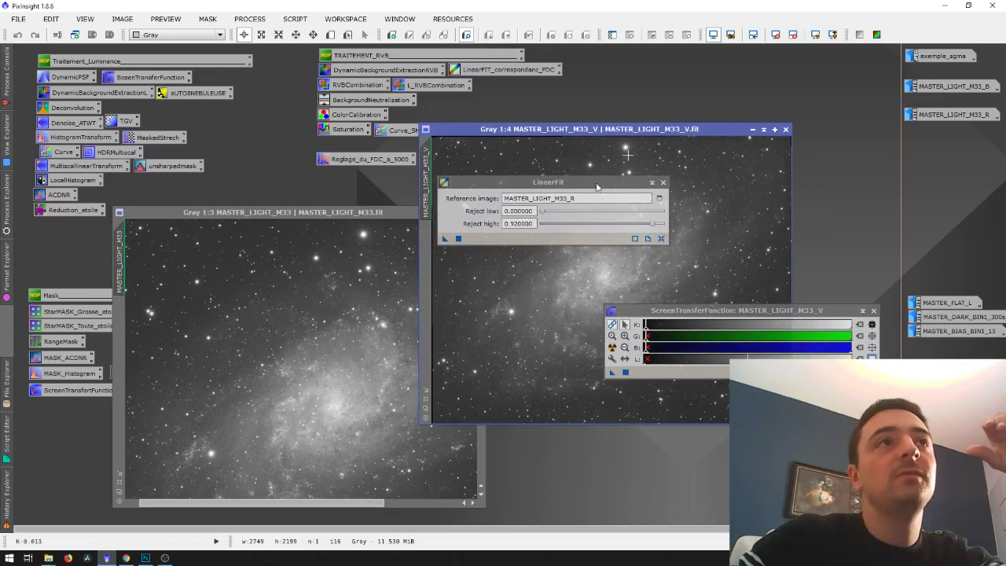
left_click_drag(444, 238, 489, 302)
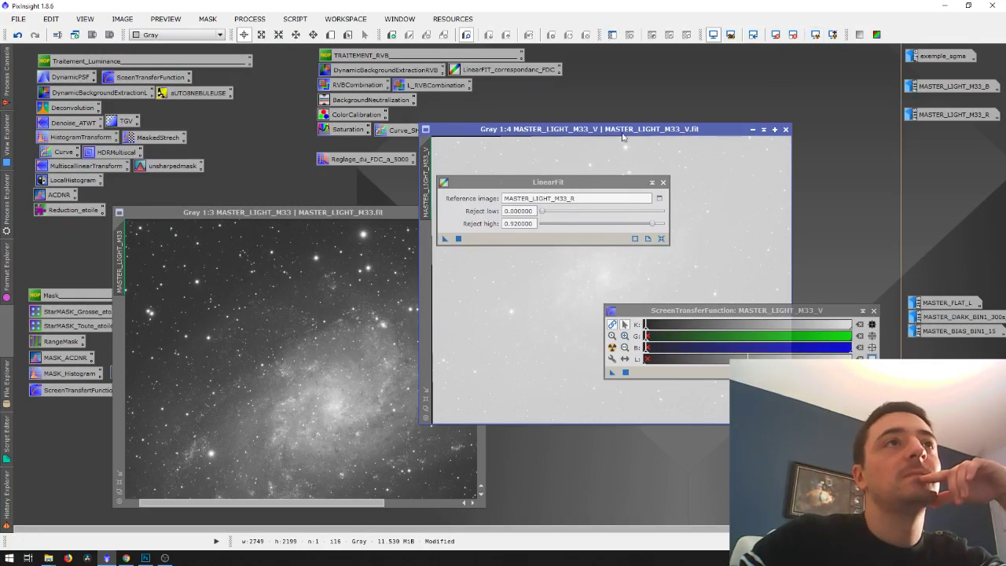
left_click(612, 347)
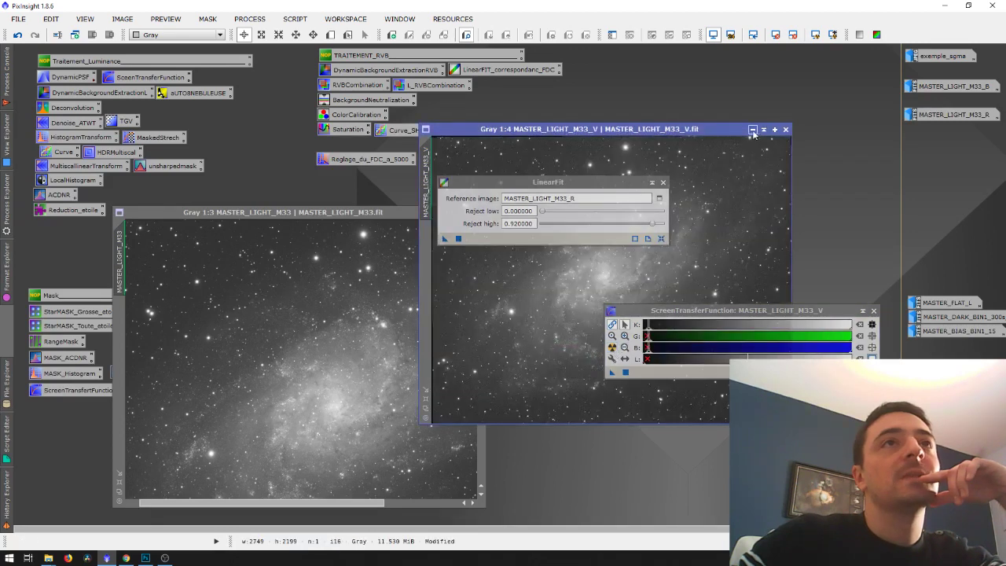
left_click(752, 131)
double_click(953, 115)
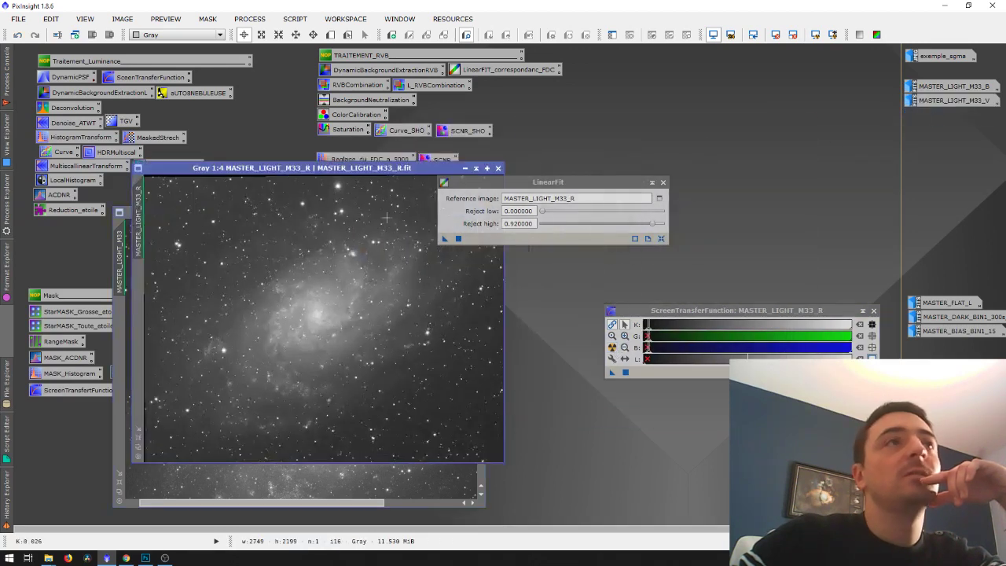
left_click(464, 168)
- Apply LinearFit to MASTER_LIGHT_M33_B, auto-stretch it again and minimize it
double_click(953, 86)
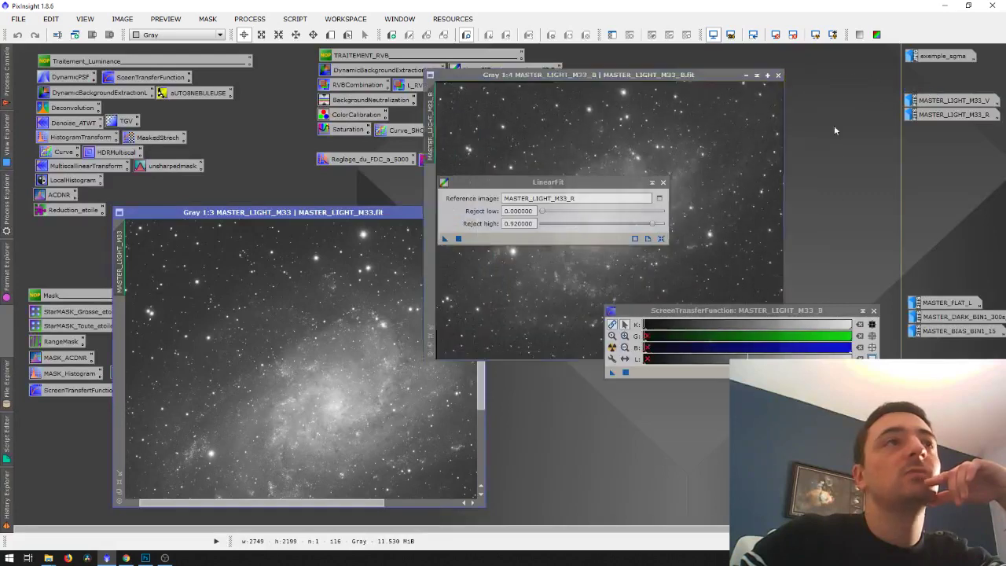
left_click_drag(445, 240, 471, 302)
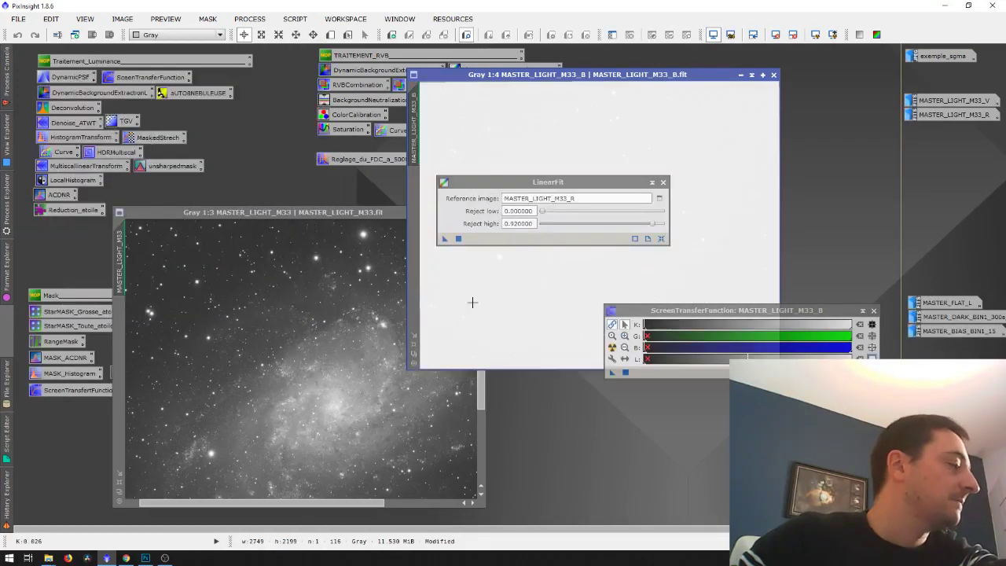
left_click(612, 347)
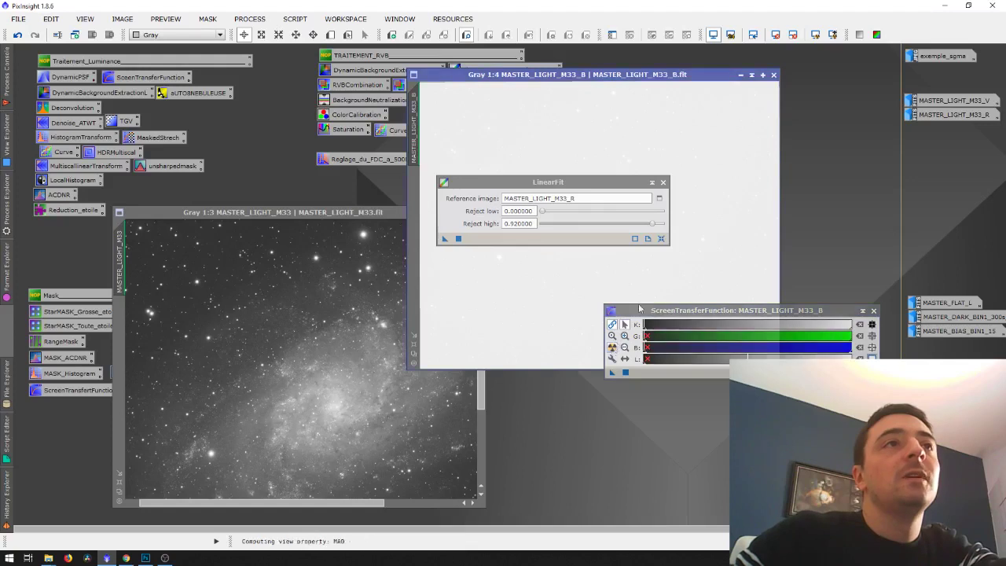
left_click(751, 74)
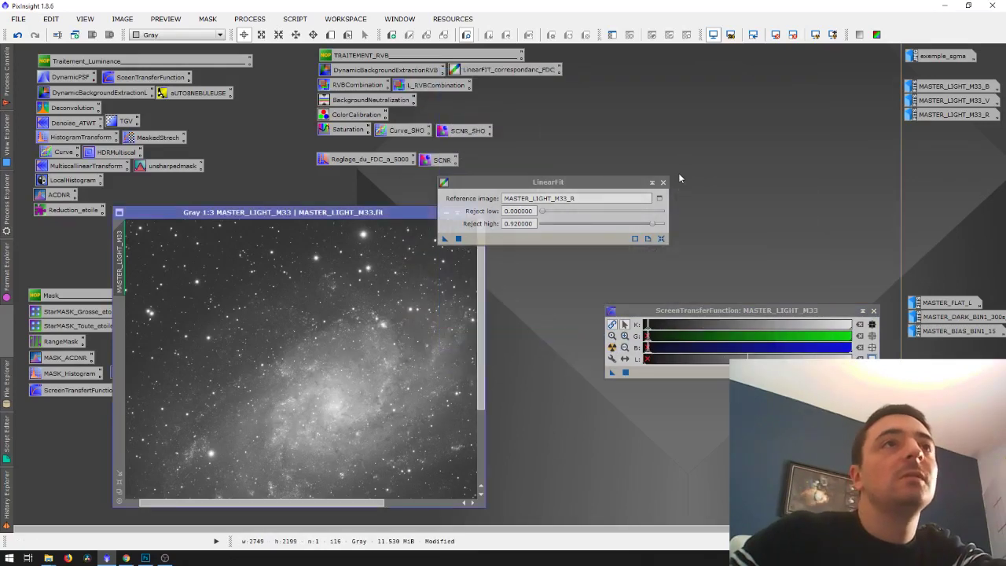
- Close LinearFit and open LRGBCombination from the RVBCombination icon
left_click(663, 182)
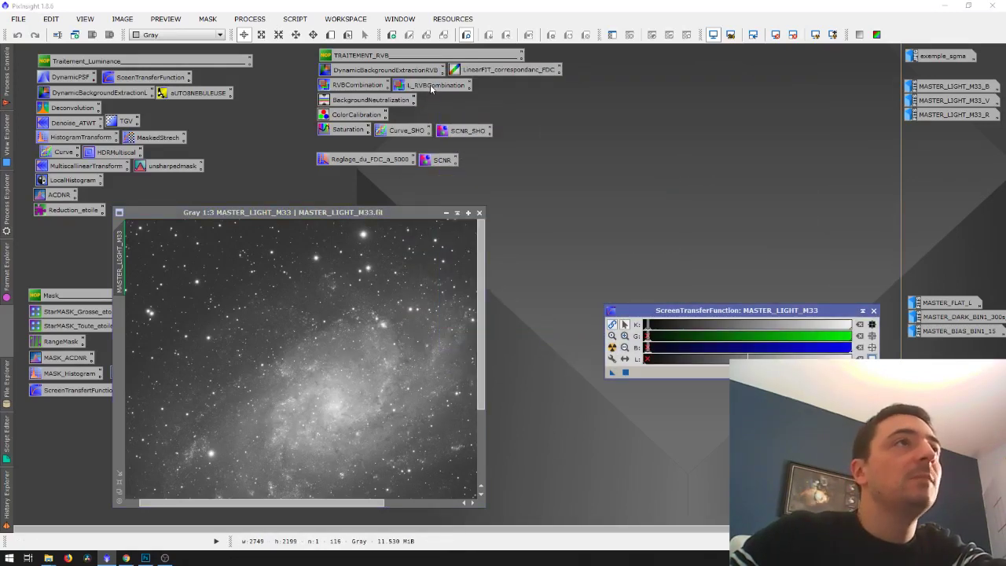
double_click(360, 86)
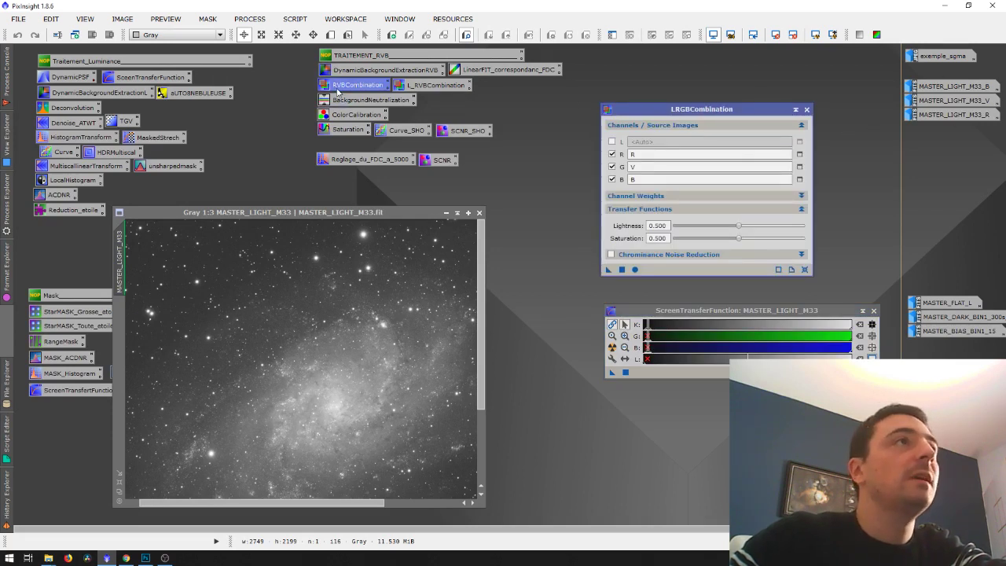
left_click(249, 18)
mouse_move(262, 35)
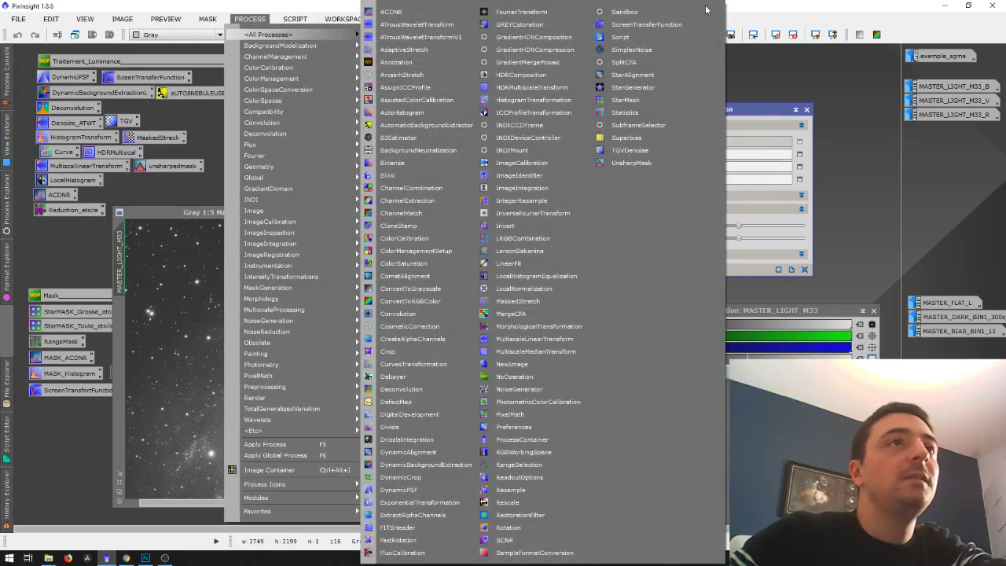
left_click(864, 4)
left_click(238, 18)
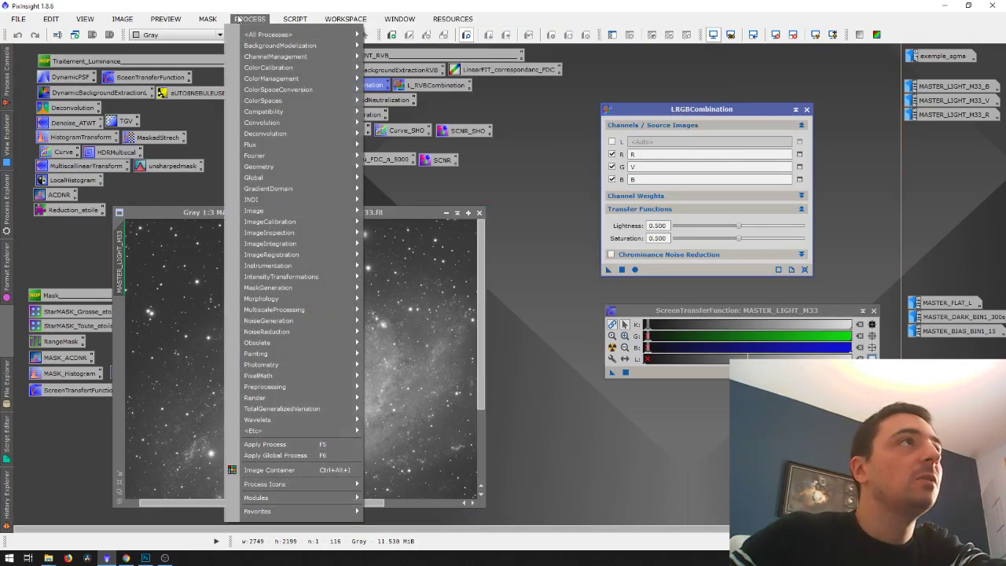
mouse_move(271, 210)
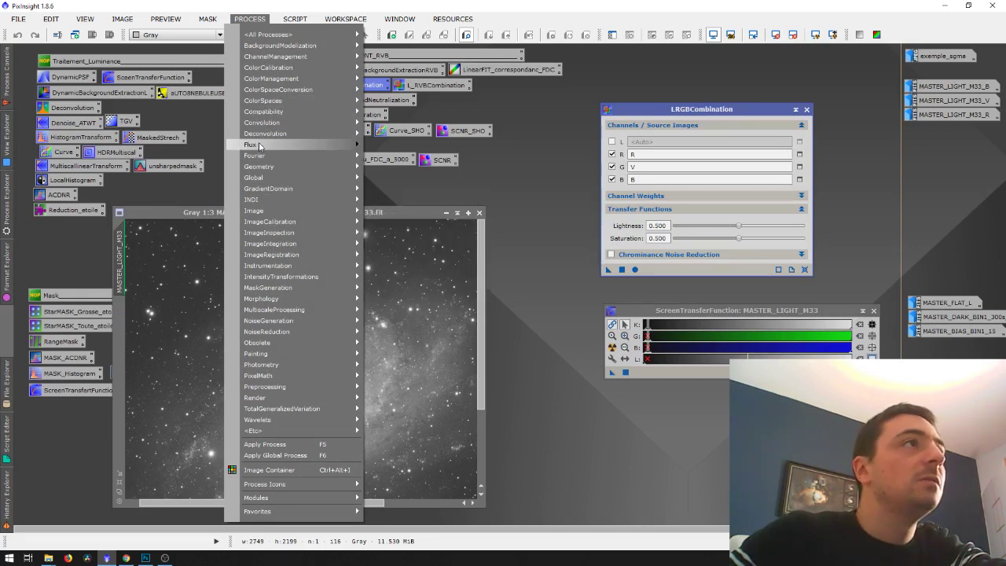
mouse_move(270, 71)
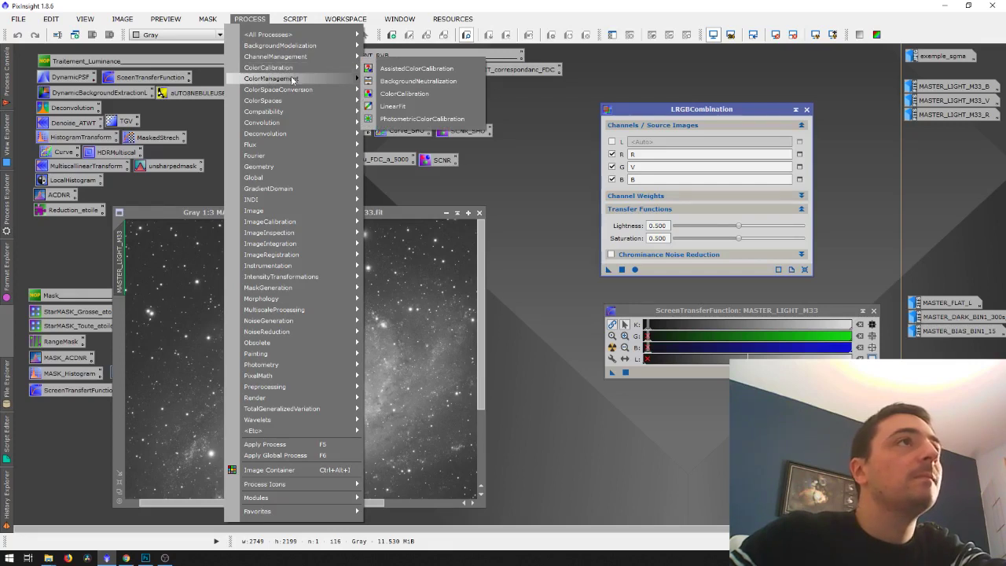
- Assign MASTER_LIGHT_M33_R, MASTER_LIGHT_M33_V and MASTER_LIGHT_M33_B to LRGBCombination's red, green and blue channels and create the combined colour image
left_click_drag(697, 110, 701, 110)
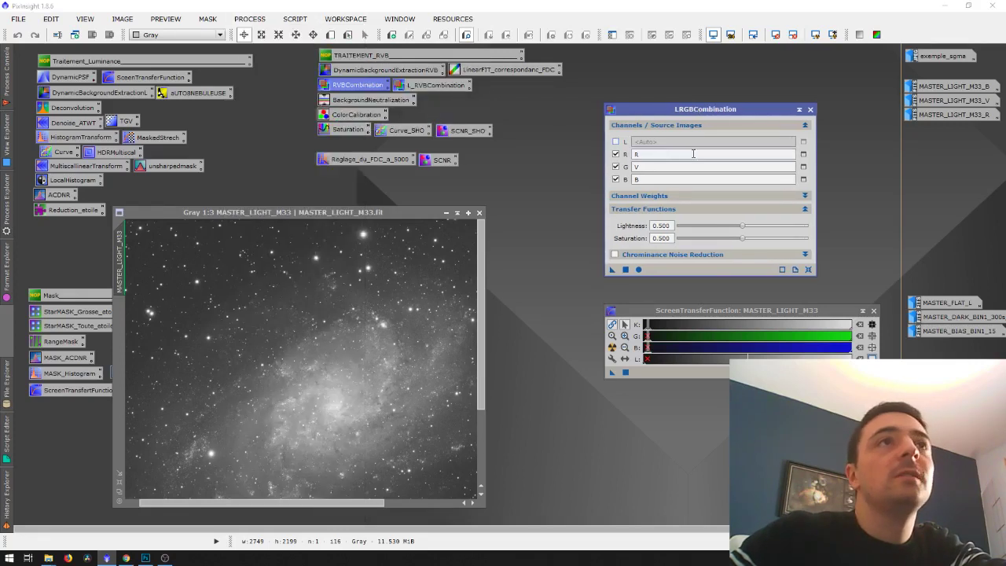
left_click(803, 154)
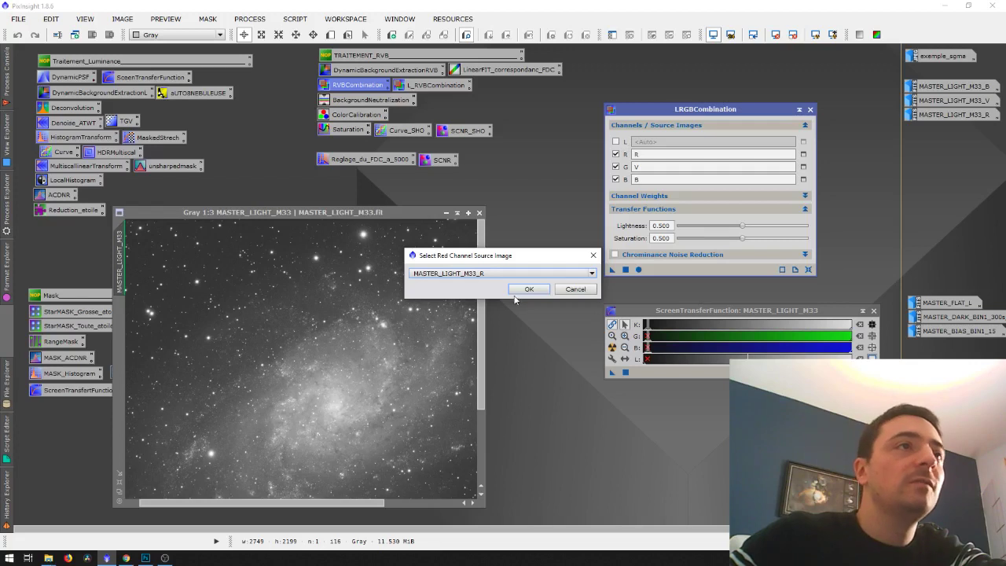
left_click(529, 289)
left_click(803, 167)
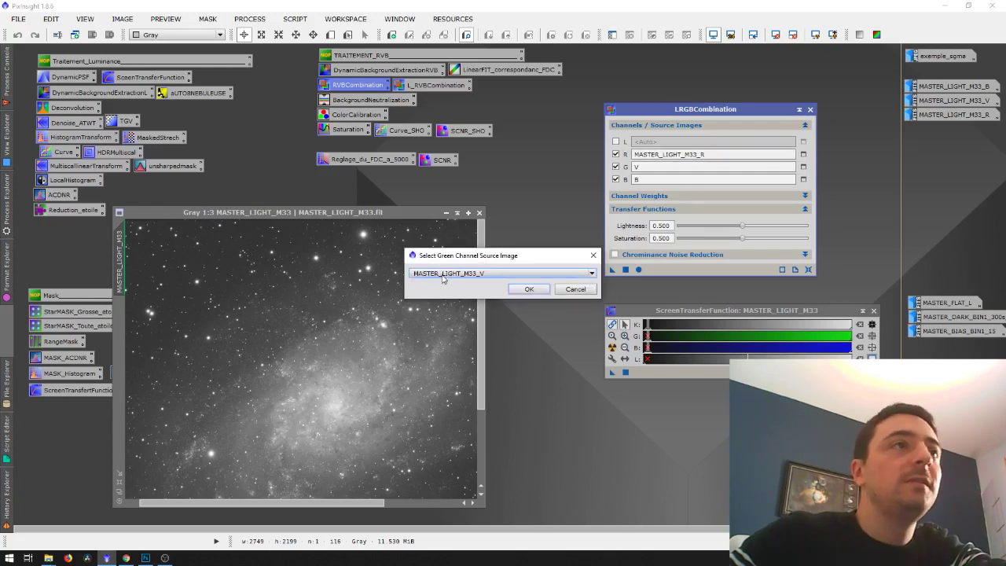
left_click(529, 289)
left_click(804, 179)
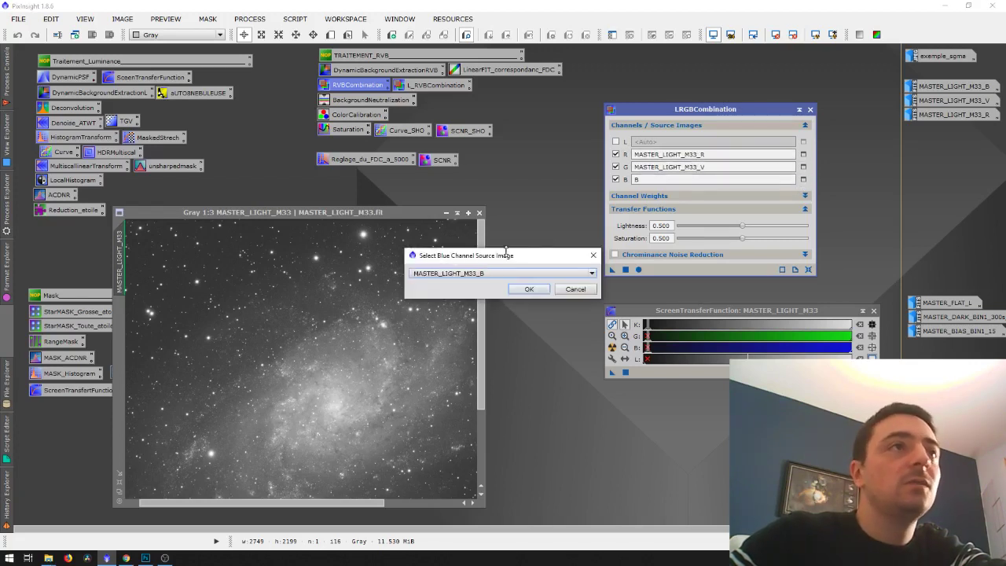
left_click(529, 289)
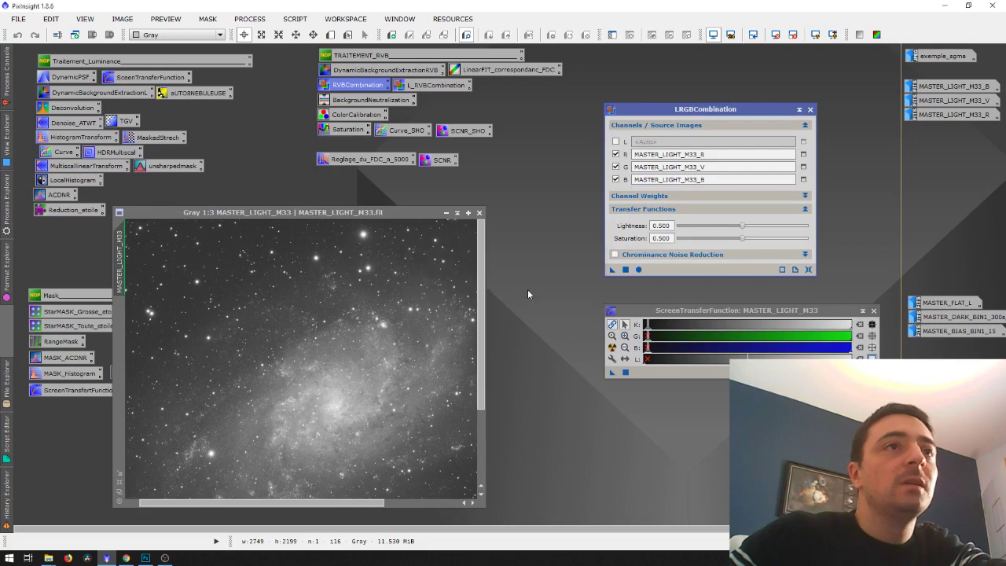
left_click(637, 269)
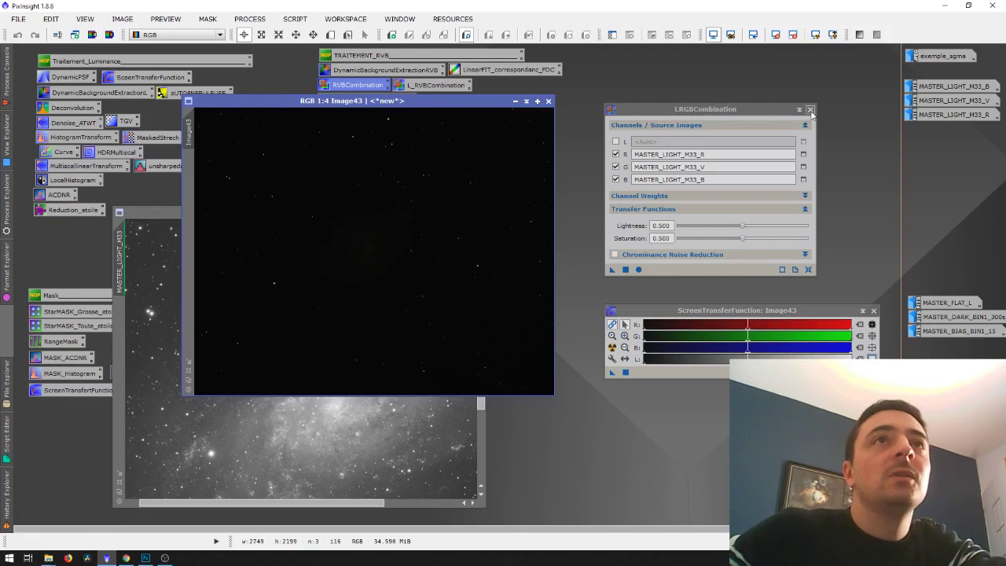
- Rename the combined colour image as RVB, then discard the extra combined copy and close LRGBCombination
double_click(190, 129)
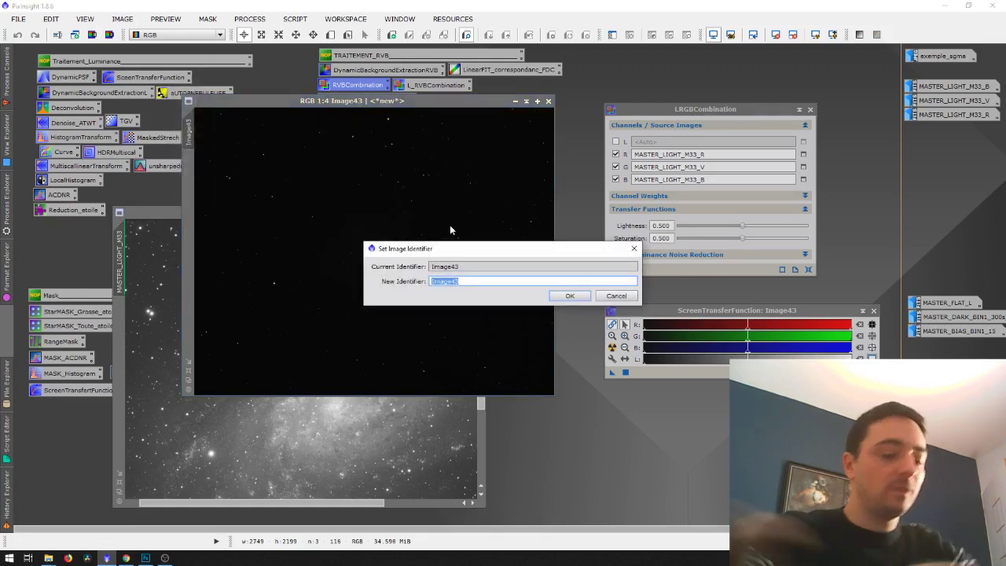
type("RVB")
key("Return")
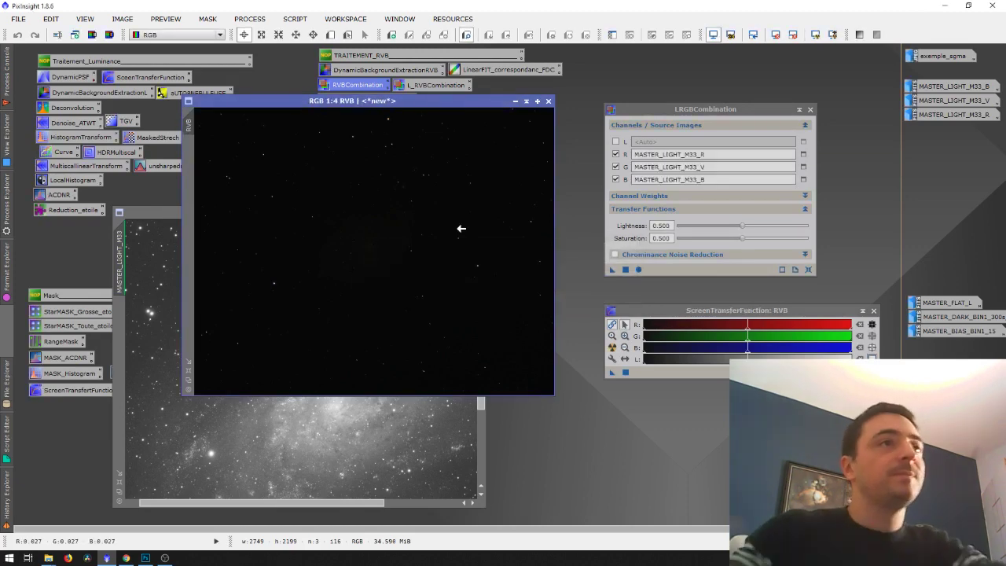
left_click(639, 269)
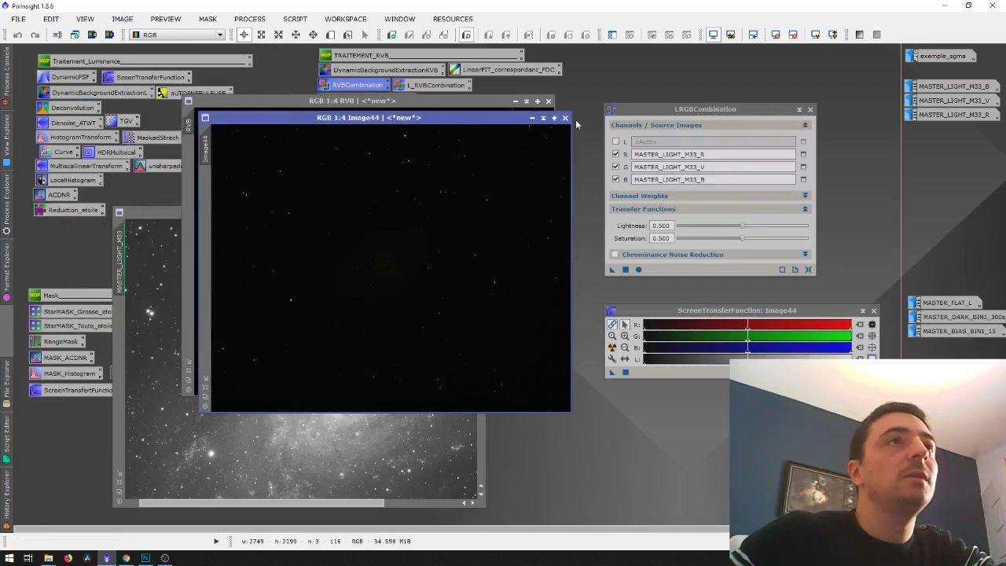
left_click(564, 117)
left_click(810, 109)
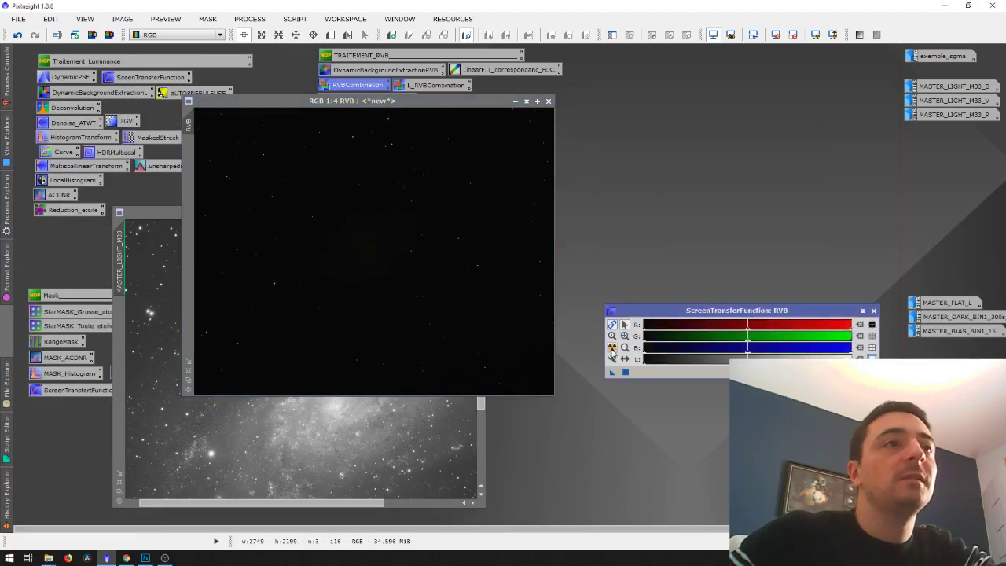
- Auto-stretch the RVB image for display and compare it with MASTER_LIGHT_M33
left_click(612, 347)
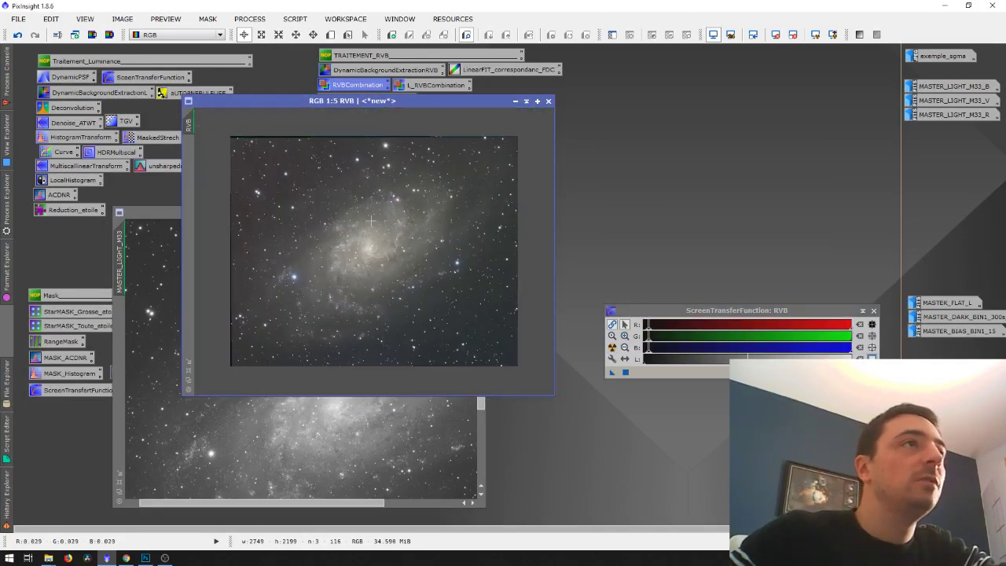
scroll(352, 194, "up", 1)
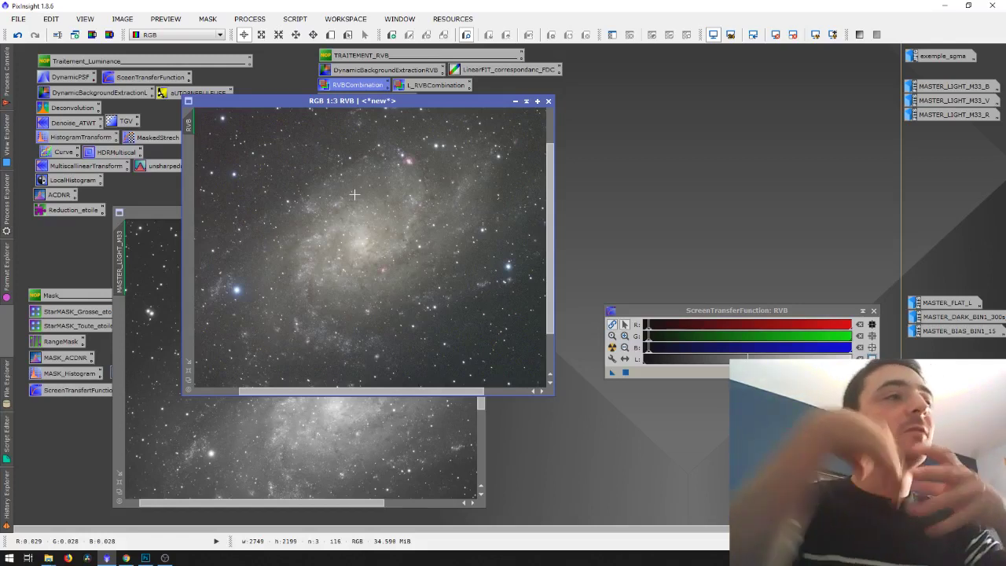
left_click(157, 236)
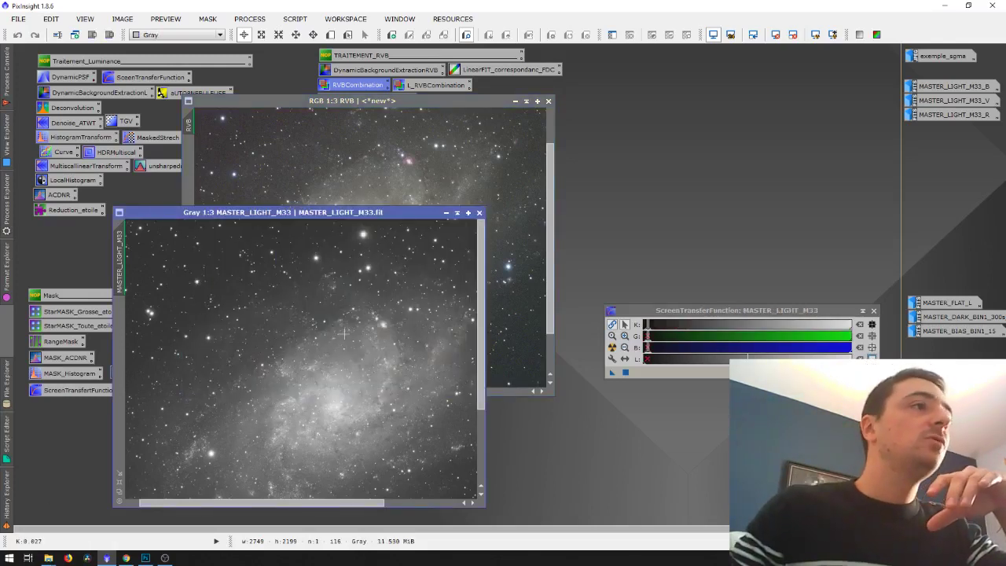
left_click(430, 122)
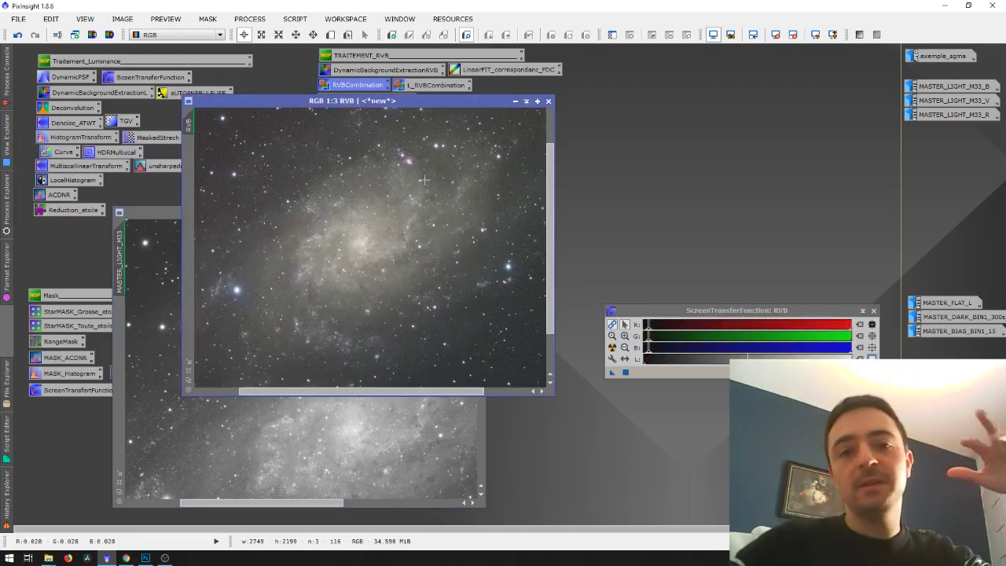
left_click(155, 212)
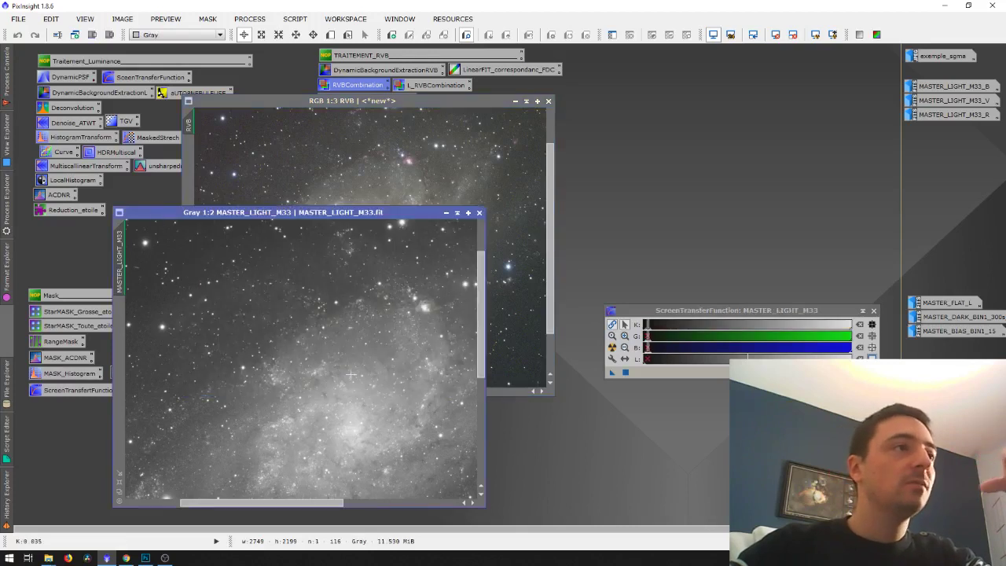
- Minimize the RVB image and maximize MASTER_LIGHT_M33 in the workspace
left_click(515, 102)
left_click_drag(386, 258, 917, 145)
double_click(917, 144)
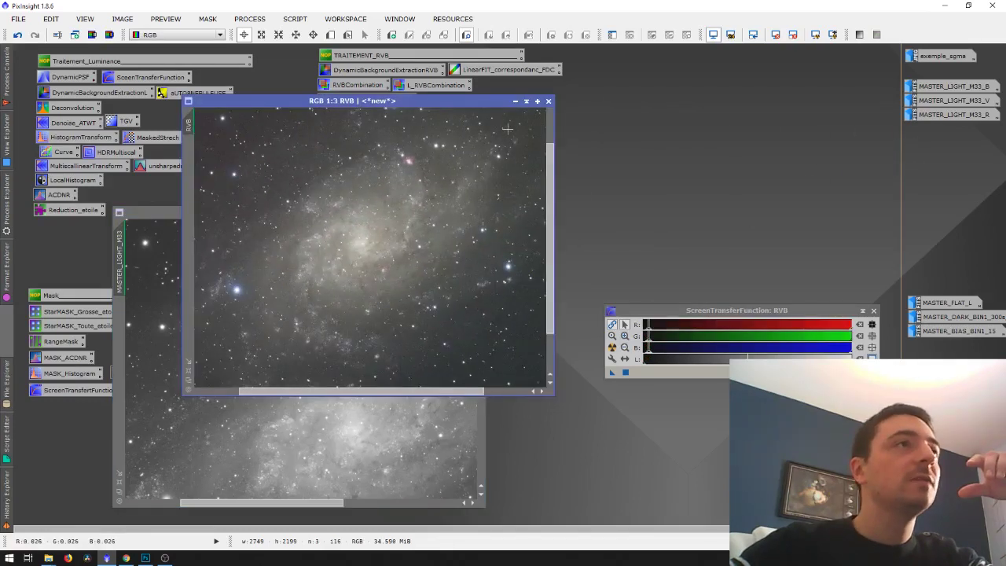
left_click(515, 100)
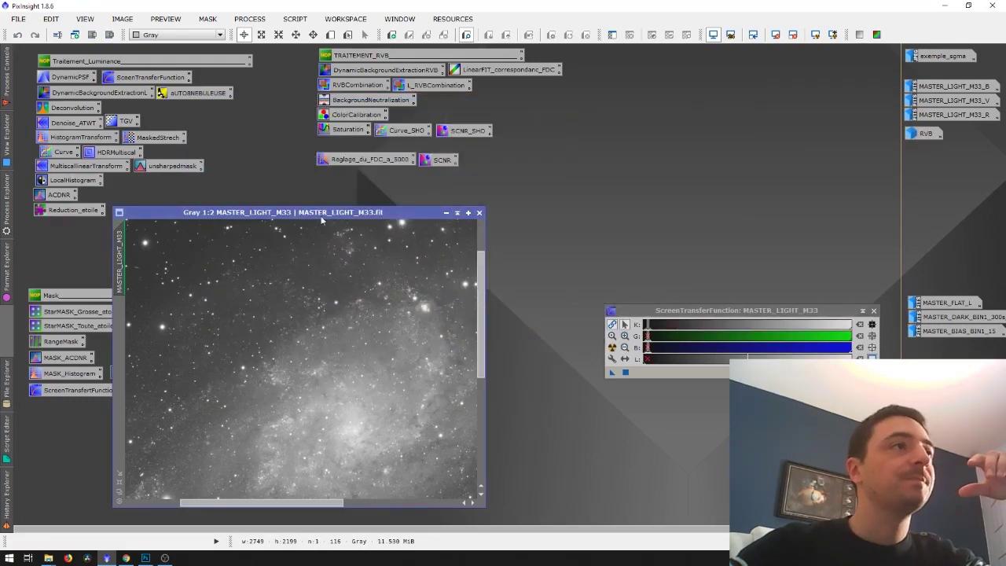
left_click_drag(321, 214, 474, 169)
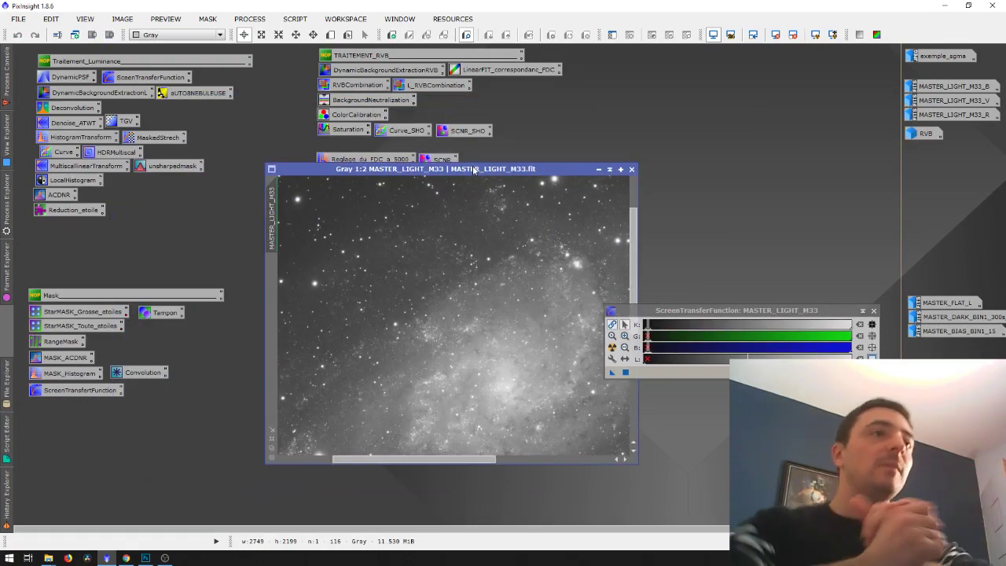
double_click(474, 170)
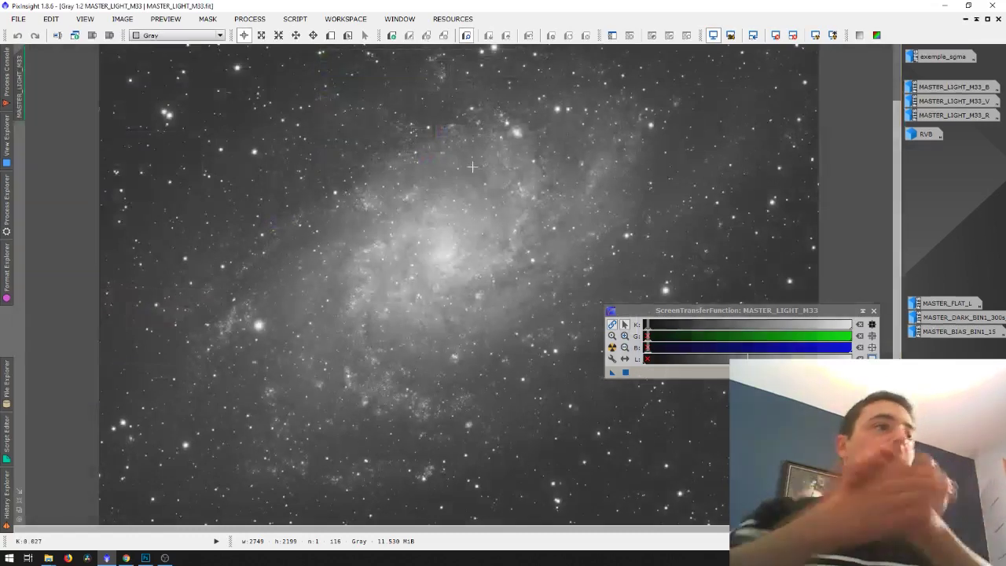
- Try manual screen stretches with darker midtones on MASTER_LIGHT_M33, resetting and reapplying the auto-stretch
mouse_move(647, 324)
left_mouse_down()
mouse_move(665, 330)
mouse_move(649, 326)
left_mouse_up()
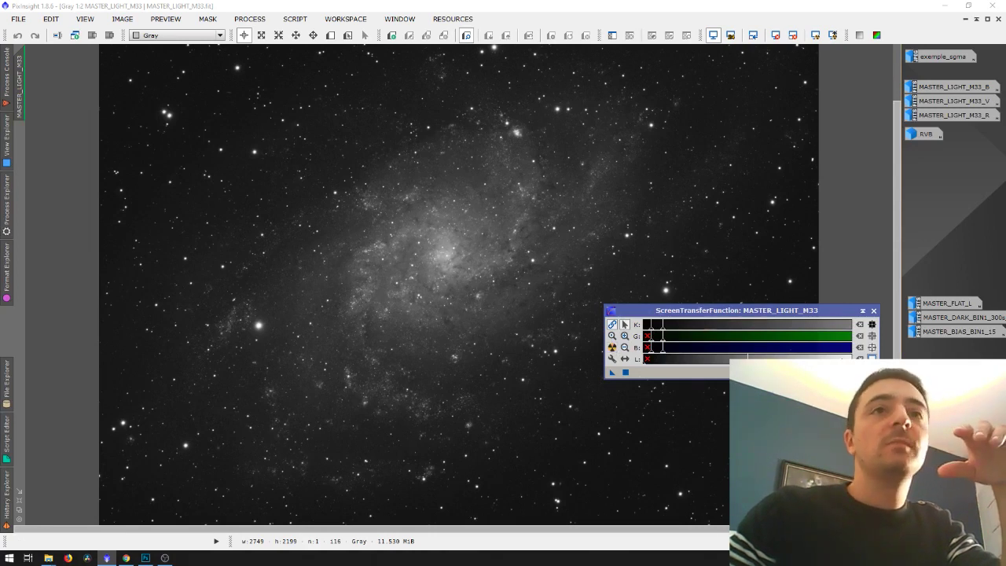
key("ctrl+F12")
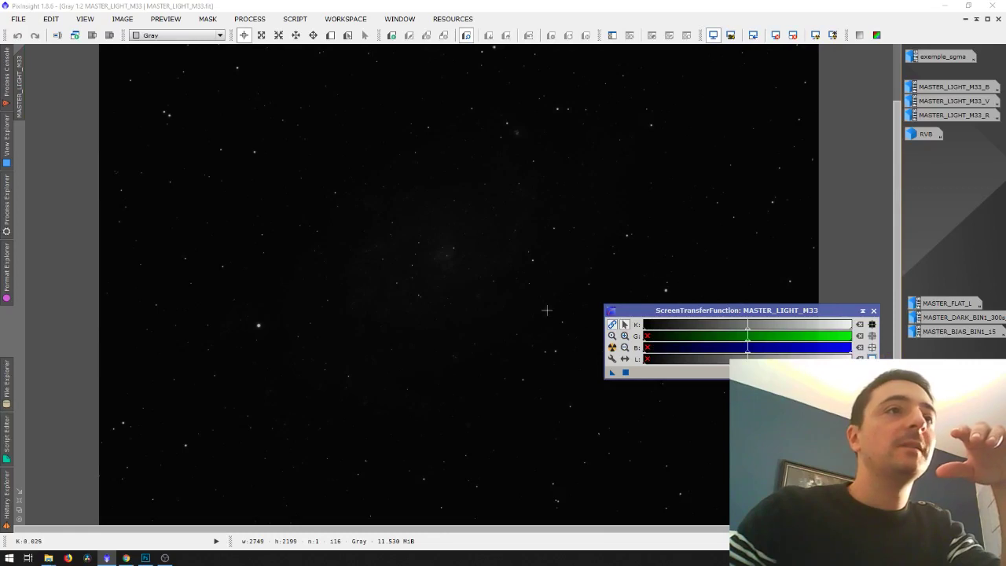
key("ctrl+a")
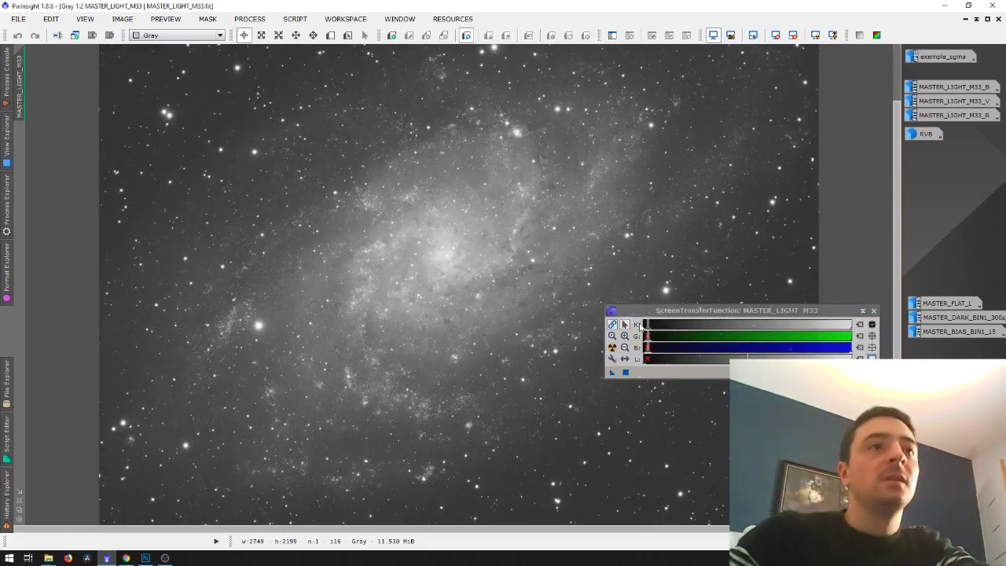
left_click_drag(646, 329, 652, 330)
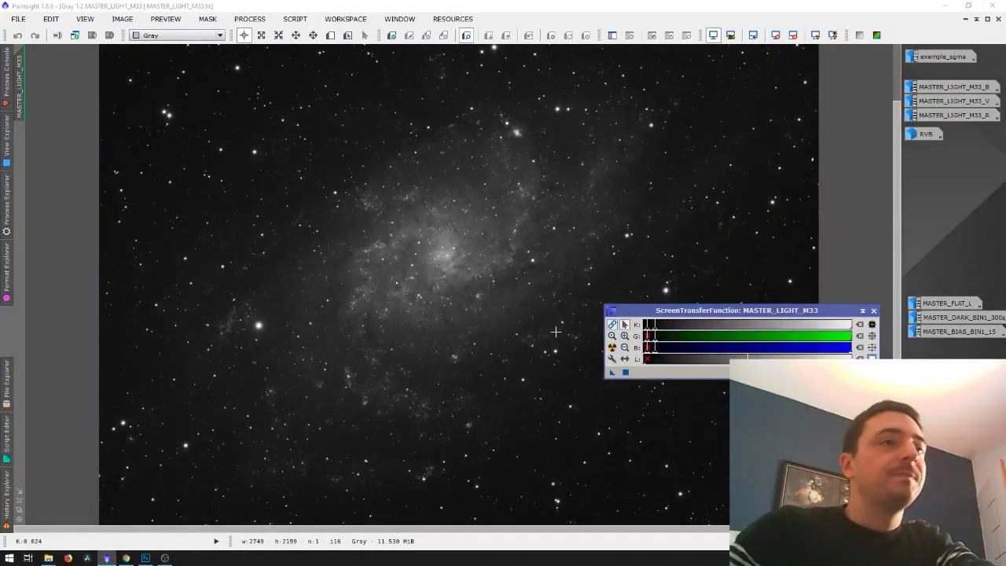
left_click(612, 348)
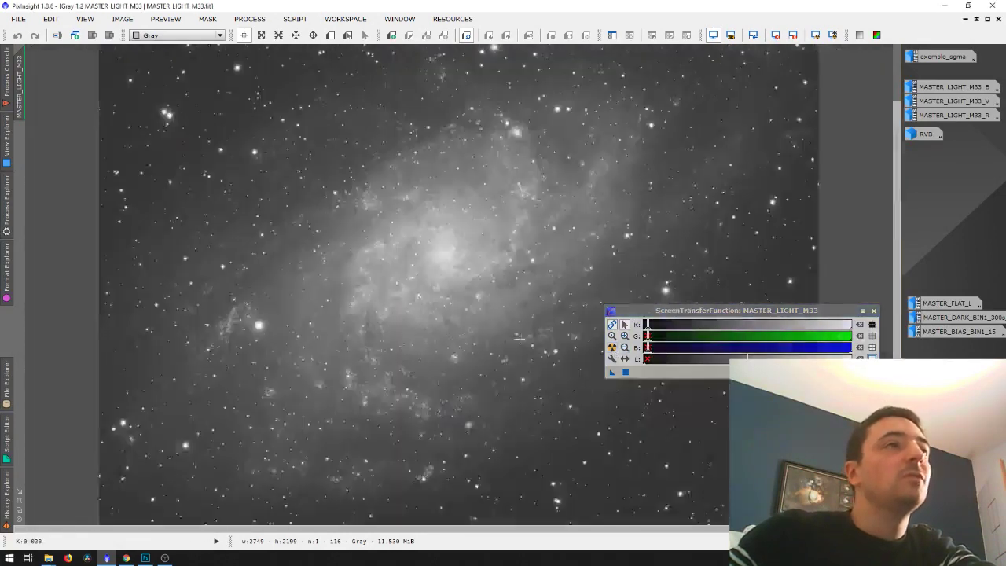
- Move ScreenTransferFunction clear of the image and open DynamicBackgroundExtraction from the DynamicBackgroundExtractionL icon, with MASTER_LIGHT_M33 maximized
scroll(601, 303, "down", 1)
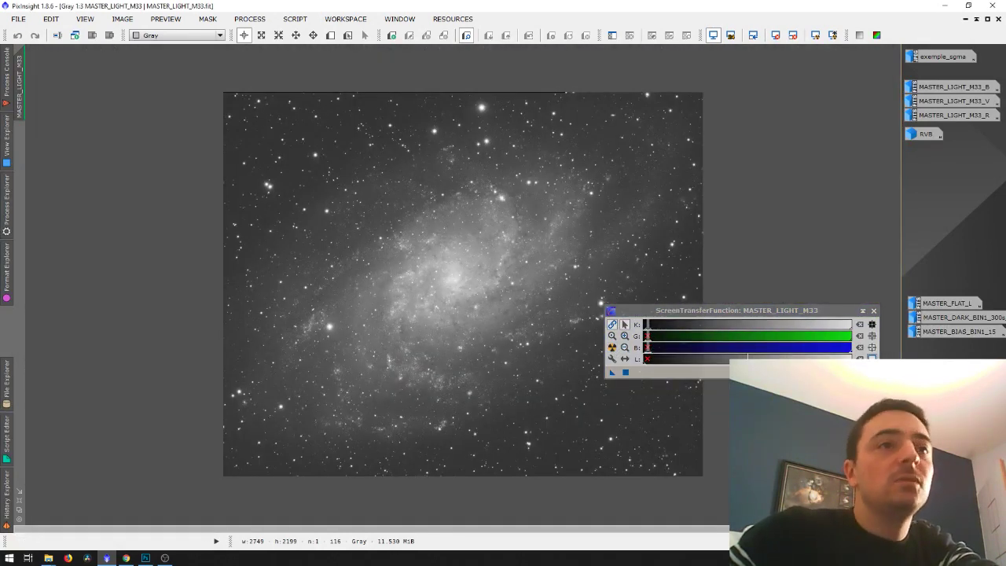
left_click_drag(755, 313, 862, 179)
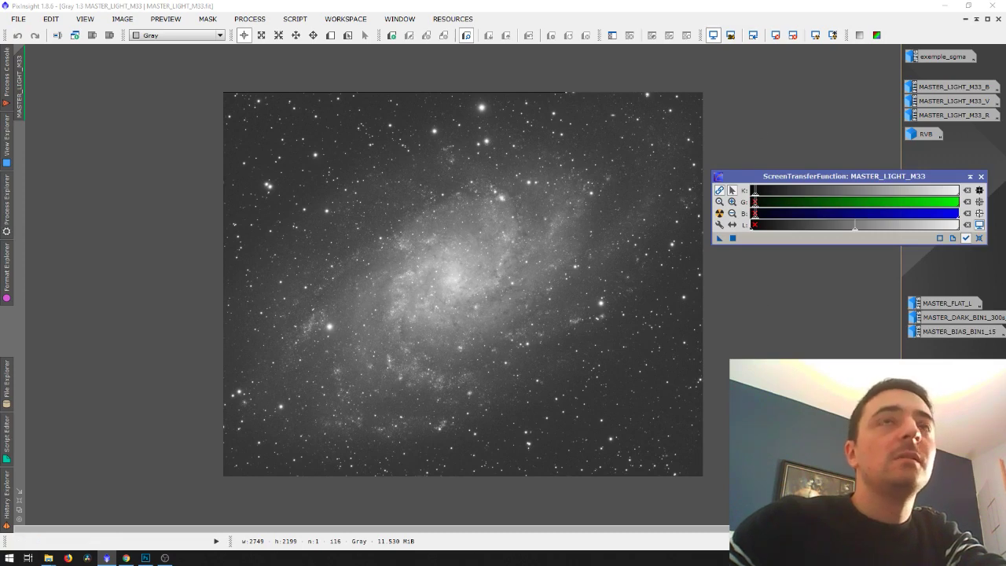
left_click(988, 20)
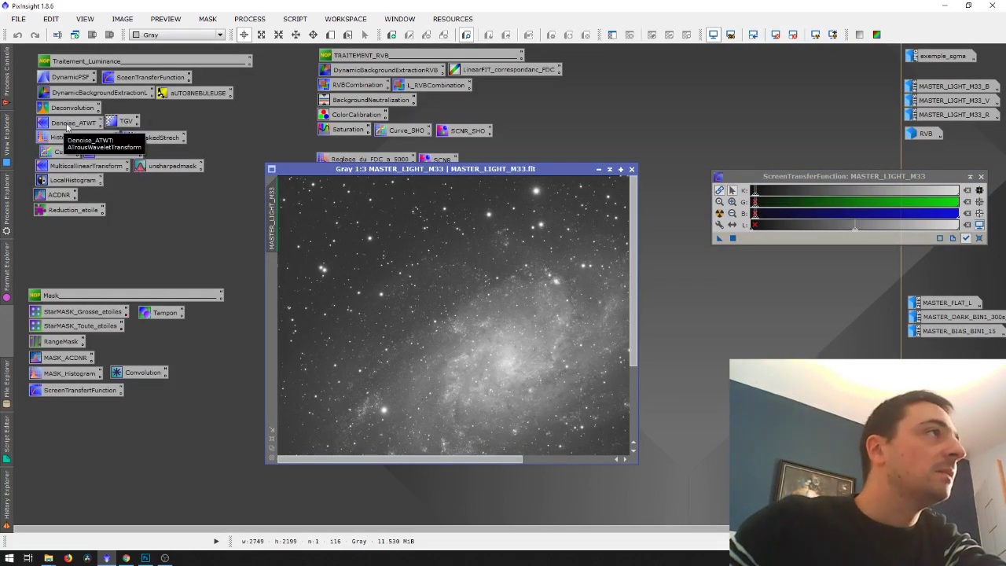
double_click(76, 92)
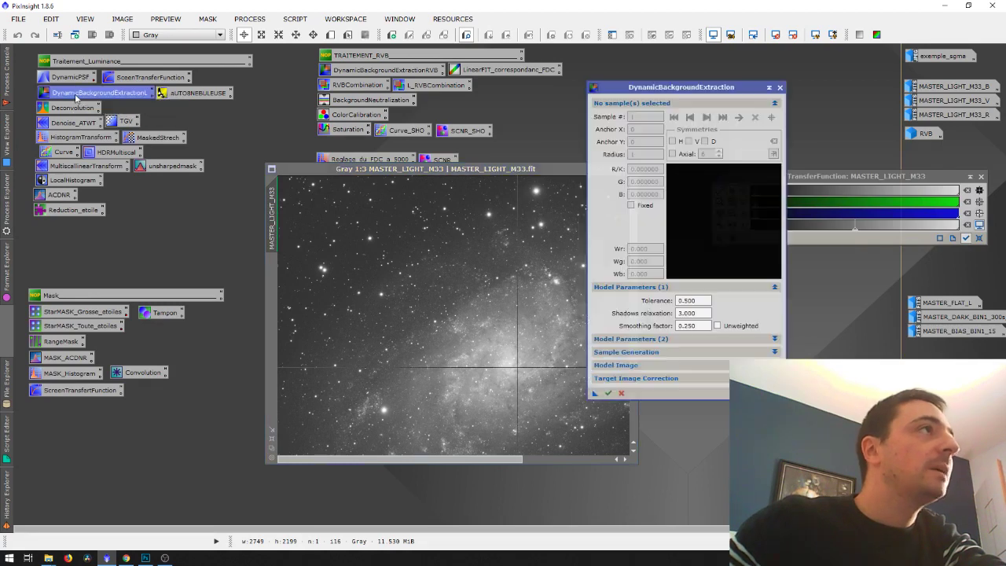
double_click(363, 169)
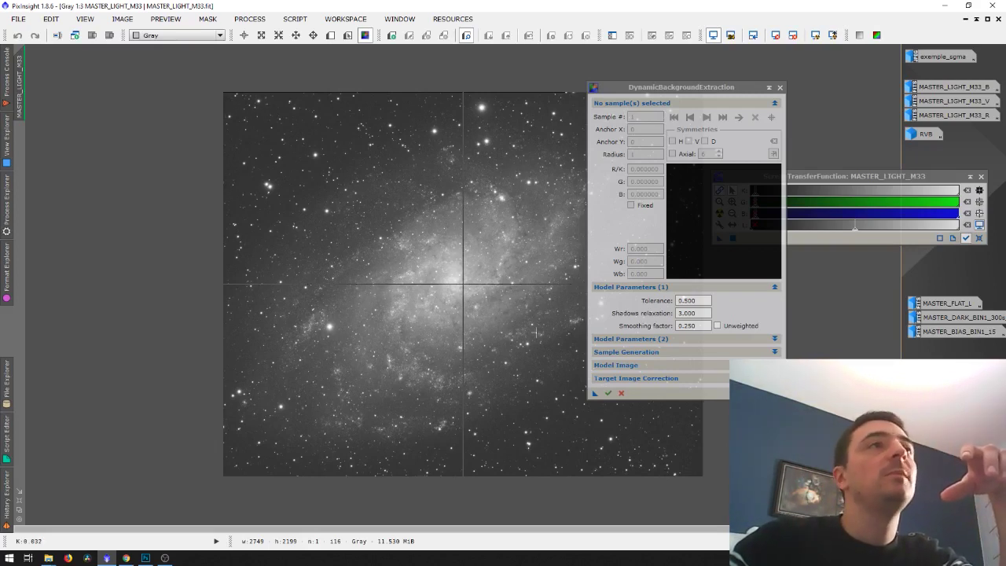
- Generate background samples on MASTER_LIGHT_M33, set the tolerance to 1.000 and generate the samples again
left_click(616, 352)
left_click(629, 352)
left_click(650, 366)
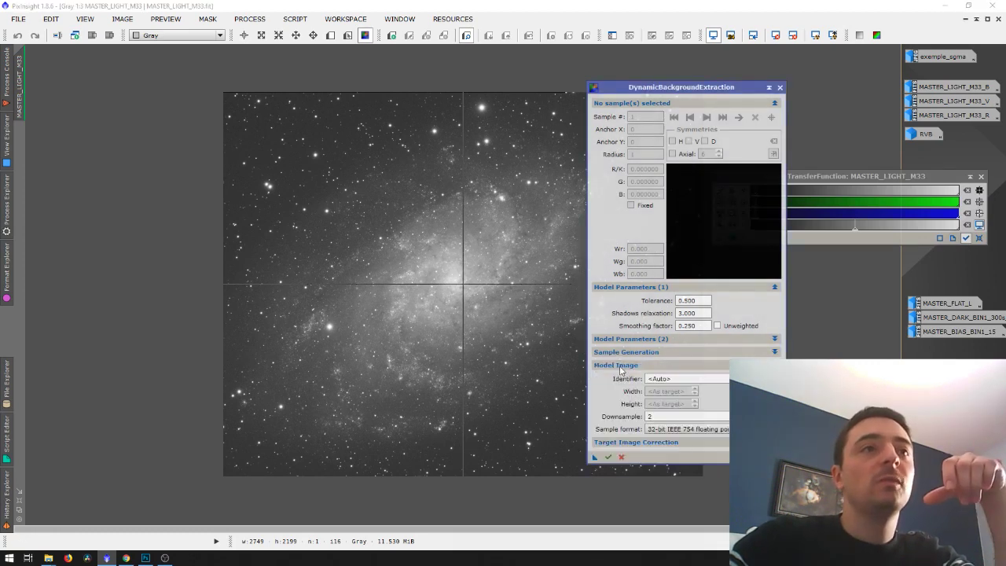
left_click(652, 366)
left_click(629, 352)
left_click(629, 339)
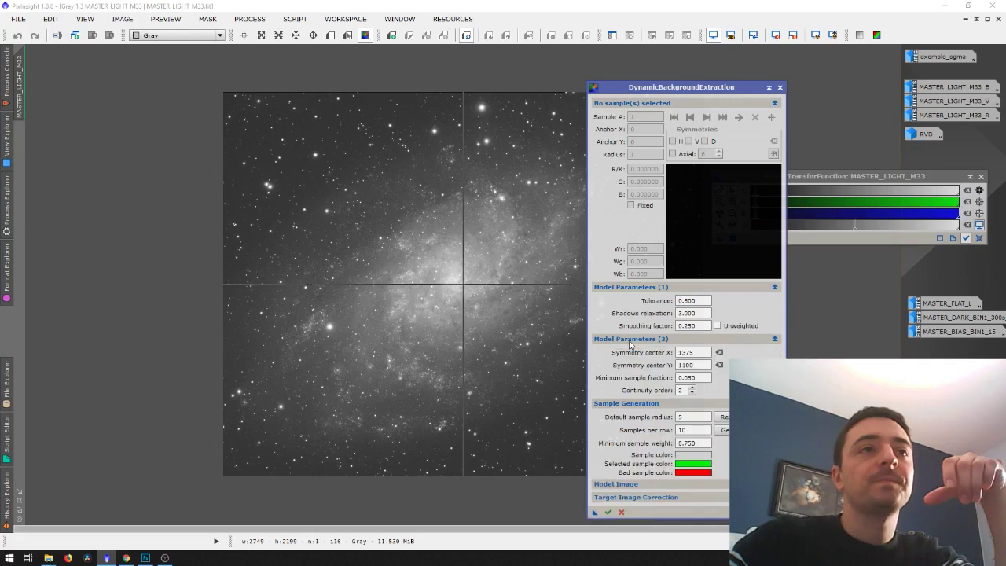
left_click(629, 340)
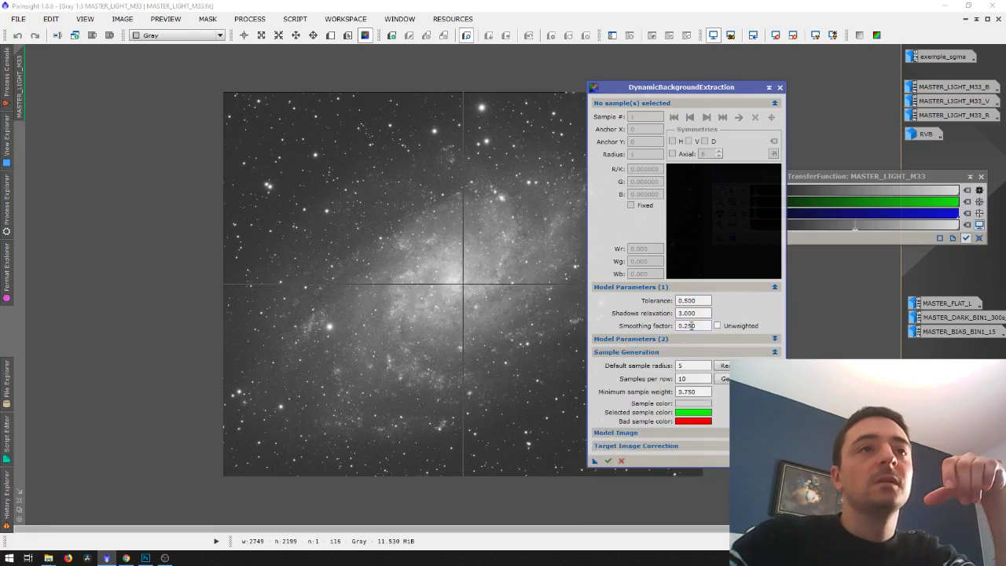
left_click(724, 379)
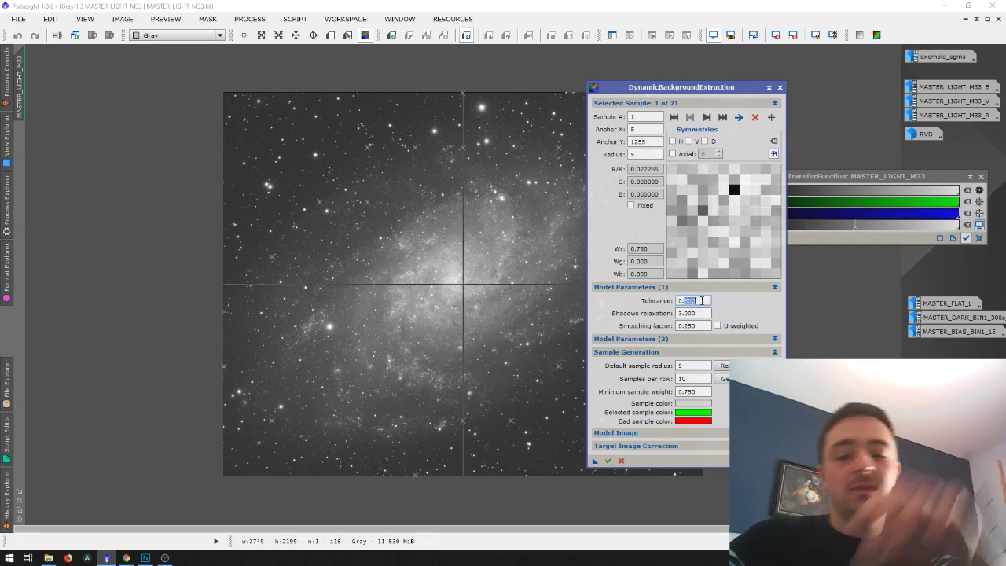
type("1")
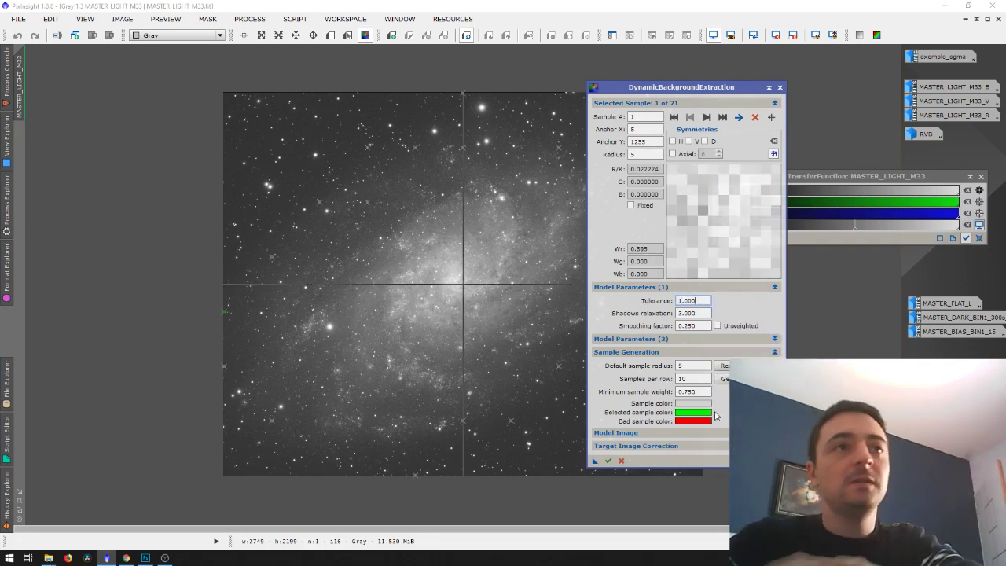
left_click(723, 378)
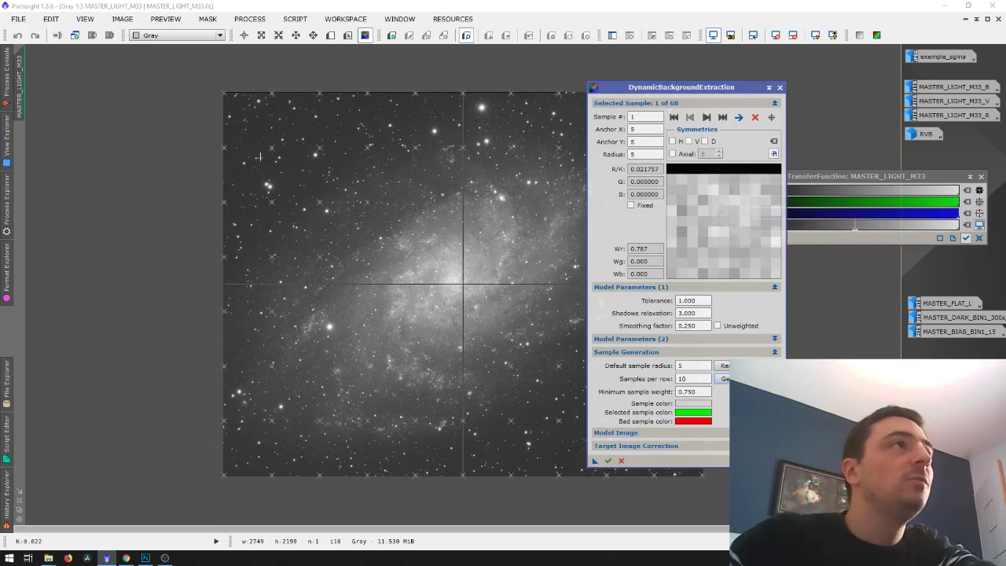
- Collapse DynamicBackgroundExtraction and shift the background samples northwest of the galaxy core away from nearby stars and nebulosity
left_click(768, 88)
scroll(468, 149, "down", 2)
scroll(468, 150, "up", 4)
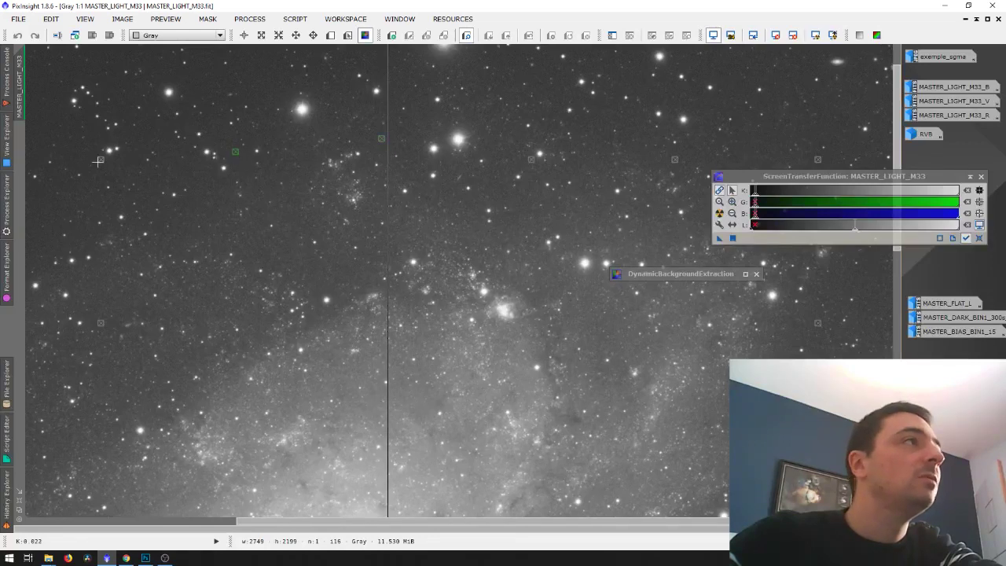
left_click_drag(102, 164, 107, 166)
scroll(348, 222, "up", 2)
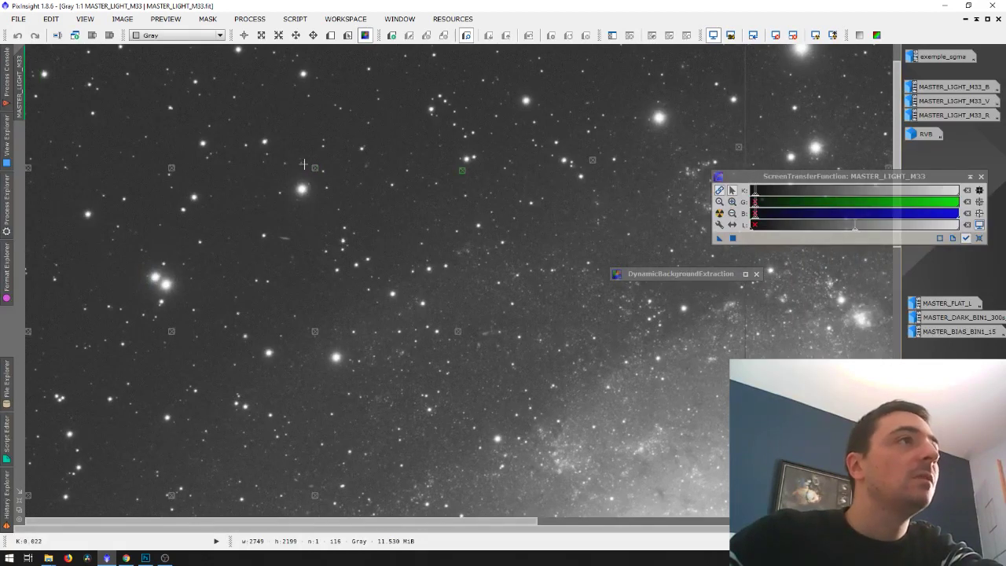
left_click_drag(463, 172, 463, 179)
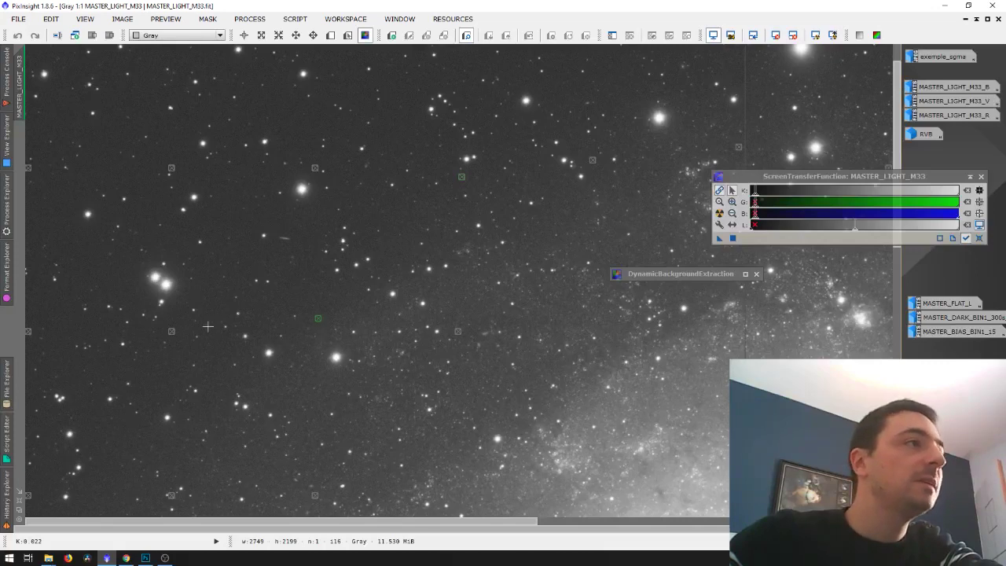
right_click(180, 345)
key("Escape")
scroll(155, 338, "up", 2)
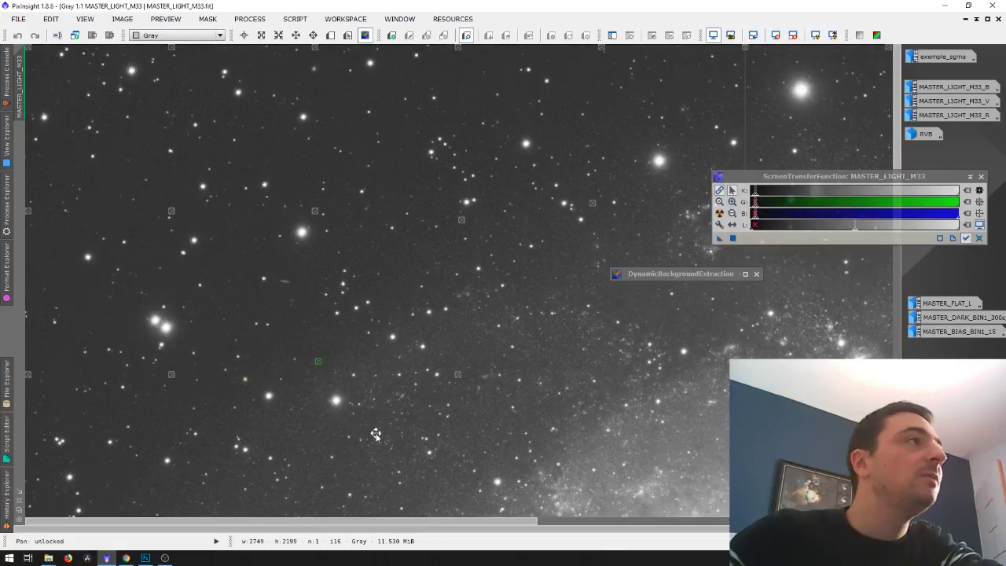
left_click_drag(375, 433, 335, 411)
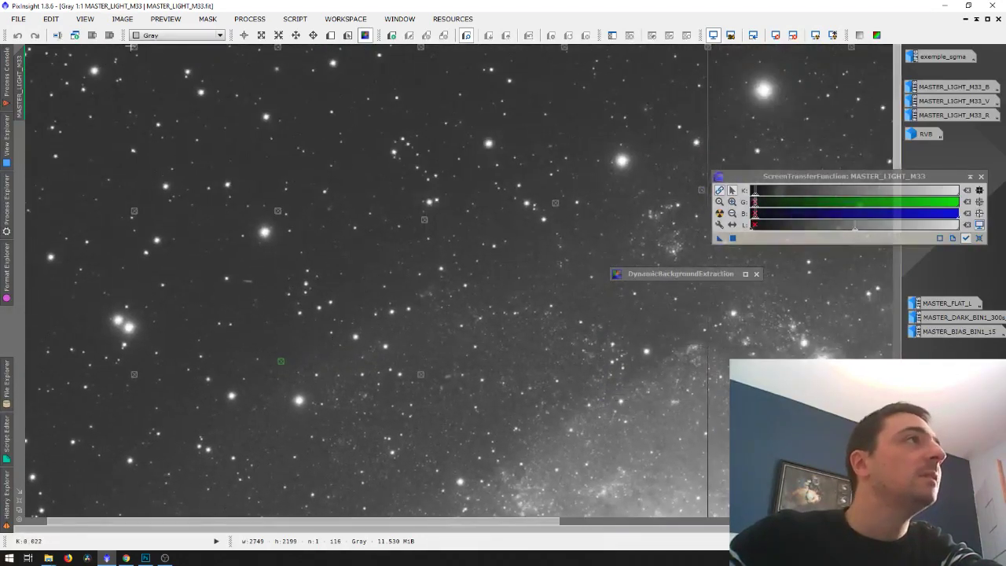
- Move the row of background samples along the upper border of MASTER_LIGHT_M33 slightly inward onto star-free sky
left_click(127, 58)
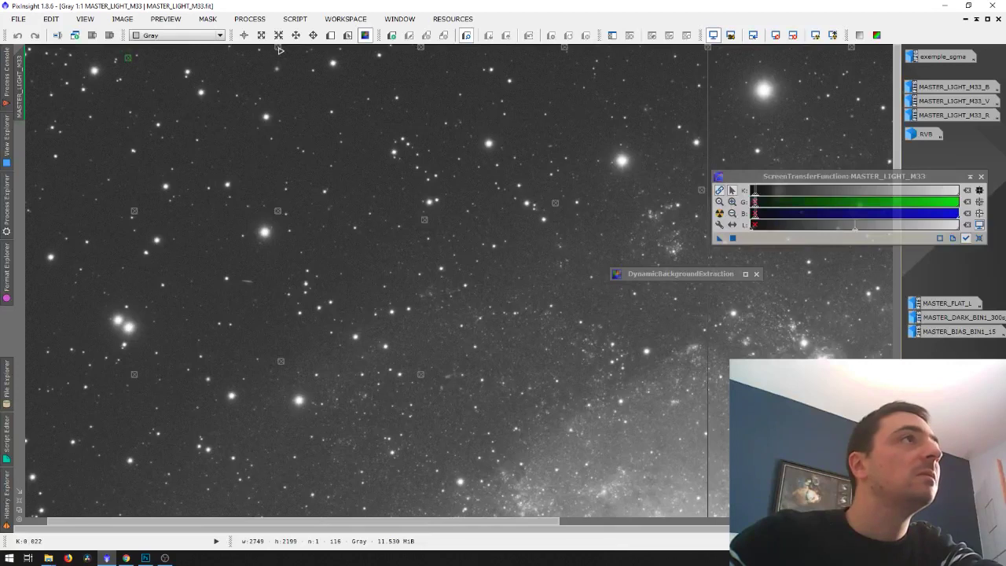
left_click(266, 58)
left_click(423, 58)
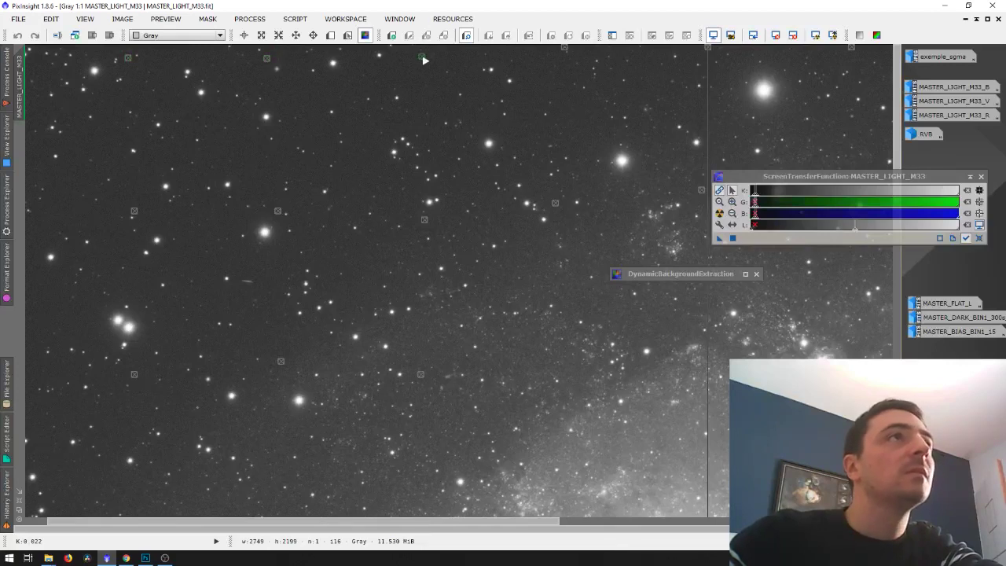
left_click(551, 58)
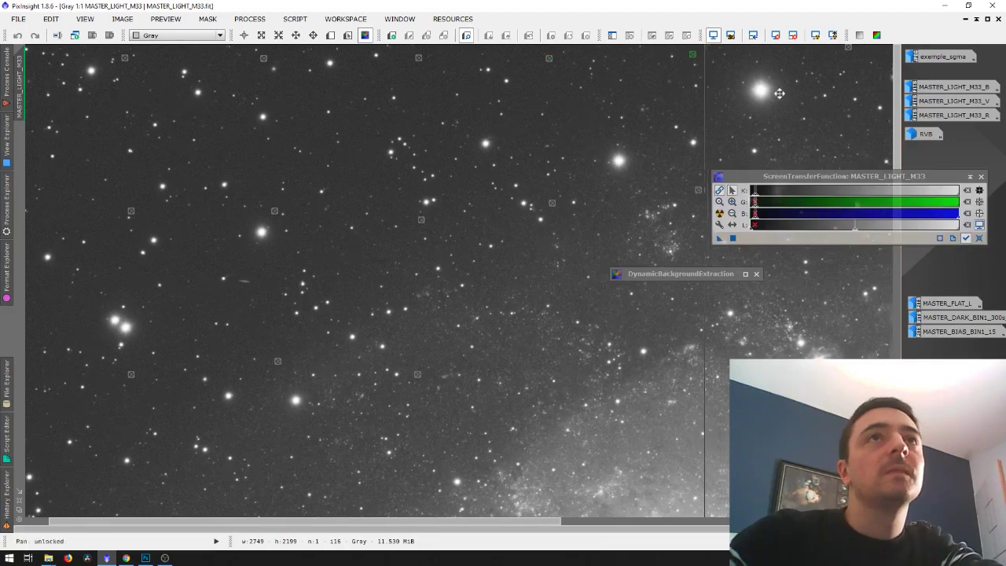
left_click_drag(777, 92, 324, 136)
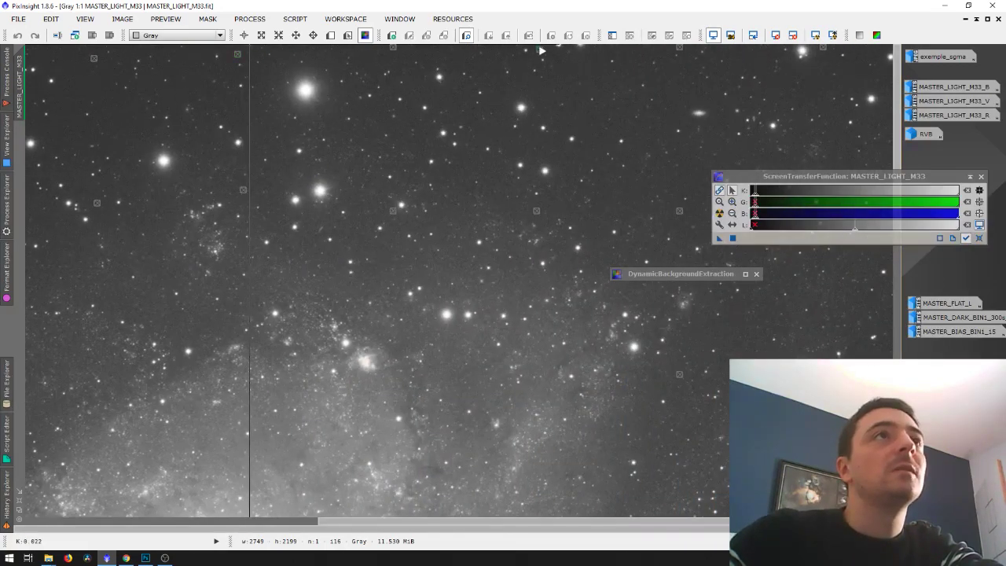
left_click(564, 57)
left_click(686, 52)
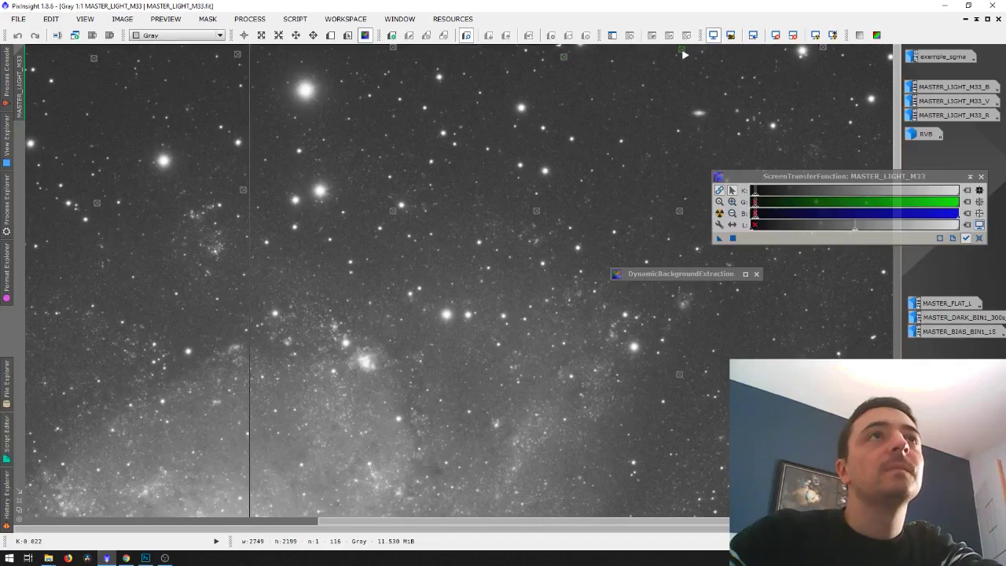
left_click_drag(774, 92, 697, 87)
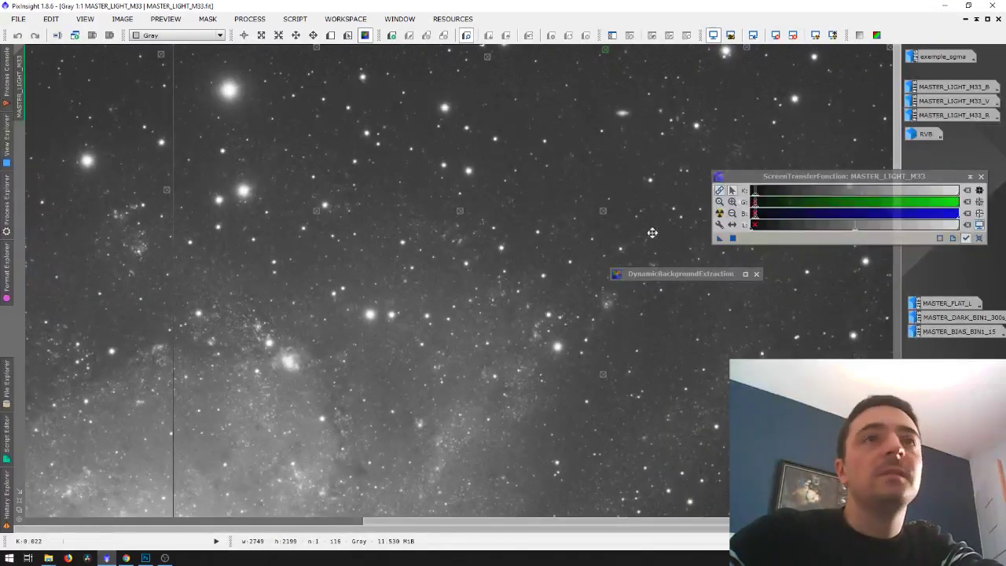
- Reposition the background samples on the galaxy's right and lower-right outskirts onto darker, star-free sky
scroll(370, 228, "down", 5)
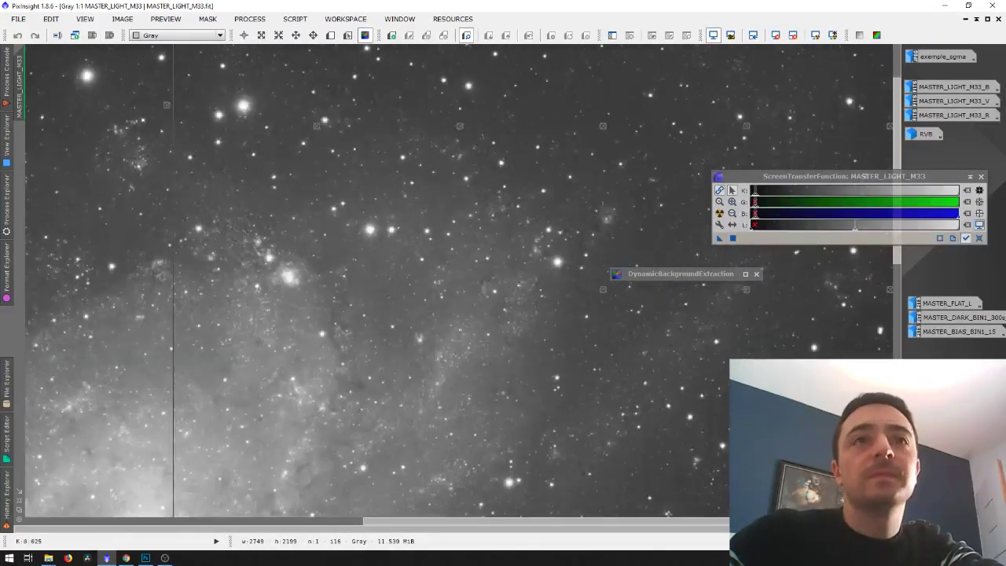
scroll(572, 393, "down", 2)
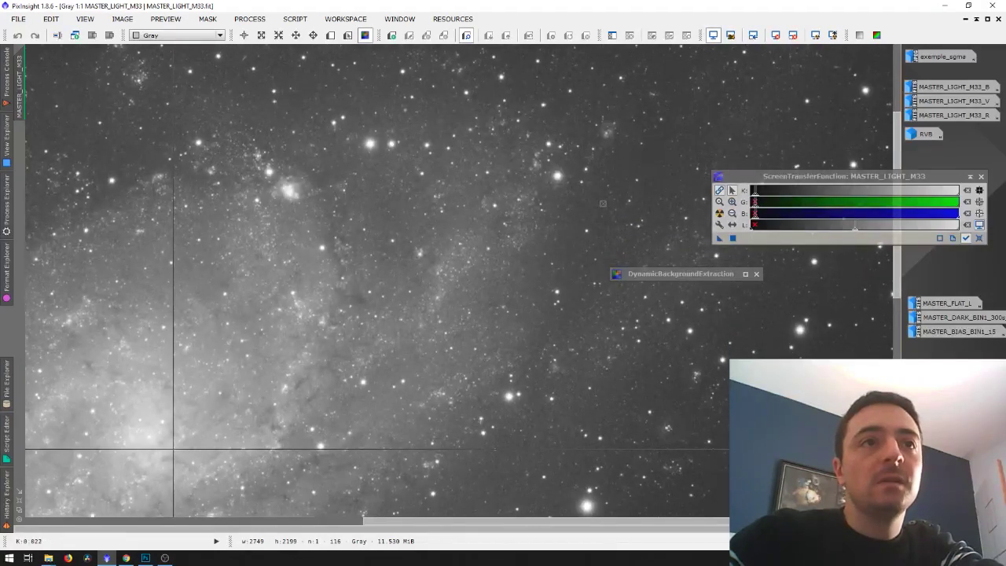
scroll(718, 395, "down", 7)
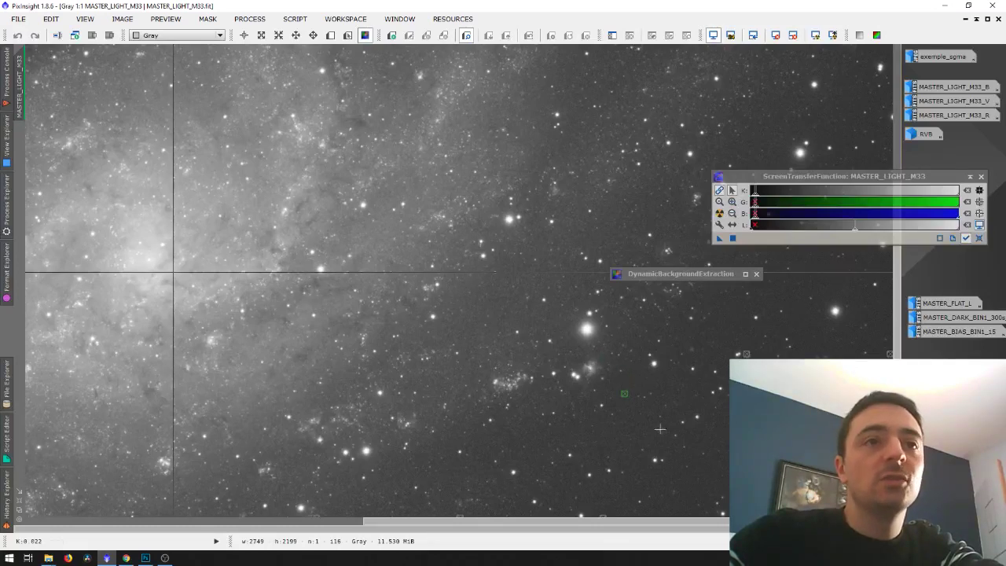
left_click_drag(660, 429, 617, 306)
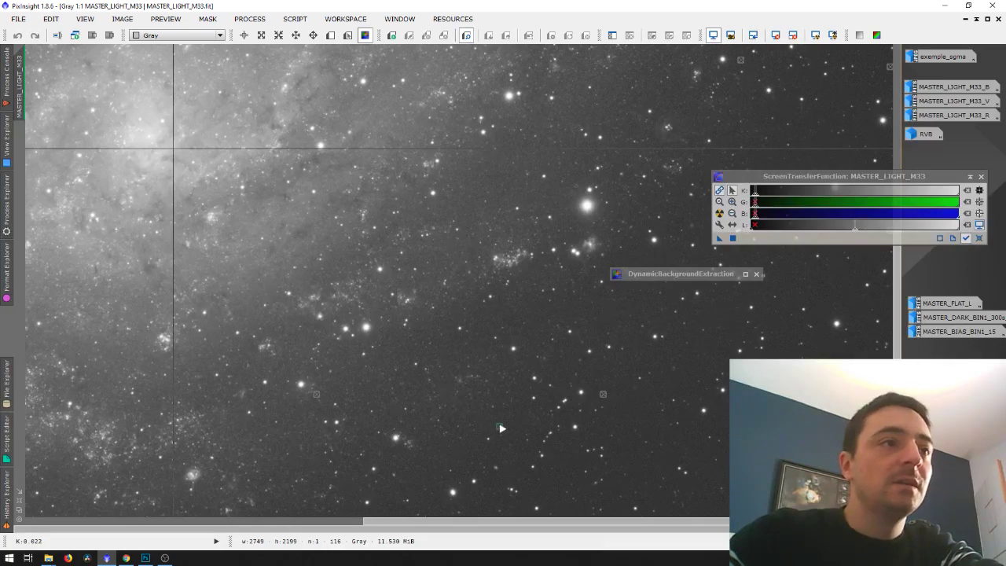
left_click_drag(663, 438, 662, 344)
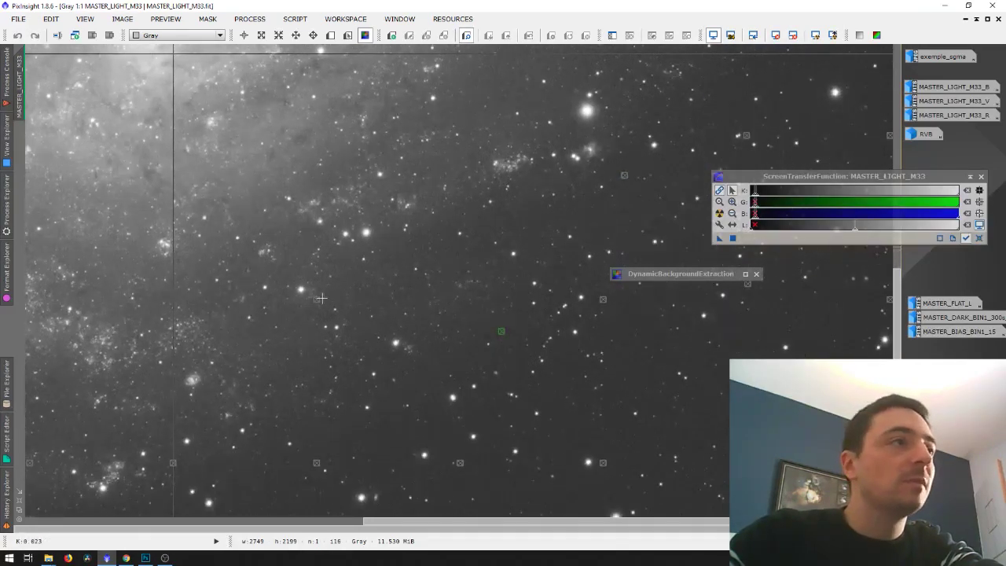
left_click(317, 299)
left_click(352, 423)
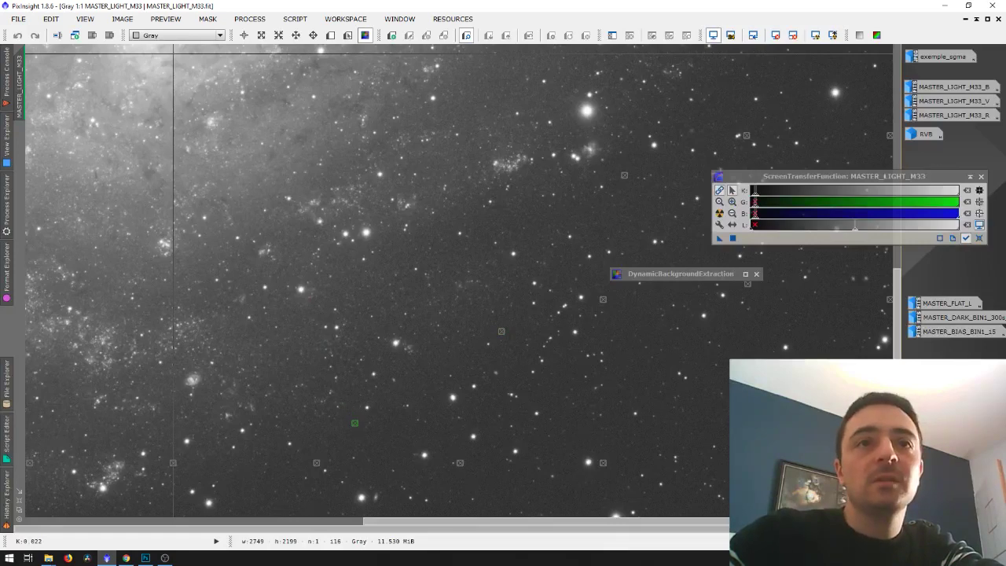
left_click_drag(793, 446, 793, 334)
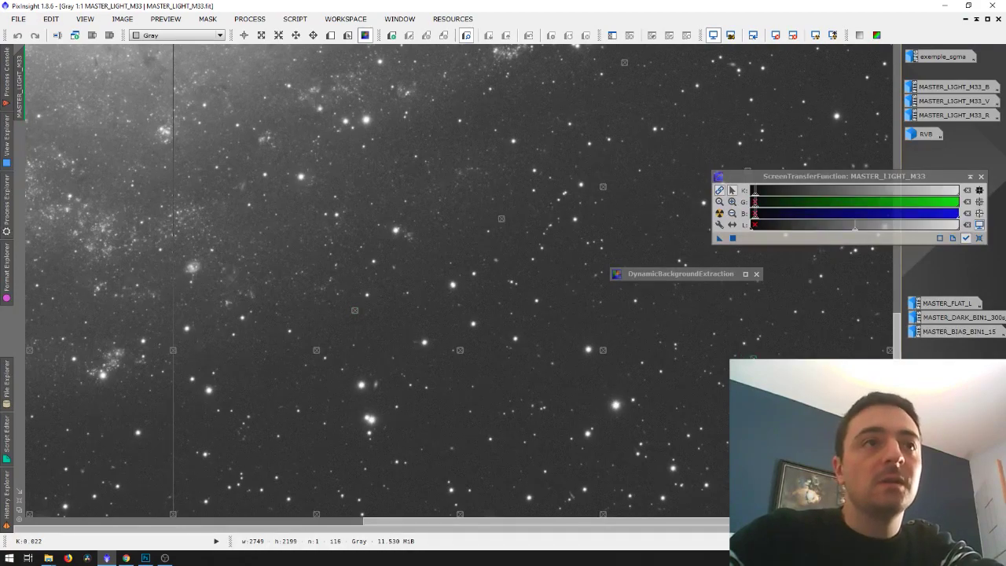
- Move the background samples below and to the lower left of the galaxy away from its arms onto empty sky
left_click_drag(536, 449, 664, 302)
left_click_drag(239, 379, 174, 391)
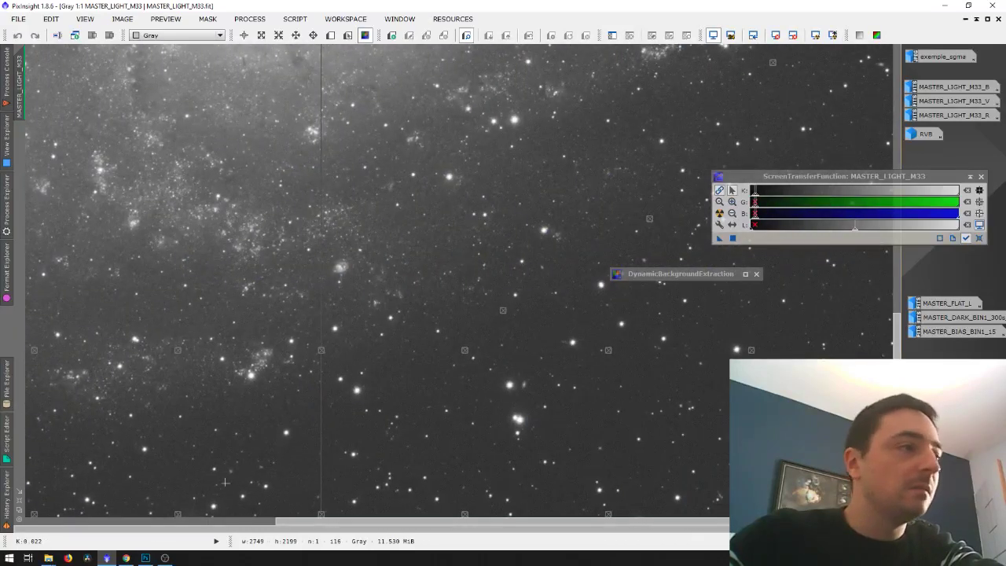
left_click_drag(179, 505, 338, 243)
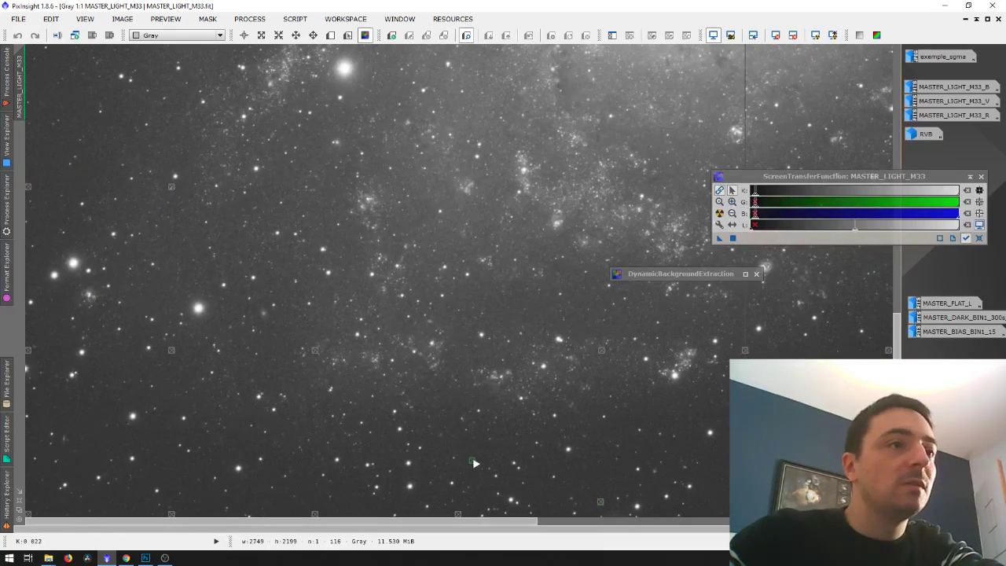
left_click(626, 437)
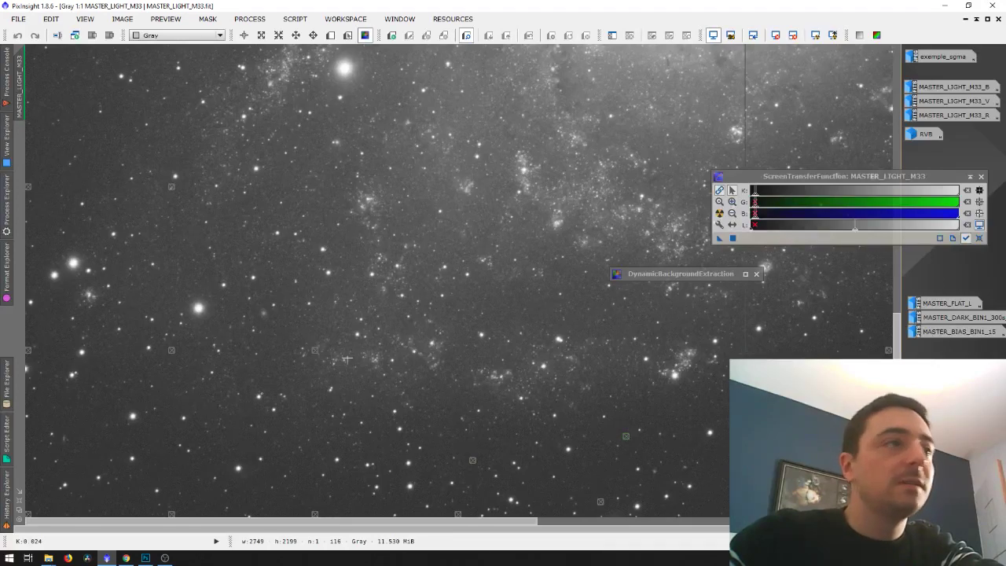
left_click(255, 369)
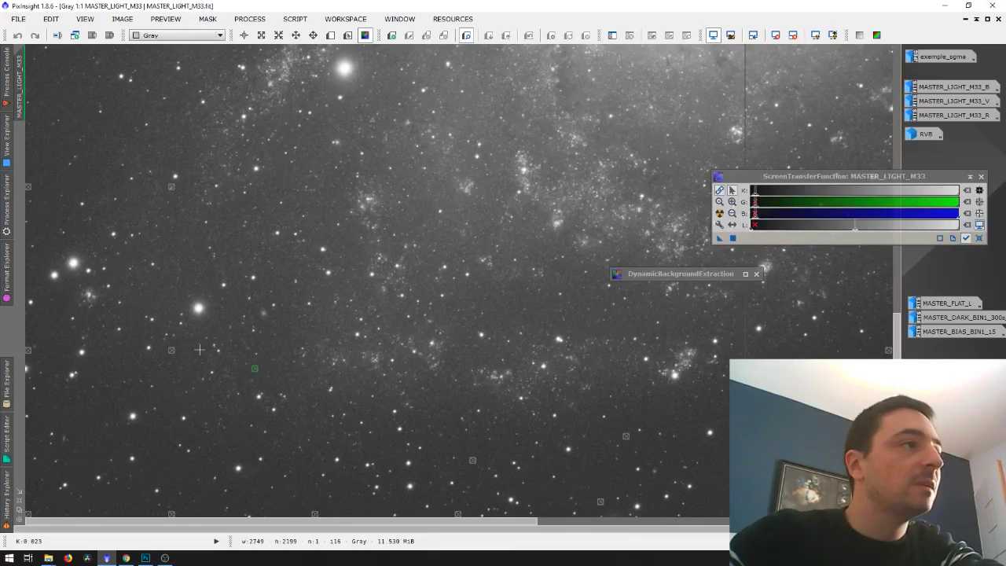
left_click(141, 364)
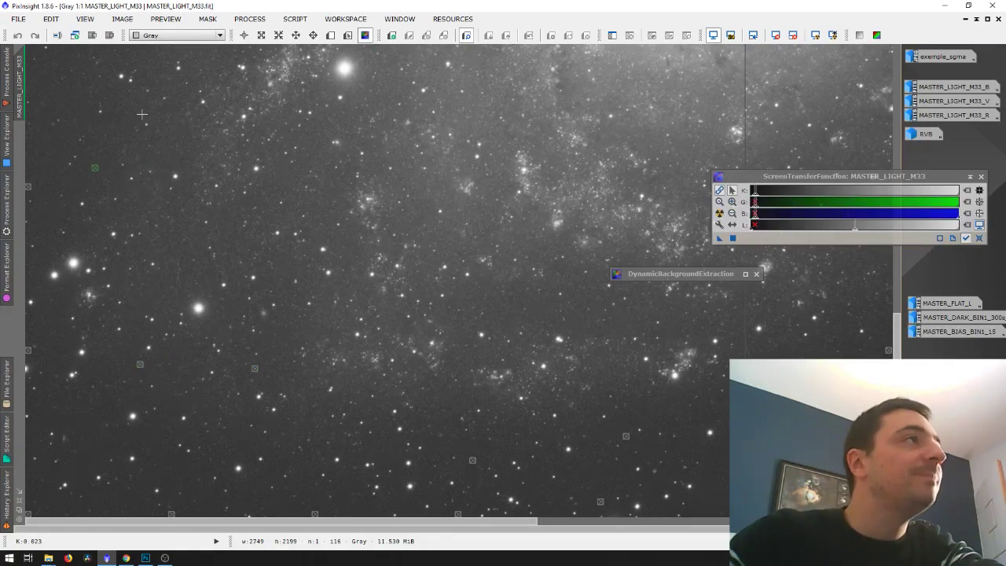
- Shift the background samples along the galaxy's left side outward, clear of its arms and bright stars
scroll(142, 238, "up", 3)
left_click_drag(141, 238, 130, 338)
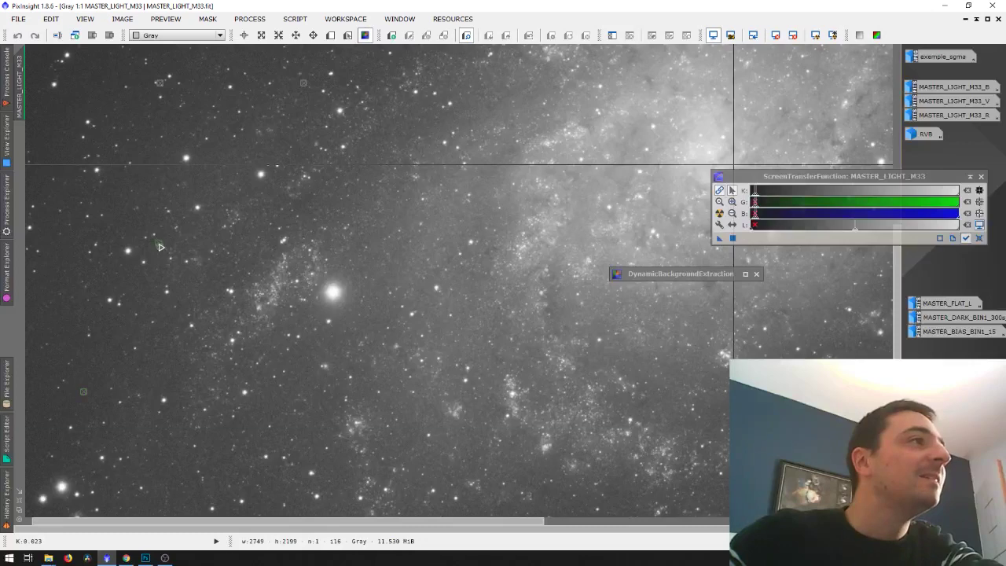
left_click(114, 220)
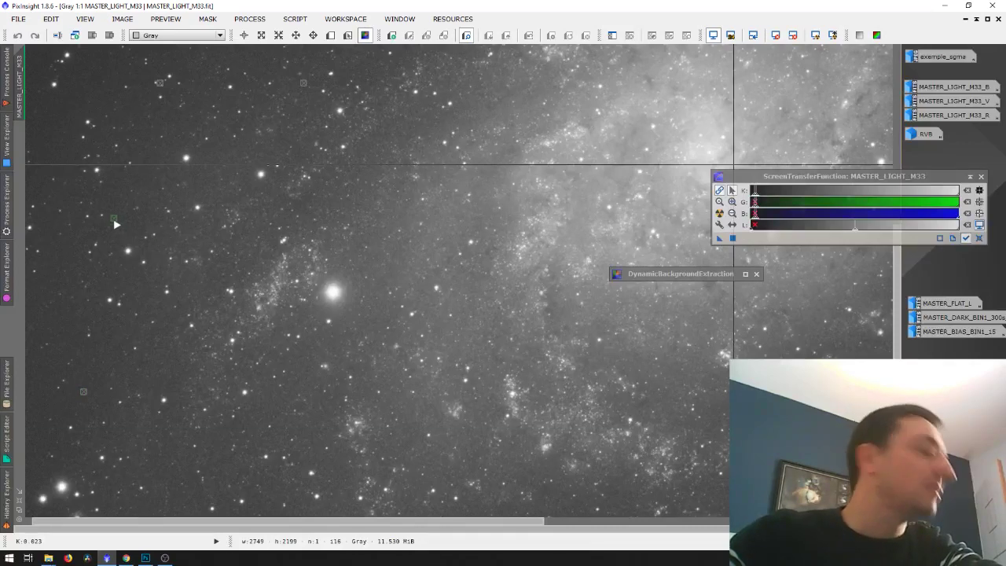
scroll(180, 151, "up", 1)
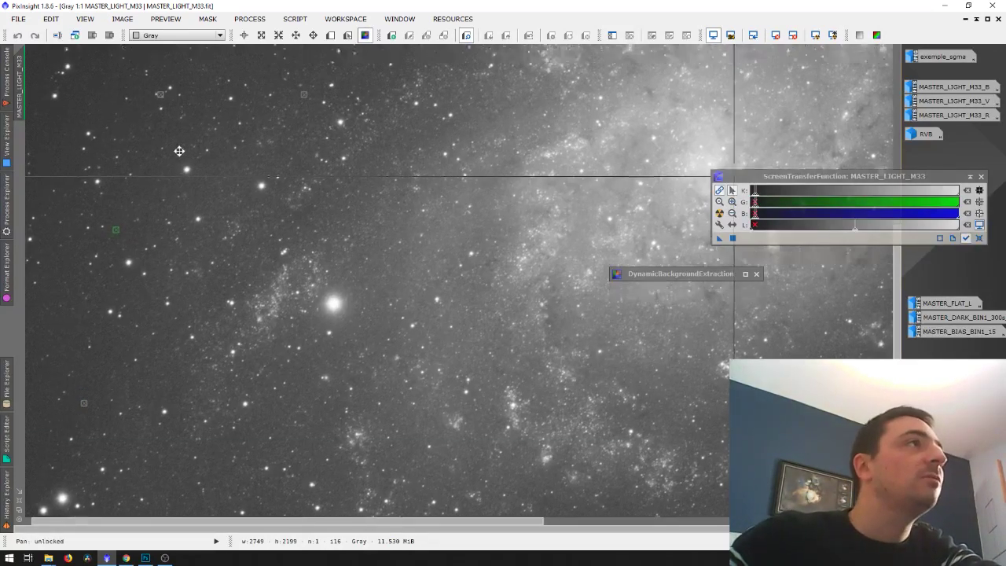
scroll(179, 151, "up", 10)
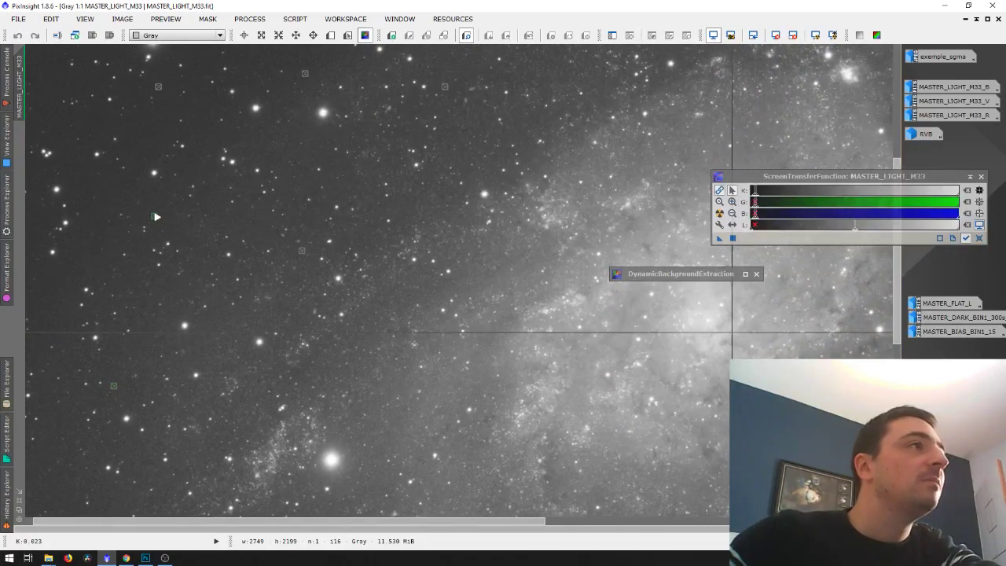
left_click_drag(218, 196, 190, 343)
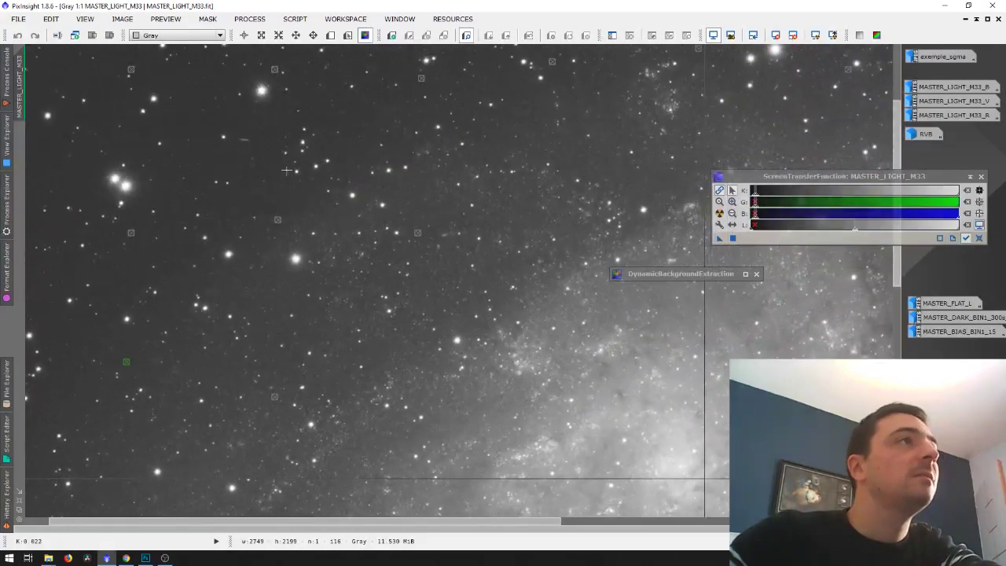
left_click_drag(287, 169, 316, 187)
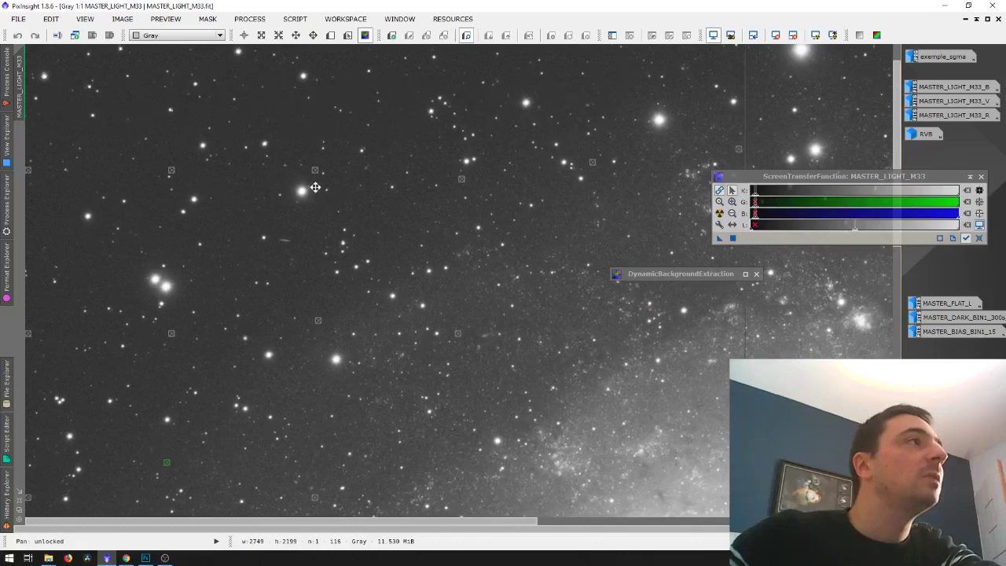
- Expand DynamicBackgroundExtraction again, set the target image correction to Subtraction and enable Normalize
scroll(404, 202, "down", 1)
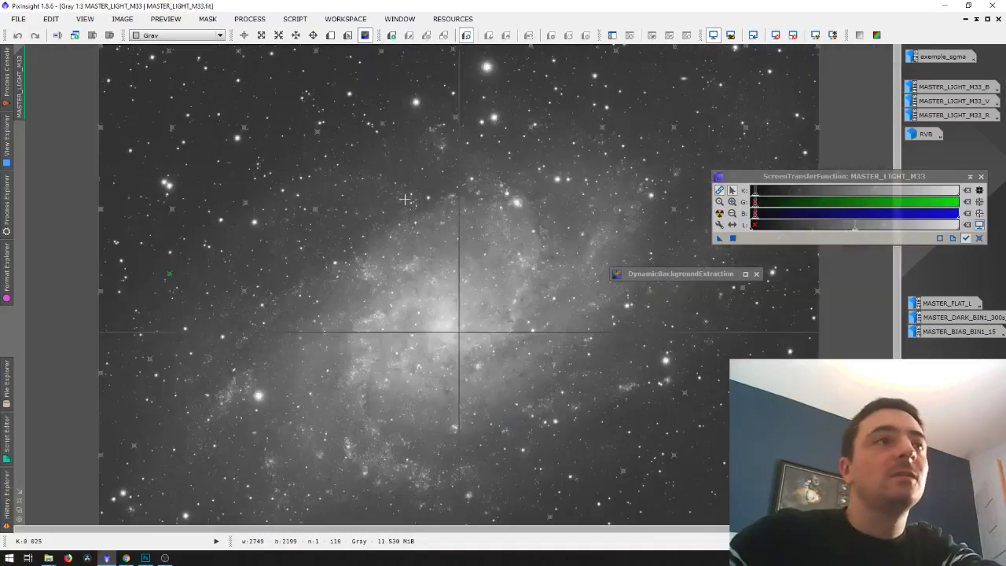
scroll(405, 199, "down", 1)
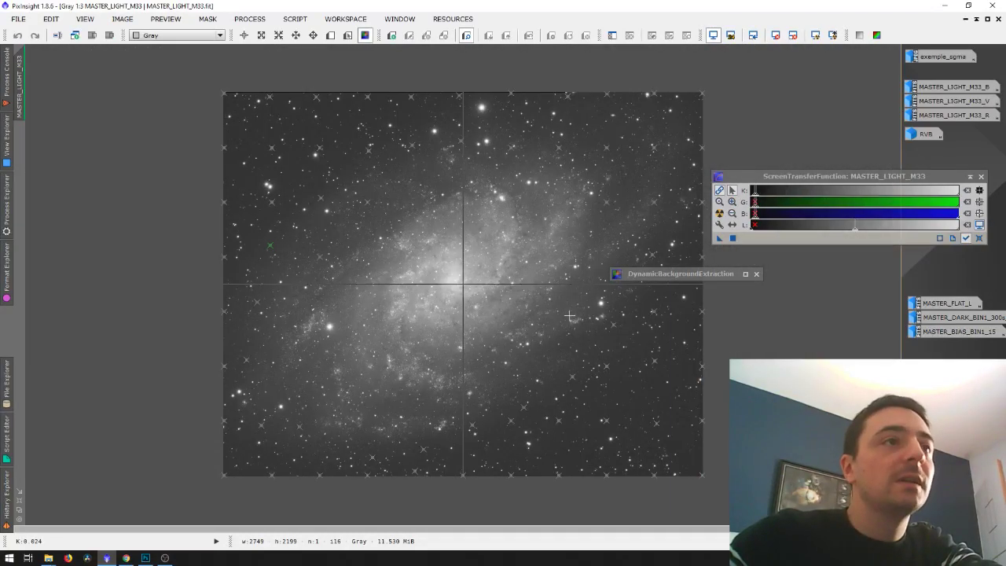
double_click(656, 274)
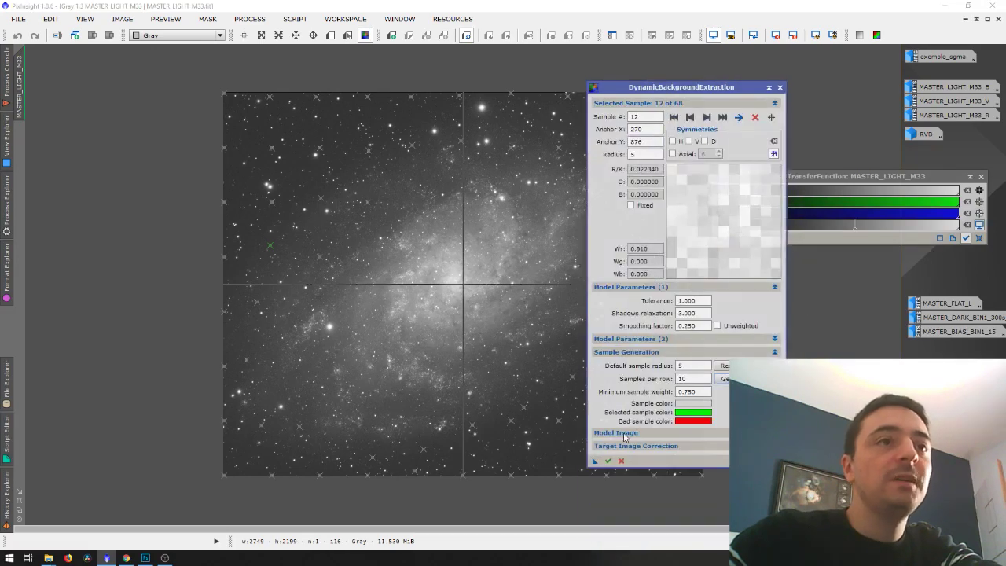
left_click(625, 433)
left_click(630, 433)
left_click(632, 446)
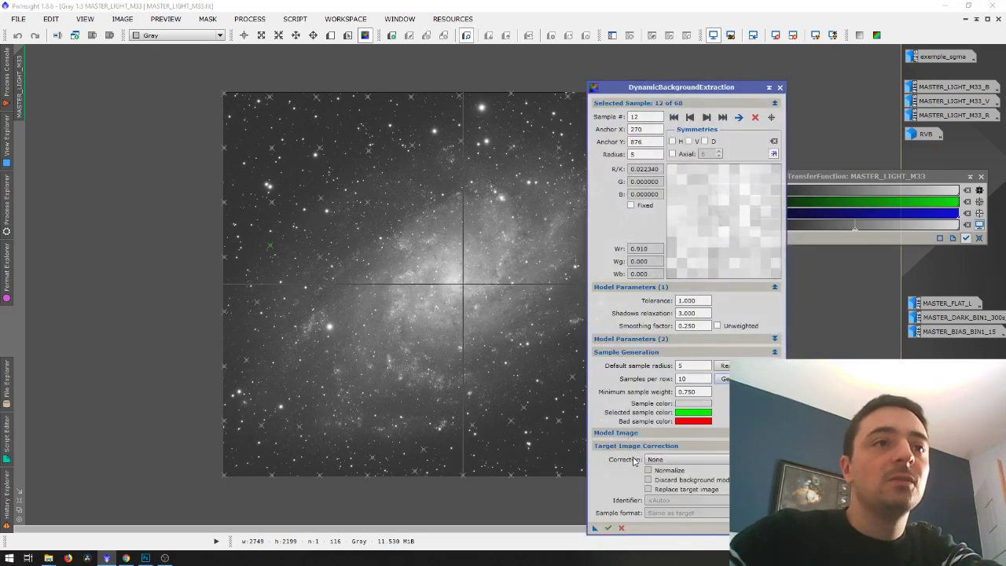
left_click(652, 460)
left_click(662, 476)
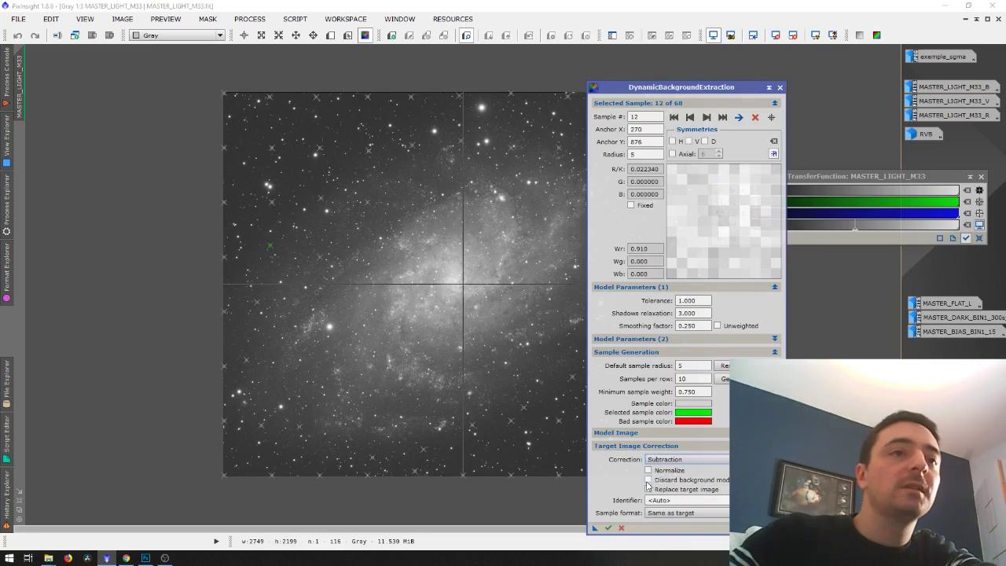
left_click(648, 471)
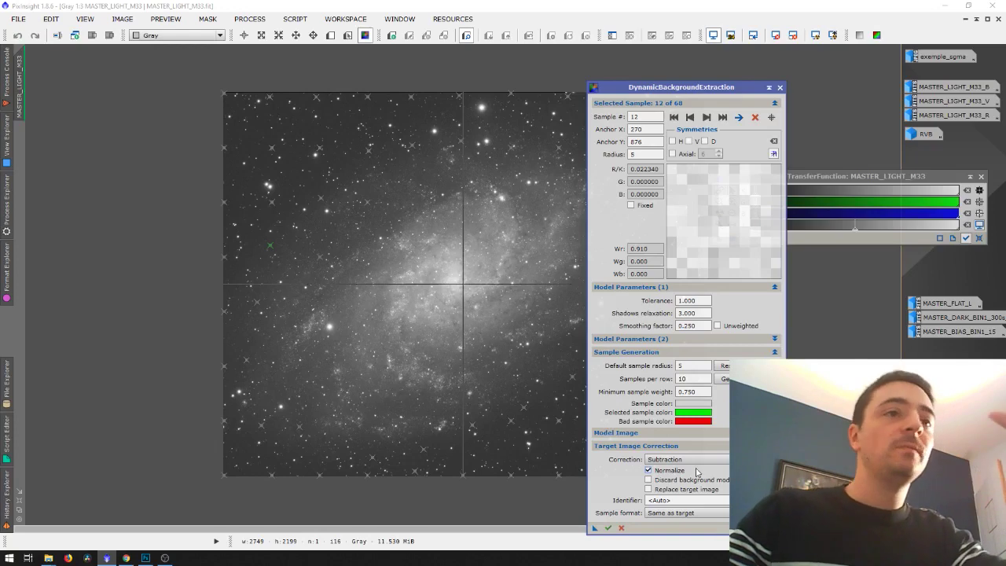
- Apply the background extraction as a separate image, close the corrected copy and auto-stretch the background model
left_click(608, 528)
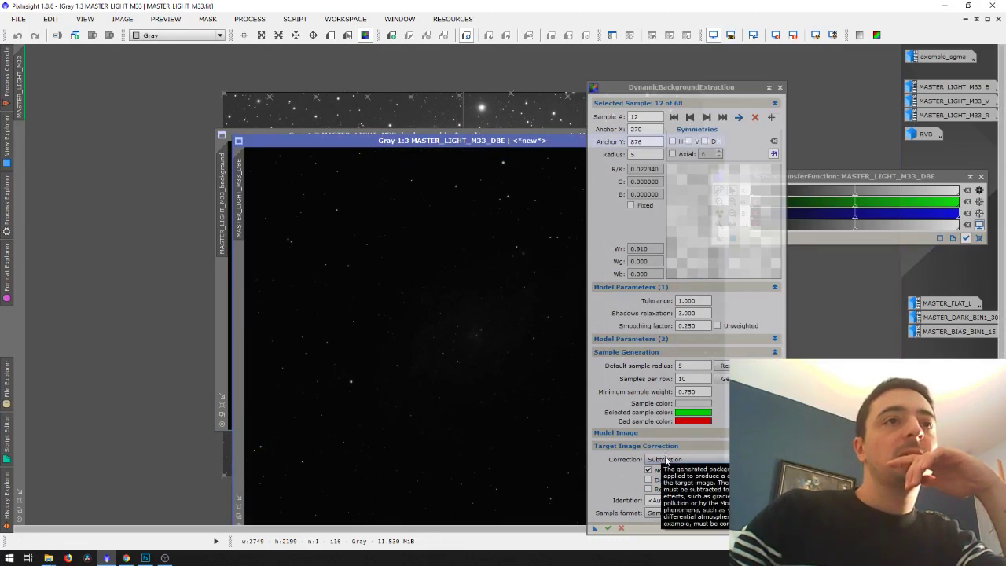
key("ctrl+alt+f")
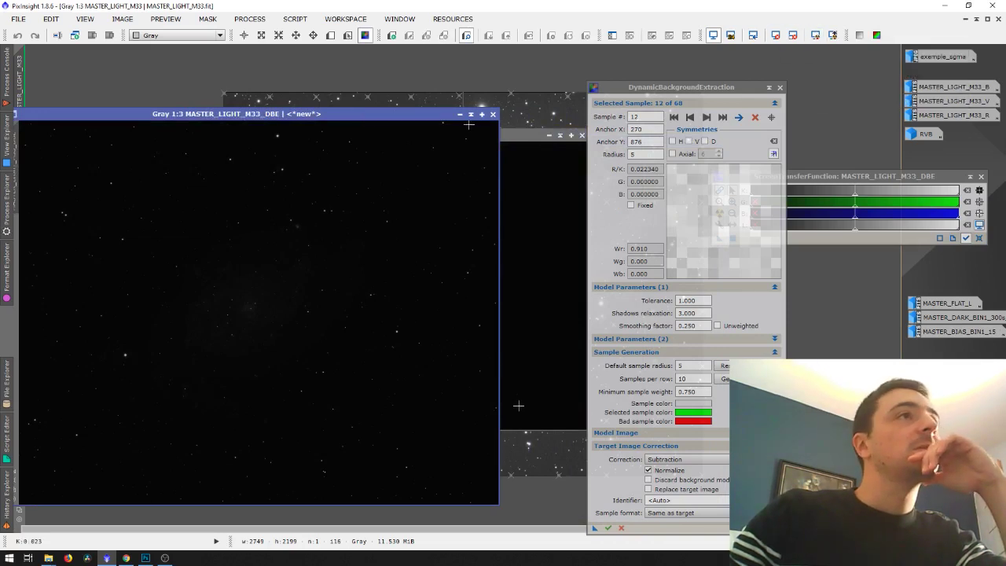
left_click(493, 117)
key("ctrl+alt+f")
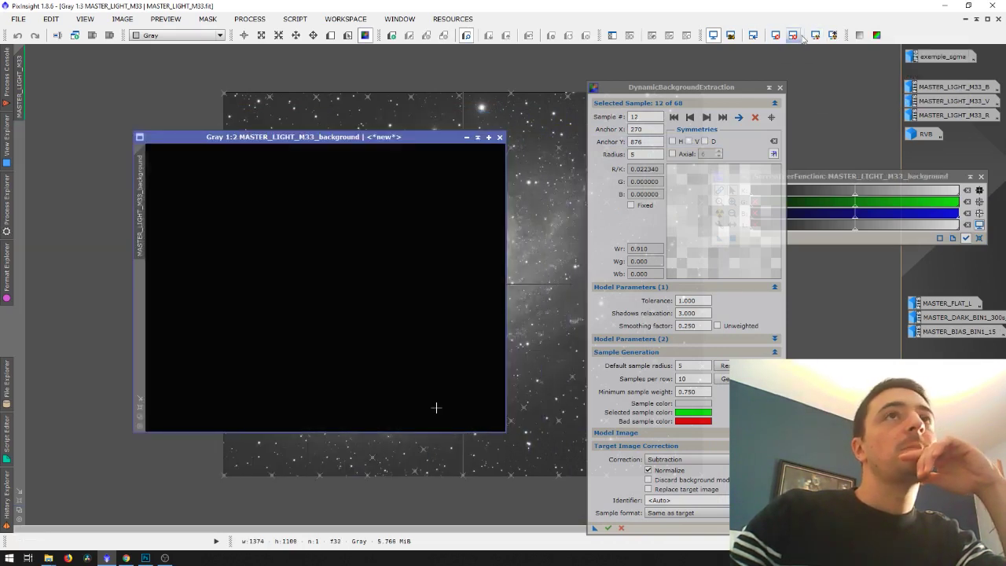
left_click(815, 37)
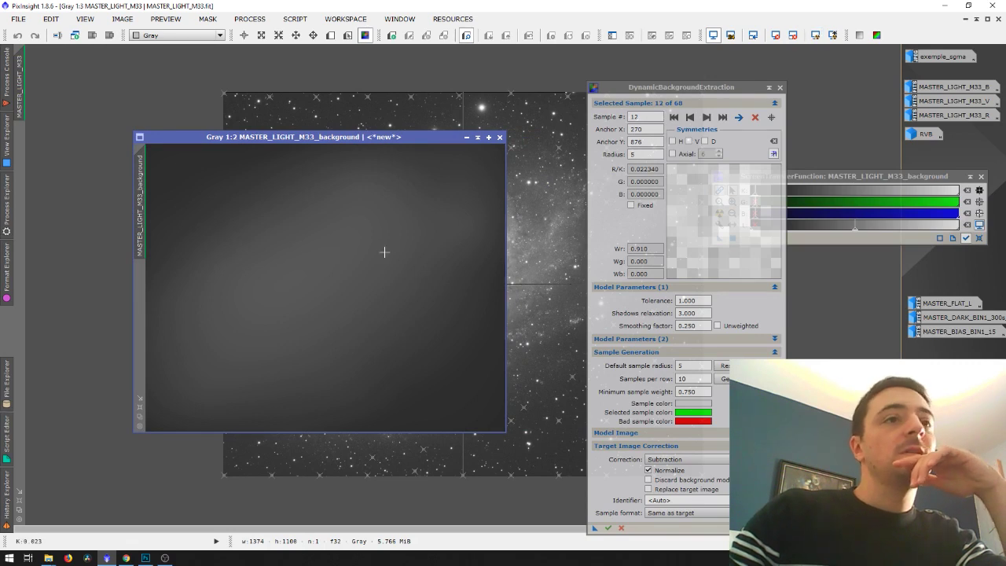
- Enable Replace target image, discard the first background model and run the background extraction again
left_click(648, 489)
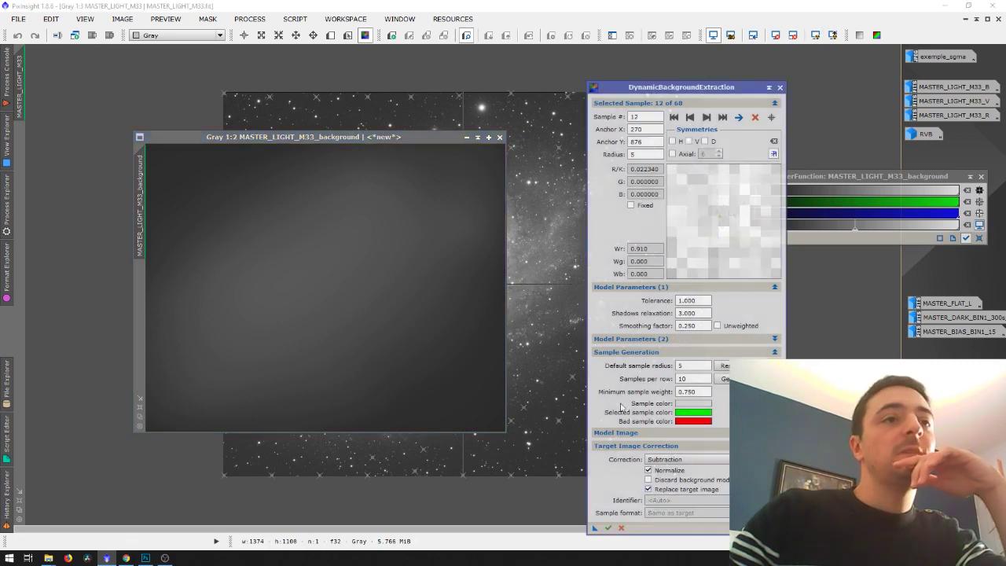
left_click(499, 137)
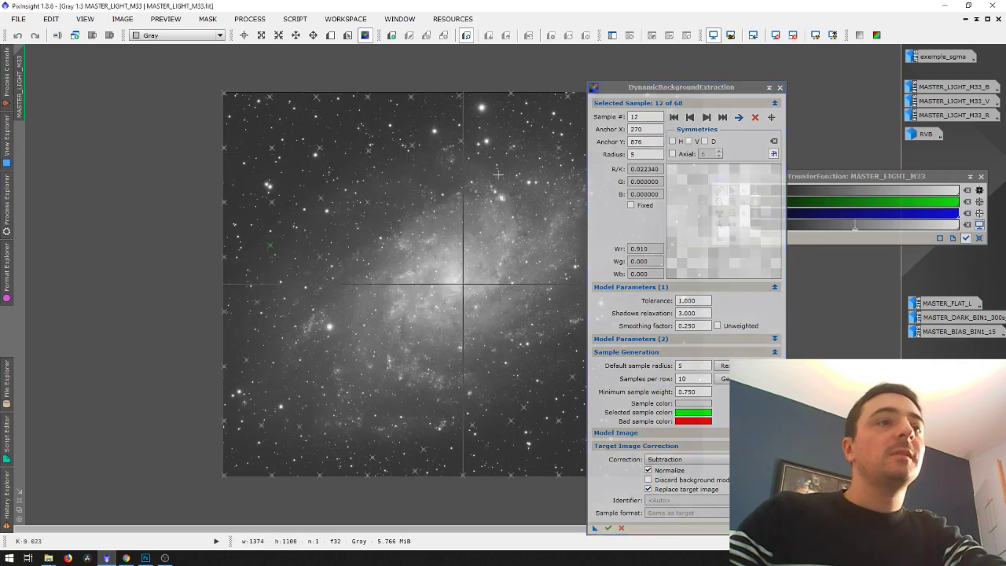
left_click(607, 527)
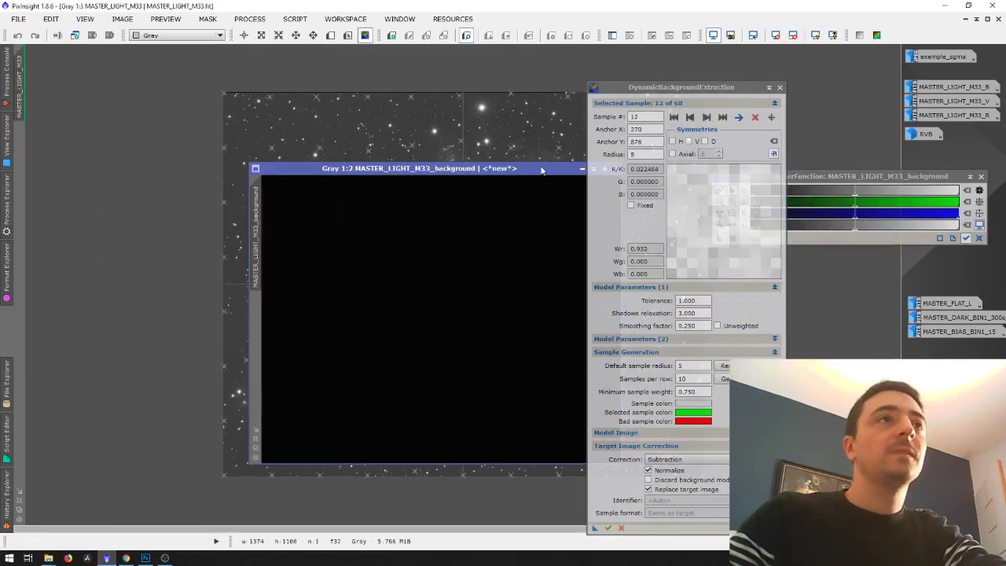
- Auto-stretch the new background model and move it aside to inspect the extracted gradient
left_click_drag(540, 169, 411, 165)
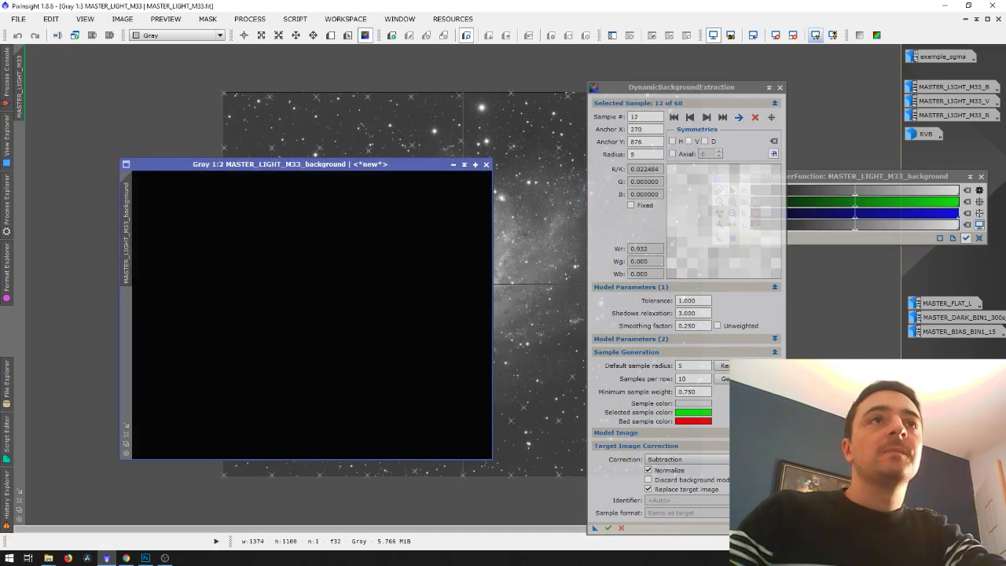
left_click(823, 175)
left_click(719, 212)
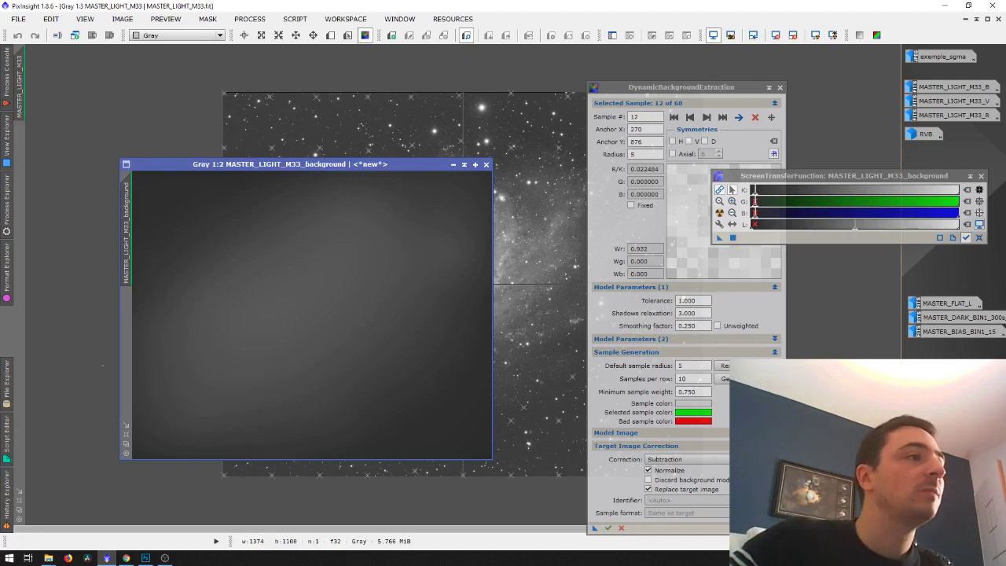
left_click_drag(393, 165, 326, 227)
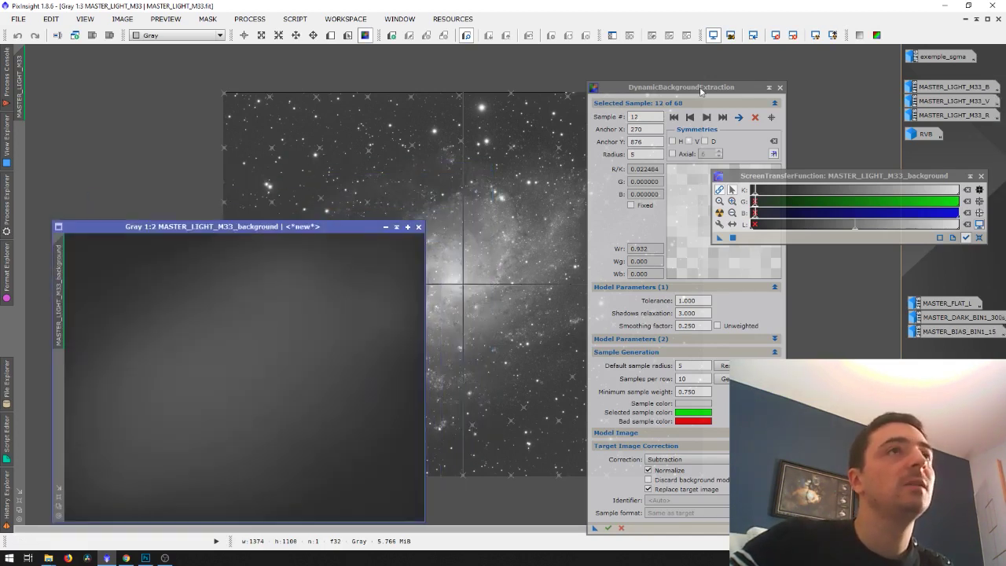
- Close DynamicBackgroundExtraction and discard the background model image
left_click(777, 87)
left_click(480, 295)
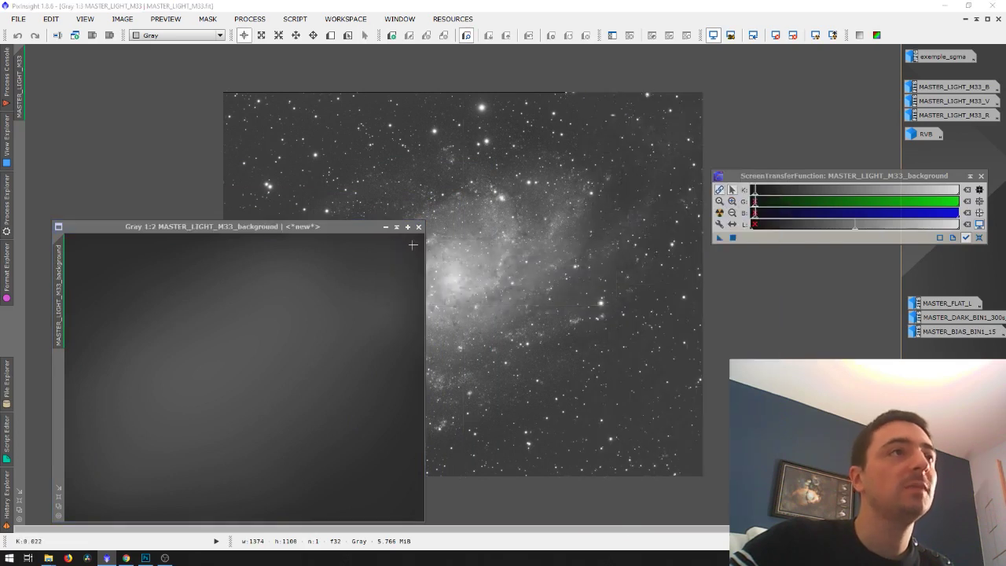
left_click(418, 227)
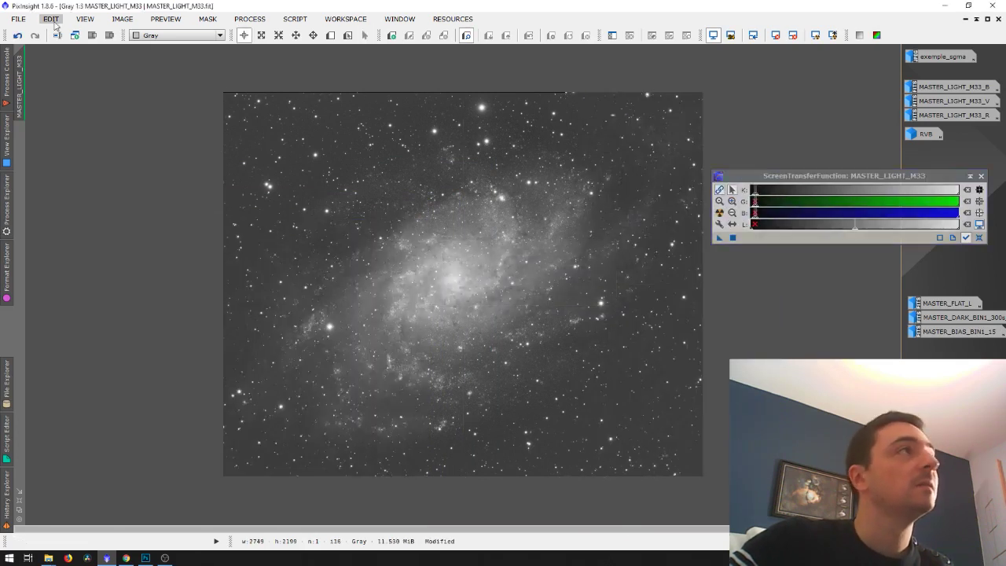
- Compare the luminance image before and after background extraction by repeatedly undoing and redoing it, ending with the extraction undone
left_click(18, 36)
left_click(34, 36)
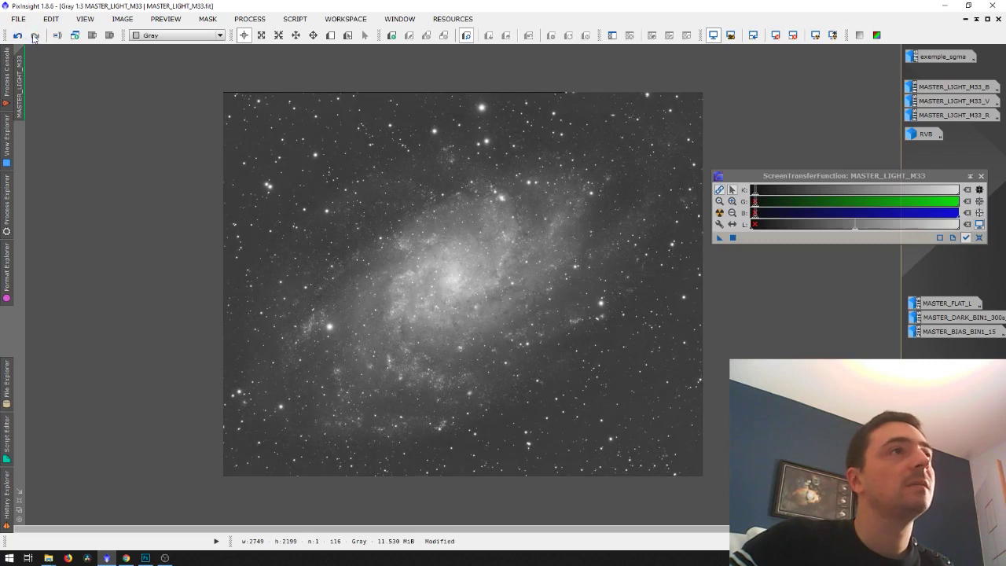
left_click(17, 37)
left_click(35, 36)
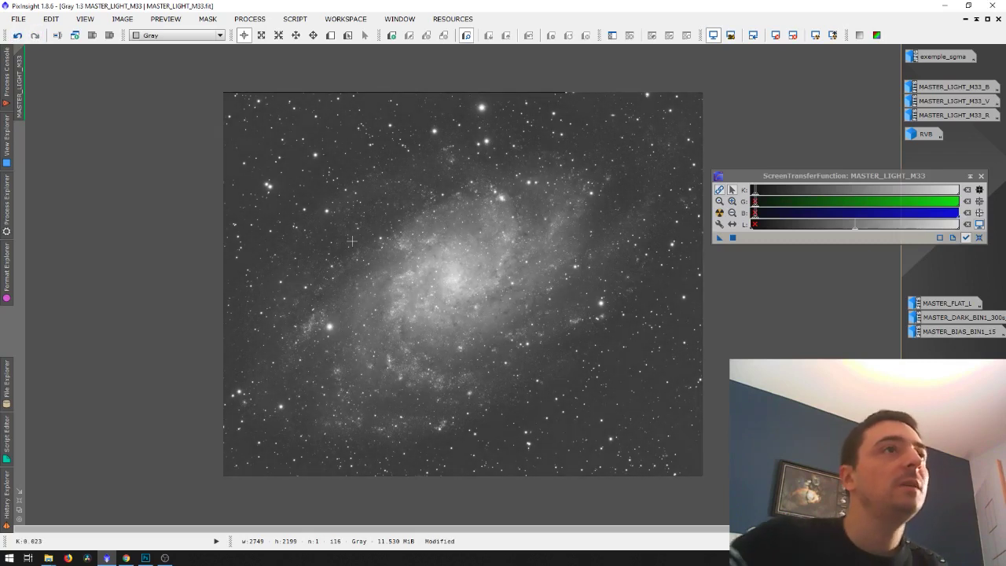
key("ctrl+z")
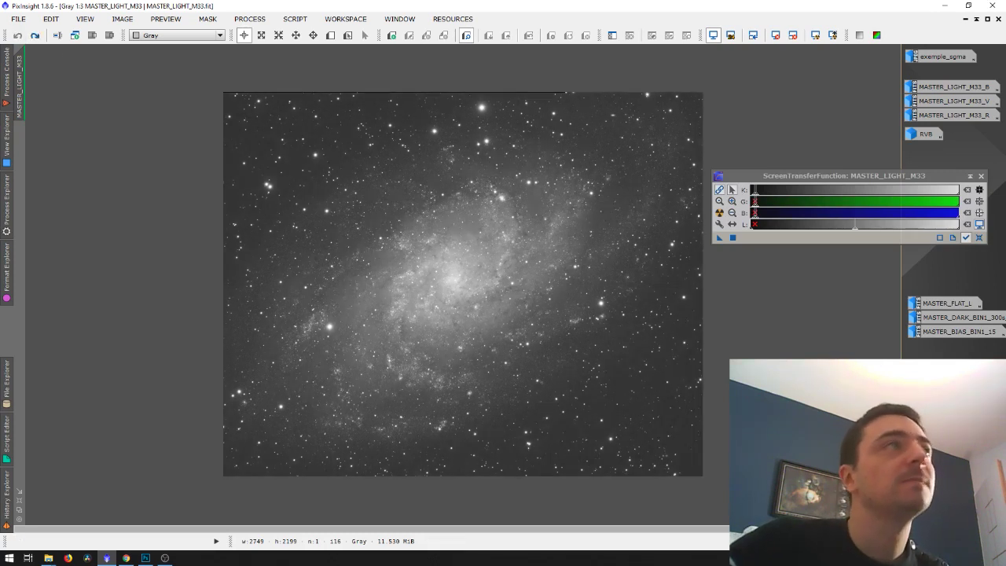
left_click(35, 36)
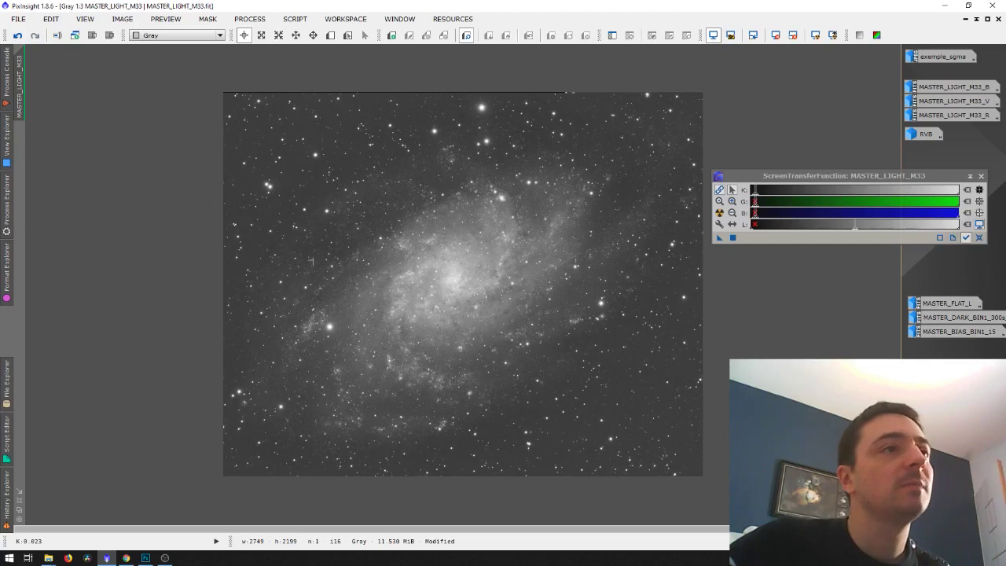
left_click(17, 36)
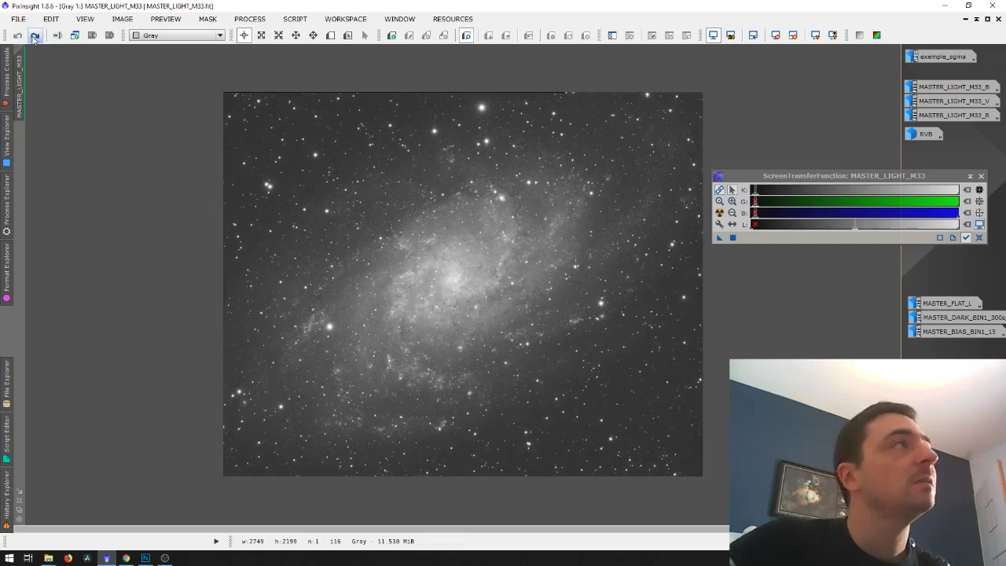
left_click(34, 37)
left_click(17, 36)
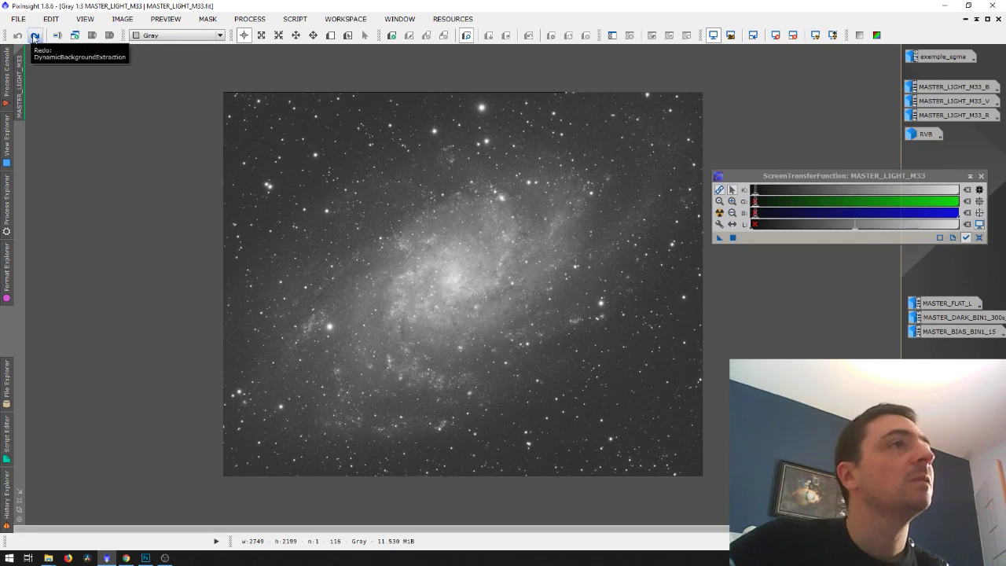
left_click(34, 36)
left_click(18, 36)
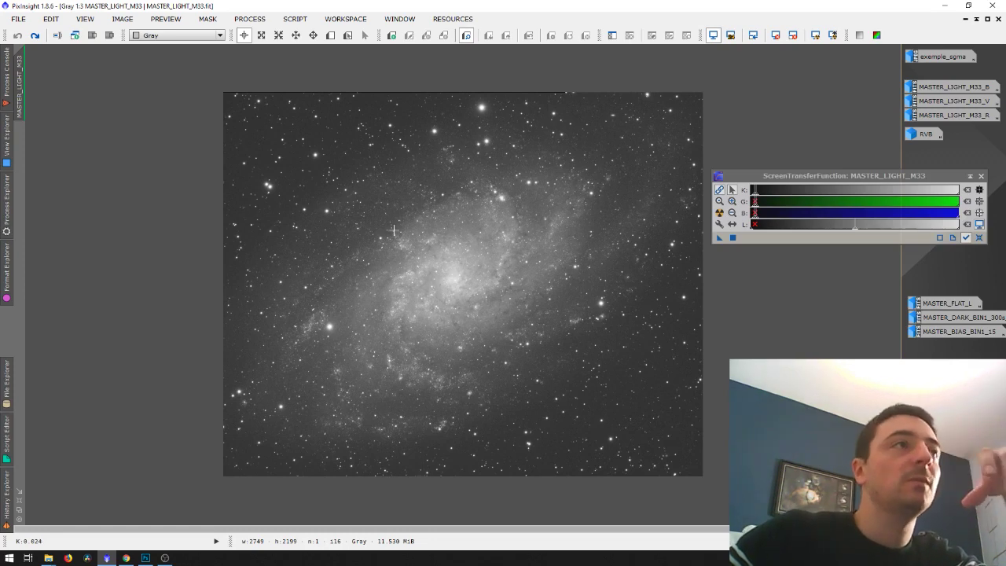
left_click(987, 19)
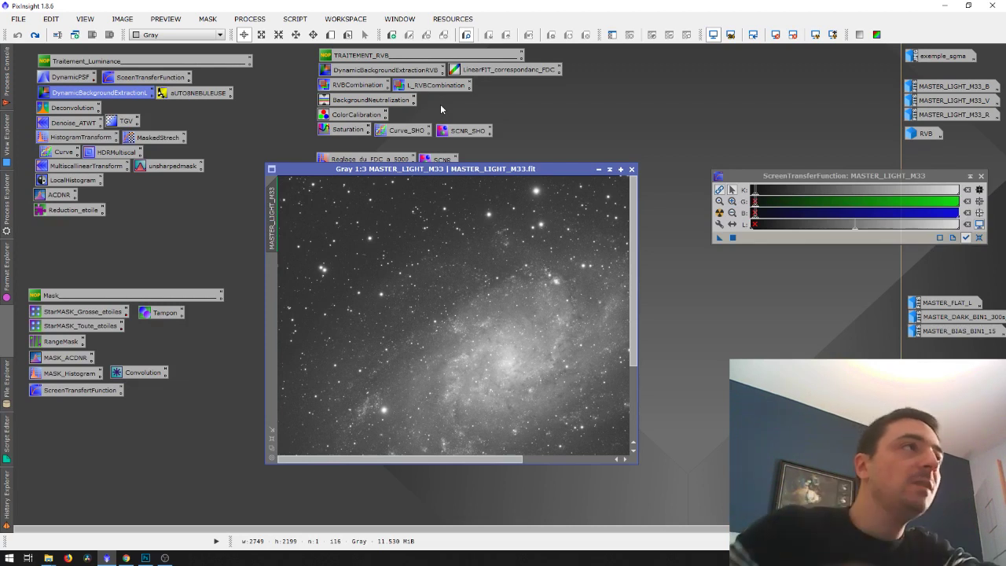
left_click_drag(429, 171, 432, 162)
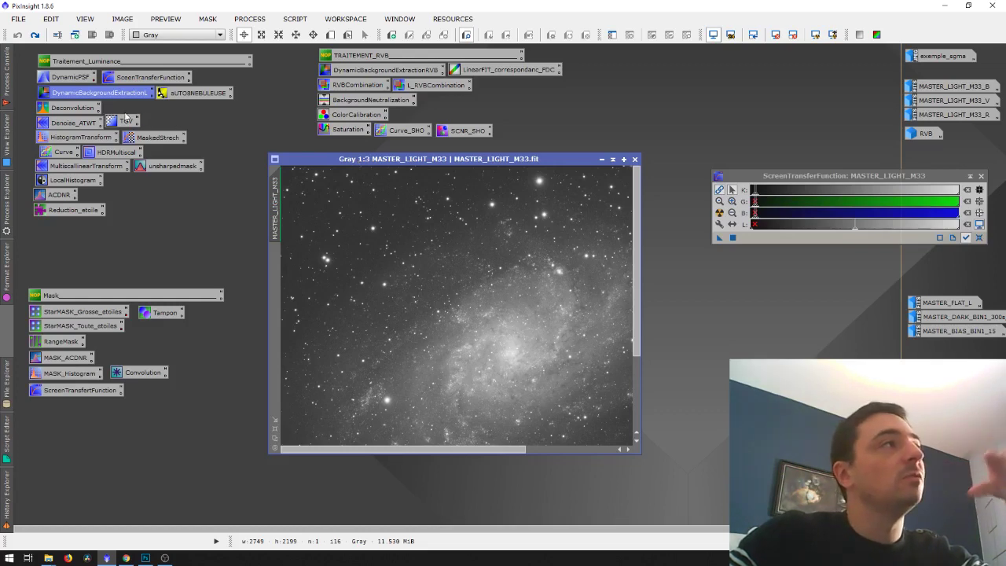
double_click(459, 160)
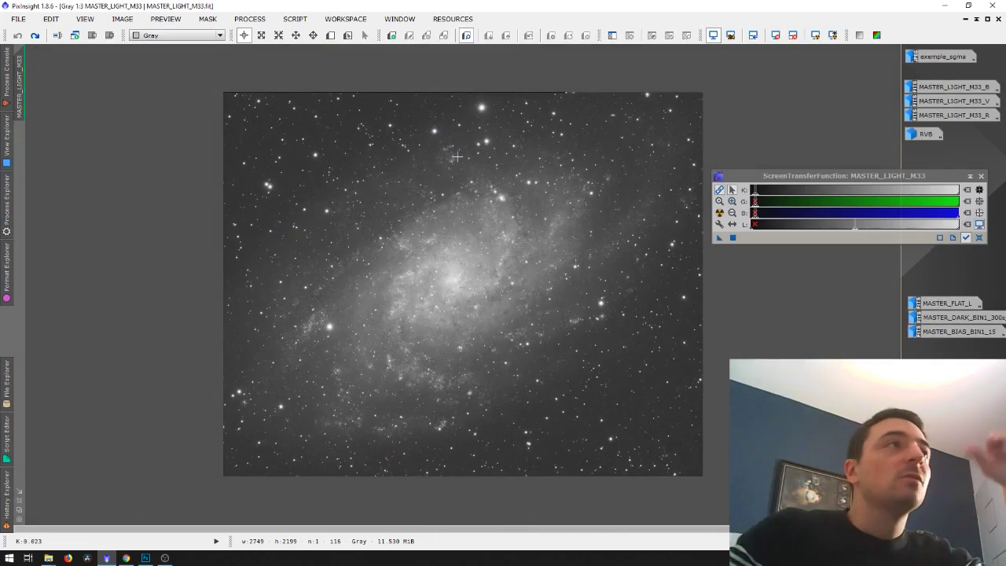
- Open the DynamicPSF process and keep its window collapsed over the maximized luminance image
left_click(987, 19)
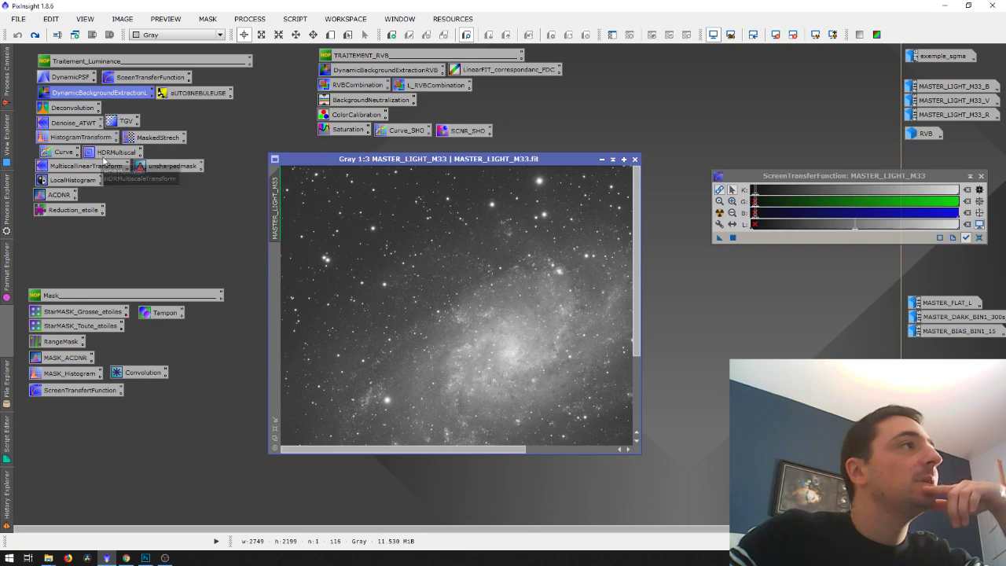
left_click(246, 21)
mouse_move(267, 35)
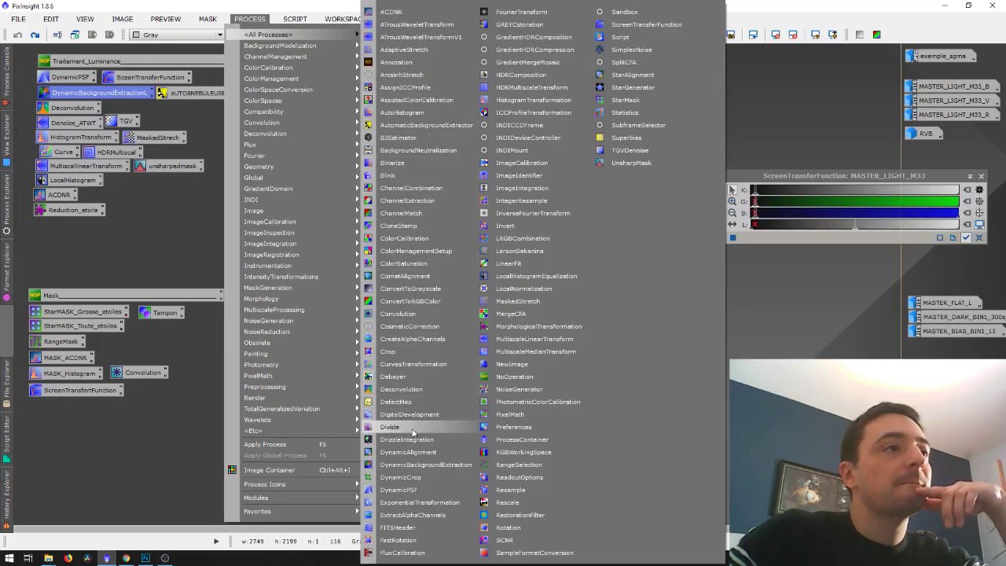
left_click(419, 489)
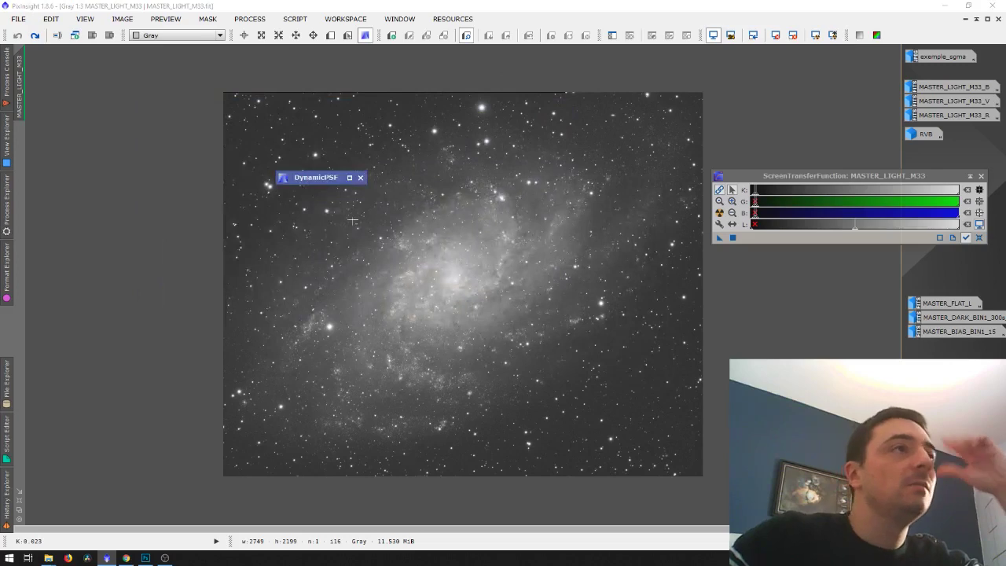
- Sample 21 unsaturated stars spread around the galaxy and across the M33 luminance image with DynamicPSF, and expand its collapsed window
scroll(346, 217, "up", 1)
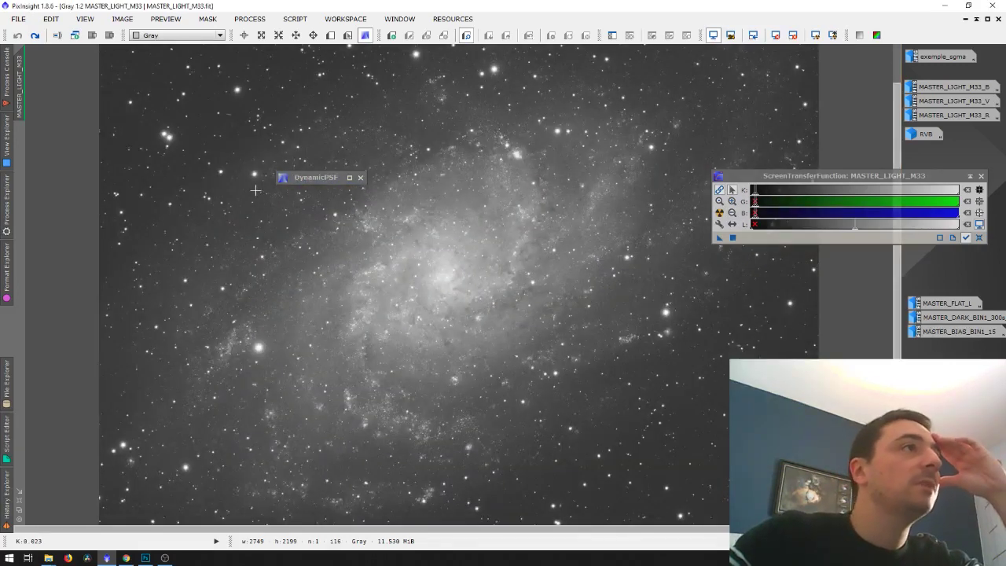
left_click(254, 173)
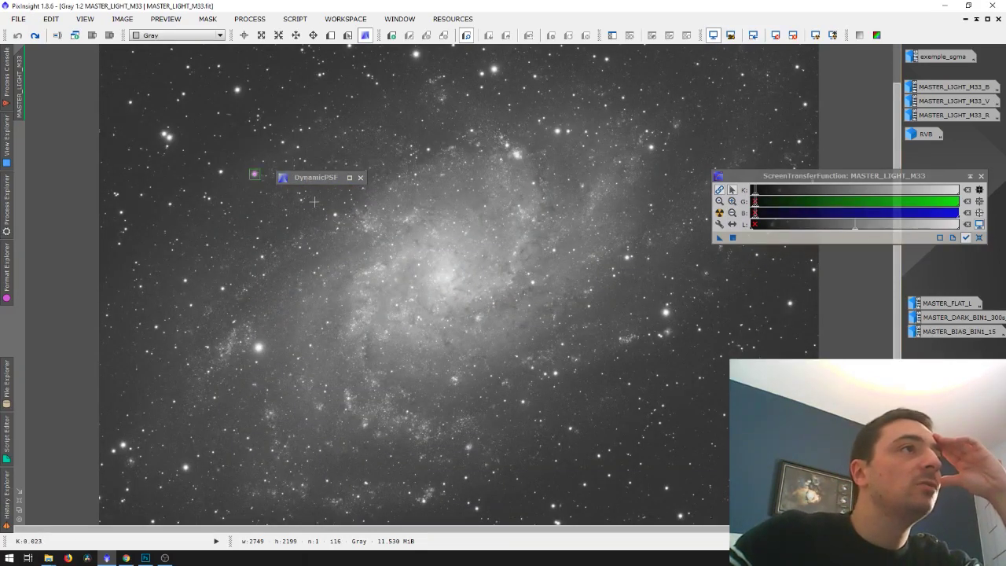
left_click(334, 214)
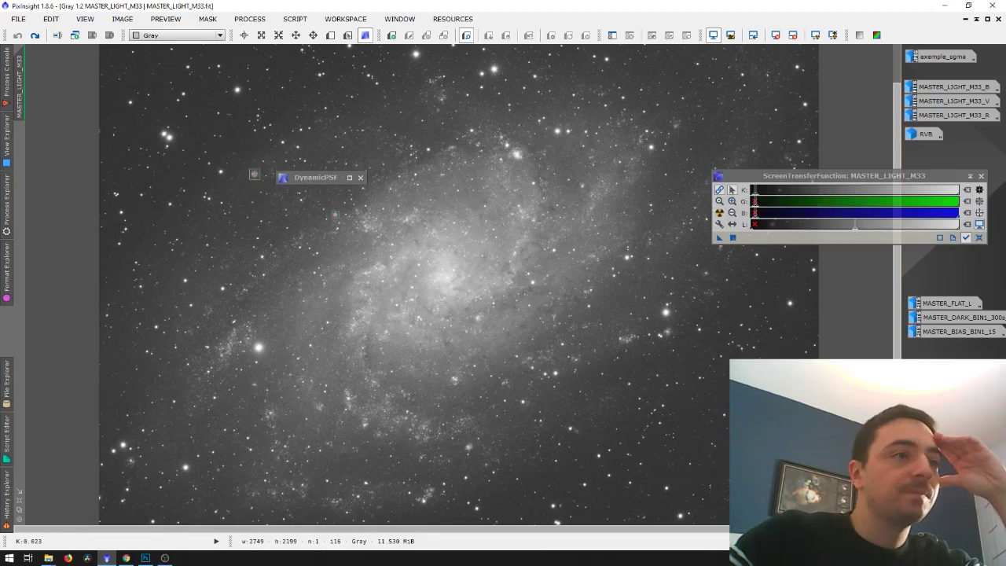
left_click(554, 506)
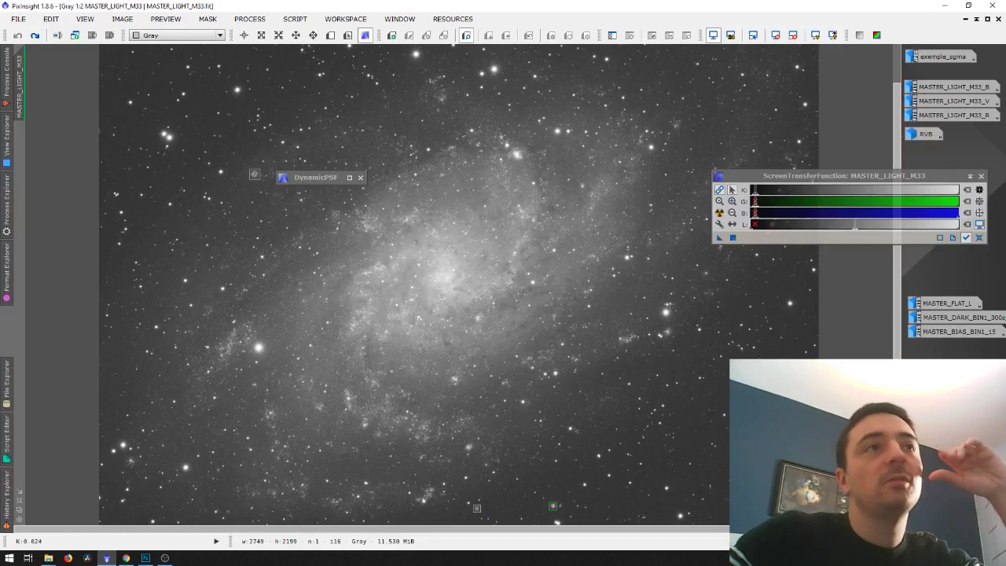
left_click(649, 147)
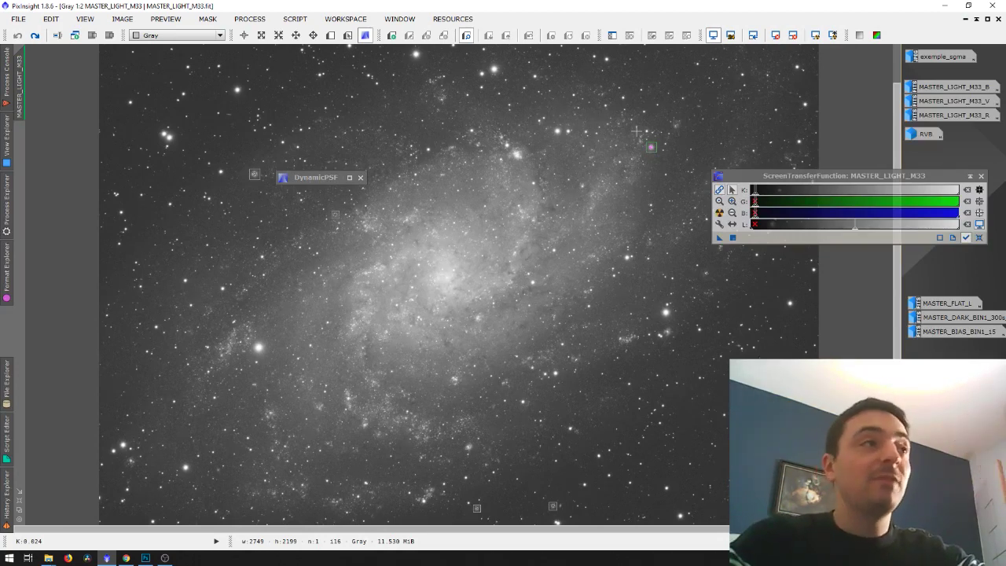
left_click(223, 288)
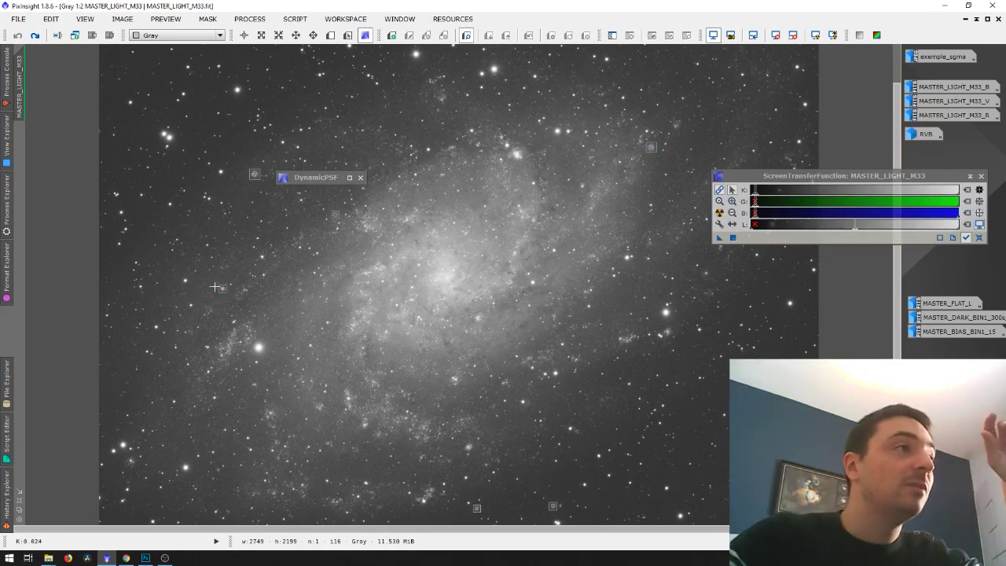
left_click(186, 280)
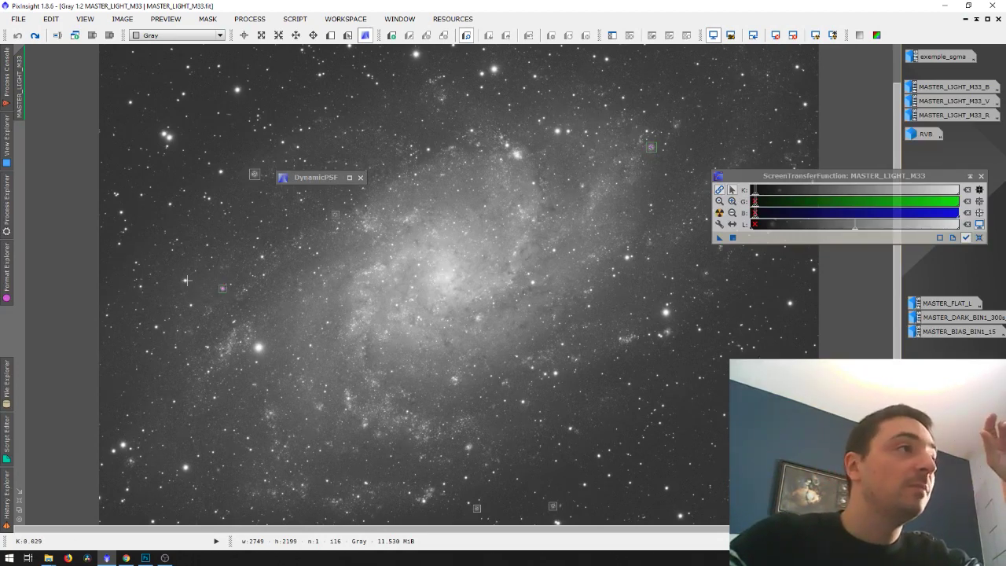
left_click(220, 172)
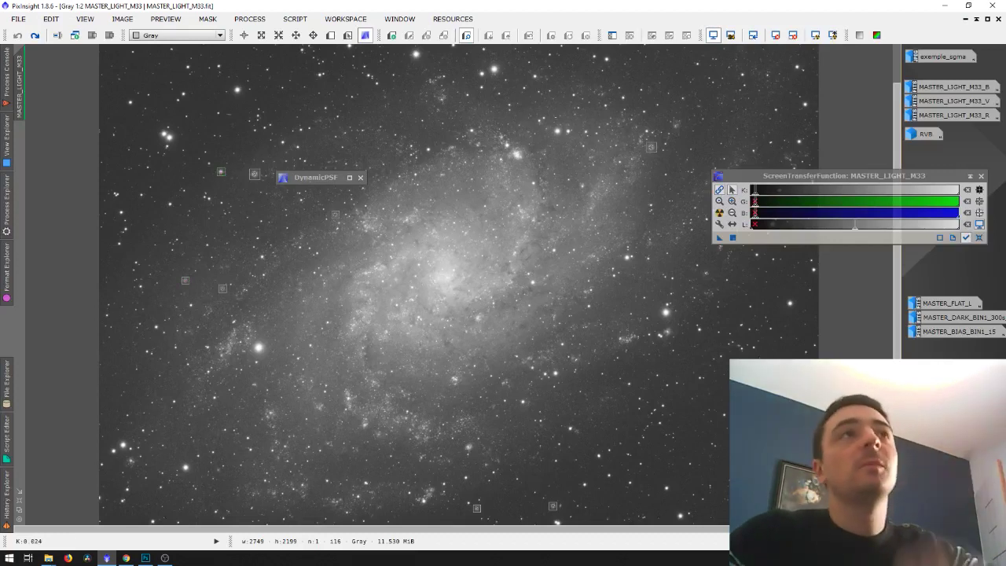
left_click(606, 58)
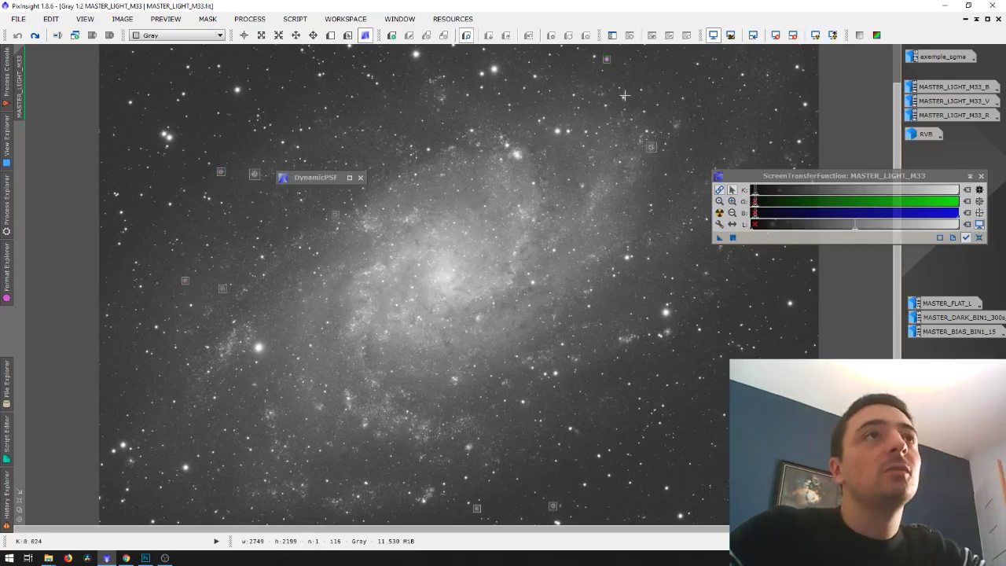
left_click(798, 142)
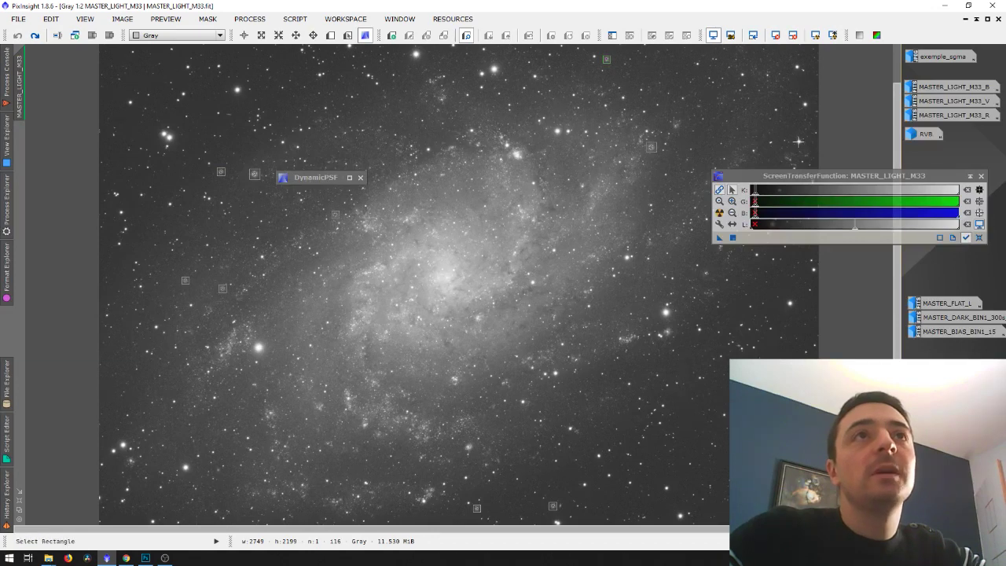
left_click(803, 104)
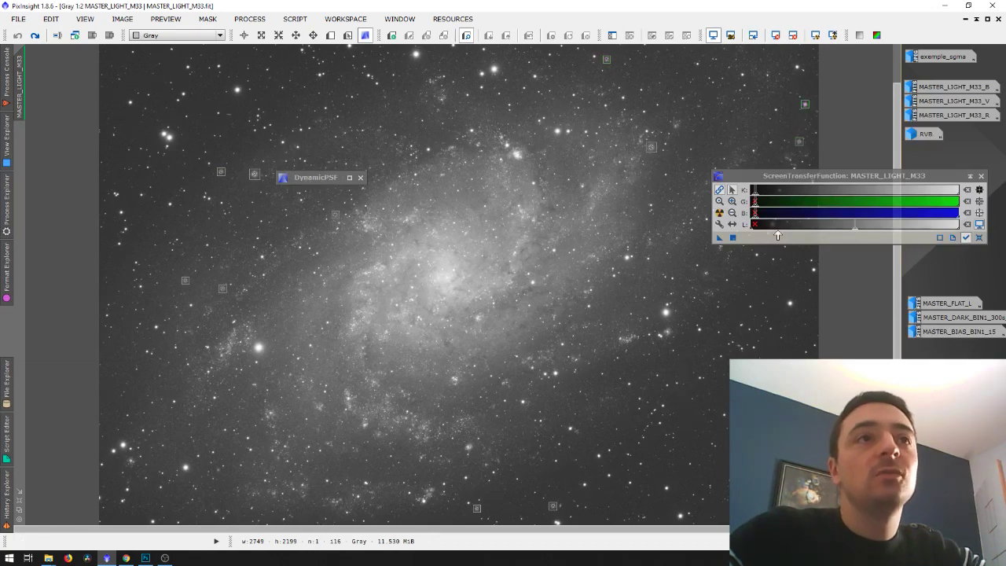
left_click(789, 303)
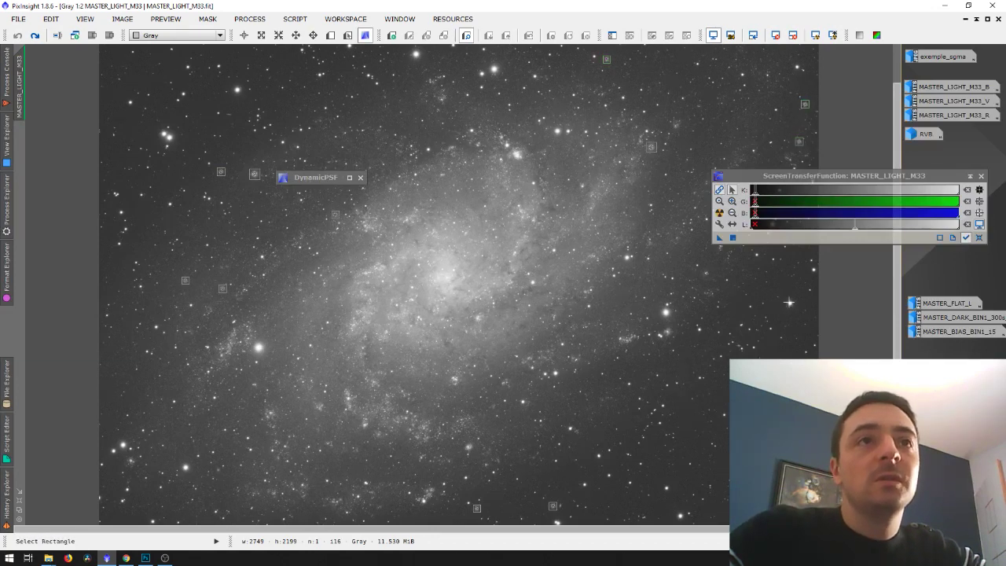
left_click(599, 455)
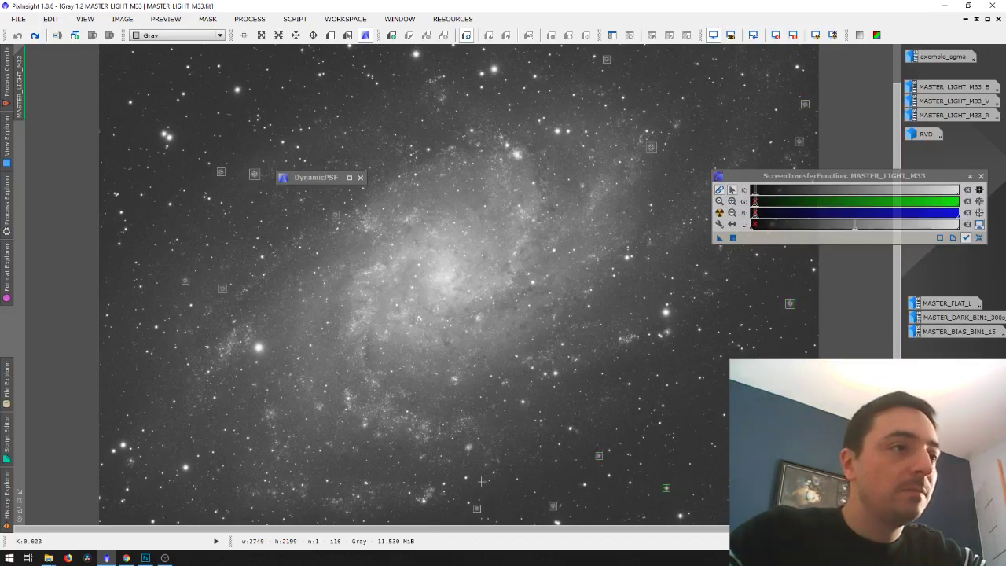
left_click(466, 477)
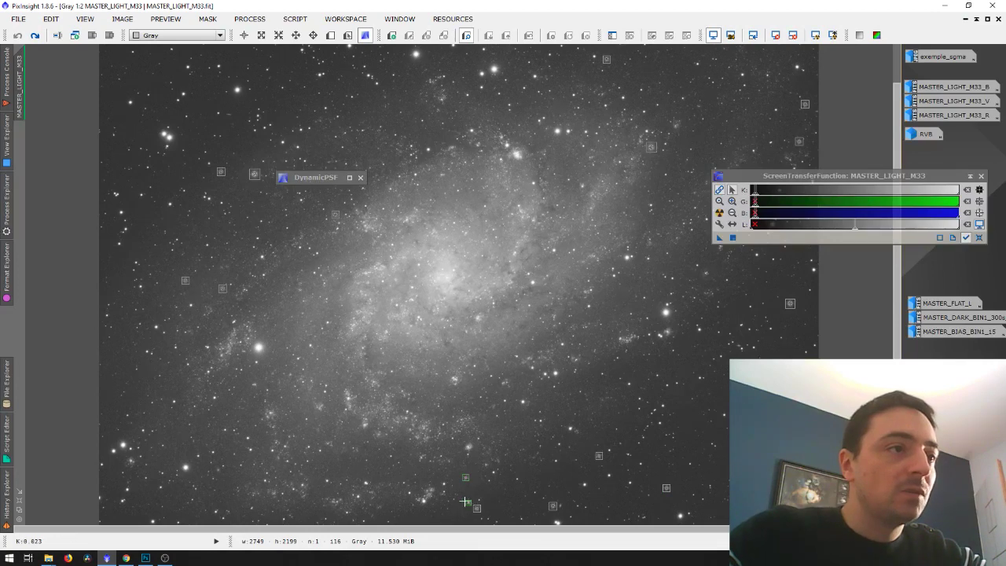
left_click(466, 502)
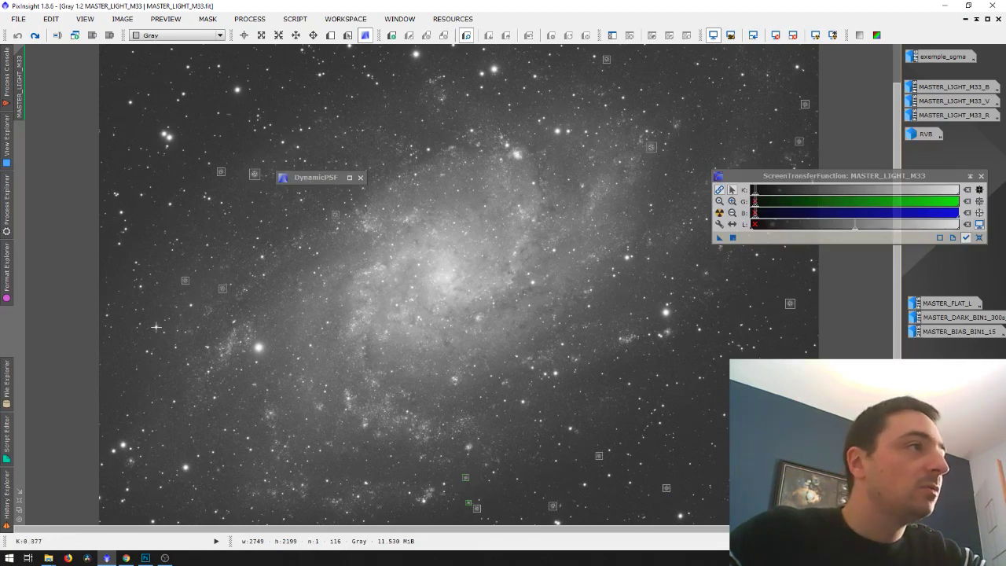
left_click(169, 204)
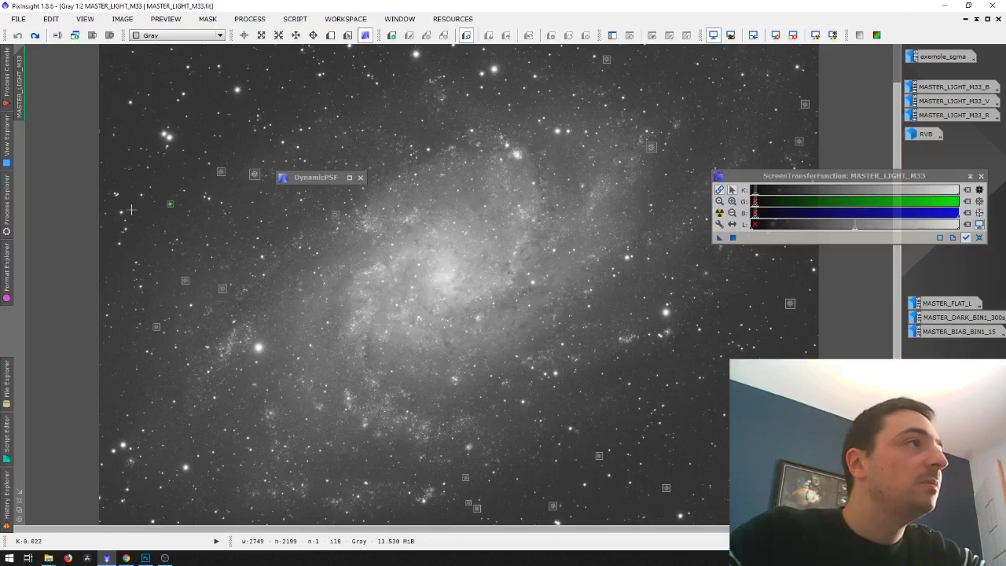
left_click(236, 90)
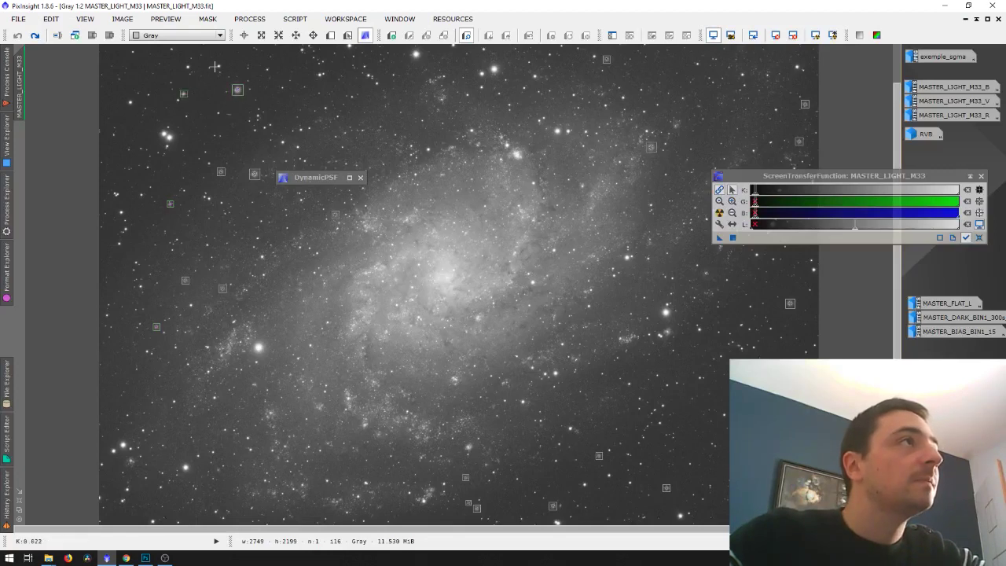
double_click(313, 178)
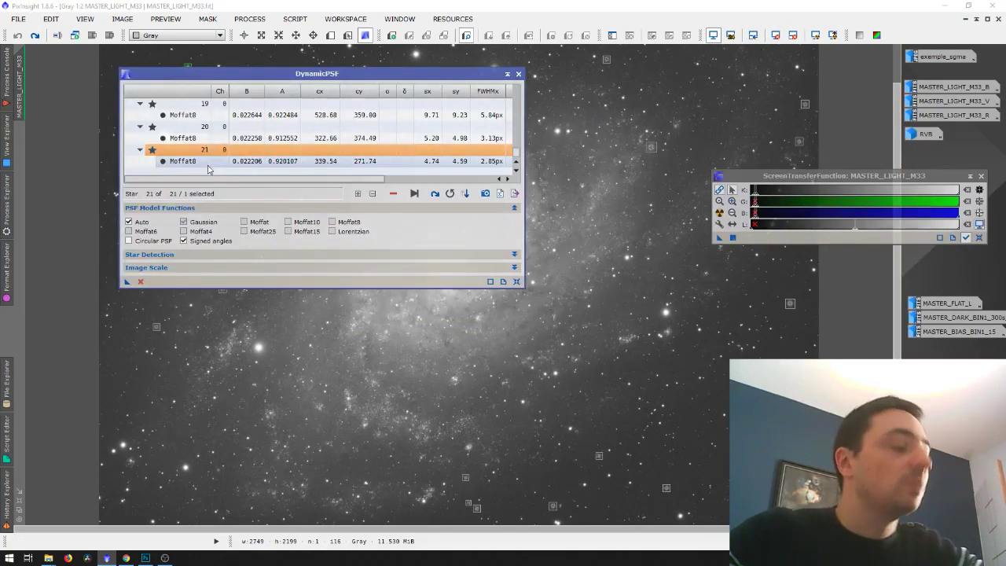